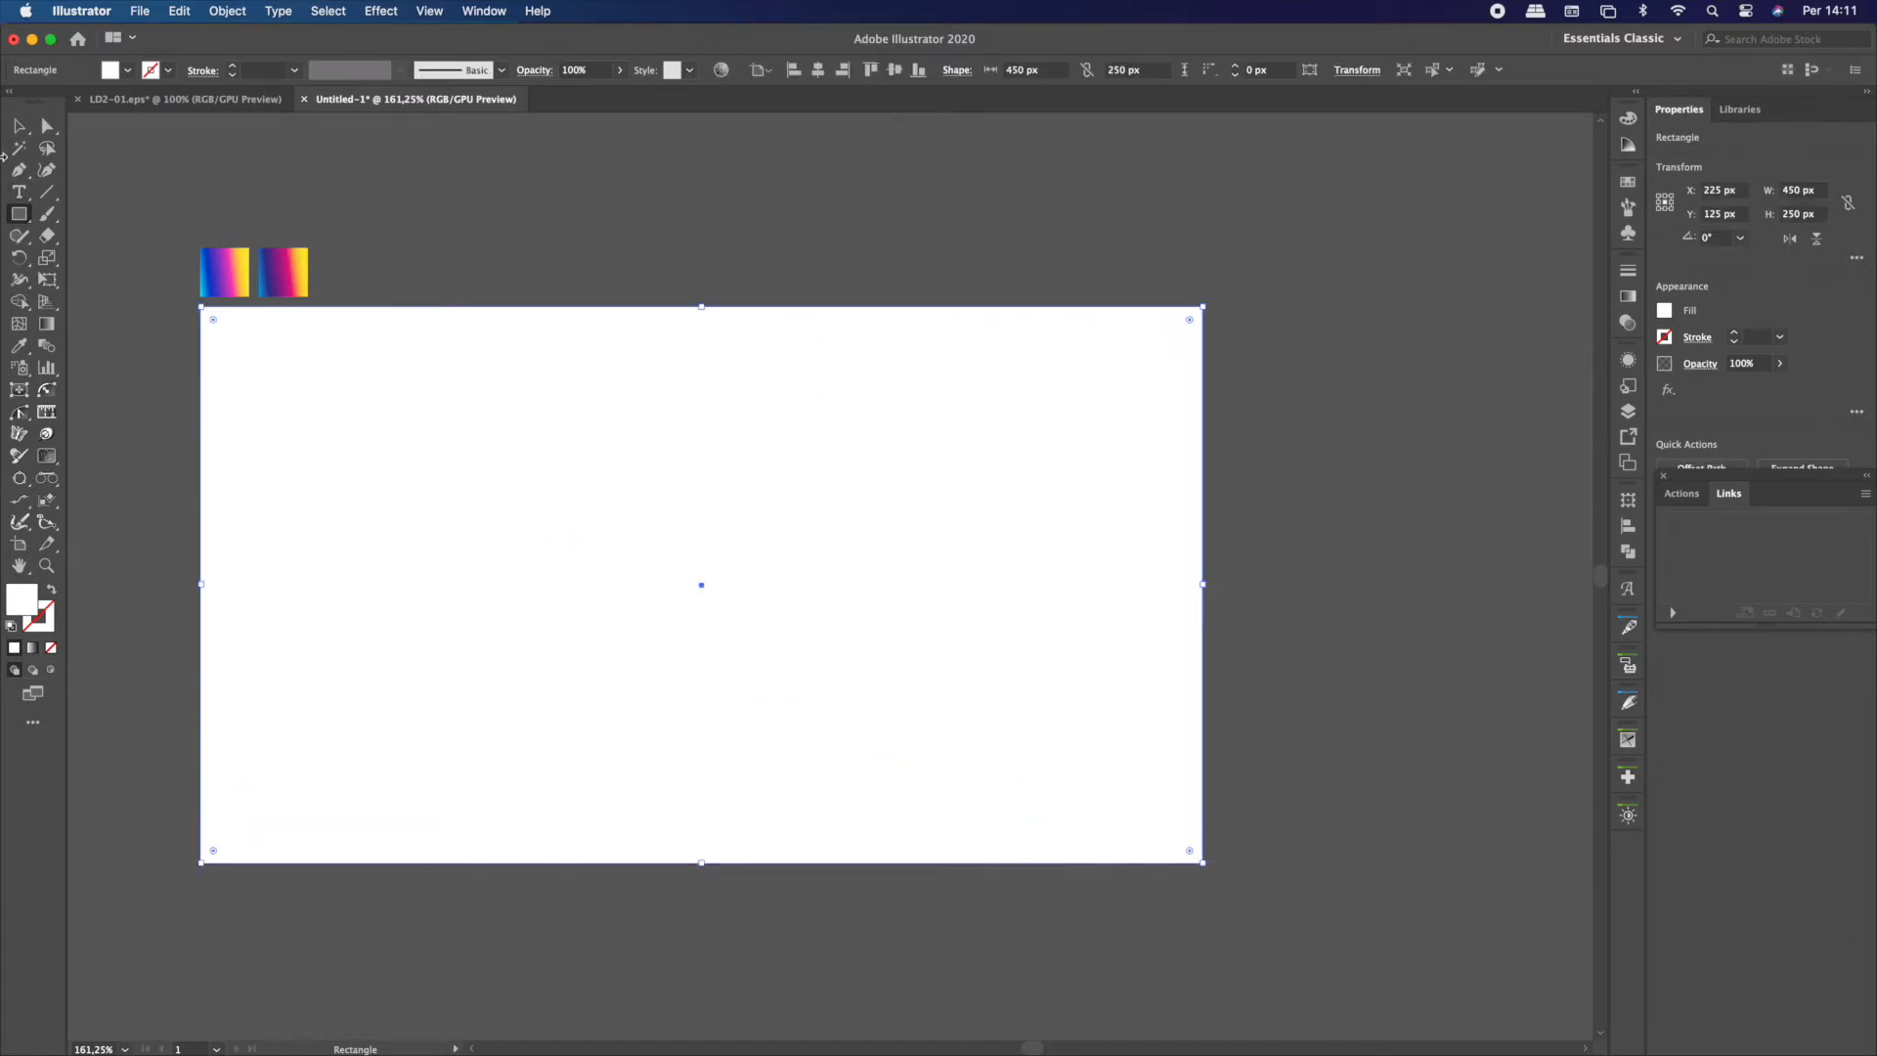
Fill the white 450 × 250 px rectangle with the gradient sampled from the darker of the two small swatches above it
{"action": "left_click", "coordinate": [20, 126]}
{"action": "left_click", "coordinate": [350, 219]}
{"action": "left_click", "coordinate": [435, 445]}
{"action": "left_click", "coordinate": [19, 348]}
{"action": "left_click", "coordinate": [296, 273]}
{"action": "key", "text": "v"}
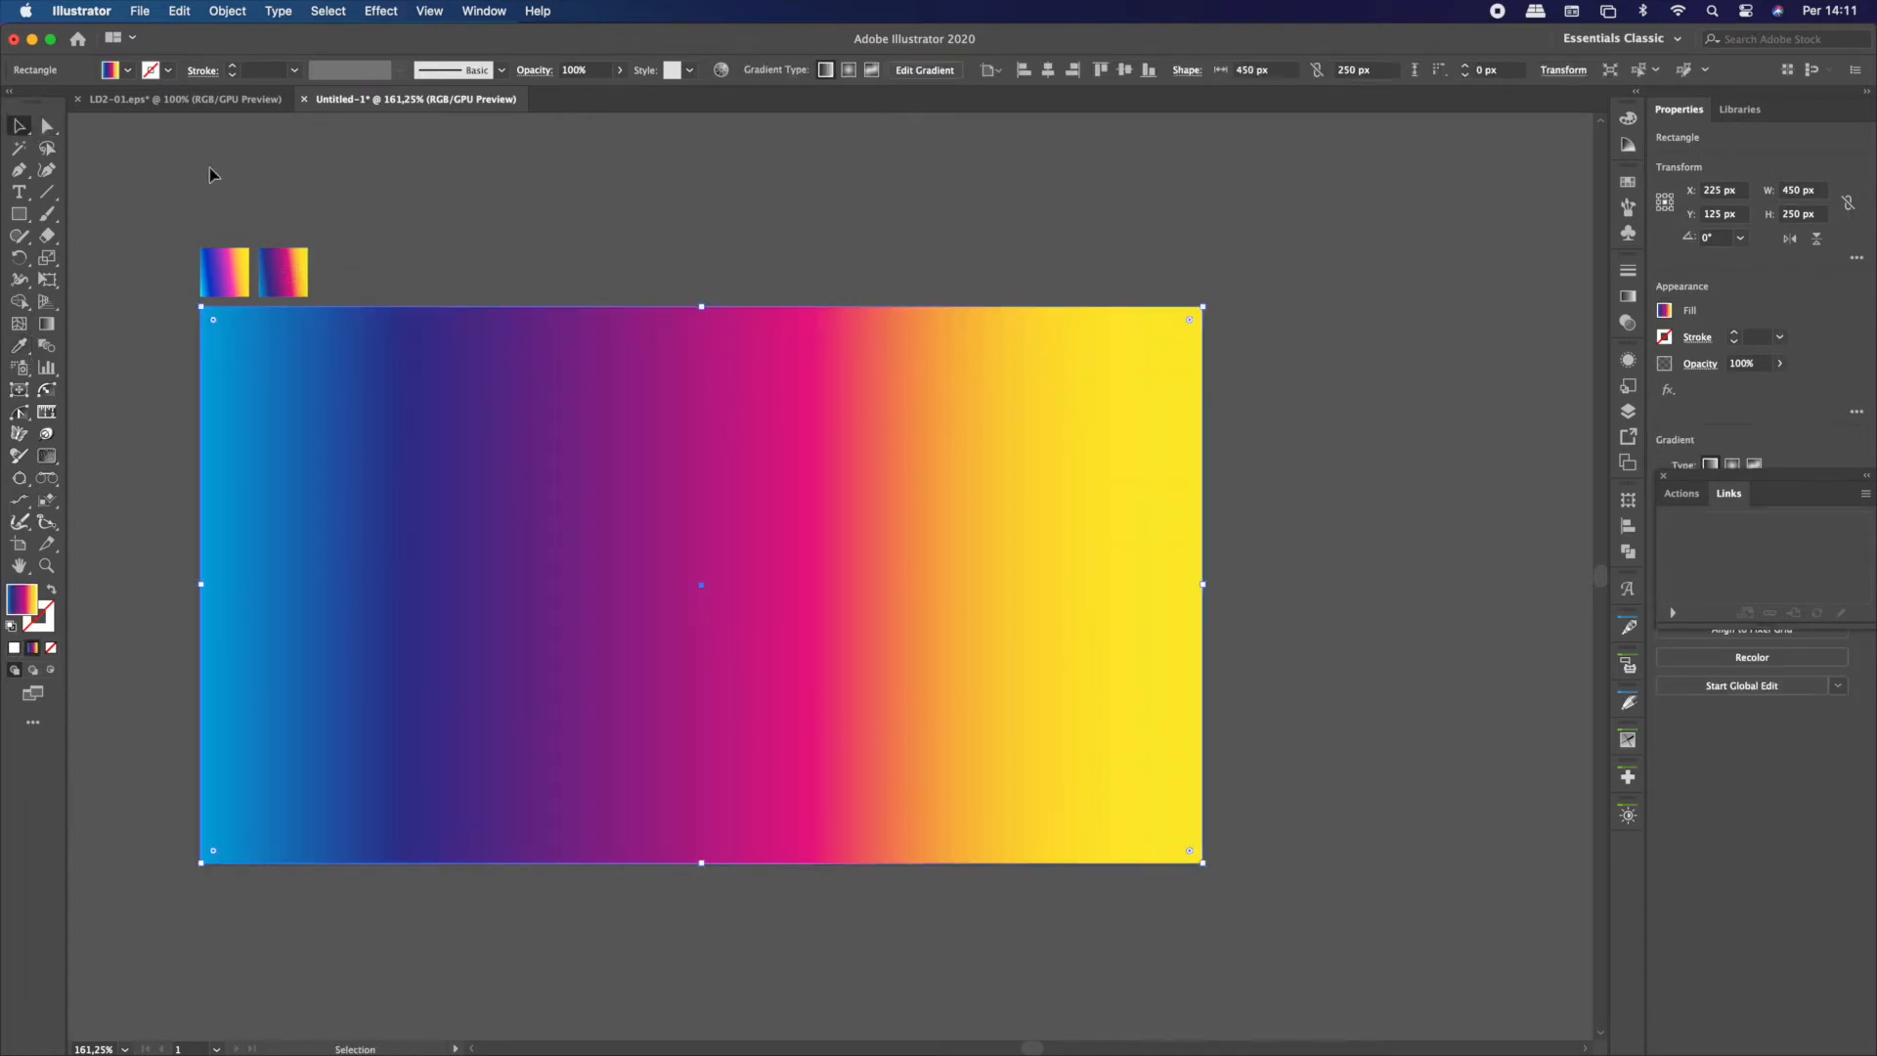
{"action": "left_click", "coordinate": [1627, 360]}
{"action": "left_click", "coordinate": [1506, 435]}
{"action": "left_click", "coordinate": [1458, 430]}
{"action": "left_click", "coordinate": [1459, 431]}
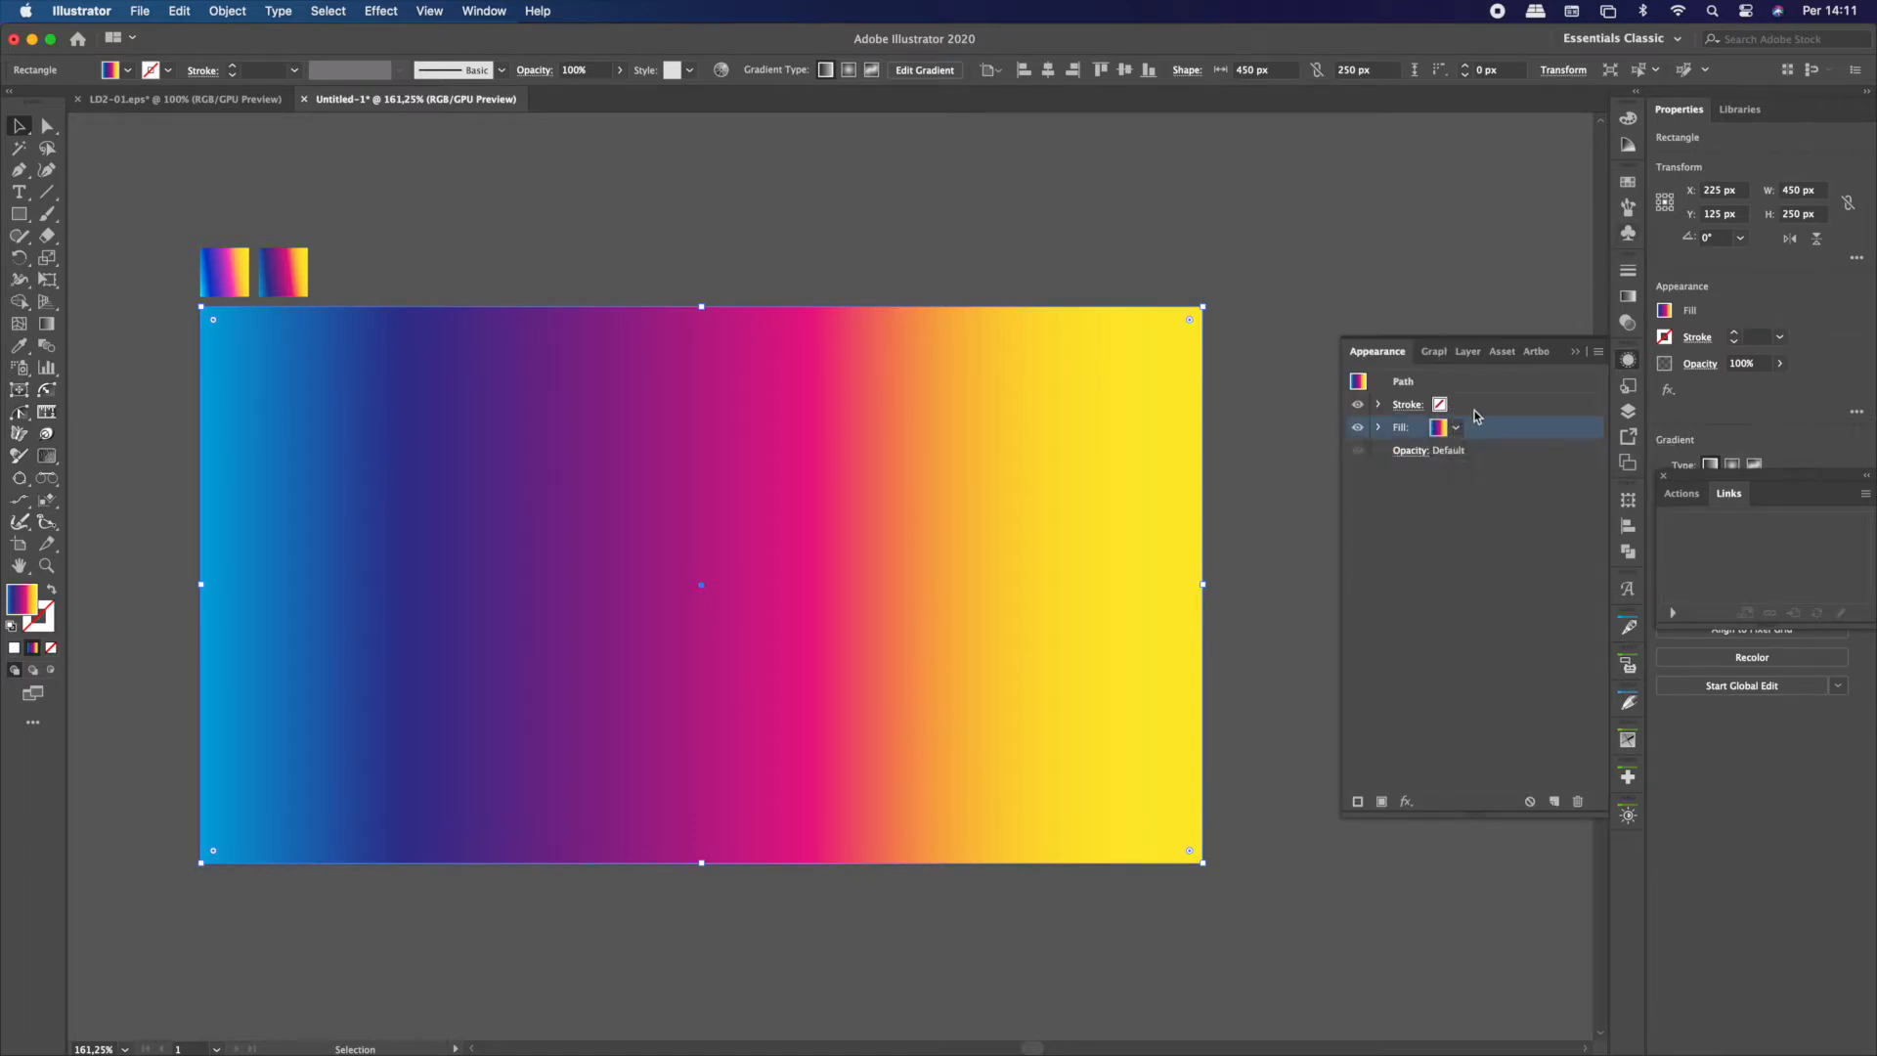
{"action": "left_click", "coordinate": [1437, 435], "text": "shift"}
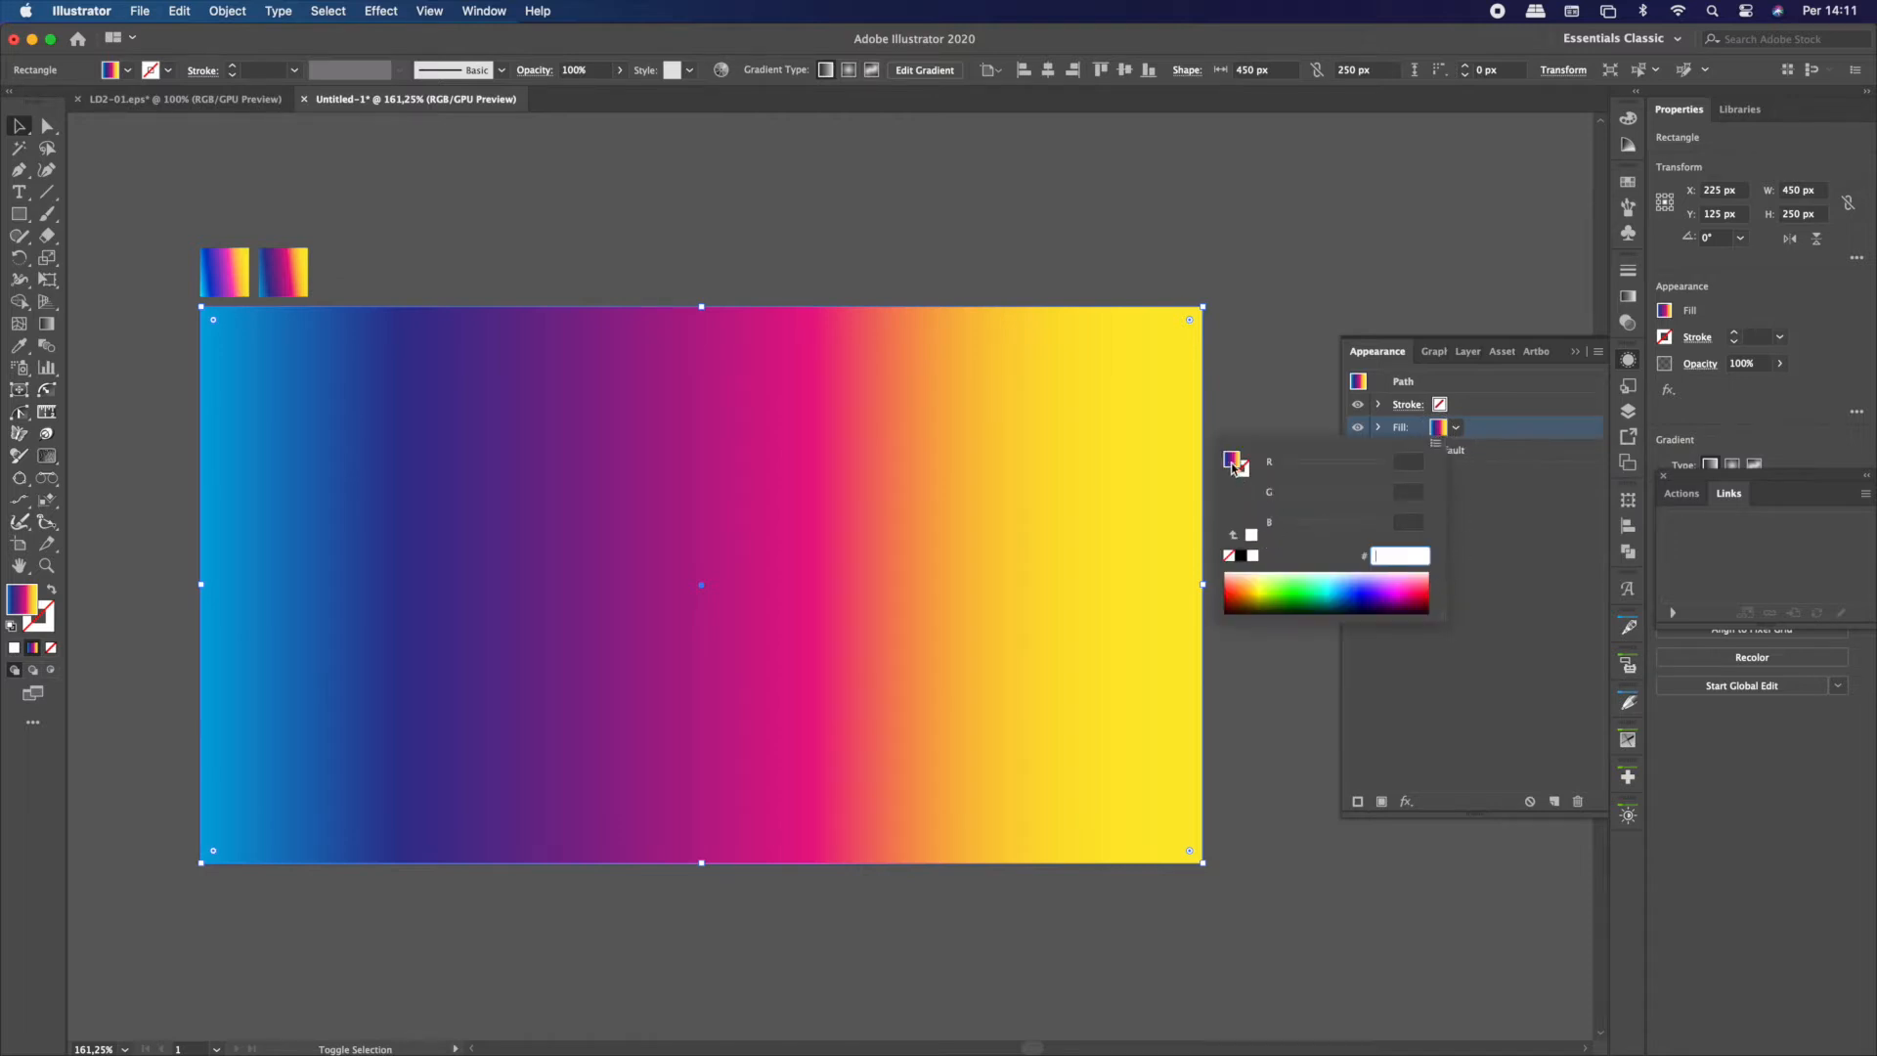
{"action": "left_click", "coordinate": [1537, 440]}
Examine the hex colour codes of the yellow, pink, dark blue and light blue stops in the rectangle's gradient
{"action": "left_click", "coordinate": [1628, 296]}
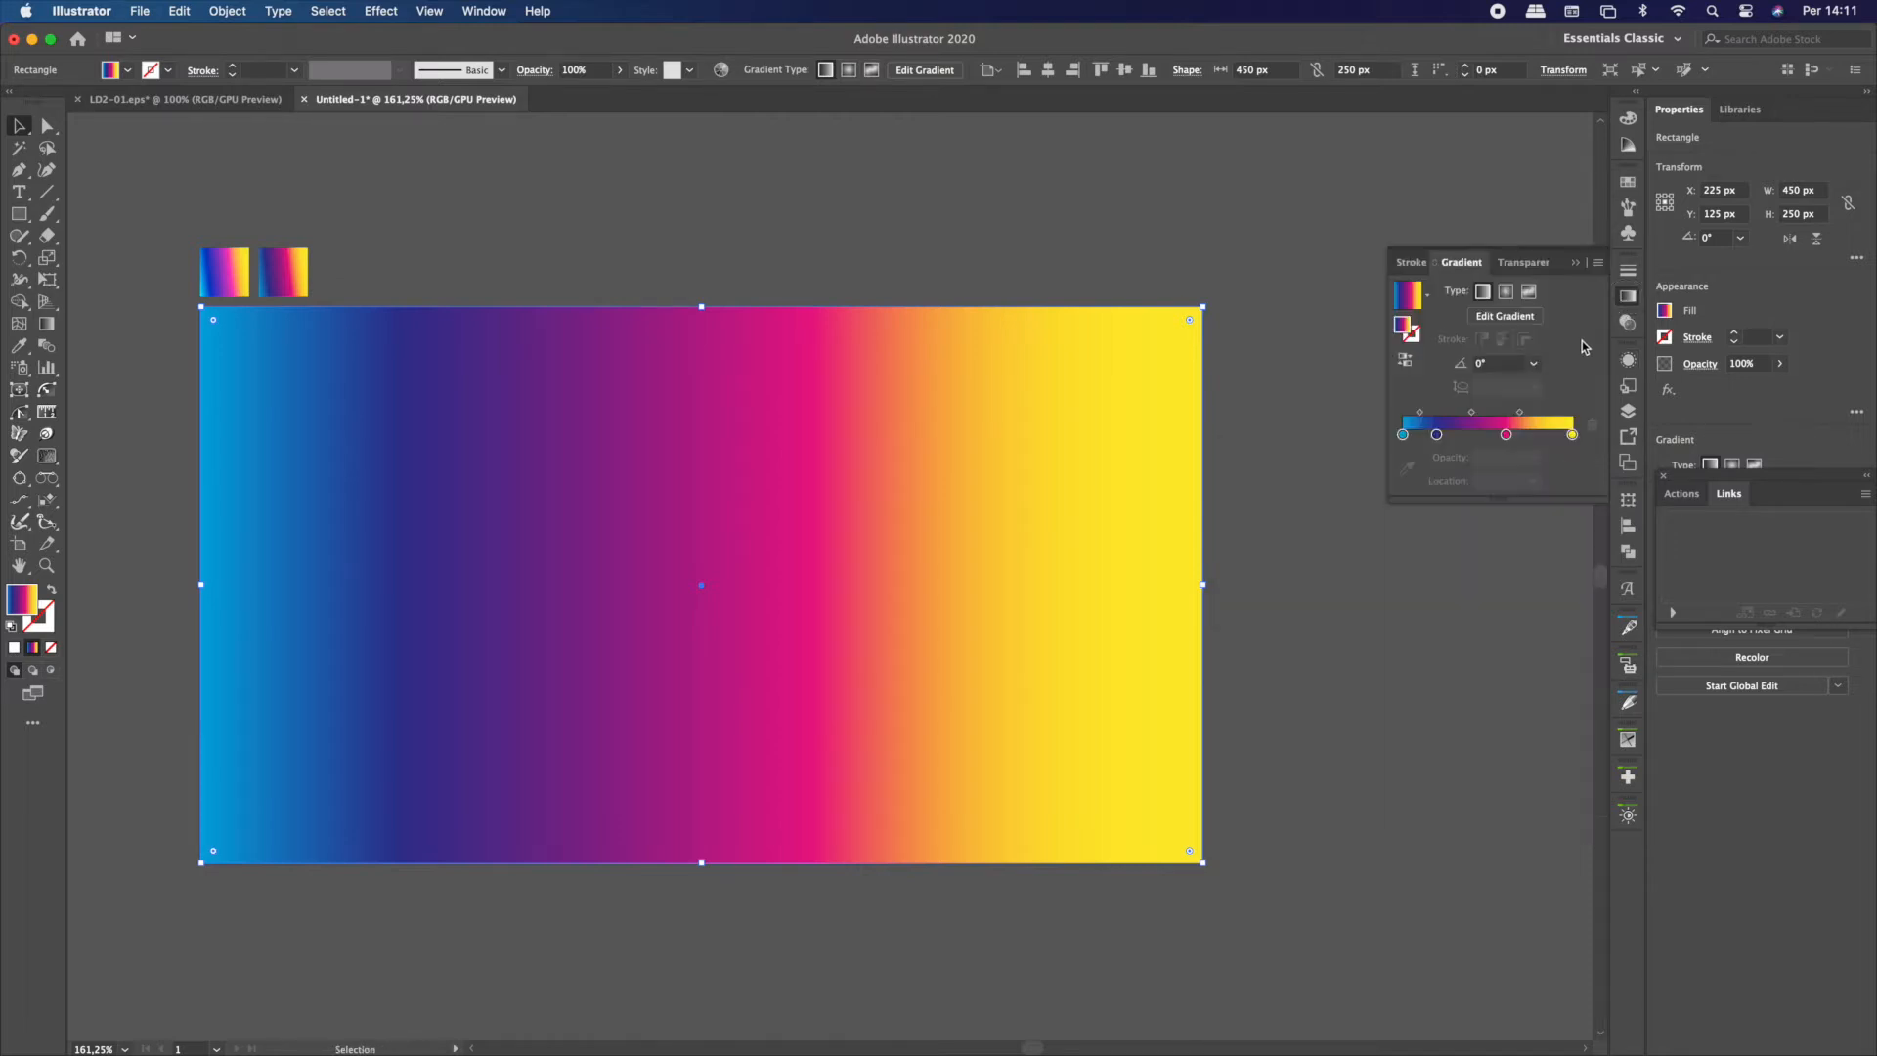
{"action": "double_click", "coordinate": [1572, 434]}
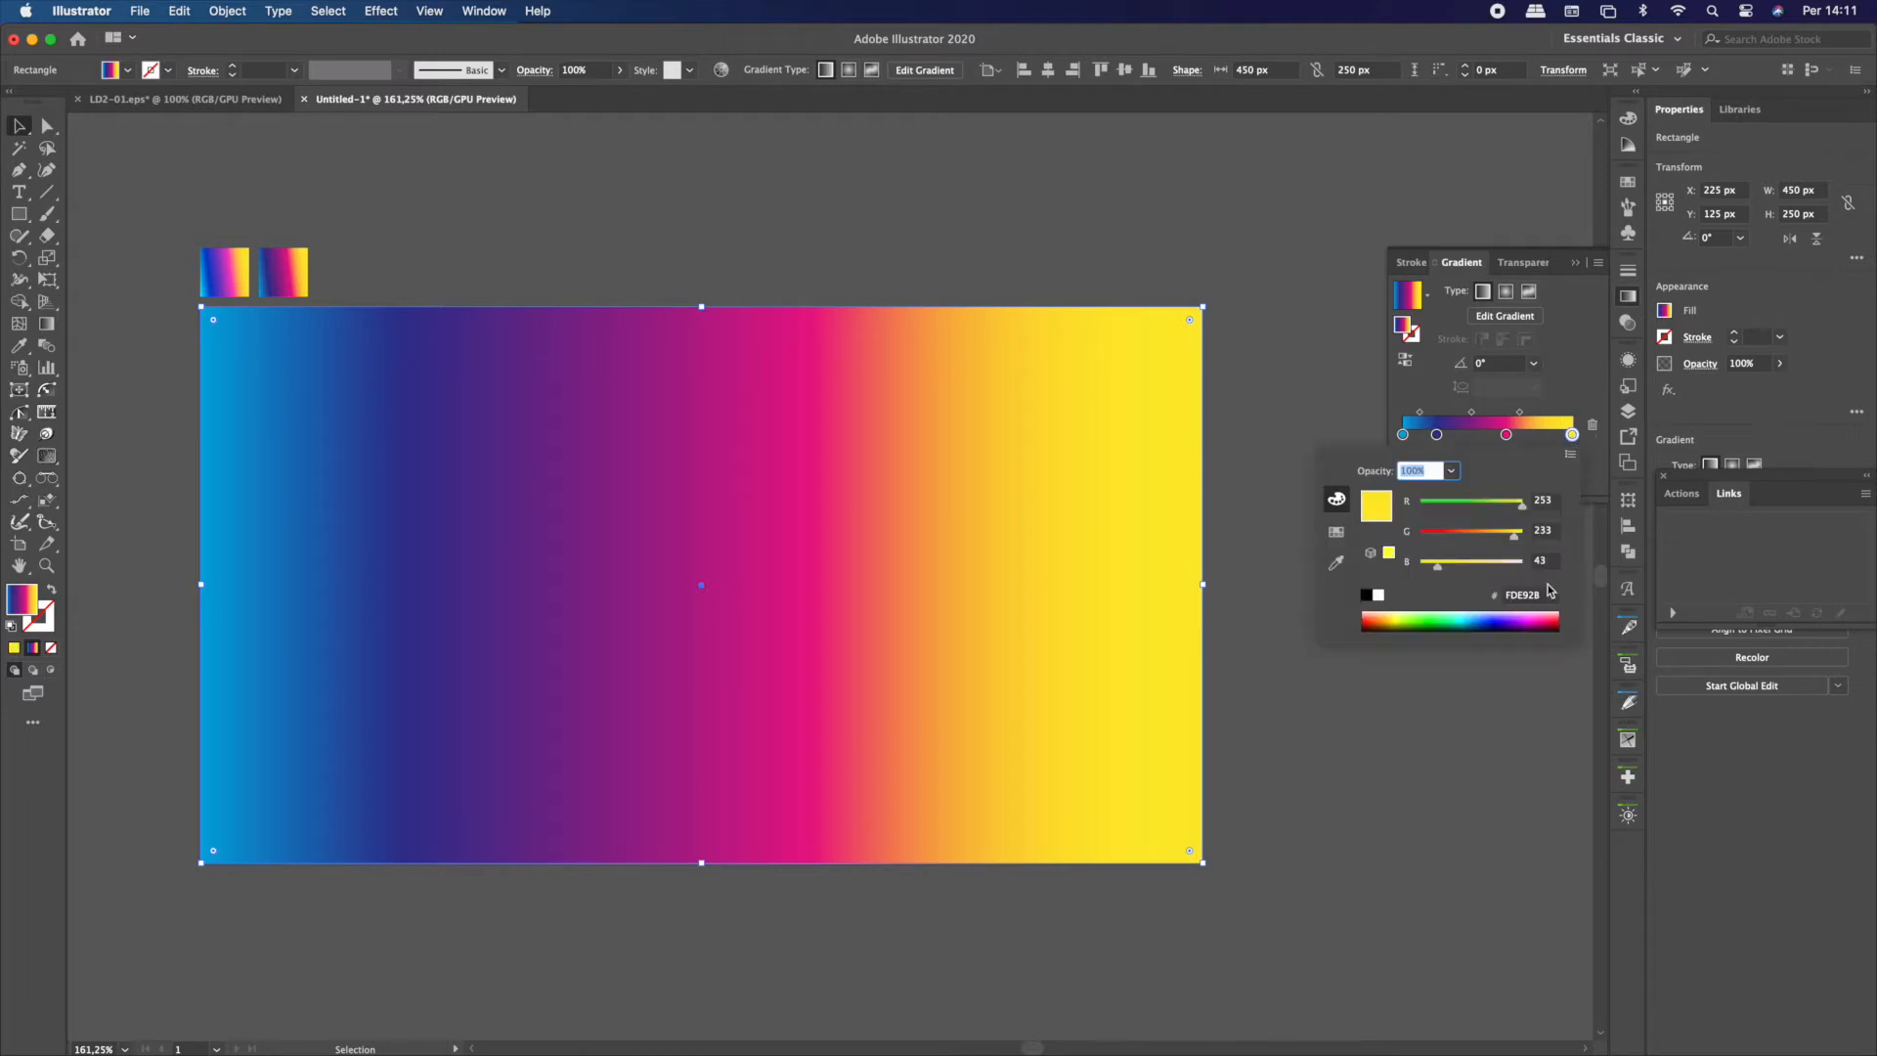
{"action": "left_click", "coordinate": [1540, 596]}
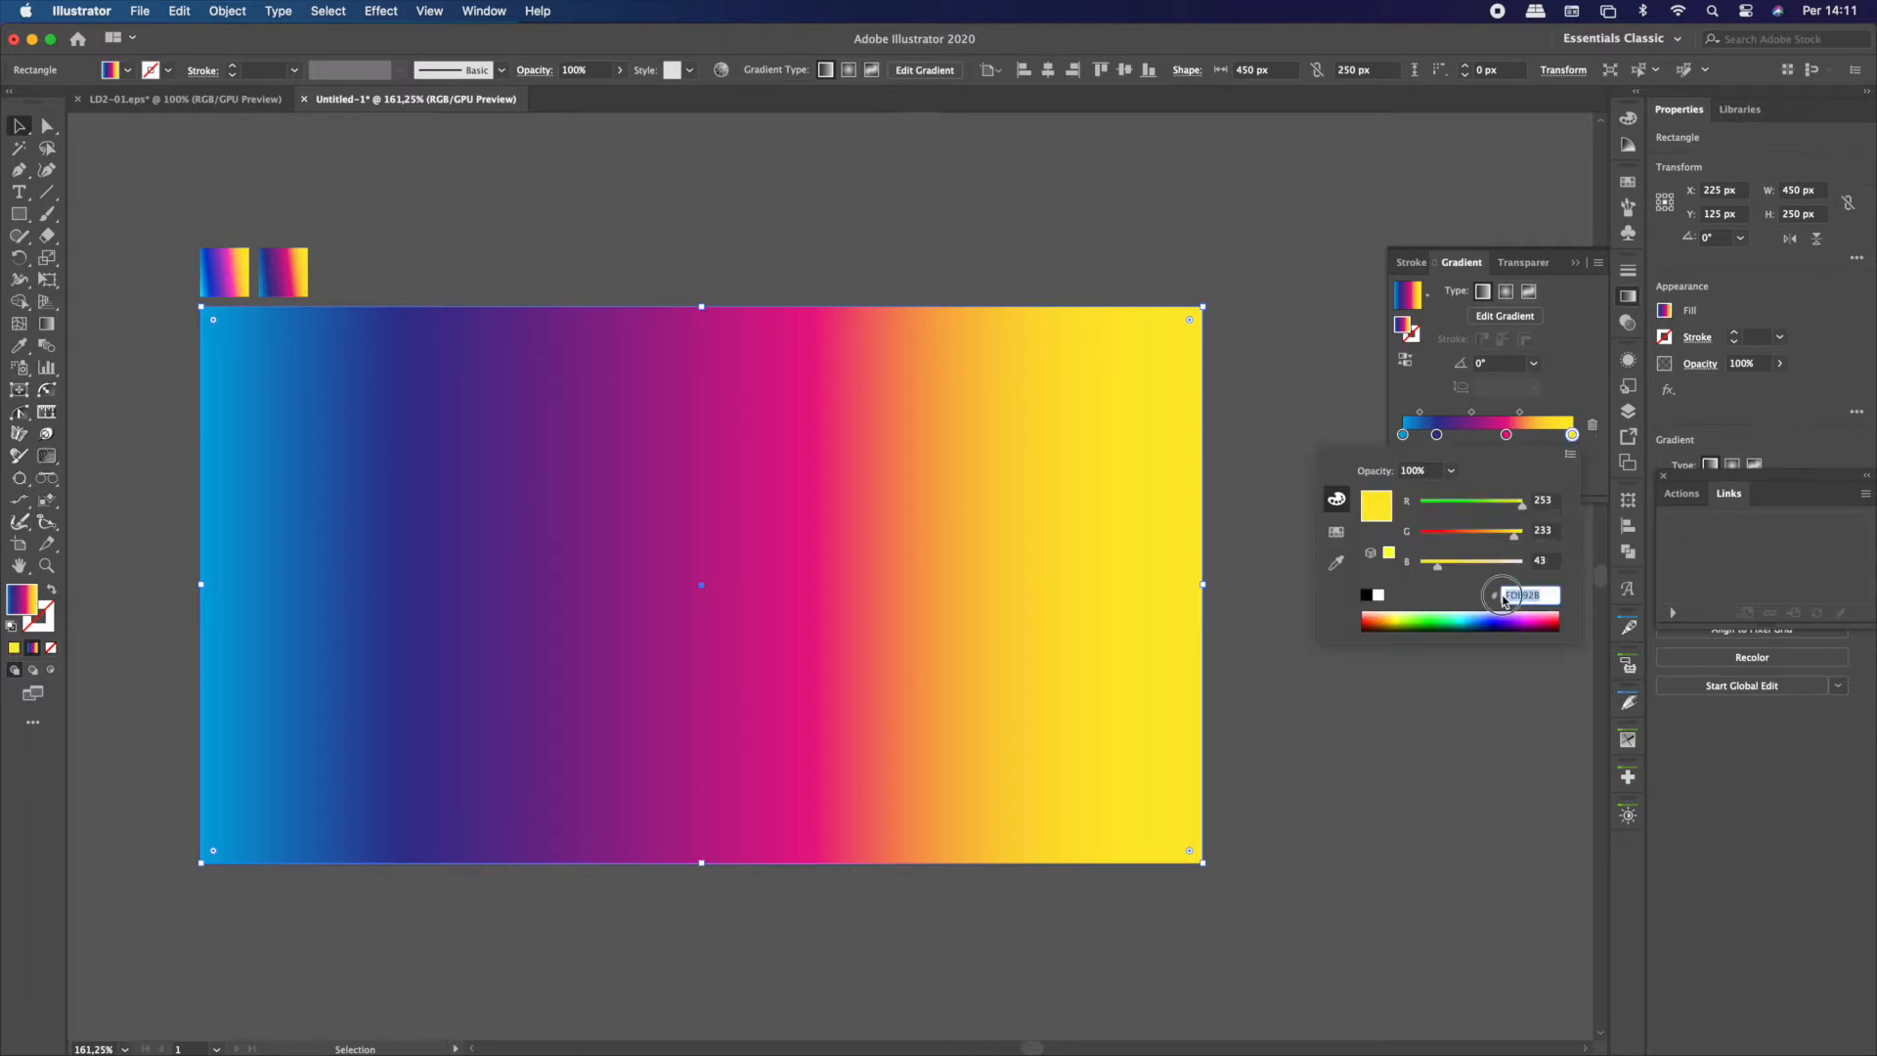
{"action": "double_click", "coordinate": [1505, 436]}
{"action": "left_click", "coordinate": [1543, 598]}
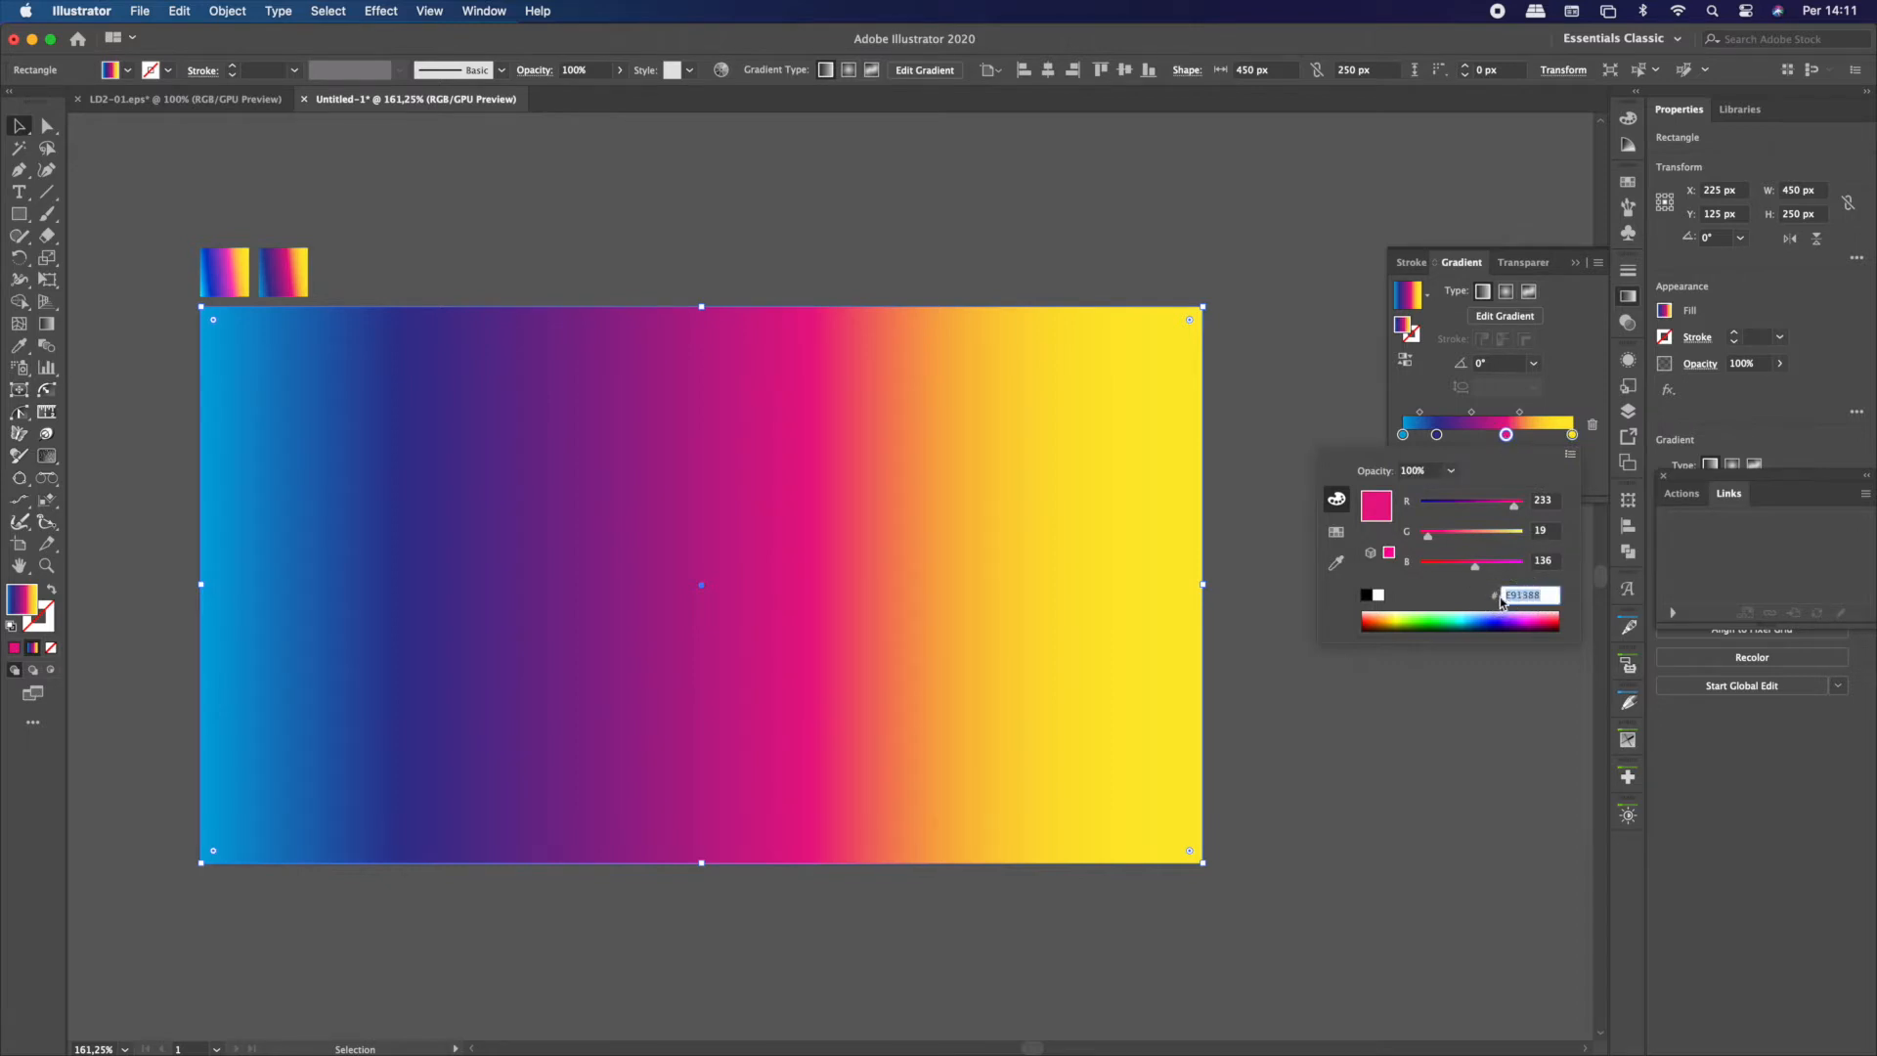
{"action": "double_click", "coordinate": [1436, 436]}
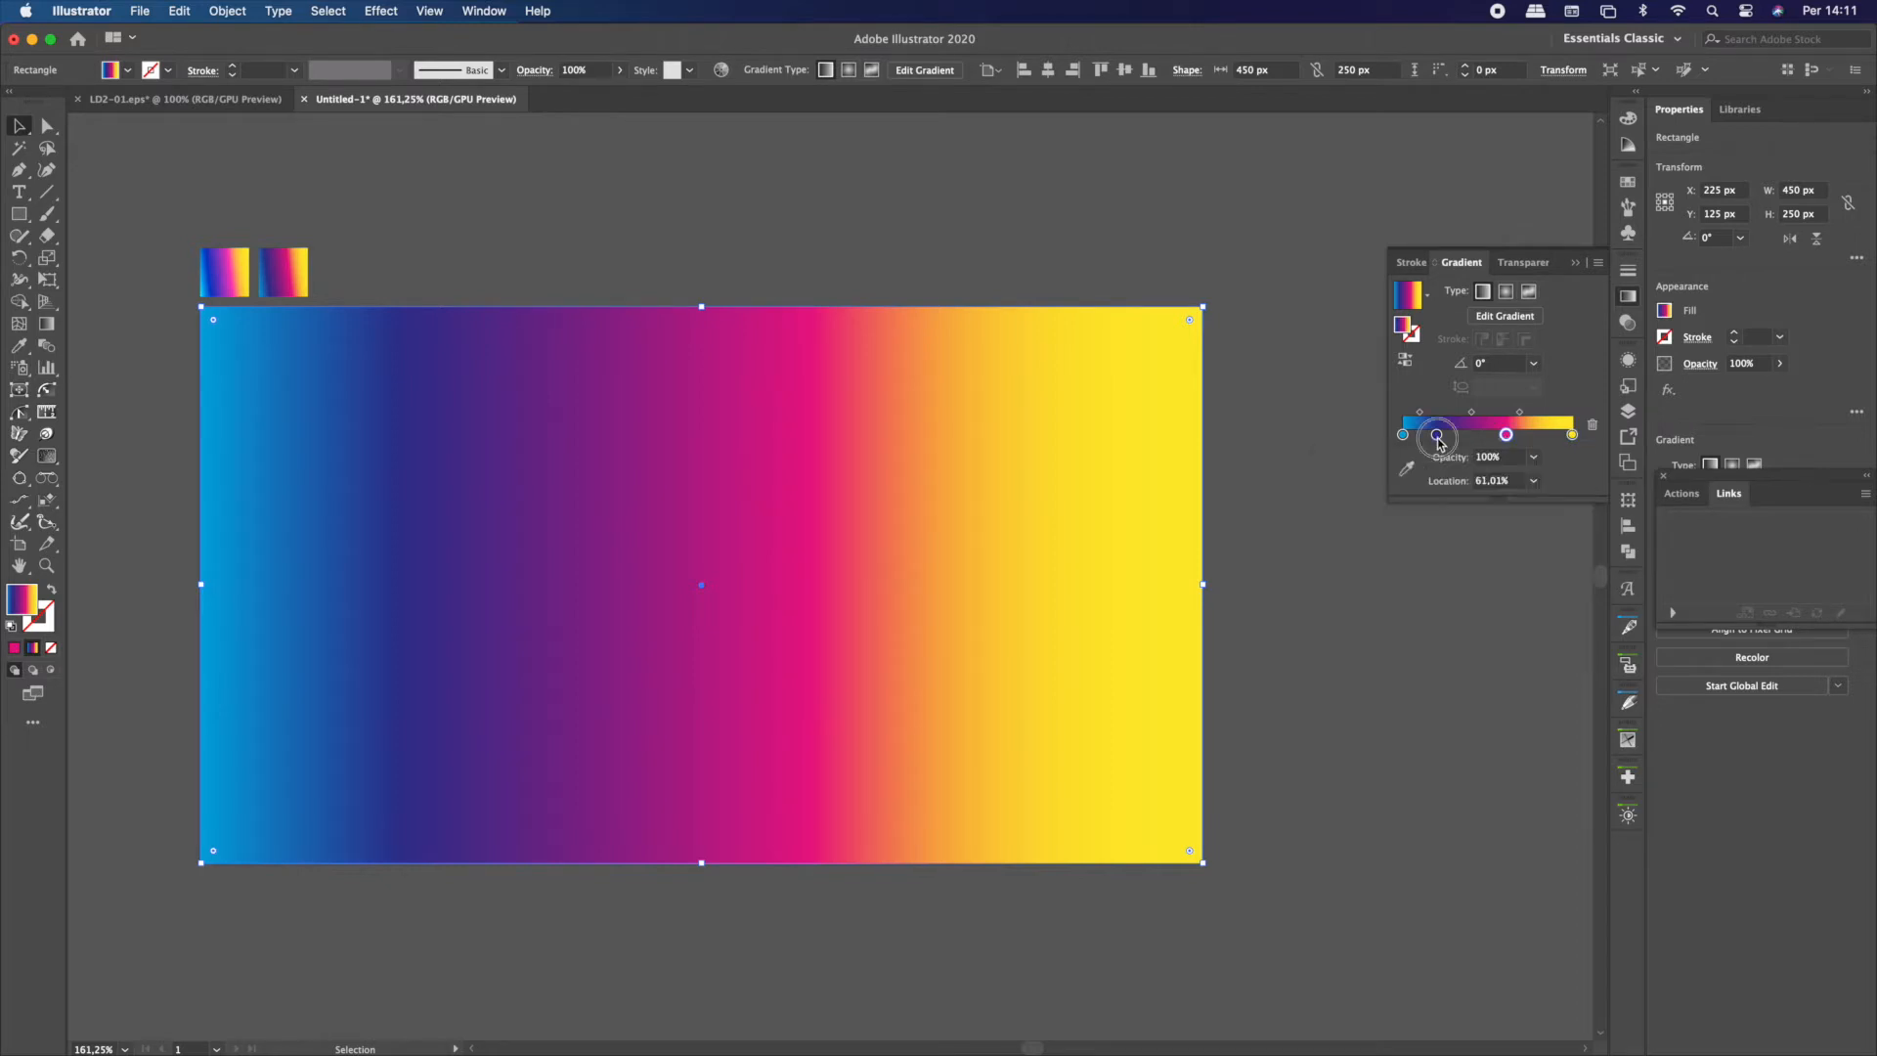
{"action": "left_click", "coordinate": [1550, 598]}
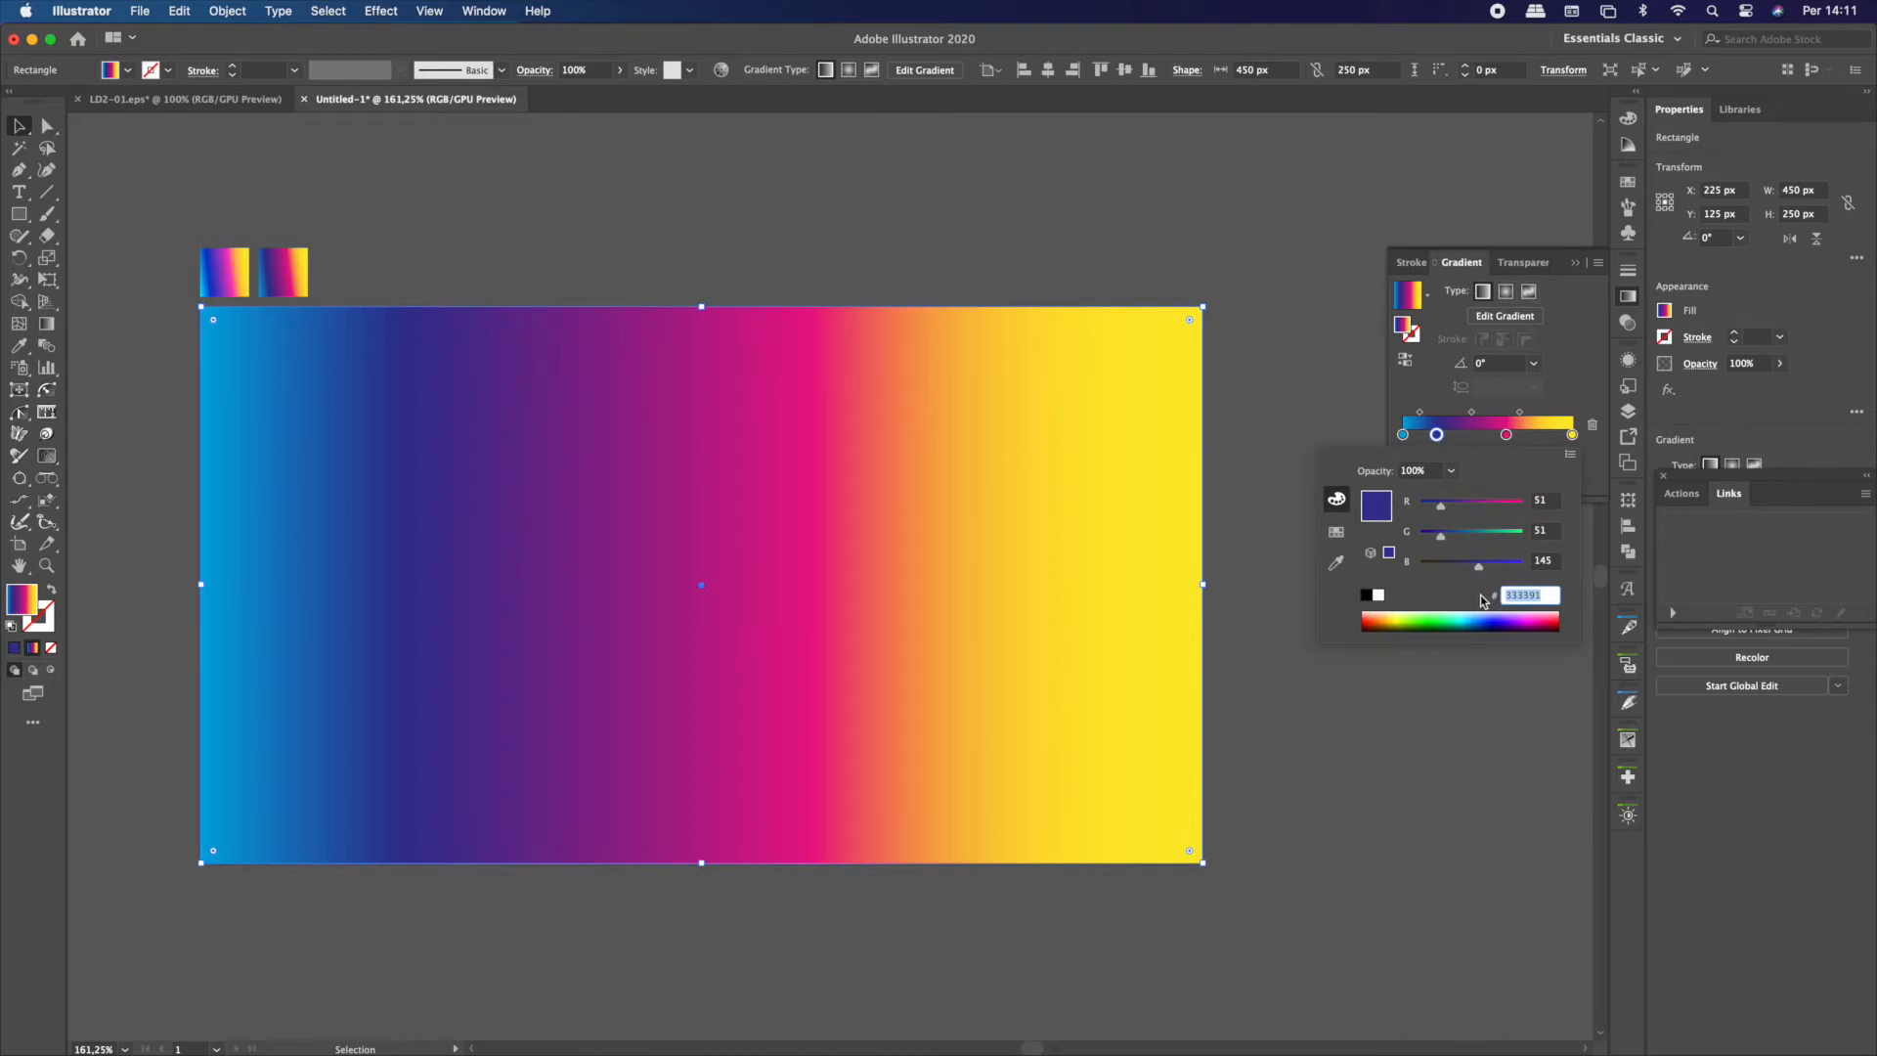
{"action": "double_click", "coordinate": [1404, 435]}
{"action": "left_click", "coordinate": [1540, 597]}
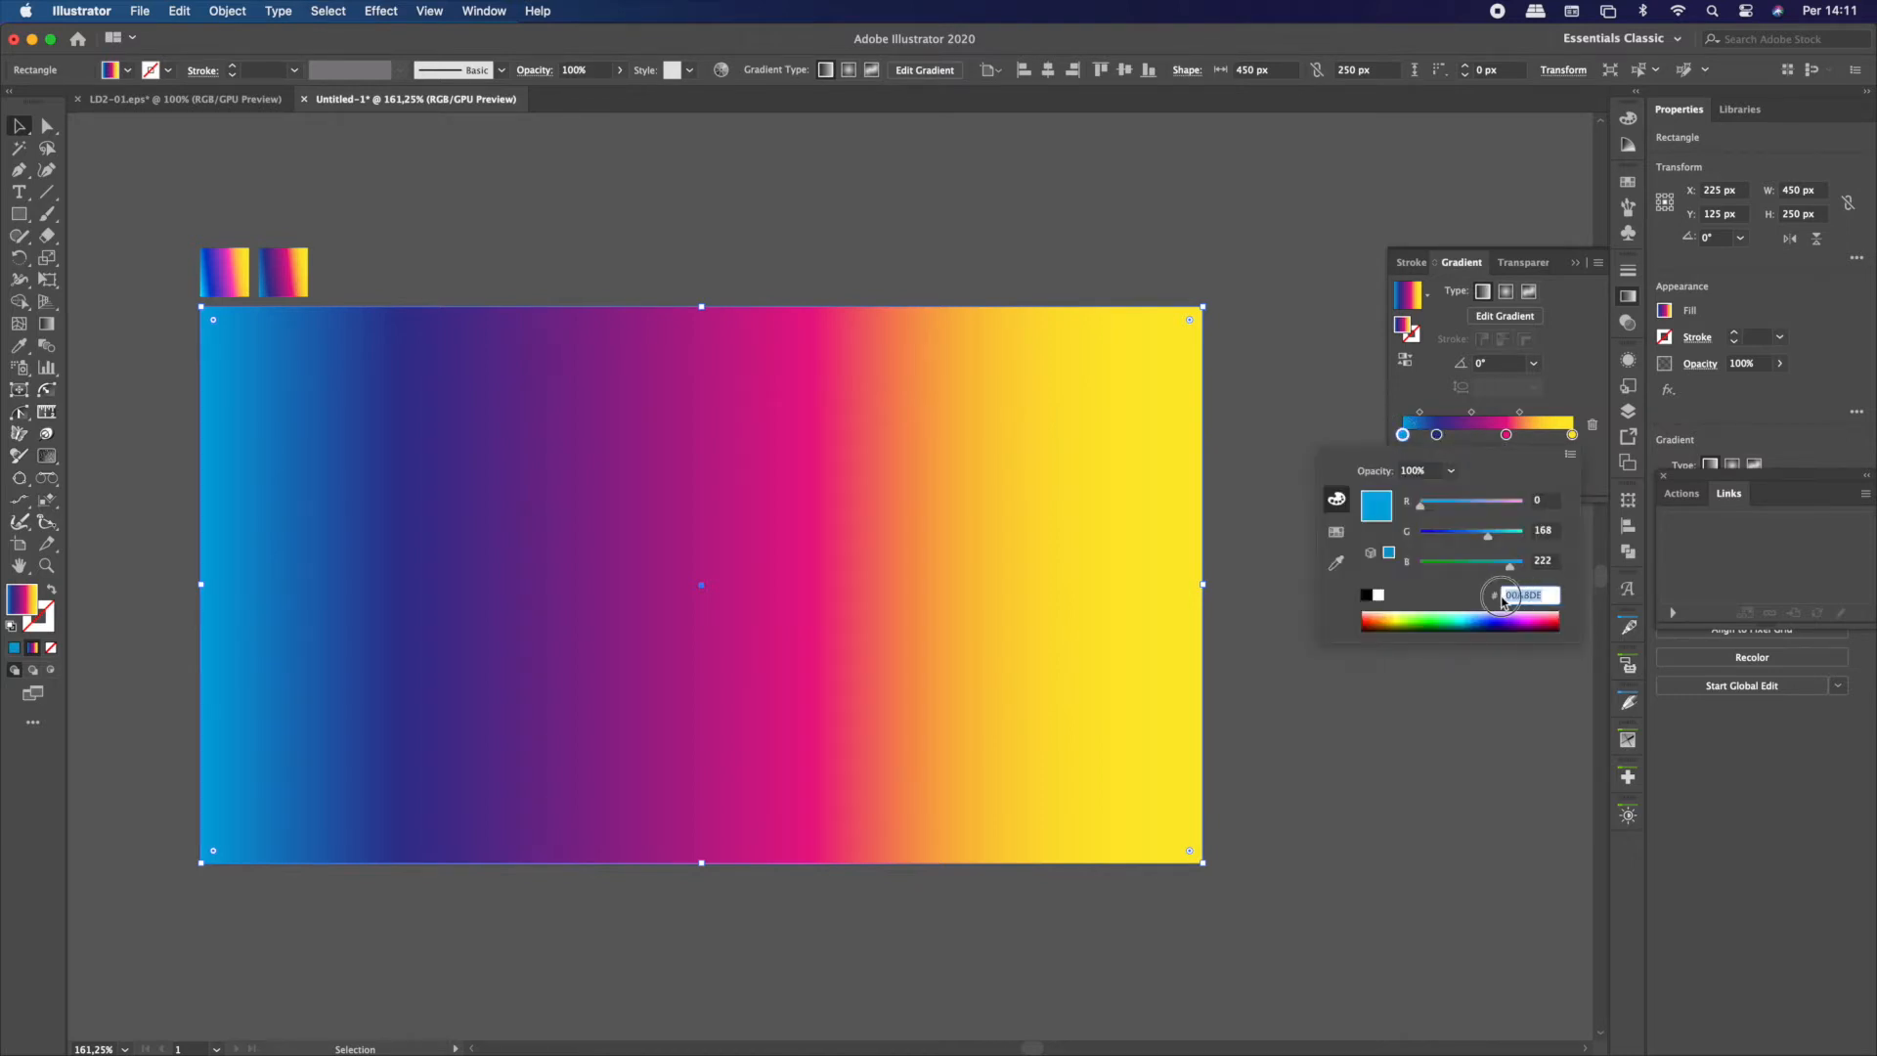
{"action": "left_click", "coordinate": [1423, 394]}
{"action": "left_click", "coordinate": [632, 240]}
{"action": "left_click", "coordinate": [614, 536]}
{"action": "left_click", "coordinate": [653, 277]}
Draw a 24-point star with radii of 39.1114 px and 19.5557 px below the rectangle
{"action": "scroll", "coordinate": [648, 274], "scroll_direction": "down", "scroll_amount": 1}
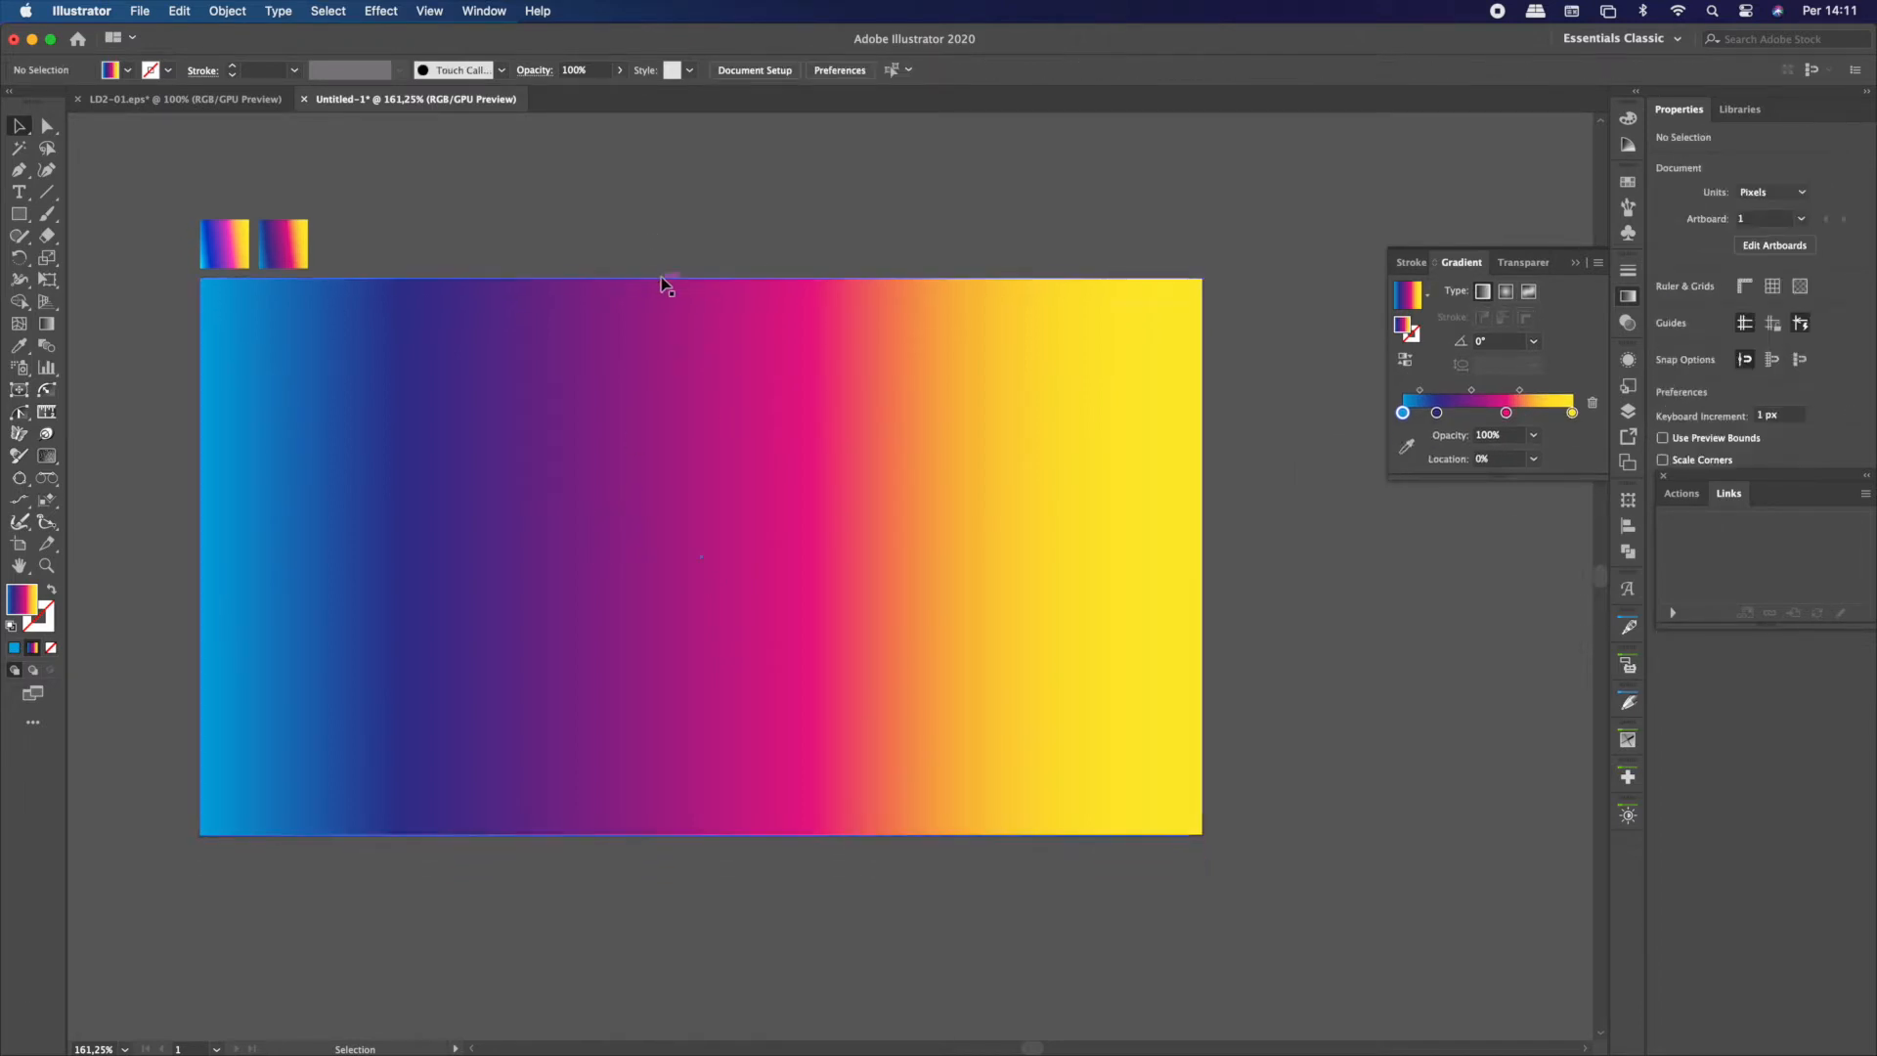
{"action": "scroll", "coordinate": [661, 278], "scroll_direction": "down", "scroll_amount": 1}
{"action": "scroll", "coordinate": [653, 665], "scroll_direction": "down", "scroll_amount": 3}
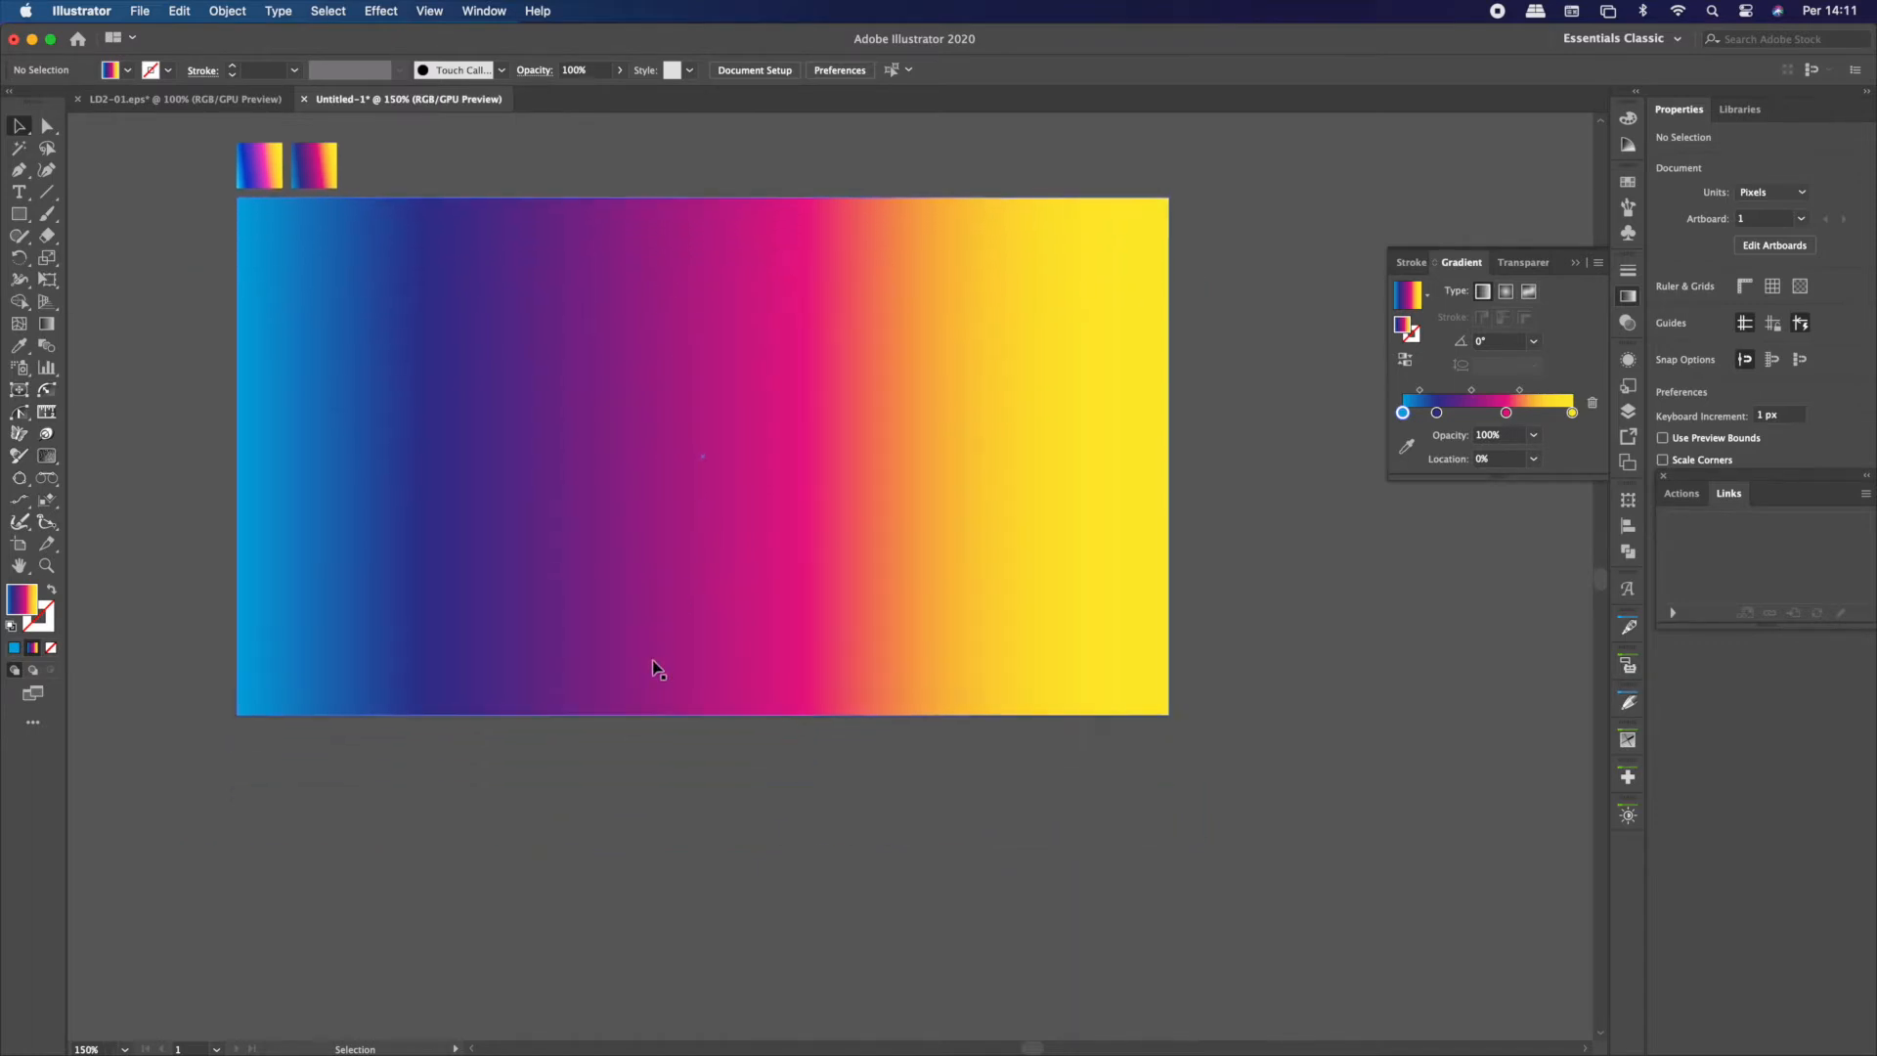
{"action": "left_click_drag", "start_coordinate": [24, 223], "coordinate": [88, 302]}
{"action": "left_click_drag", "start_coordinate": [559, 807], "coordinate": [624, 858]}
{"action": "key", "text": "Delete"}
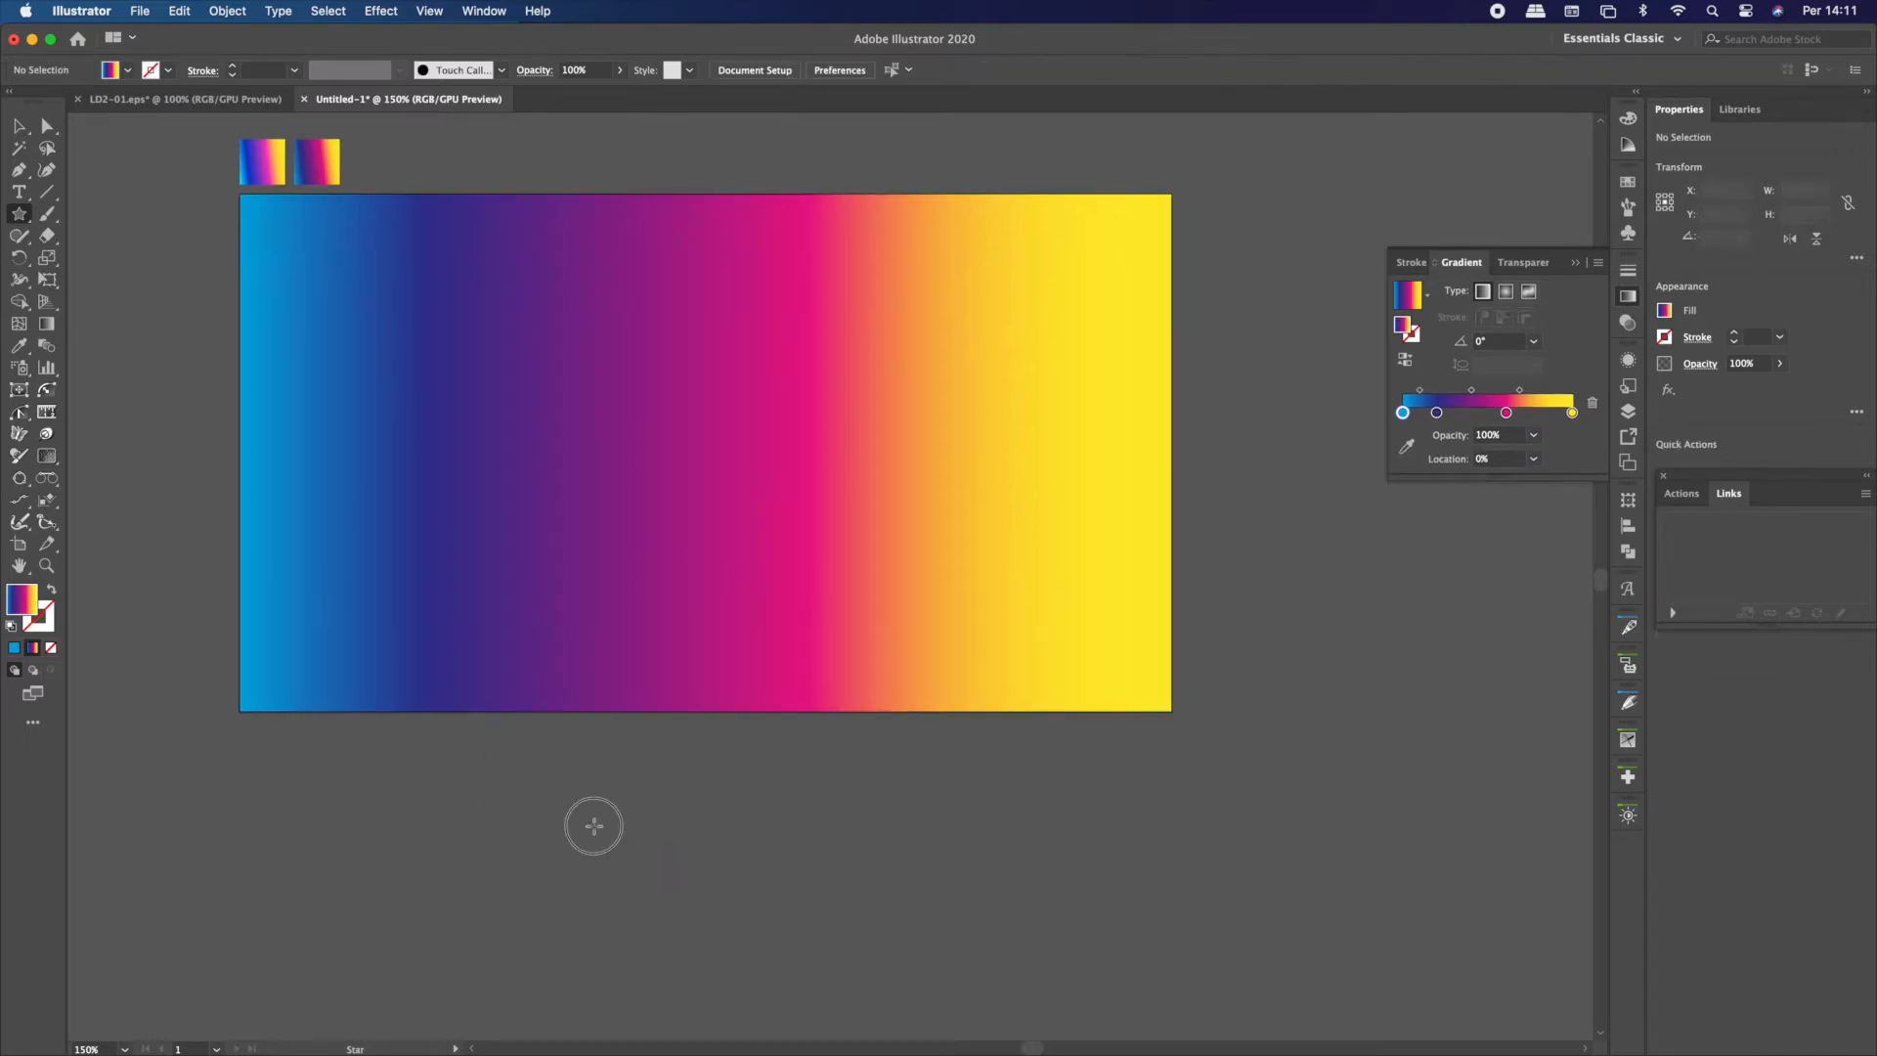
{"action": "left_click", "coordinate": [593, 827]}
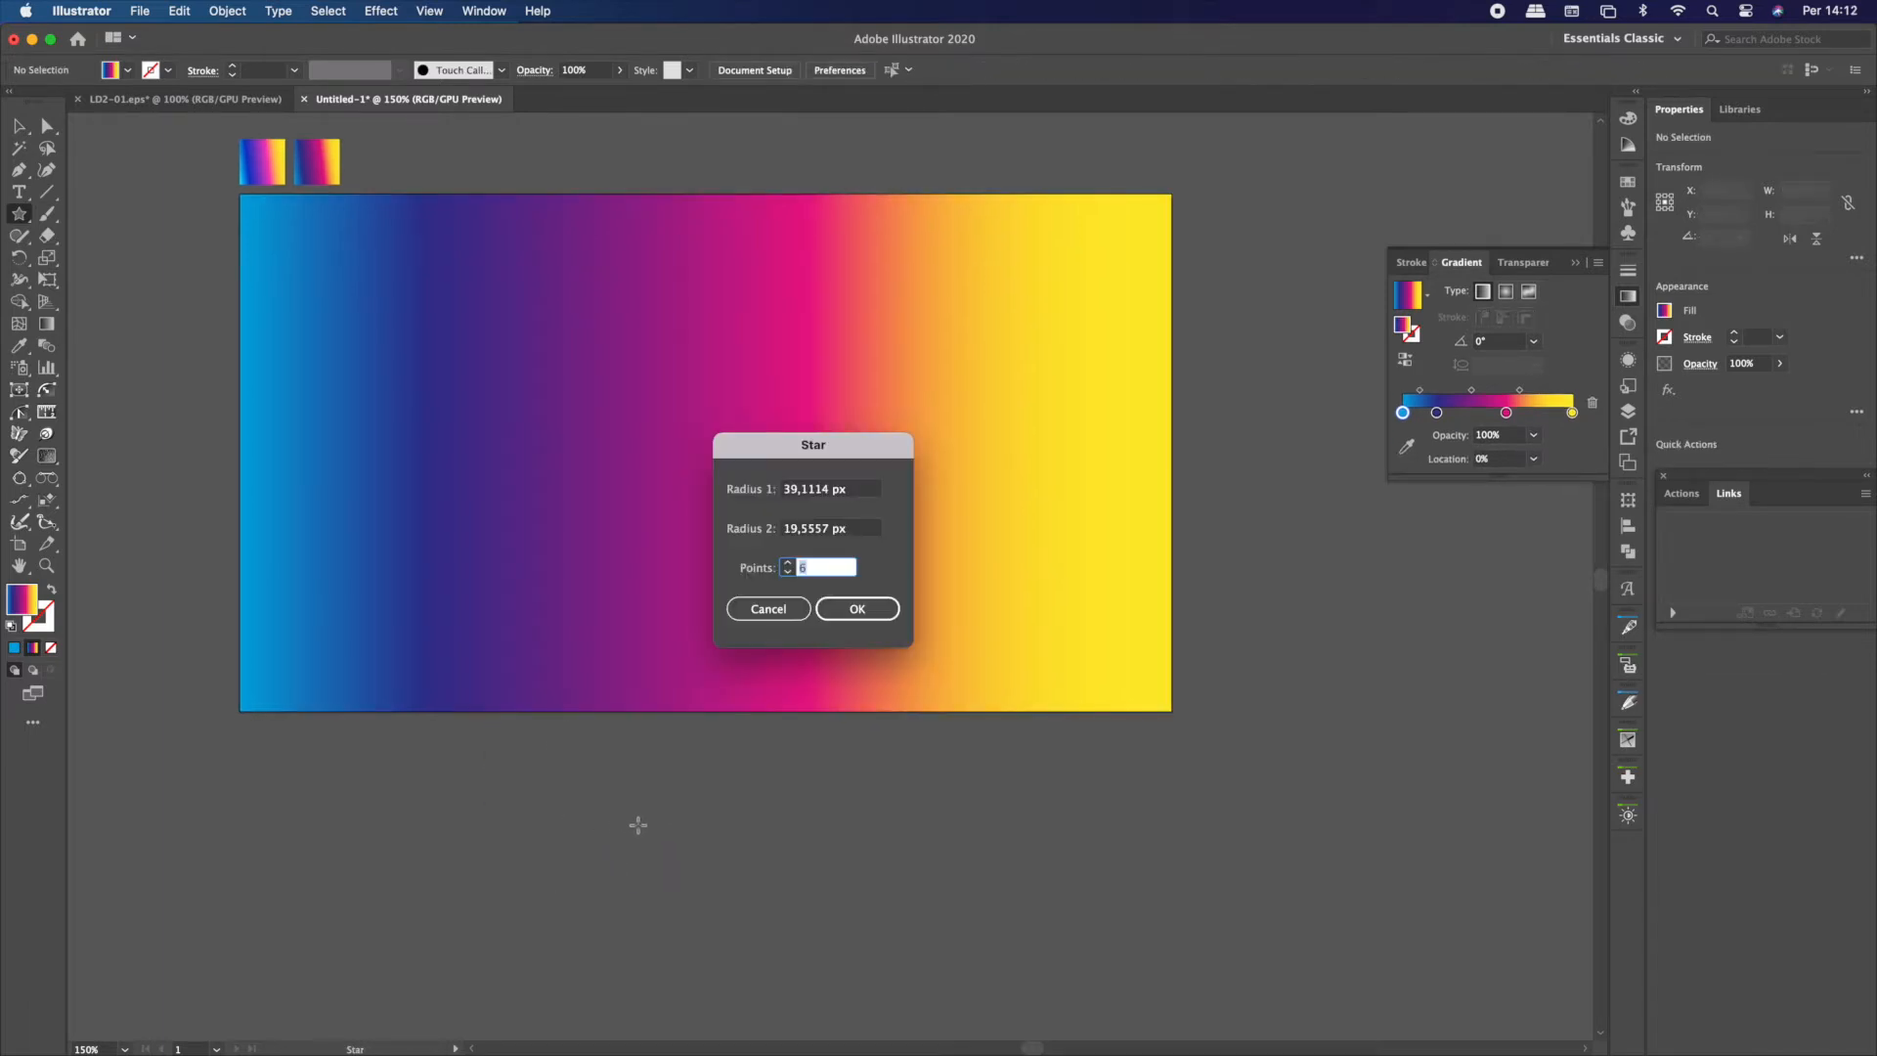
{"action": "left_click", "coordinate": [838, 609]}
{"action": "left_click", "coordinate": [18, 126]}
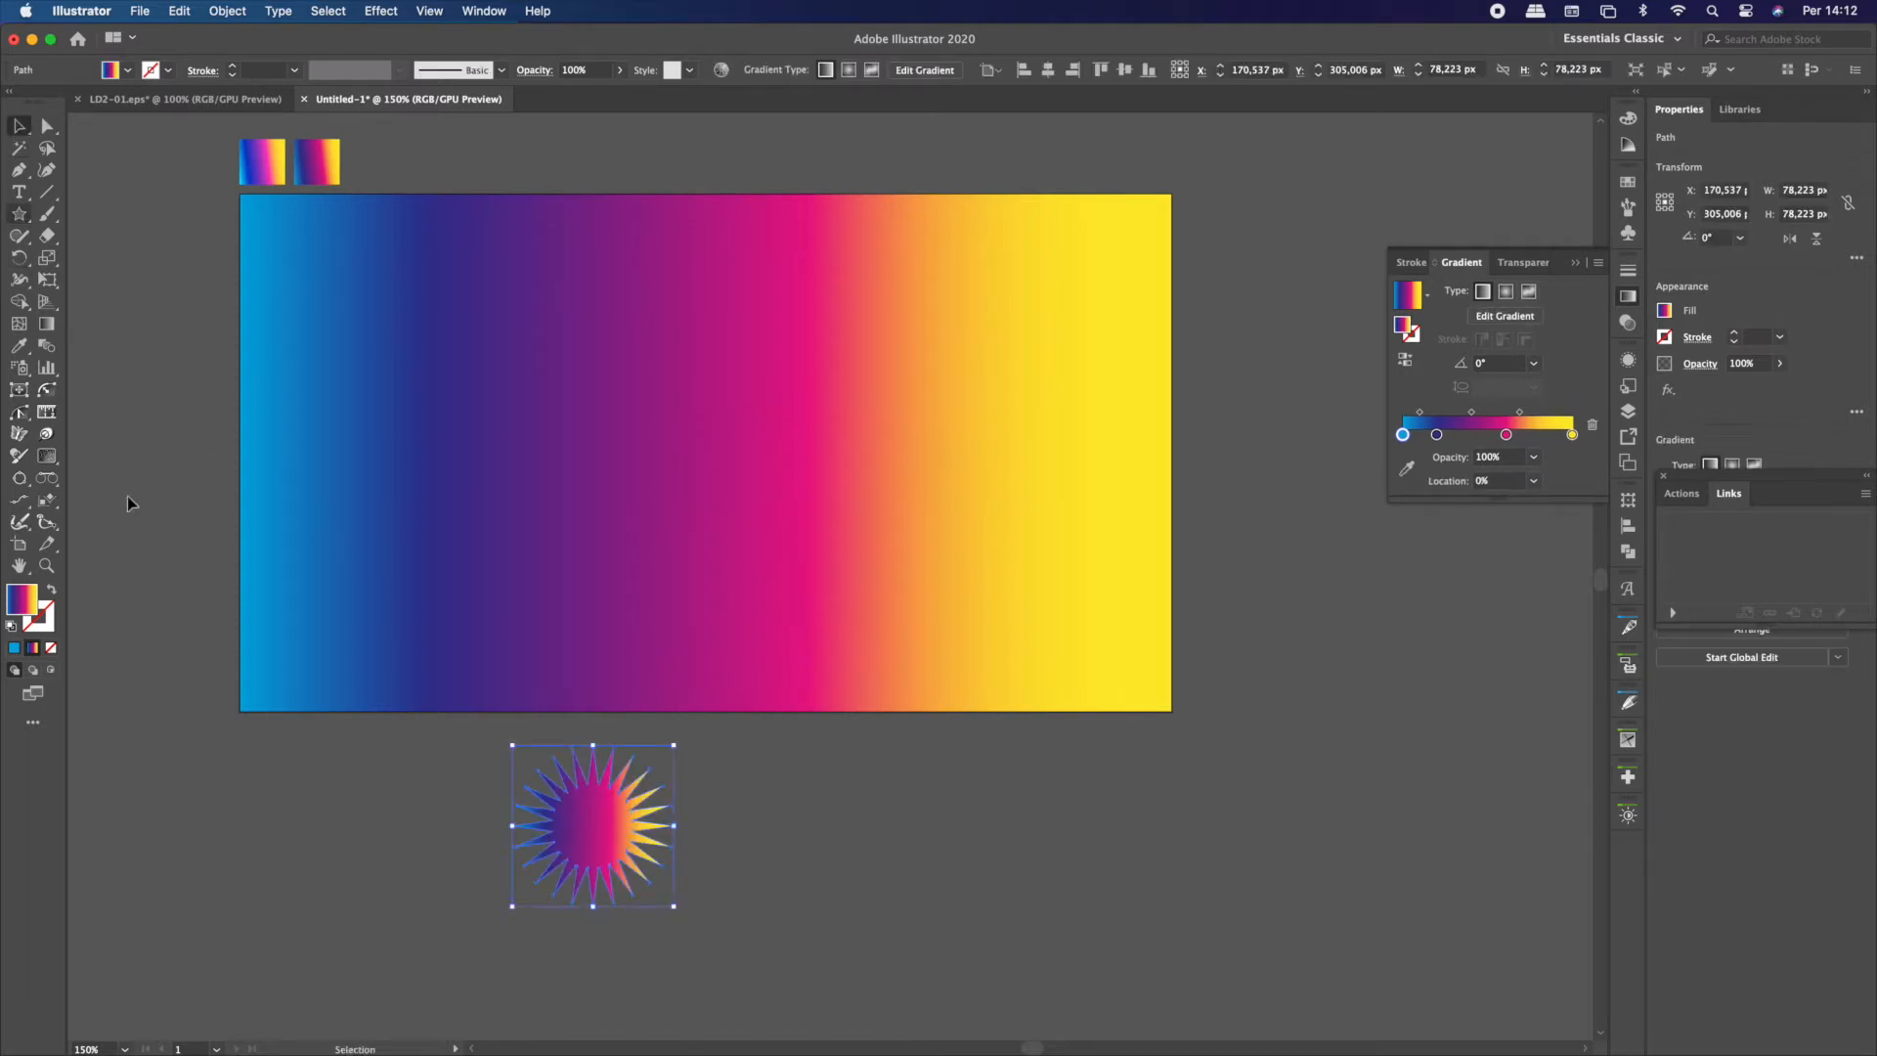
Fill the star with the gradient sampled from the brighter of the two small swatches above the rectangle
{"action": "left_click", "coordinate": [23, 342]}
{"action": "left_click", "coordinate": [264, 158]}
{"action": "left_click", "coordinate": [18, 126]}
{"action": "left_click", "coordinate": [190, 196]}
{"action": "left_click", "coordinate": [584, 821]}
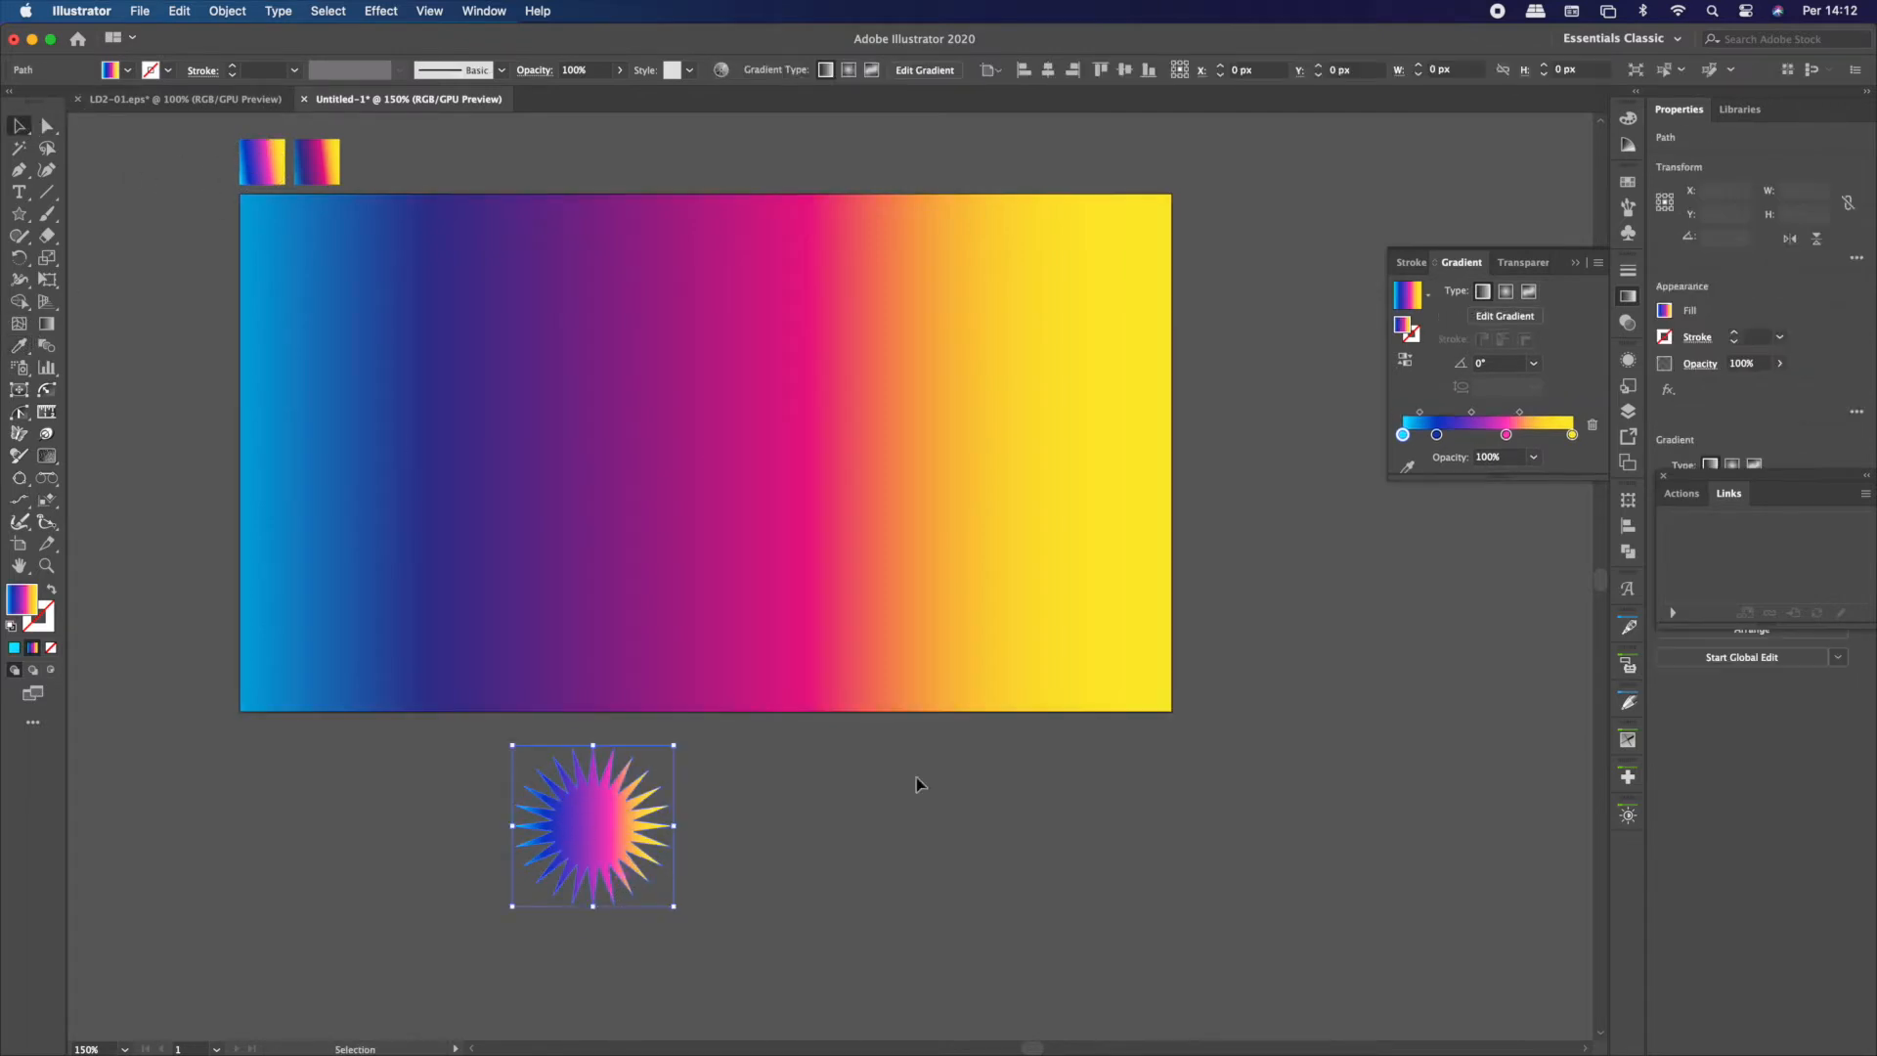
Examine the hex colour codes of all four colour stops in the star's gradient
{"action": "double_click", "coordinate": [1571, 434]}
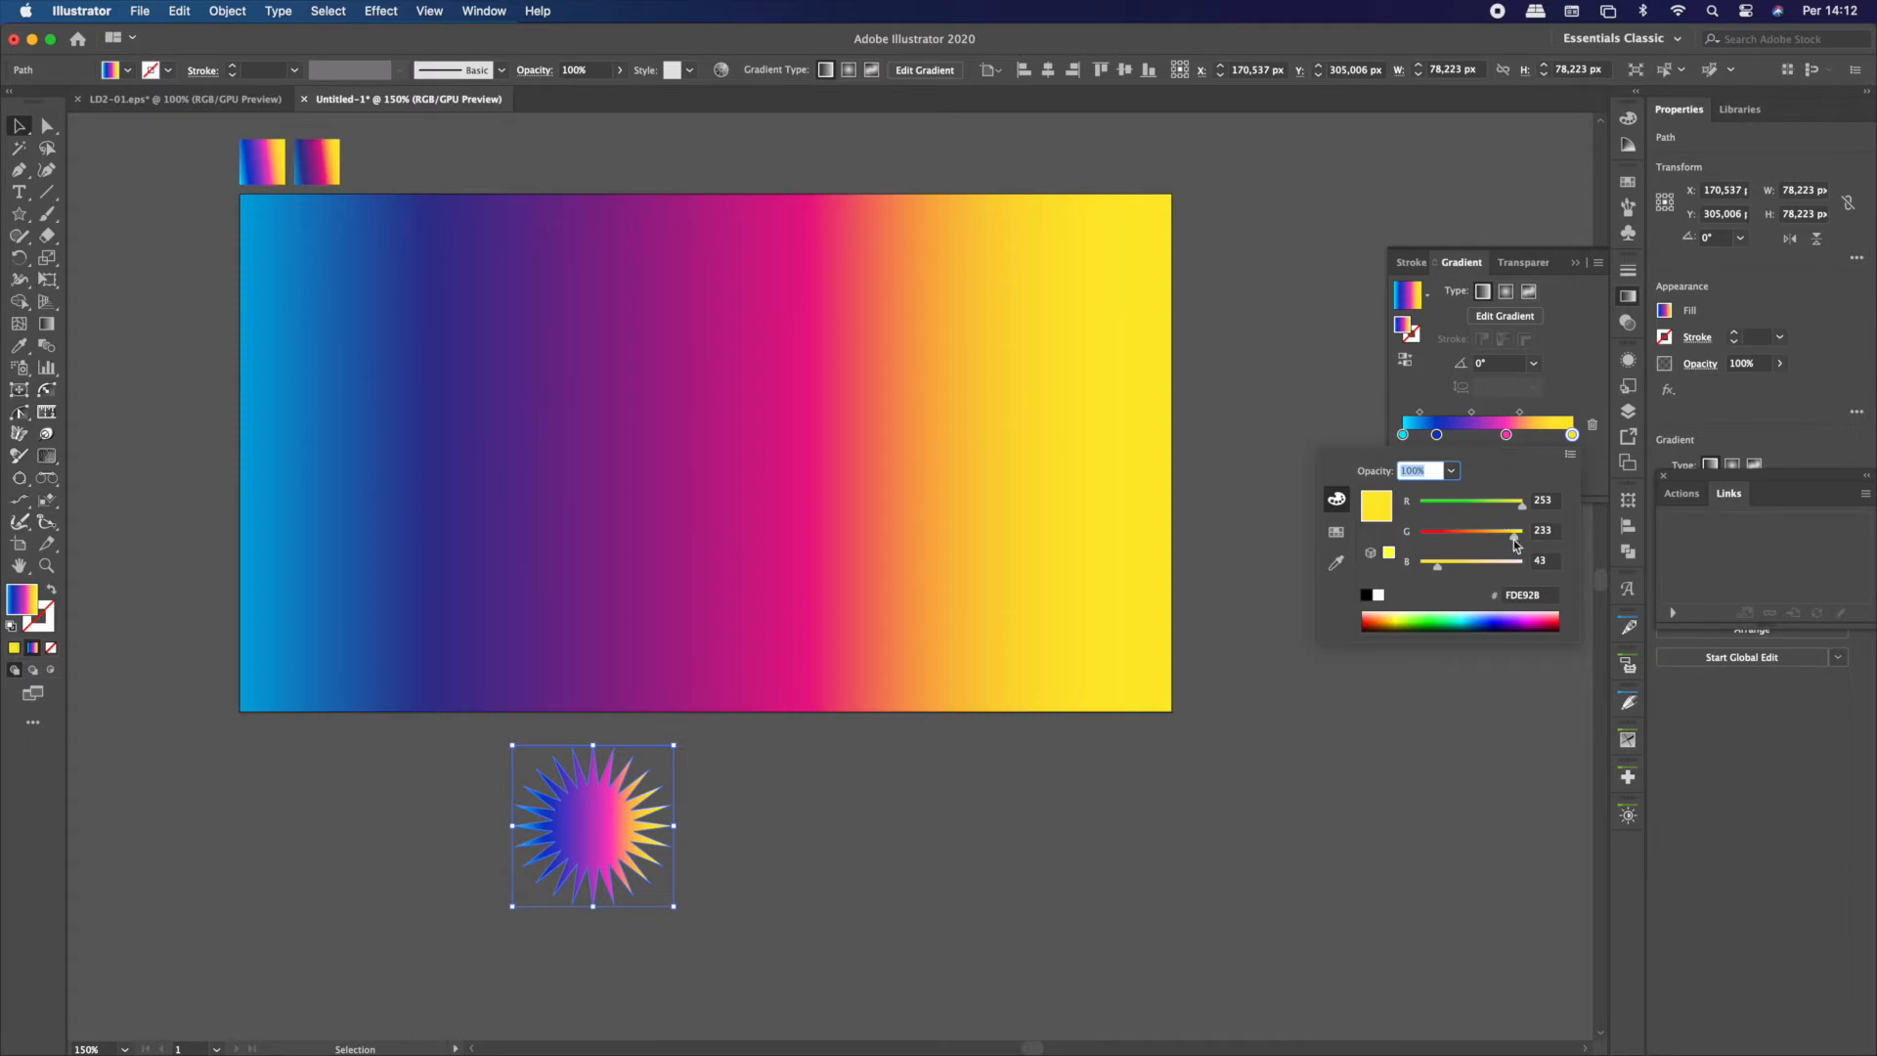
{"action": "left_click", "coordinate": [1507, 589]}
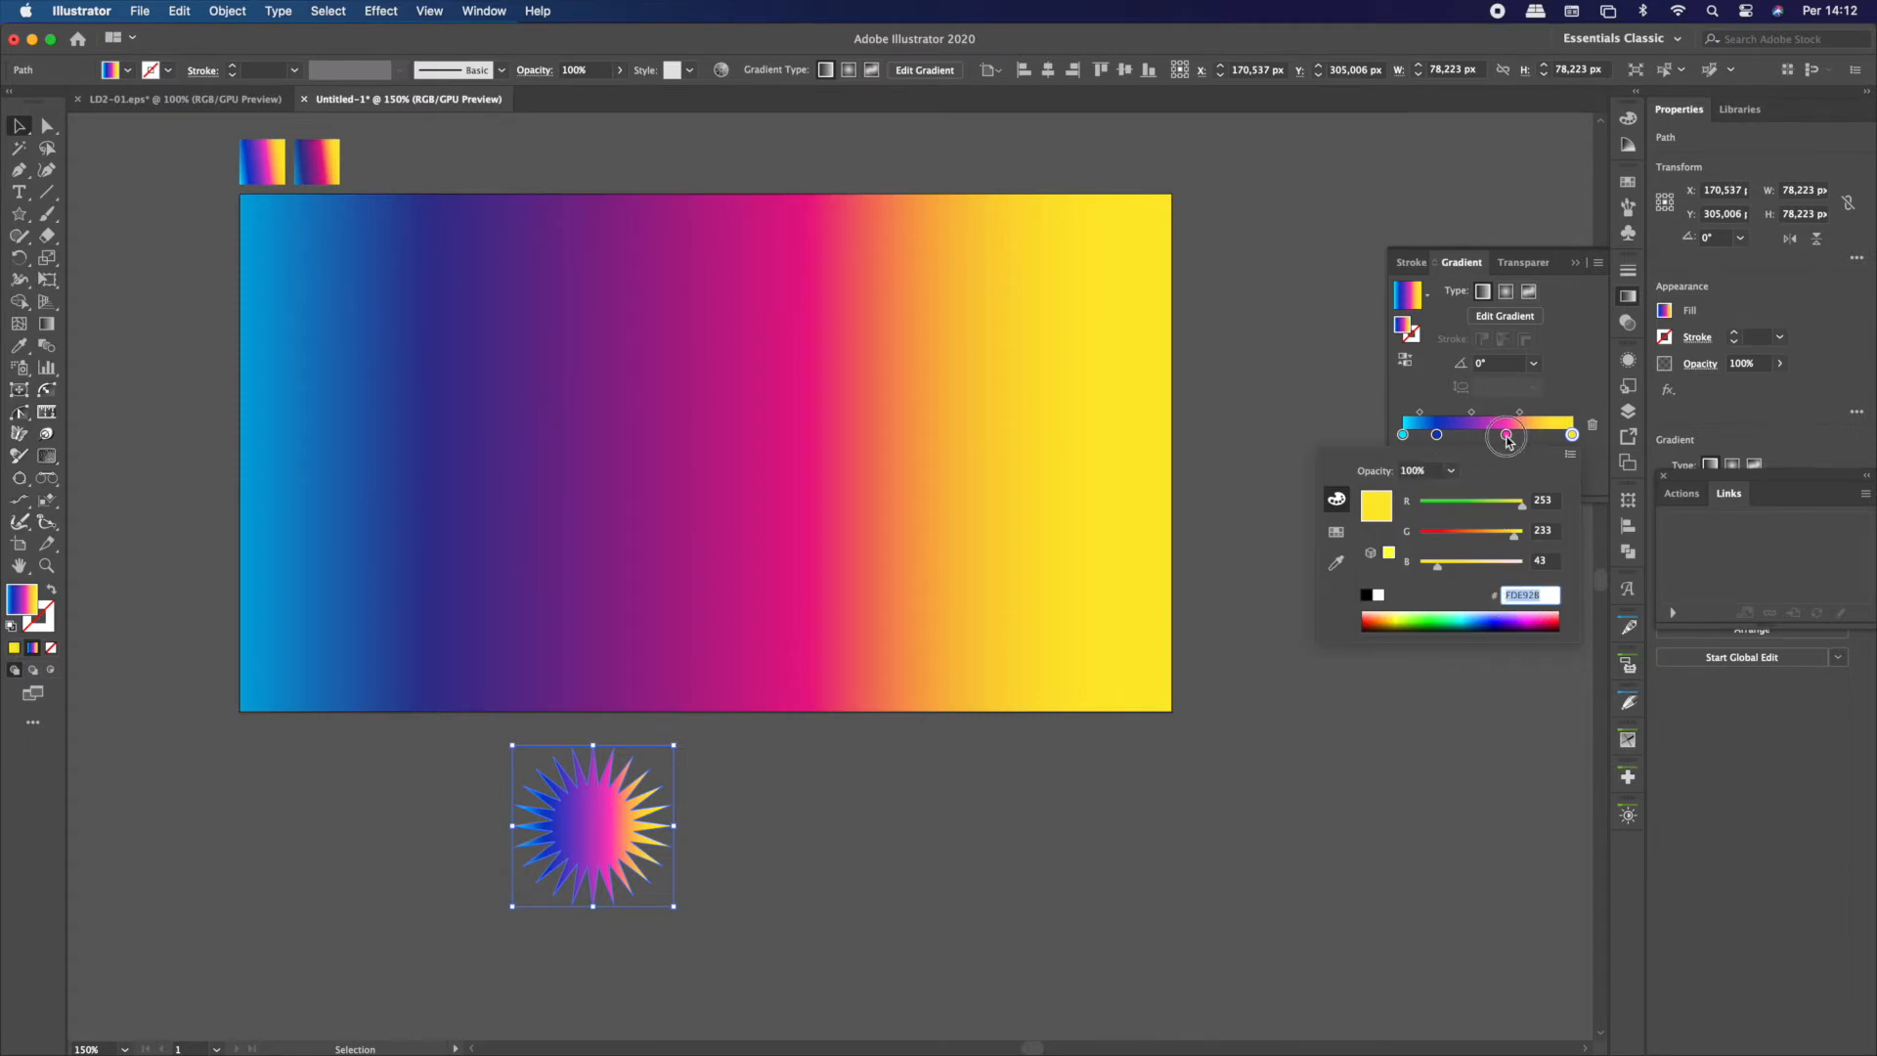
{"action": "double_click", "coordinate": [1506, 434]}
{"action": "left_click", "coordinate": [1488, 598]}
{"action": "left_click", "coordinate": [1436, 434]}
{"action": "double_click", "coordinate": [1436, 434]}
{"action": "left_click", "coordinate": [1529, 595]}
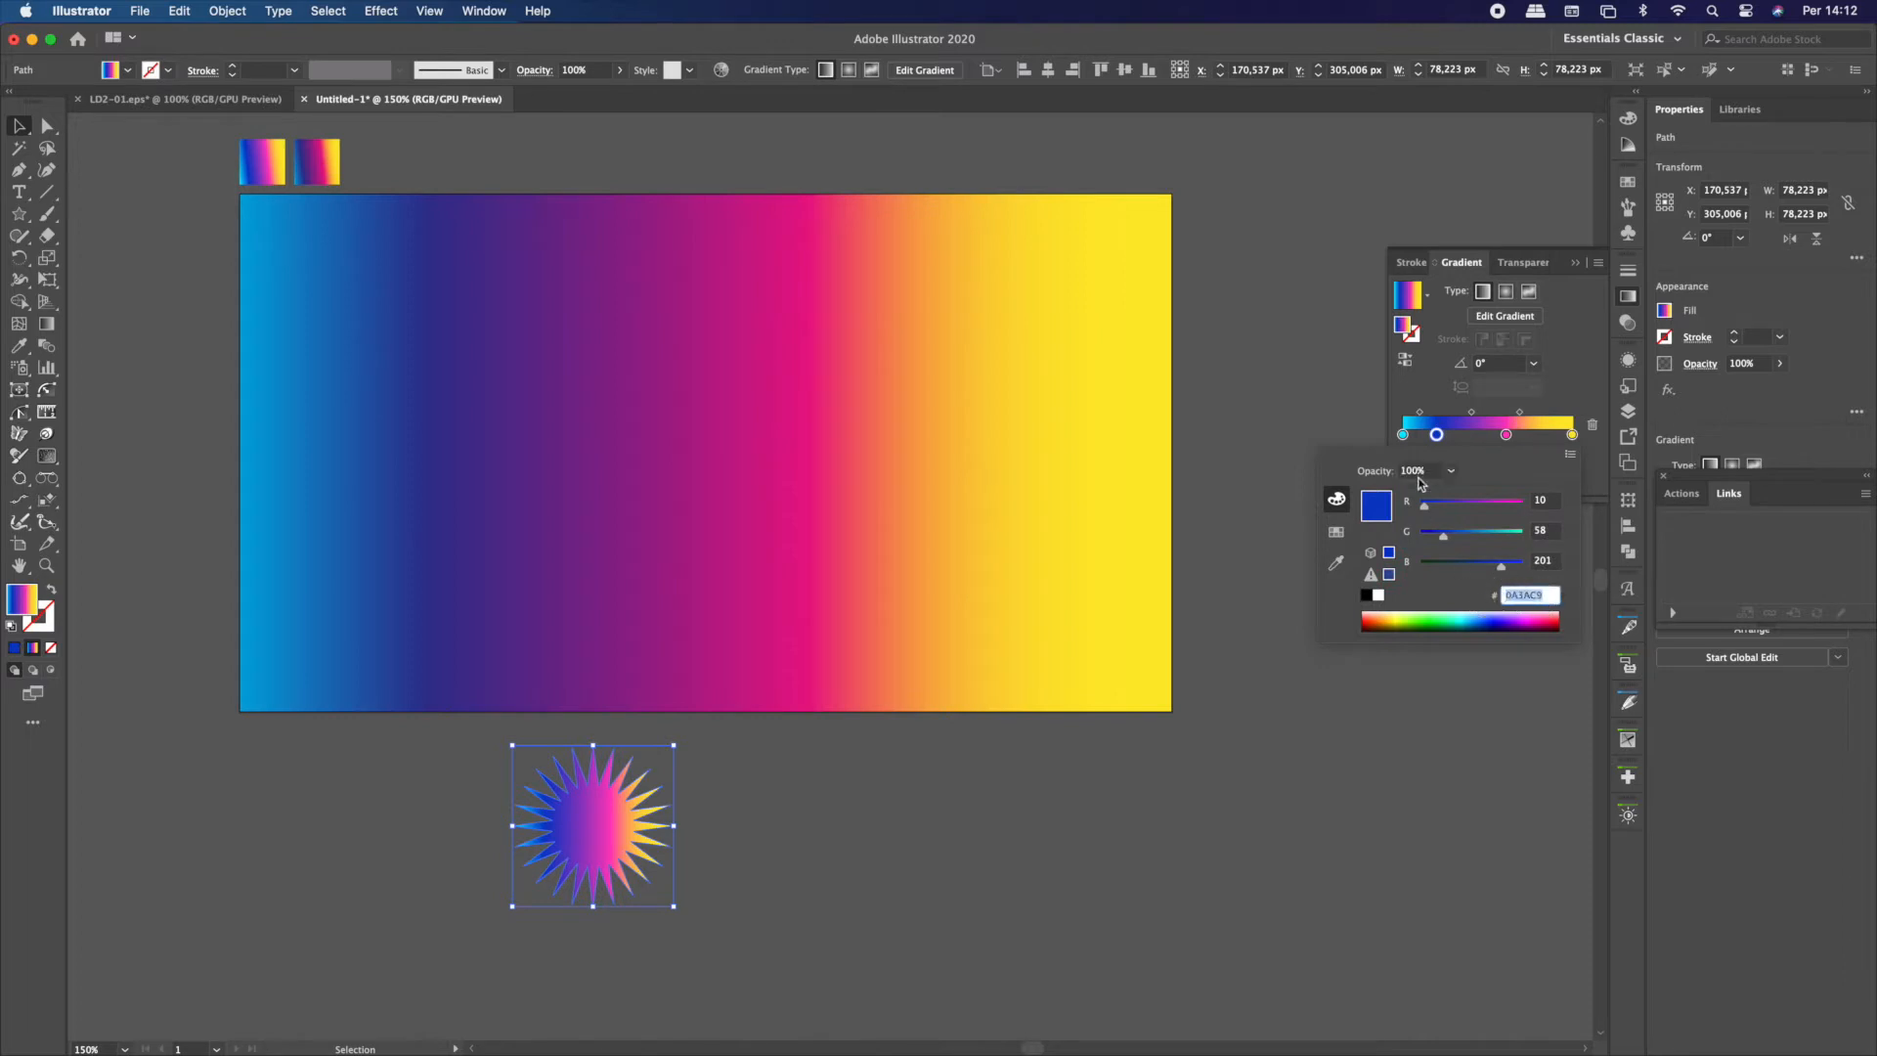
{"action": "left_click", "coordinate": [1403, 434]}
{"action": "double_click", "coordinate": [1403, 434]}
{"action": "left_click", "coordinate": [1483, 598]}
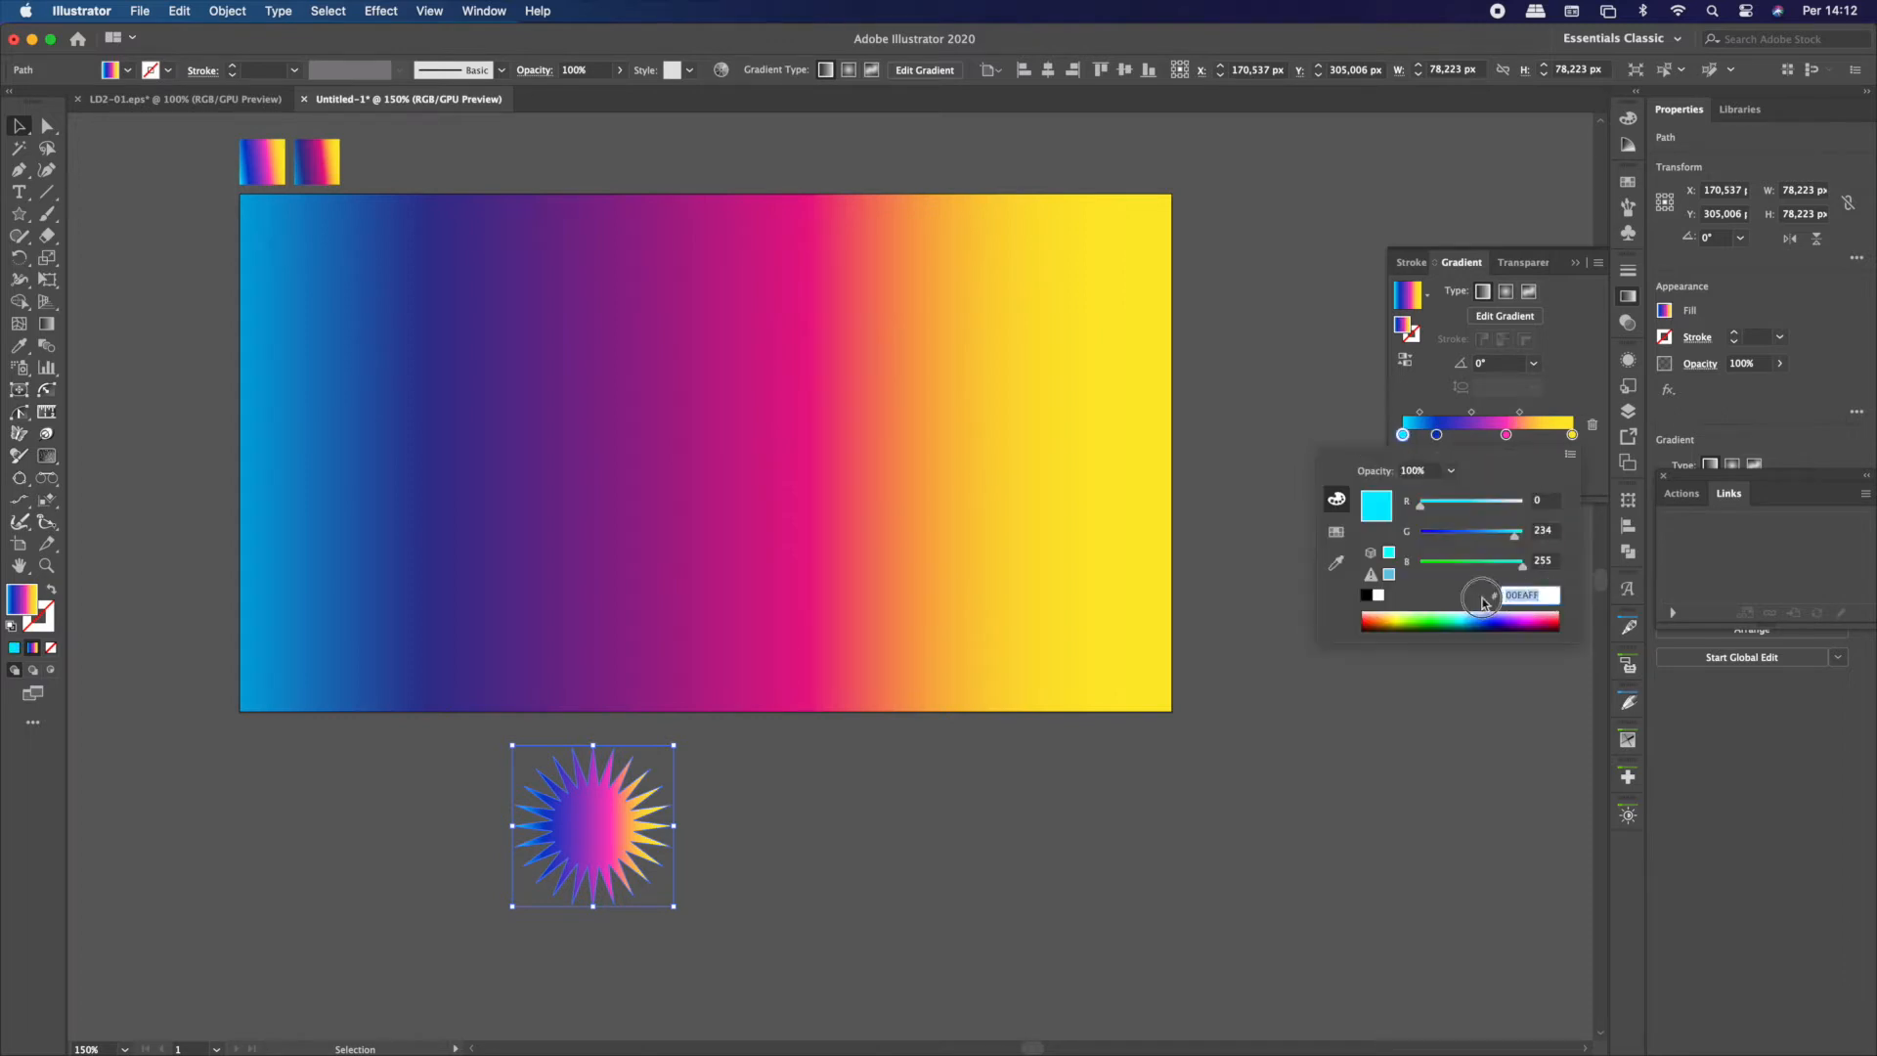
Move the star horizontally below the rectangle to about X 367 px, Y 308 px
{"action": "left_click", "coordinate": [954, 771]}
{"action": "scroll", "coordinate": [954, 771], "scroll_direction": "down", "scroll_amount": 2}
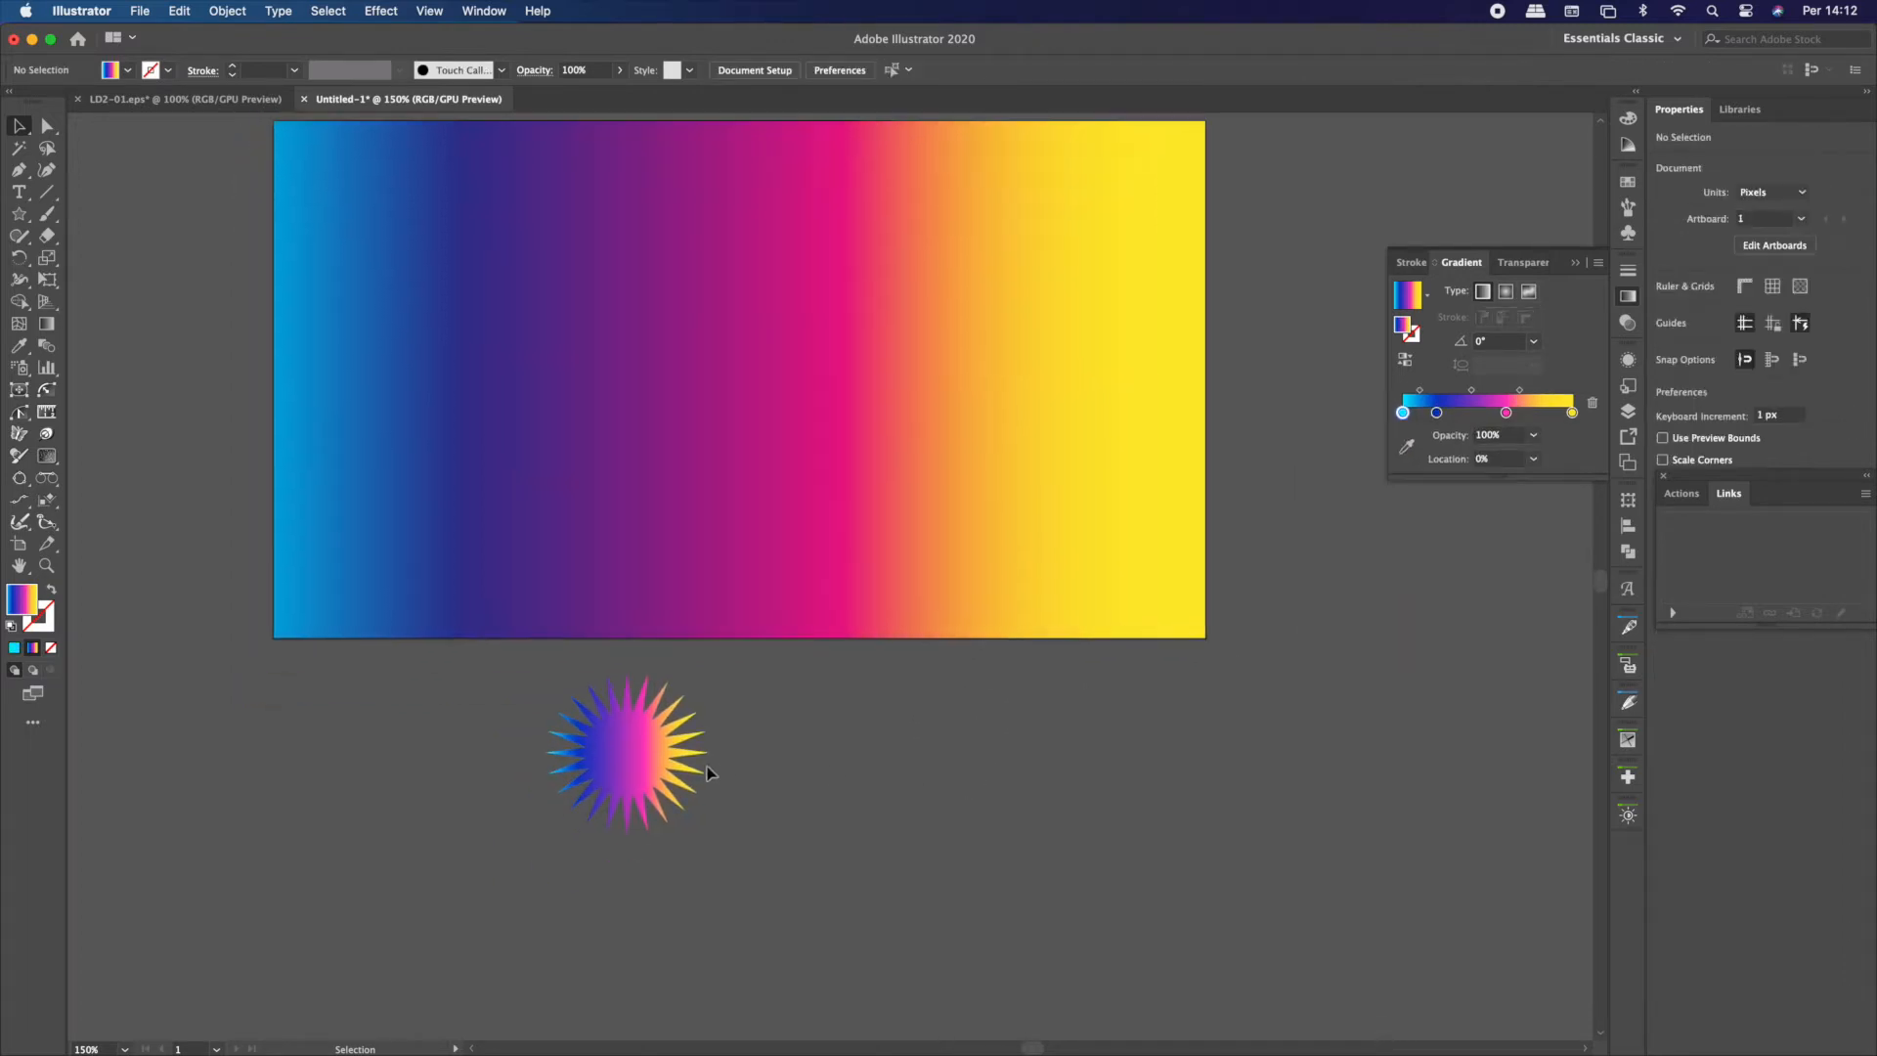
{"action": "left_click_drag", "start_coordinate": [690, 768], "coordinate": [1098, 772]}
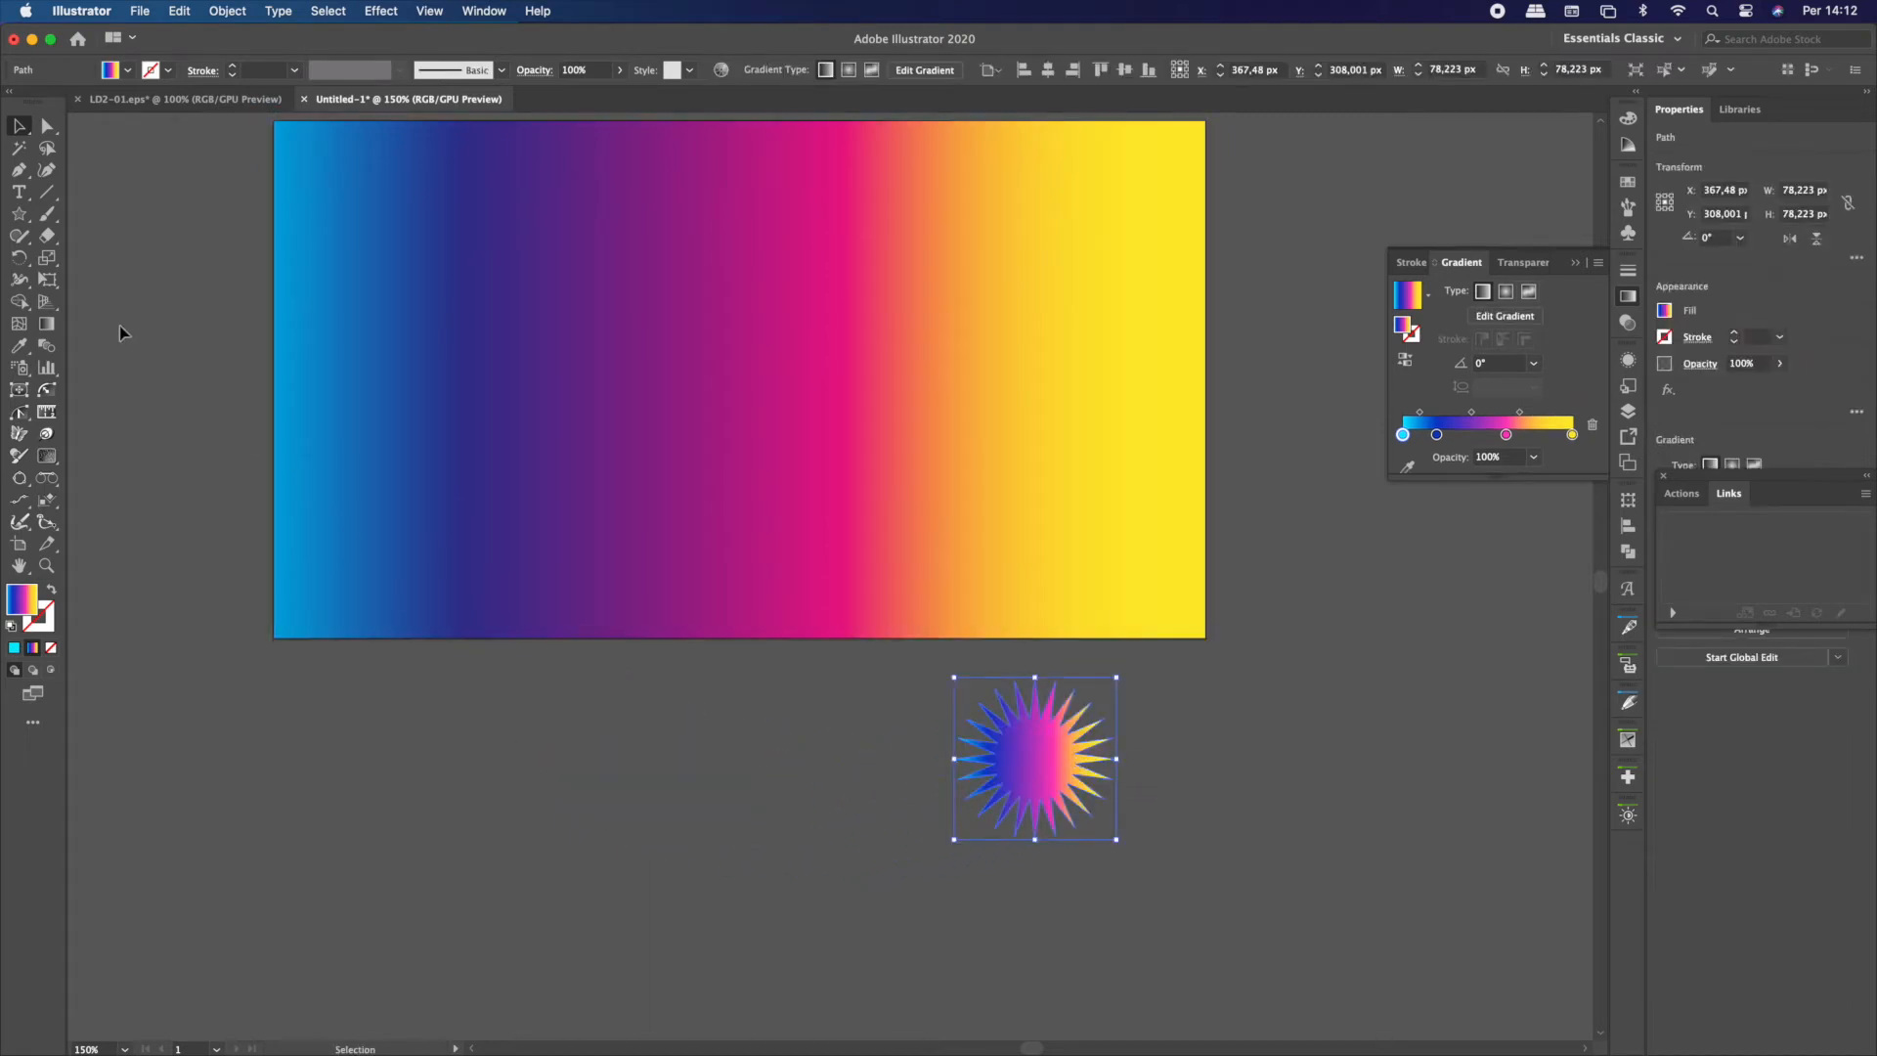
Draw a second 24-point star with radii of 30 px and 20 px beside the first one
{"action": "left_click", "coordinate": [18, 216]}
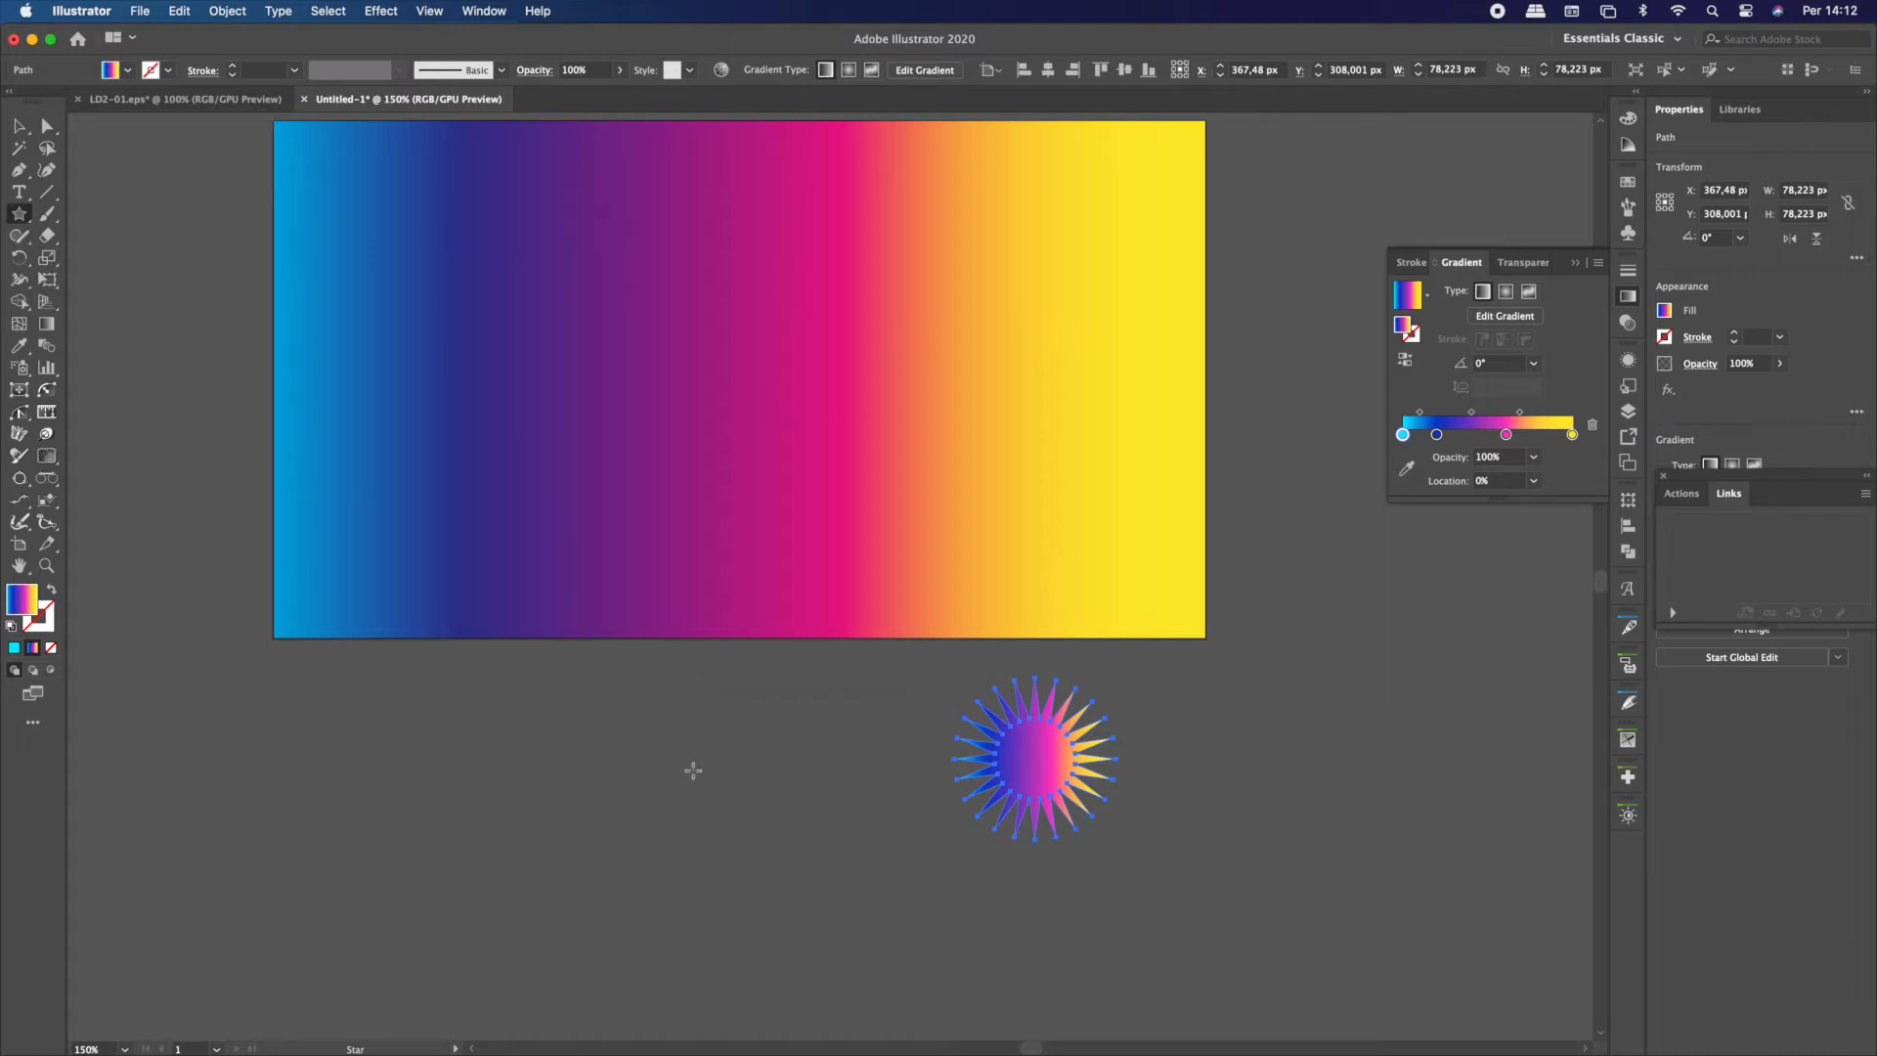
{"action": "left_click", "coordinate": [701, 768]}
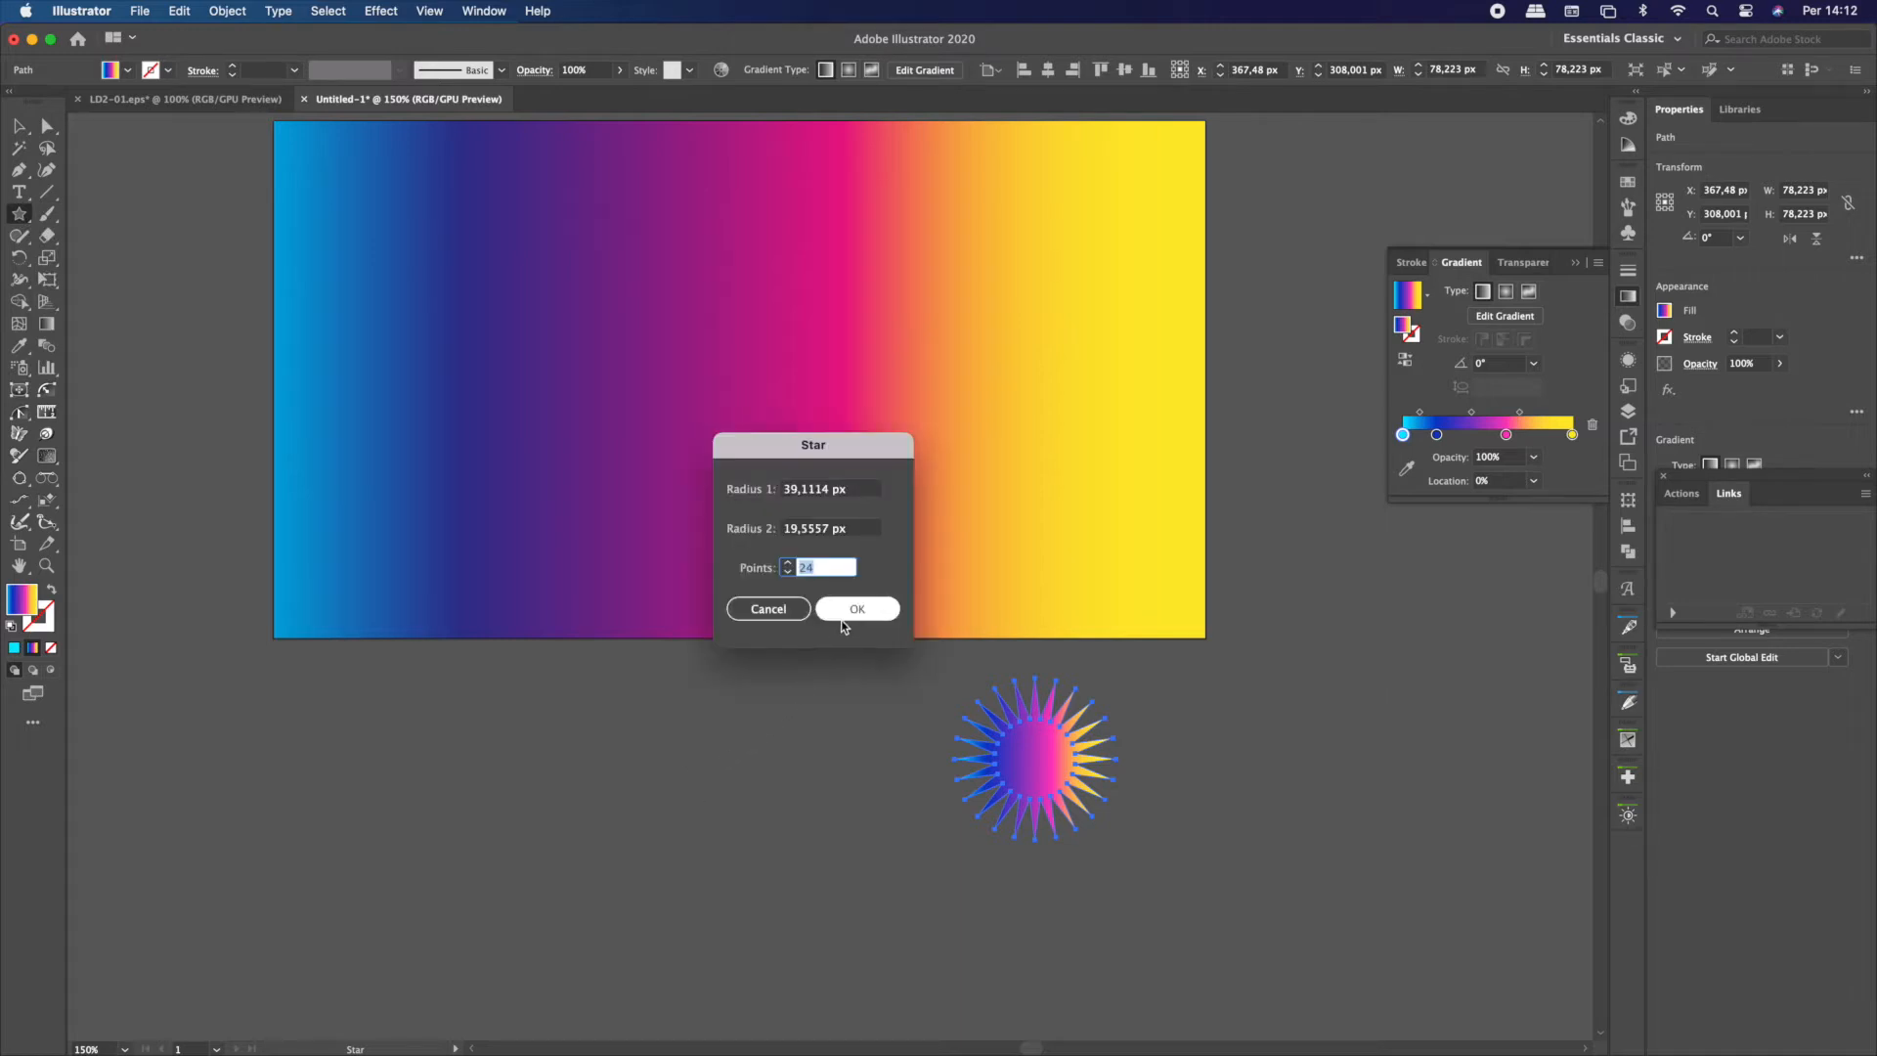
{"action": "left_click", "coordinate": [852, 491]}
{"action": "type", "text": "30"}
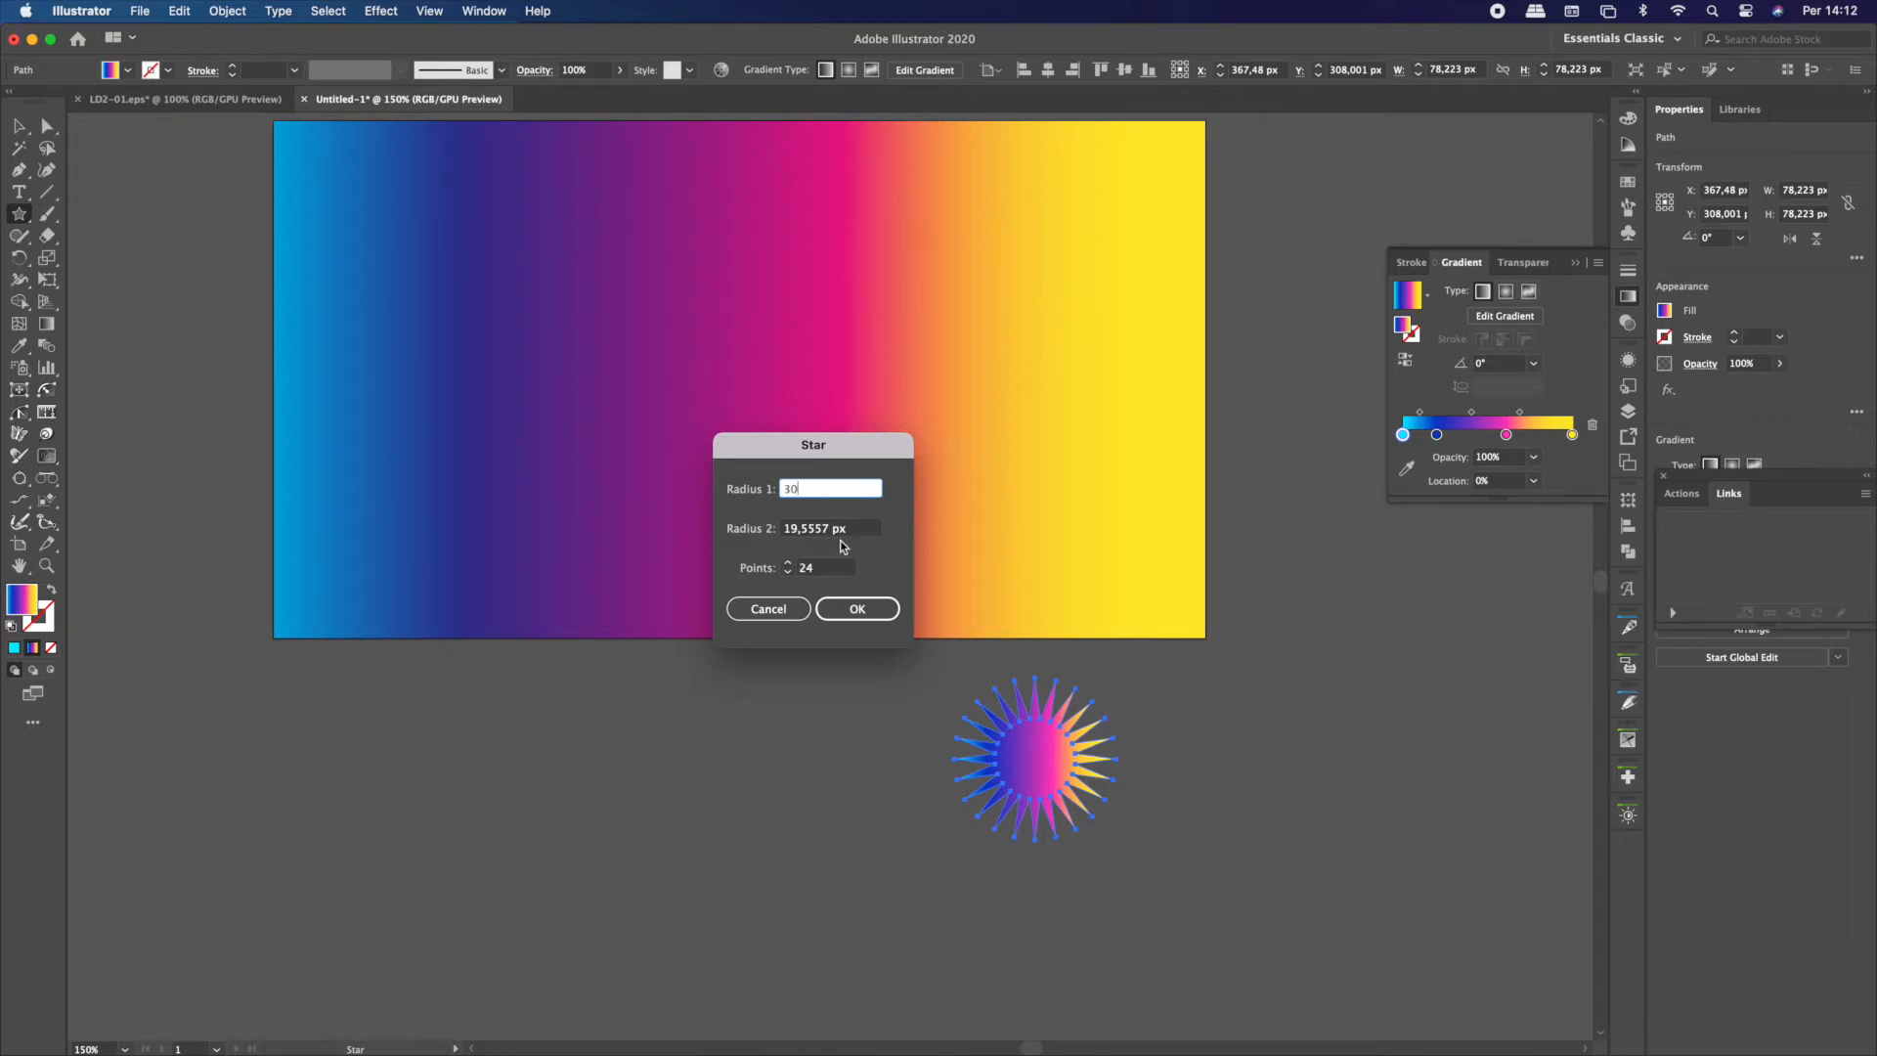
{"action": "key", "text": "Tab"}
{"action": "type", "text": "2"}
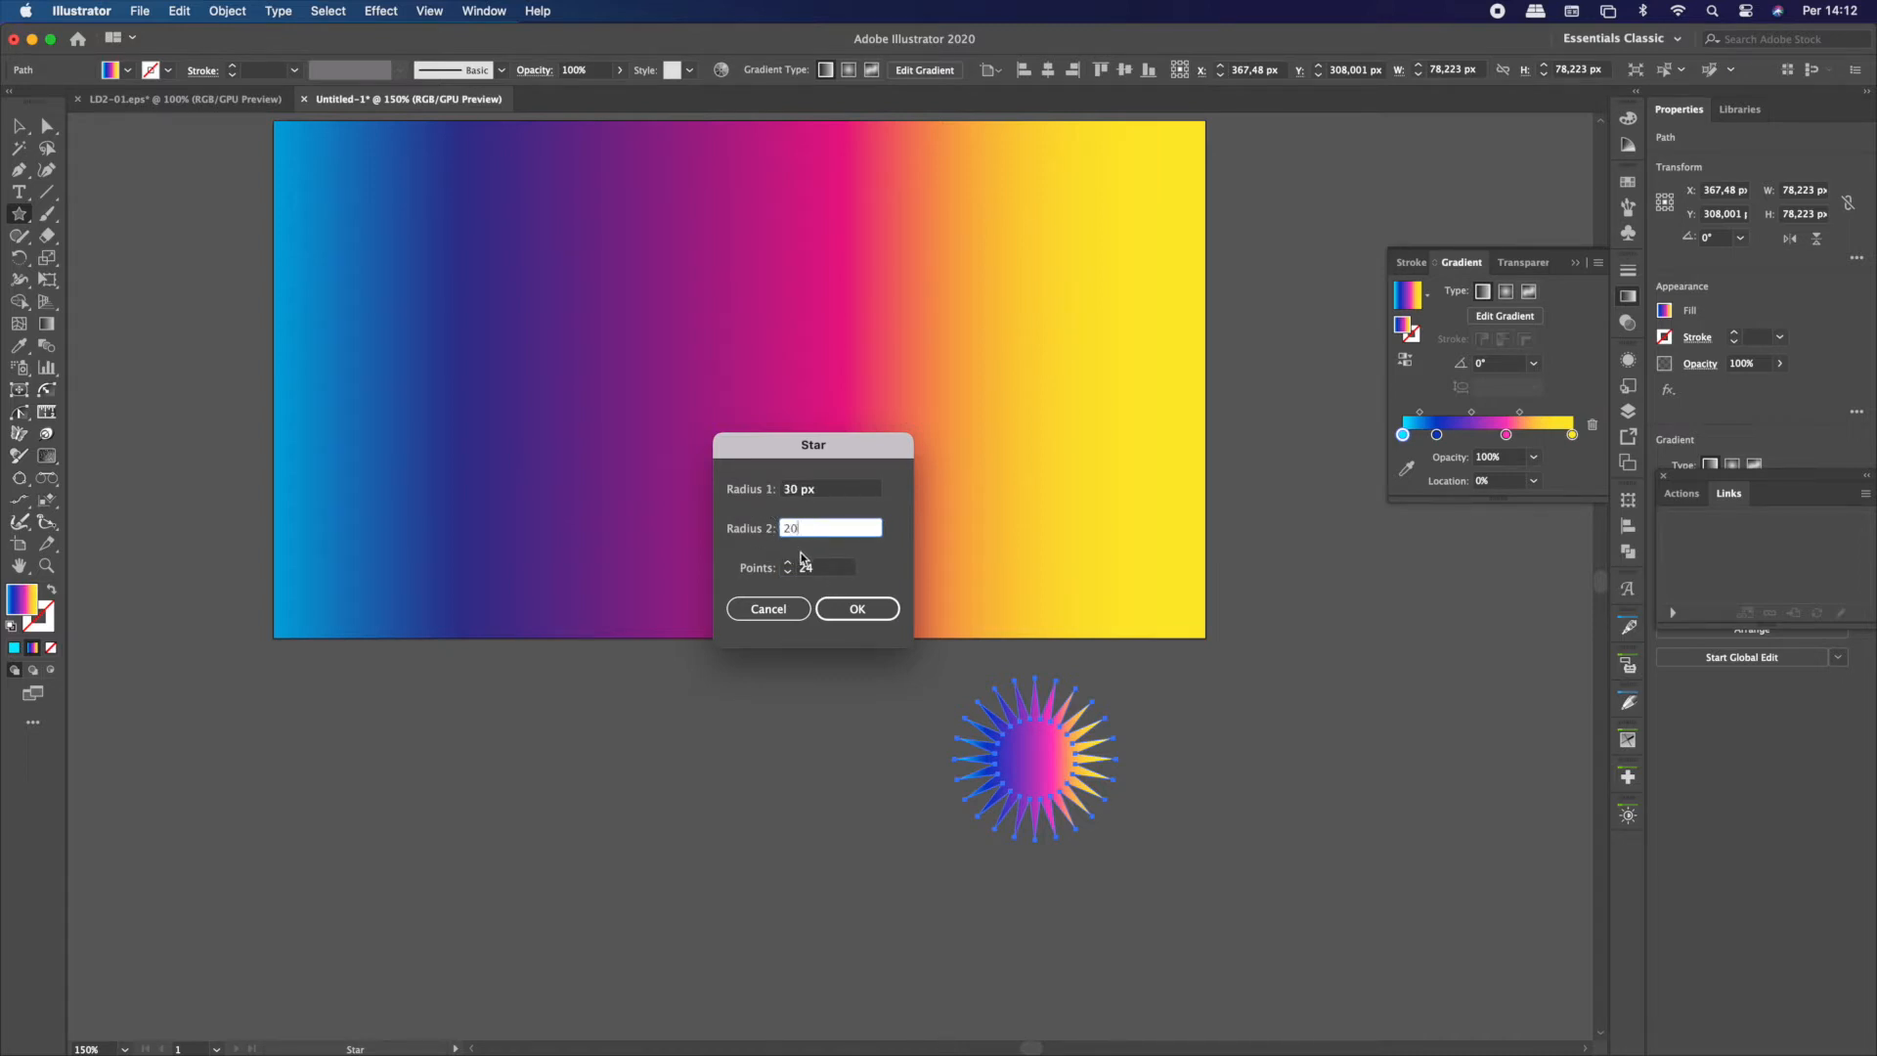
{"action": "left_click", "coordinate": [854, 609]}
Round all corners of the smaller star with live corners until the shape is about 53.4 px wide
{"action": "left_click", "coordinate": [19, 126]}
{"action": "left_click", "coordinate": [46, 126]}
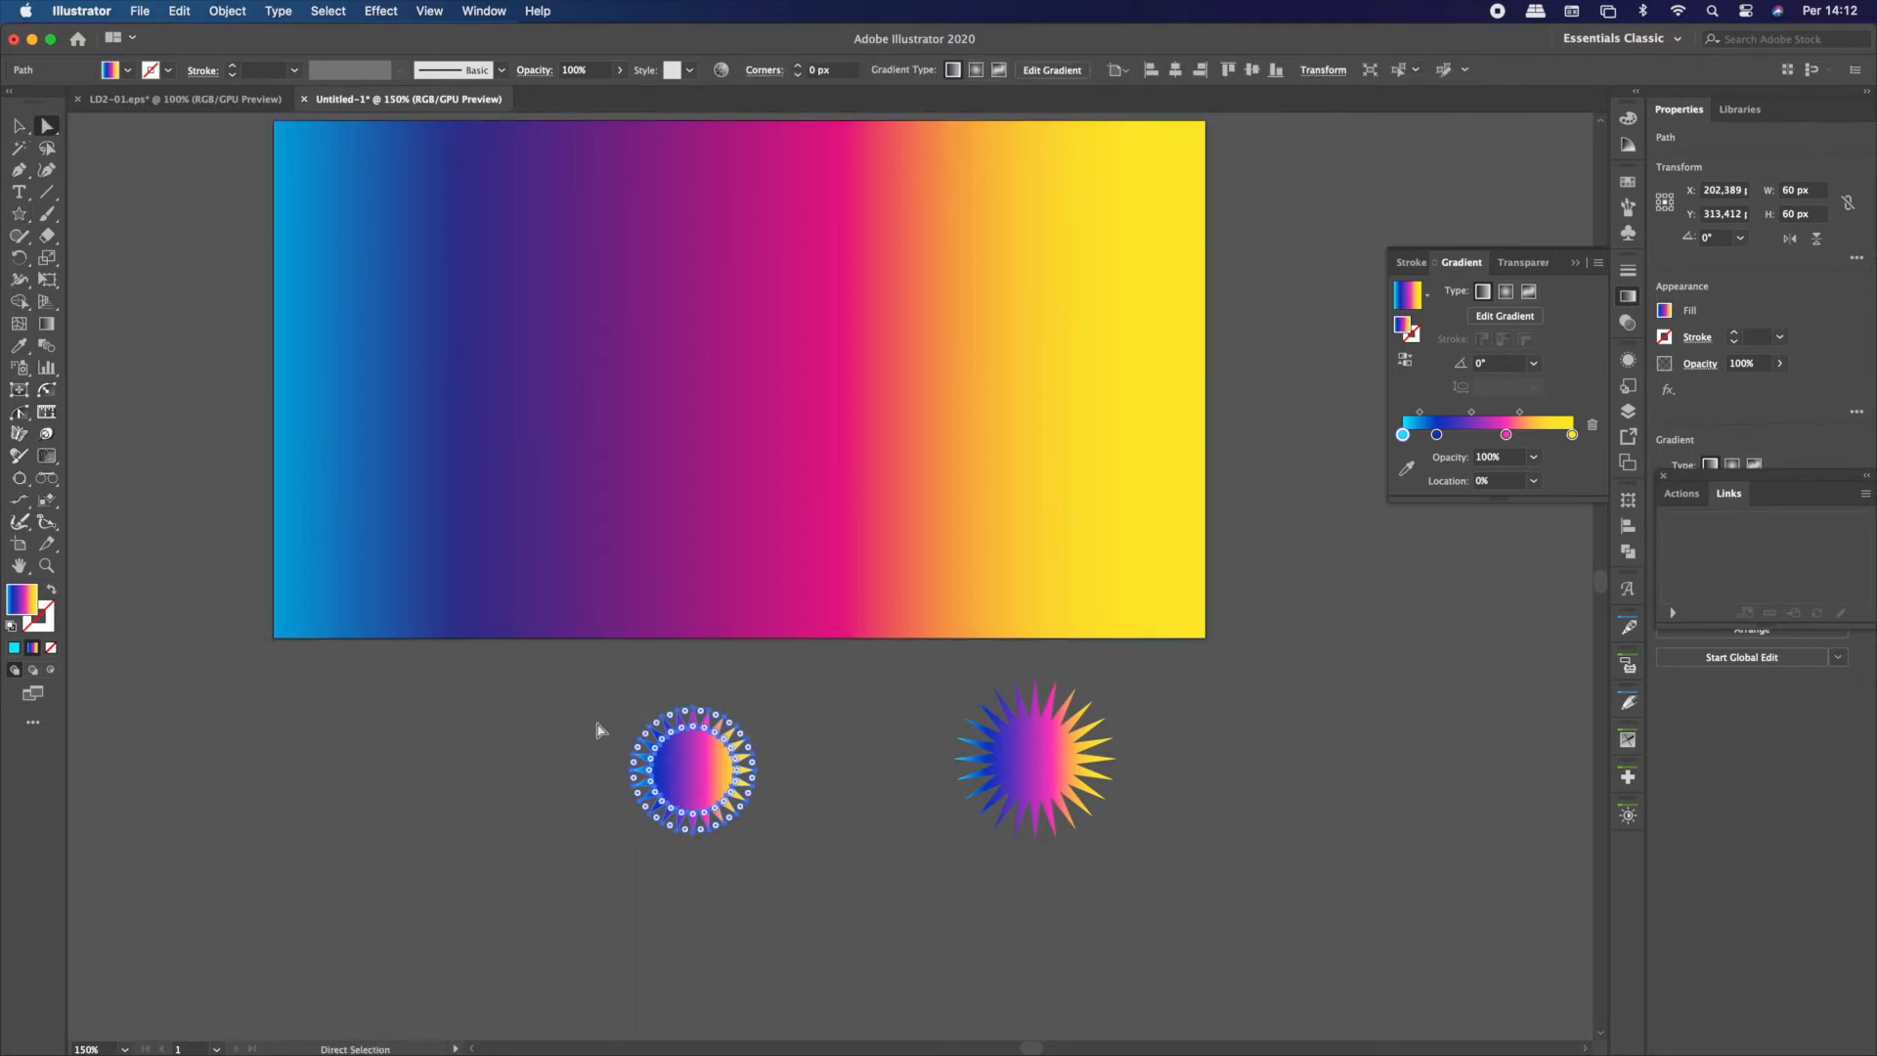
{"action": "scroll", "coordinate": [674, 770], "scroll_direction": "up", "scroll_amount": 3}
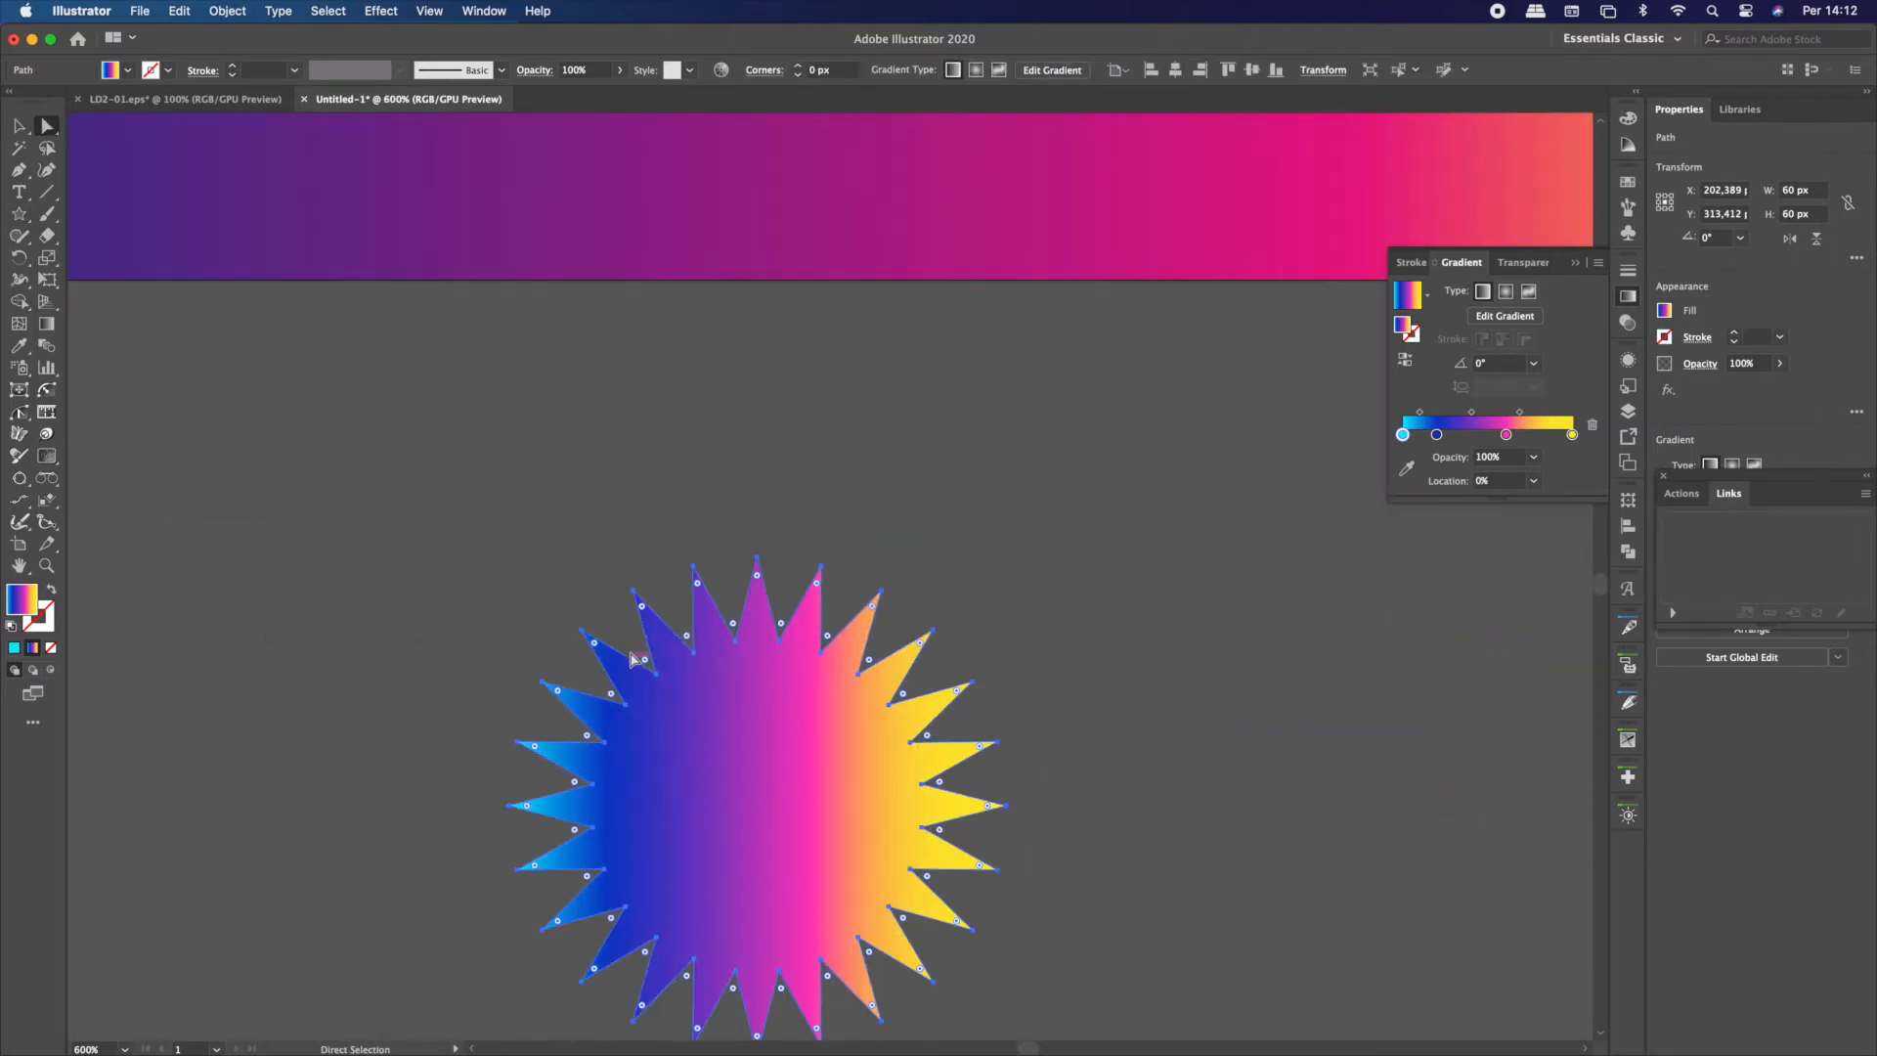
{"action": "mouse_move", "coordinate": [646, 668]}
{"action": "left_mouse_down"}
{"action": "mouse_move", "coordinate": [600, 607]}
{"action": "mouse_move", "coordinate": [629, 640]}
{"action": "left_mouse_up"}
{"action": "key", "text": "cmd+z"}
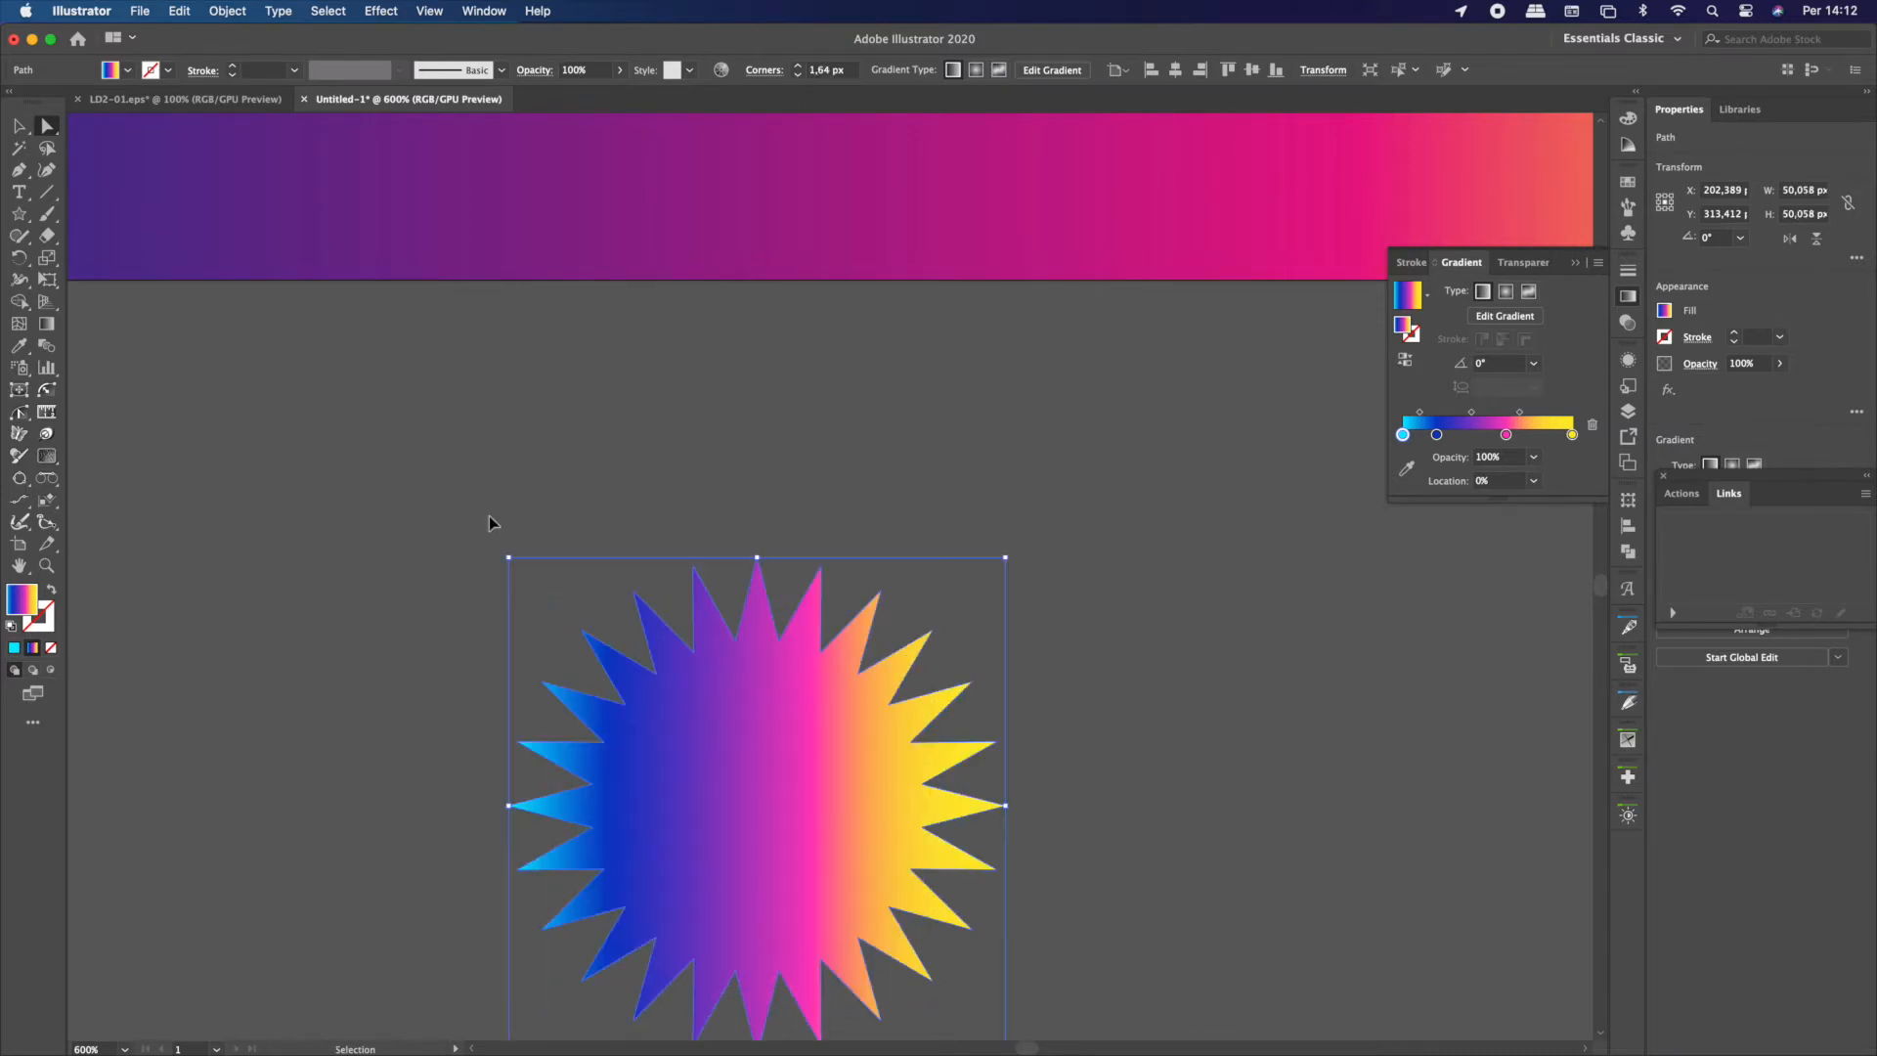
{"action": "mouse_move", "coordinate": [646, 668]}
{"action": "left_mouse_down"}
{"action": "mouse_move", "coordinate": [630, 647]}
{"action": "mouse_move", "coordinate": [637, 661]}
{"action": "left_mouse_up"}
{"action": "key", "text": "v"}
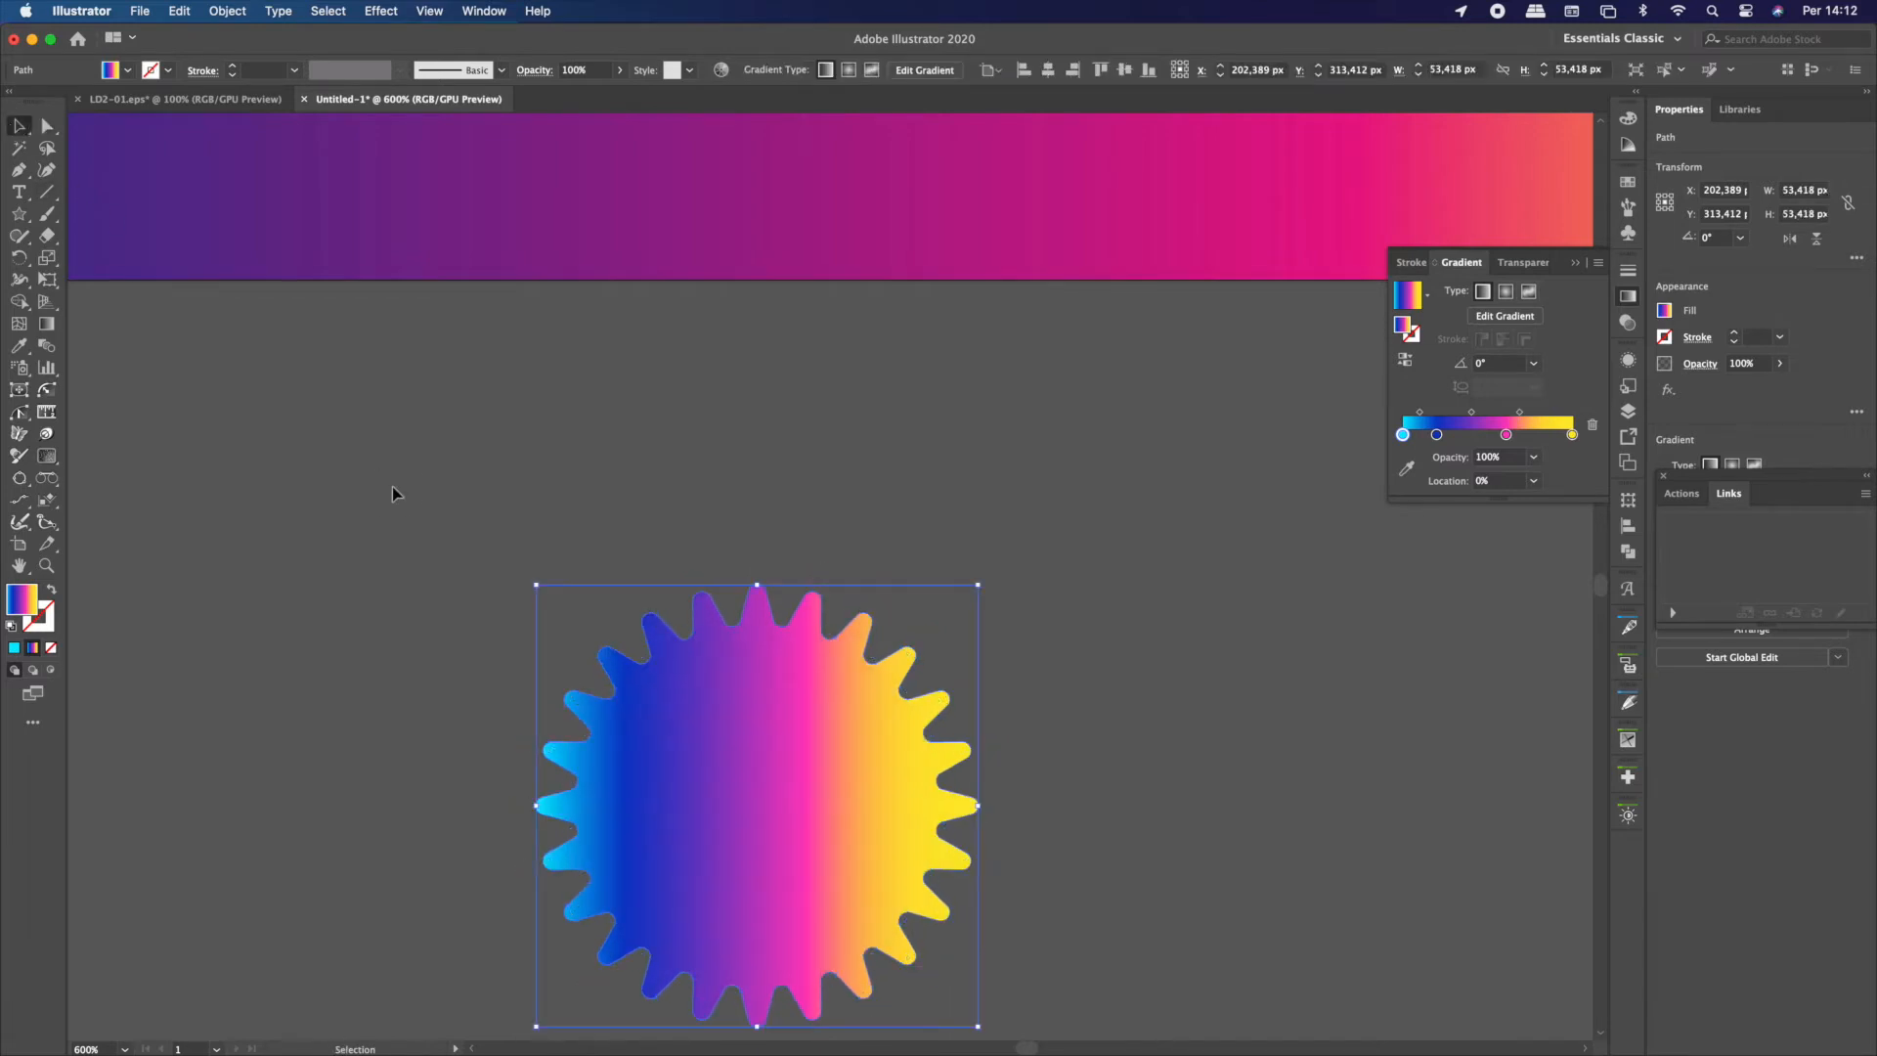
Move the larger pointed star slightly closer to the rounded star and deselect it
{"action": "left_click", "coordinate": [606, 523]}
{"action": "key", "text": "cmd+minus"}
{"action": "key", "text": "cmd+minus"}
{"action": "key", "text": "cmd+minus"}
{"action": "key", "text": "cmd+minus"}
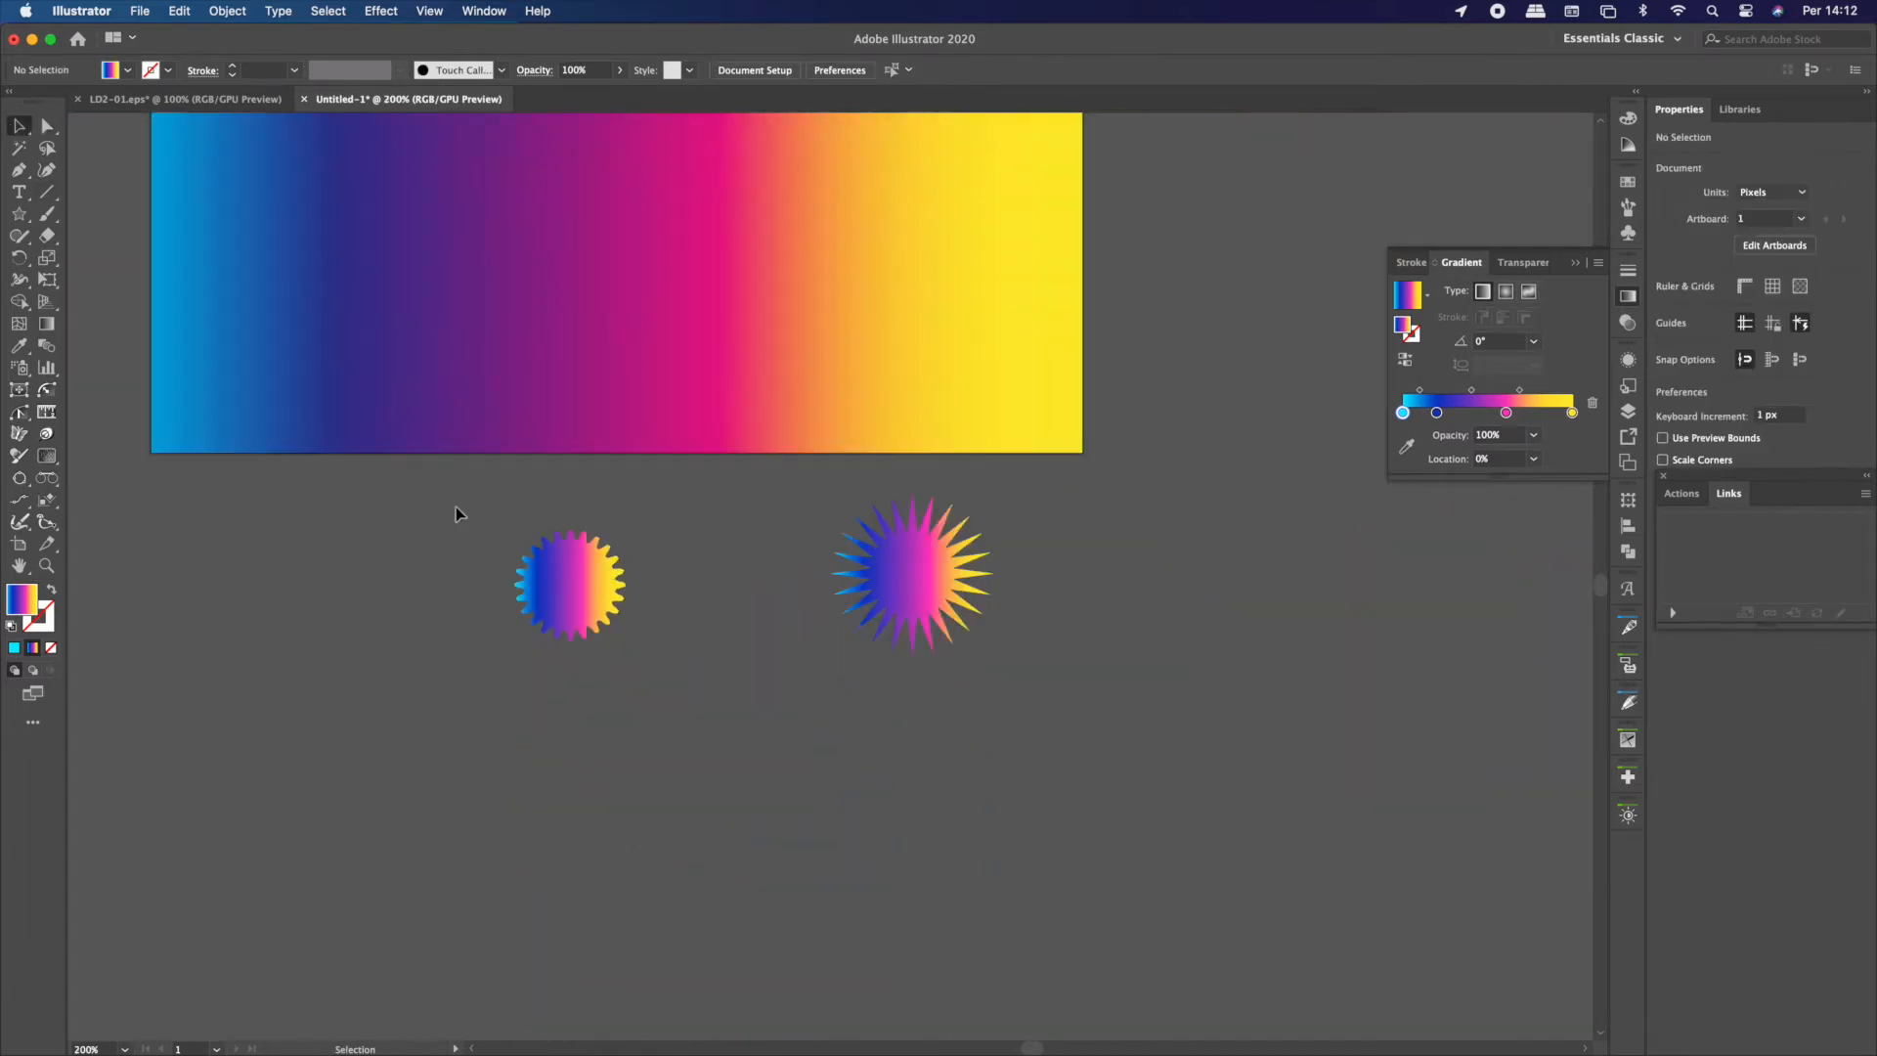
{"action": "left_click_drag", "start_coordinate": [940, 592], "coordinate": [890, 591]}
{"action": "left_click", "coordinate": [432, 658]}
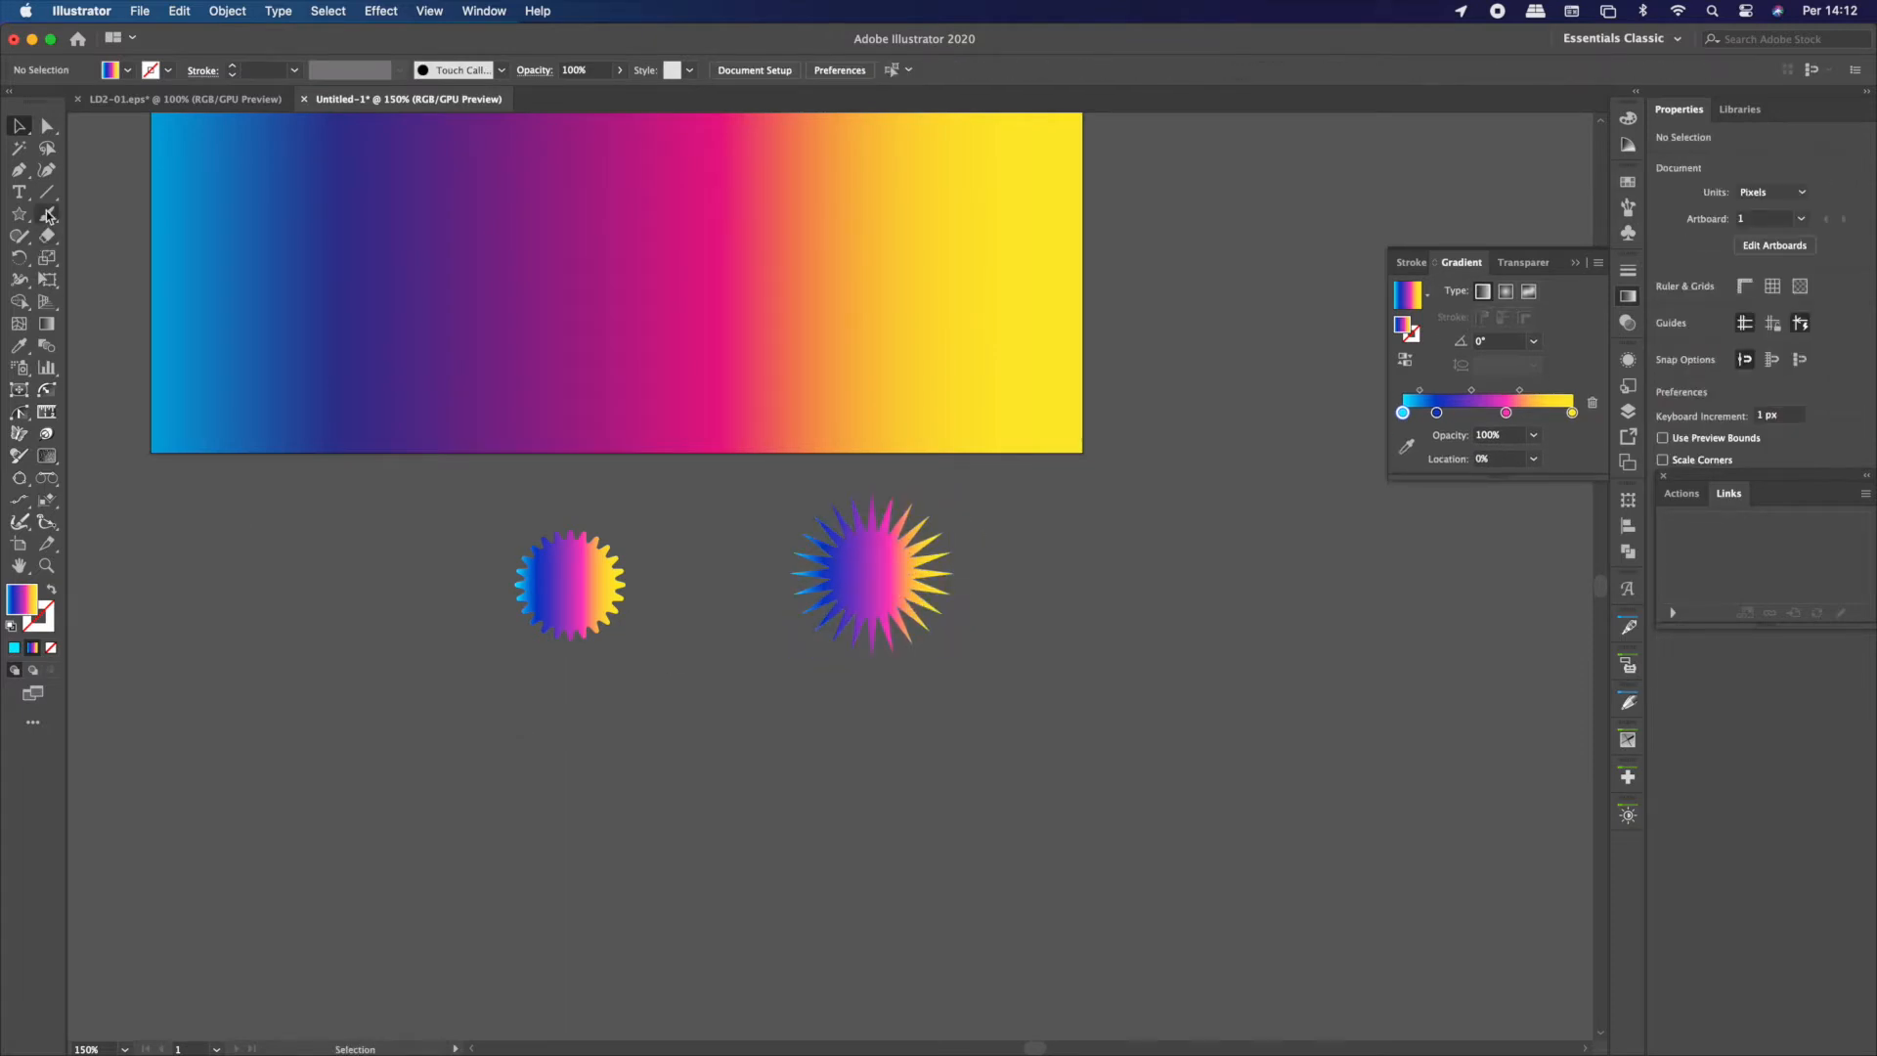
Paint a wavy curve about 533 × 102 px below the stars with the Paintbrush, using the gradient as stroke and no fill
{"action": "left_click", "coordinate": [49, 217]}
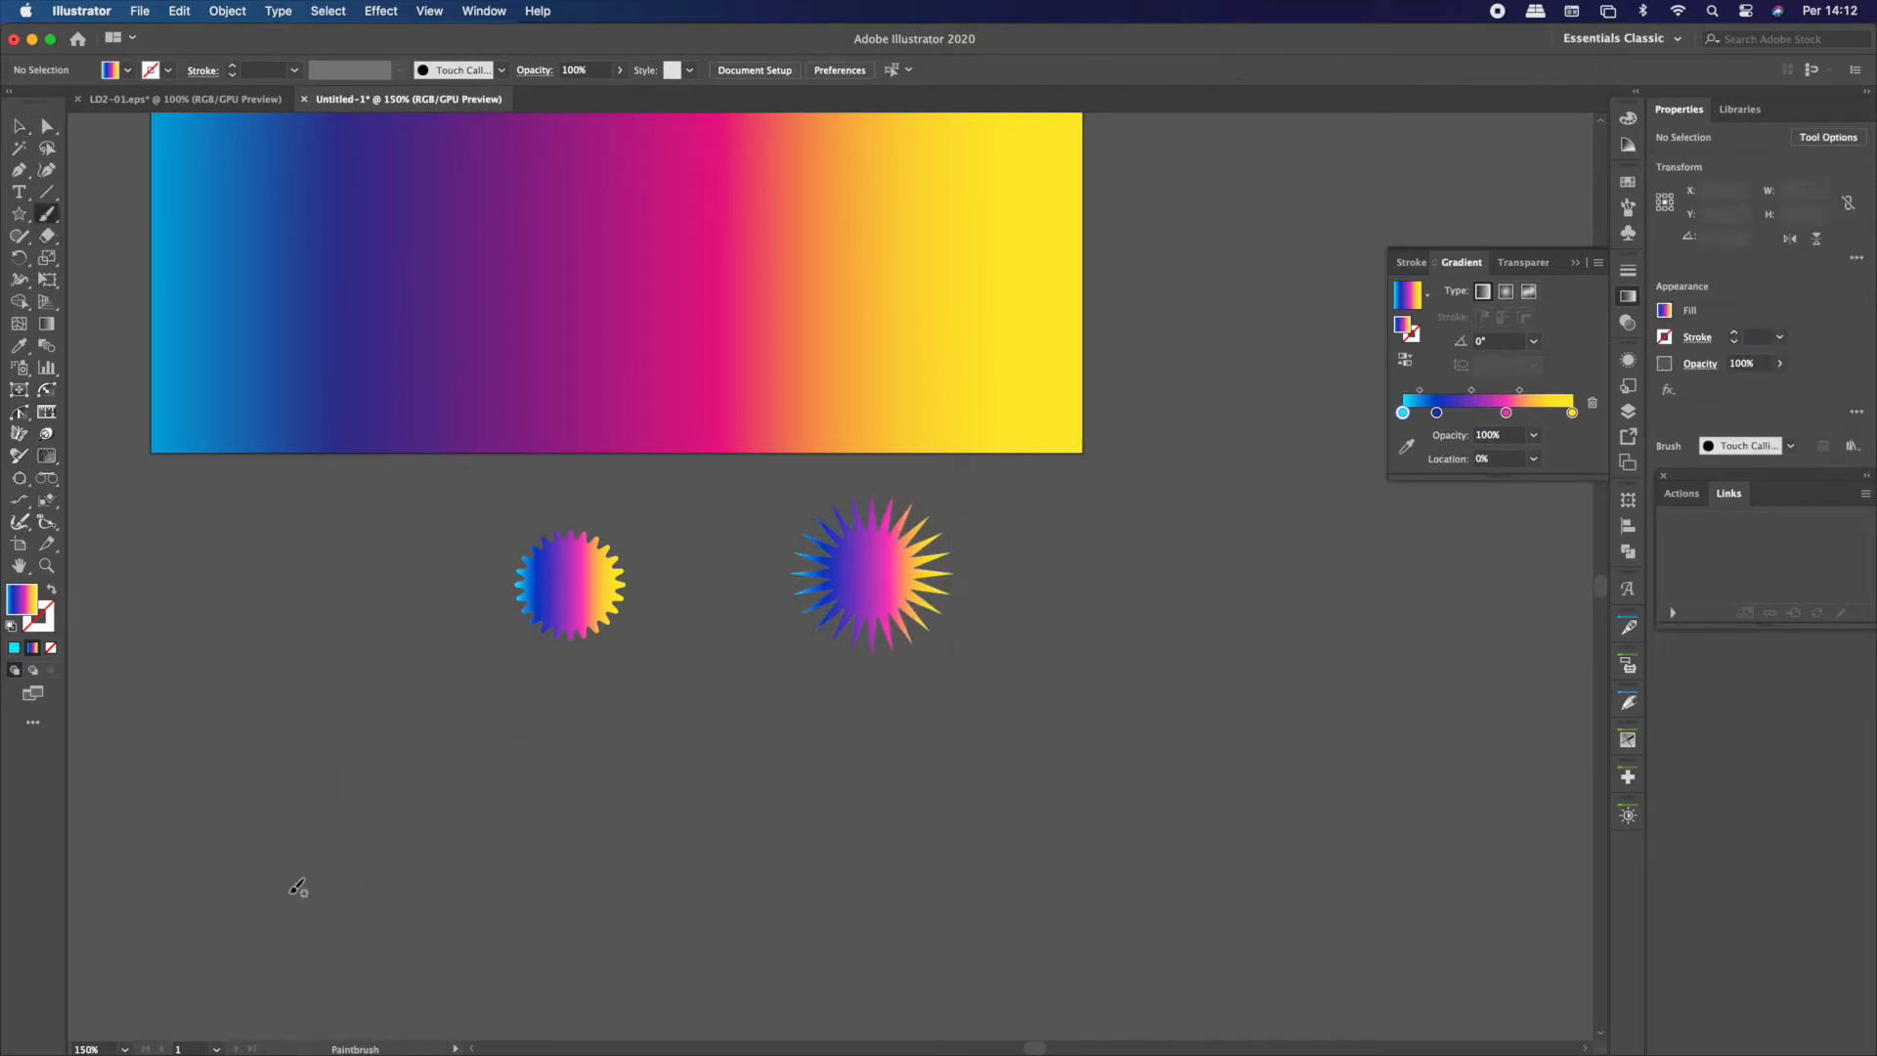
{"action": "mouse_move", "coordinate": [252, 849]}
{"action": "left_mouse_down"}
{"action": "mouse_move", "coordinate": [288, 895]}
{"action": "mouse_move", "coordinate": [440, 931]}
{"action": "mouse_move", "coordinate": [538, 897]}
{"action": "mouse_move", "coordinate": [682, 770]}
{"action": "mouse_move", "coordinate": [907, 719]}
{"action": "mouse_move", "coordinate": [1367, 772]}
{"action": "left_mouse_up"}
{"action": "key", "text": "shift+x"}
Change the brush definition of the wavy curve to Basic
{"action": "left_click", "coordinate": [20, 127]}
{"action": "left_click", "coordinate": [626, 826]}
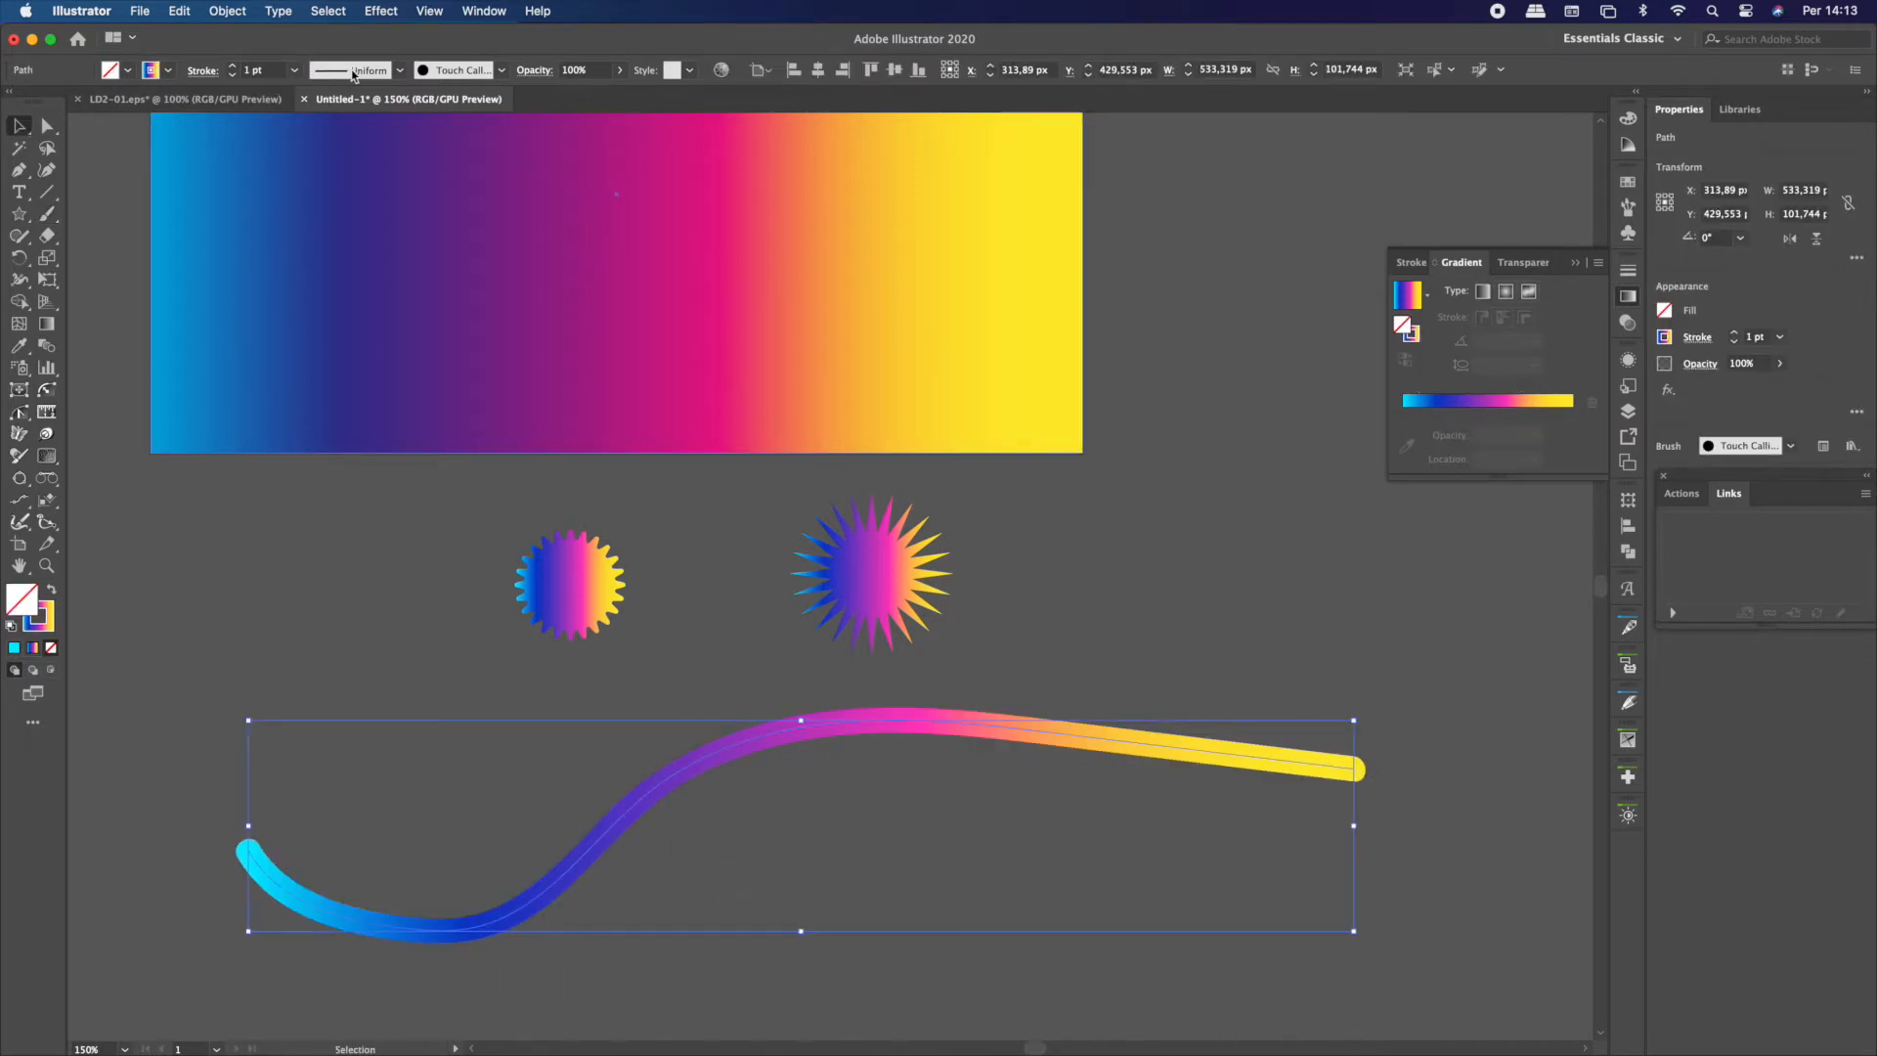
{"action": "left_click", "coordinate": [448, 70]}
{"action": "left_click", "coordinate": [363, 161]}
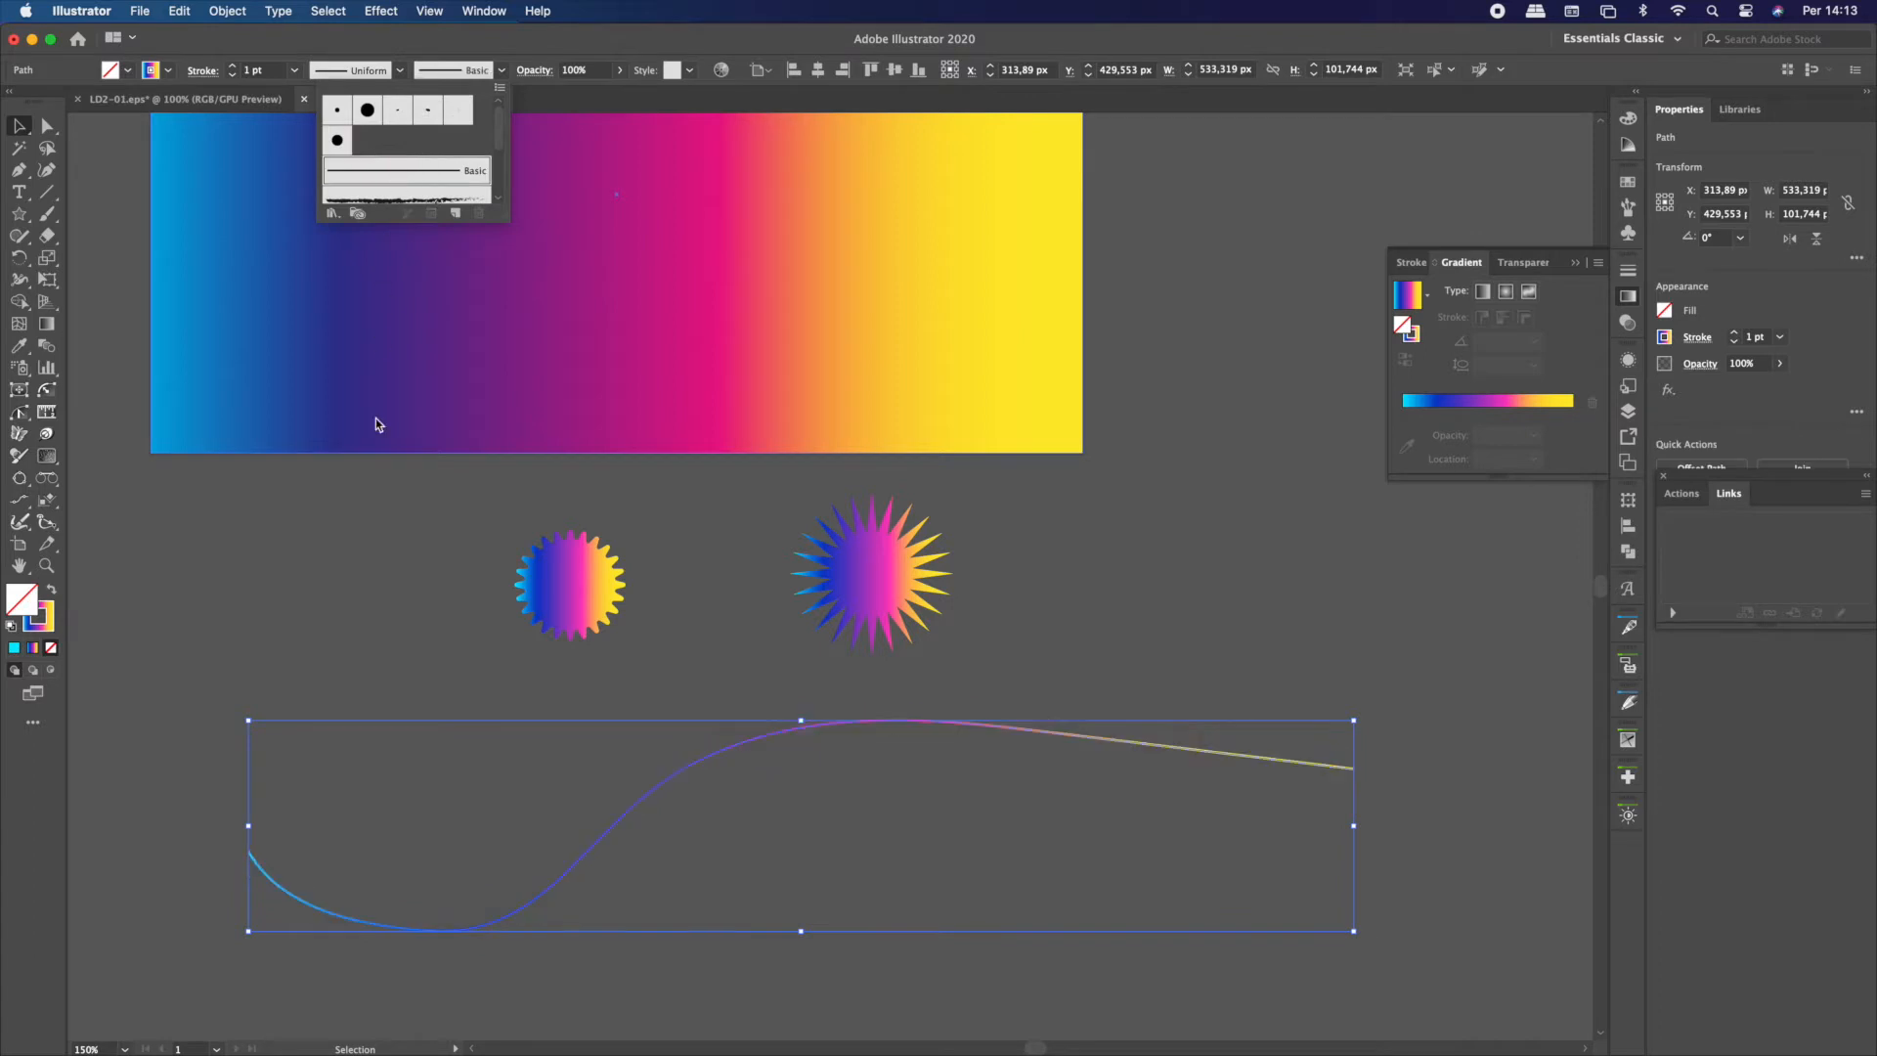
Select both stars and set the blend options to Specified Distance spacing with Align to Page orientation
{"action": "left_click", "coordinate": [518, 706]}
{"action": "left_click_drag", "start_coordinate": [514, 716], "coordinate": [868, 842]}
{"action": "left_click", "coordinate": [868, 842]}
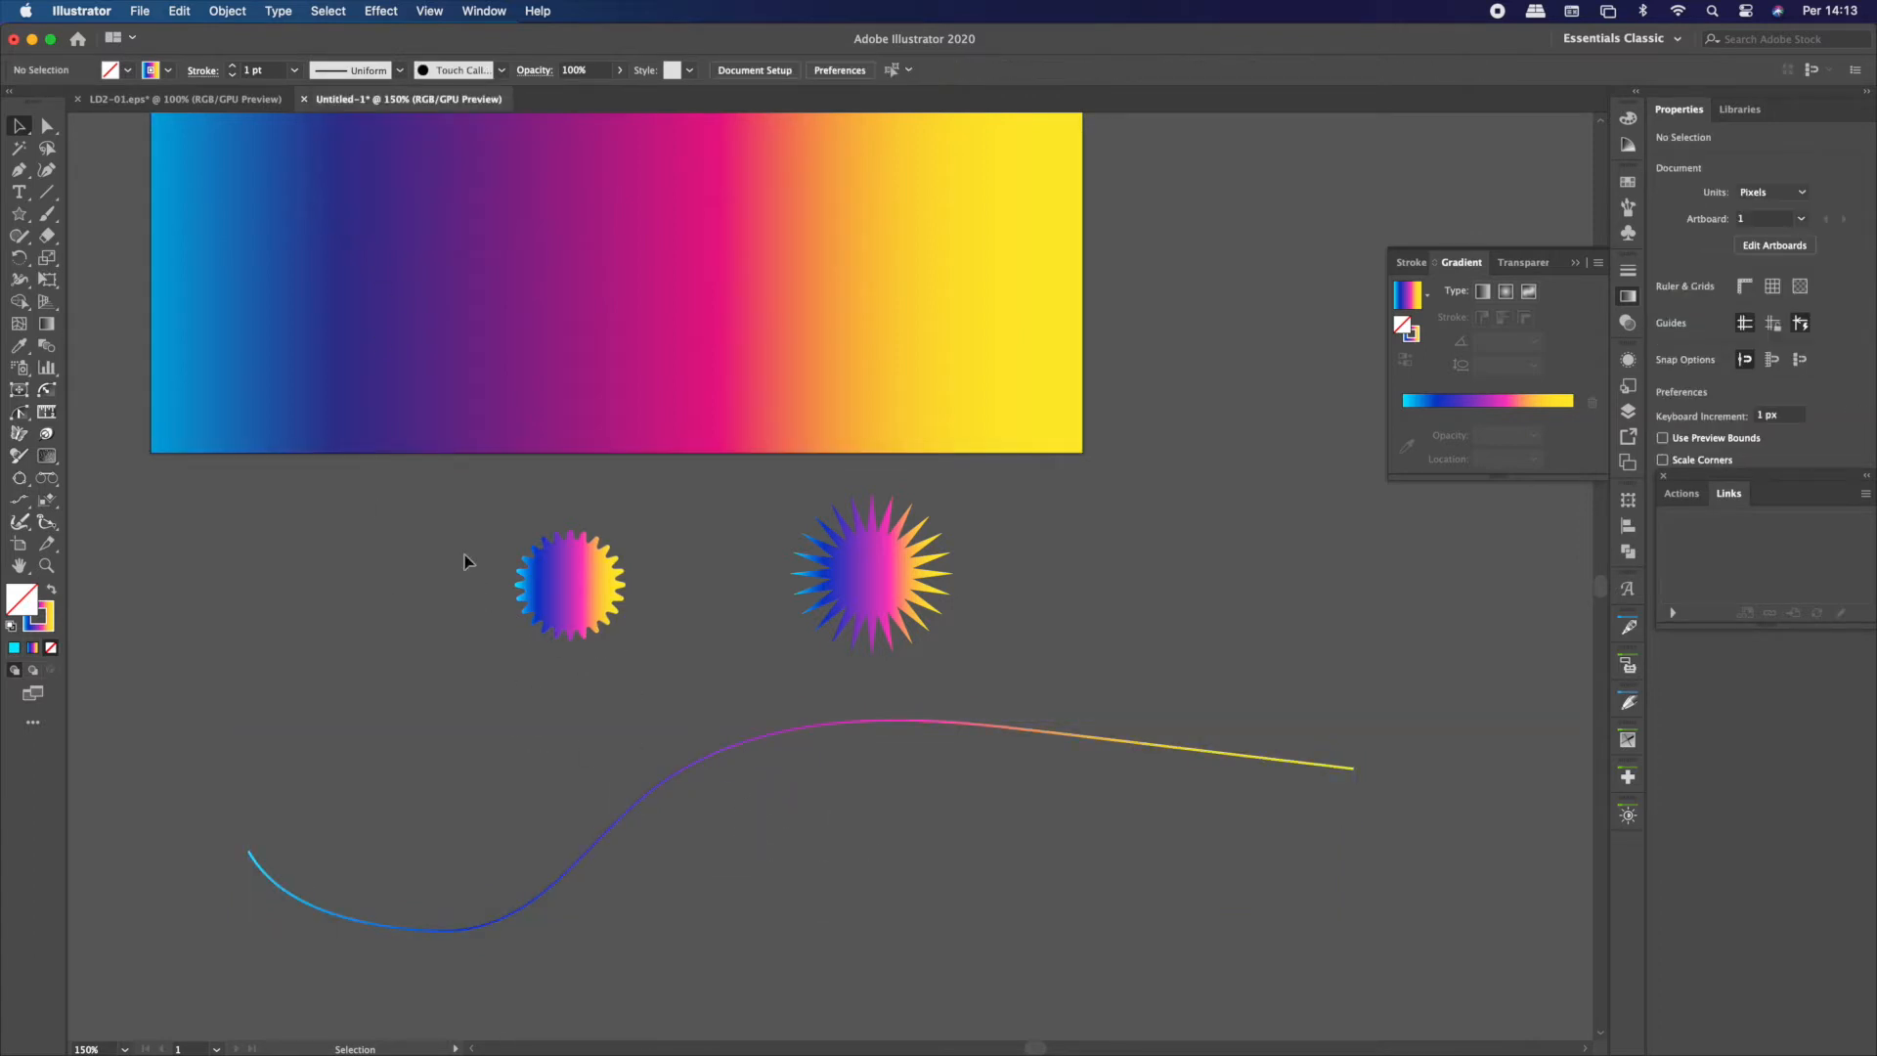
{"action": "left_click_drag", "start_coordinate": [465, 556], "coordinate": [983, 621]}
{"action": "left_click", "coordinate": [235, 11]}
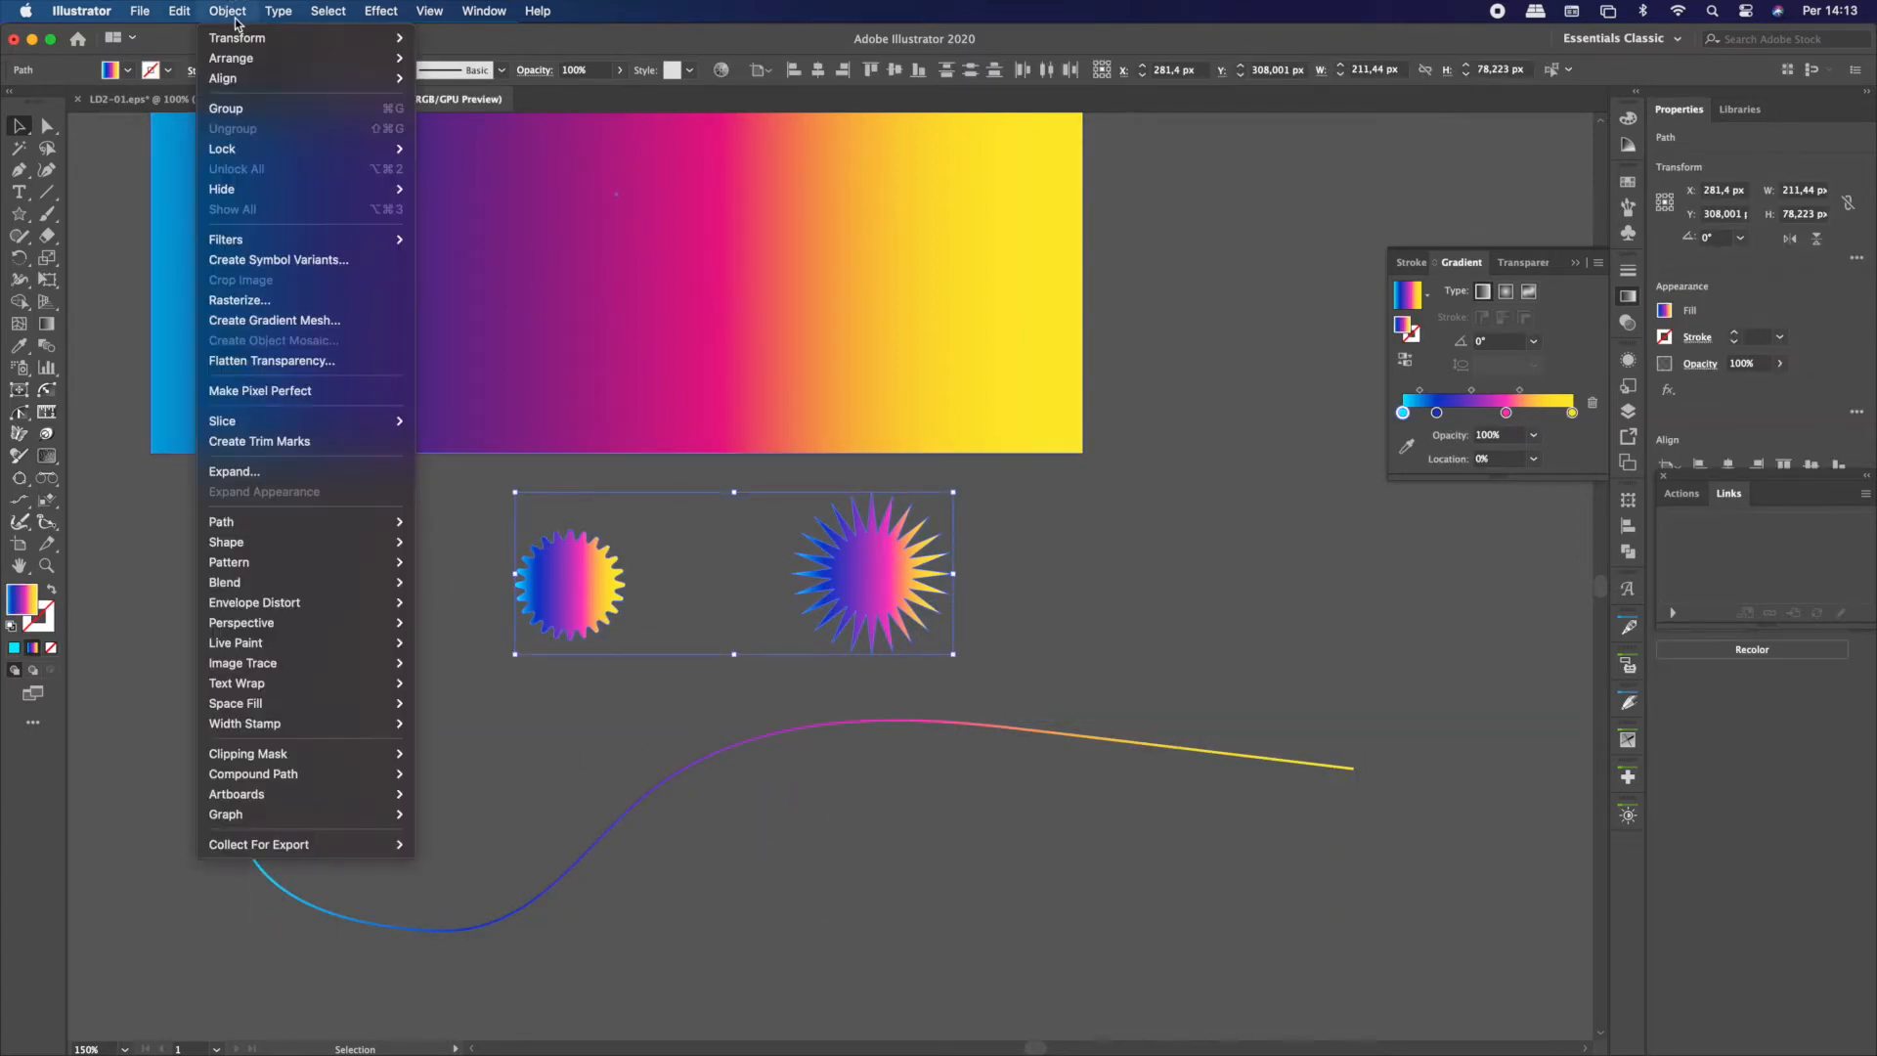
{"action": "mouse_move", "coordinate": [333, 587]}
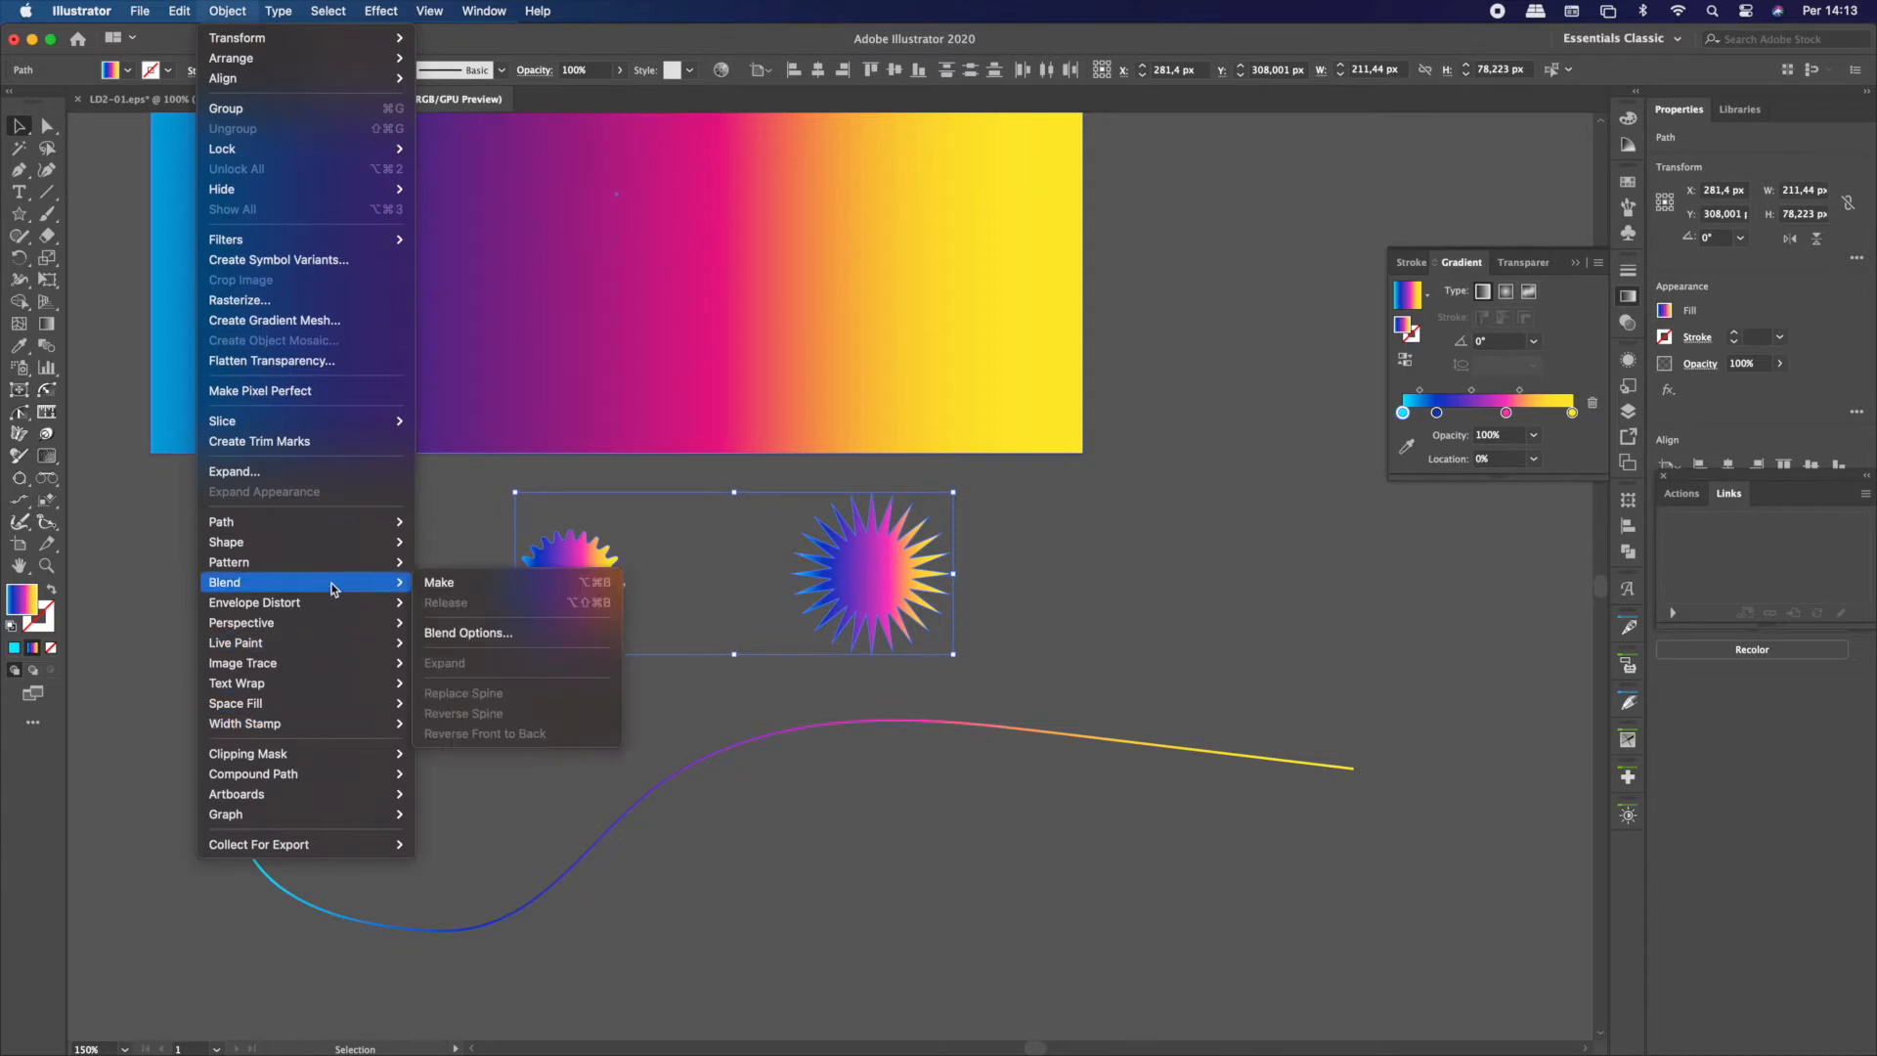
{"action": "left_click", "coordinate": [468, 632]}
{"action": "left_click", "coordinate": [916, 504]}
{"action": "left_click", "coordinate": [926, 565]}
{"action": "left_click_drag", "start_coordinate": [919, 463], "coordinate": [1256, 528]}
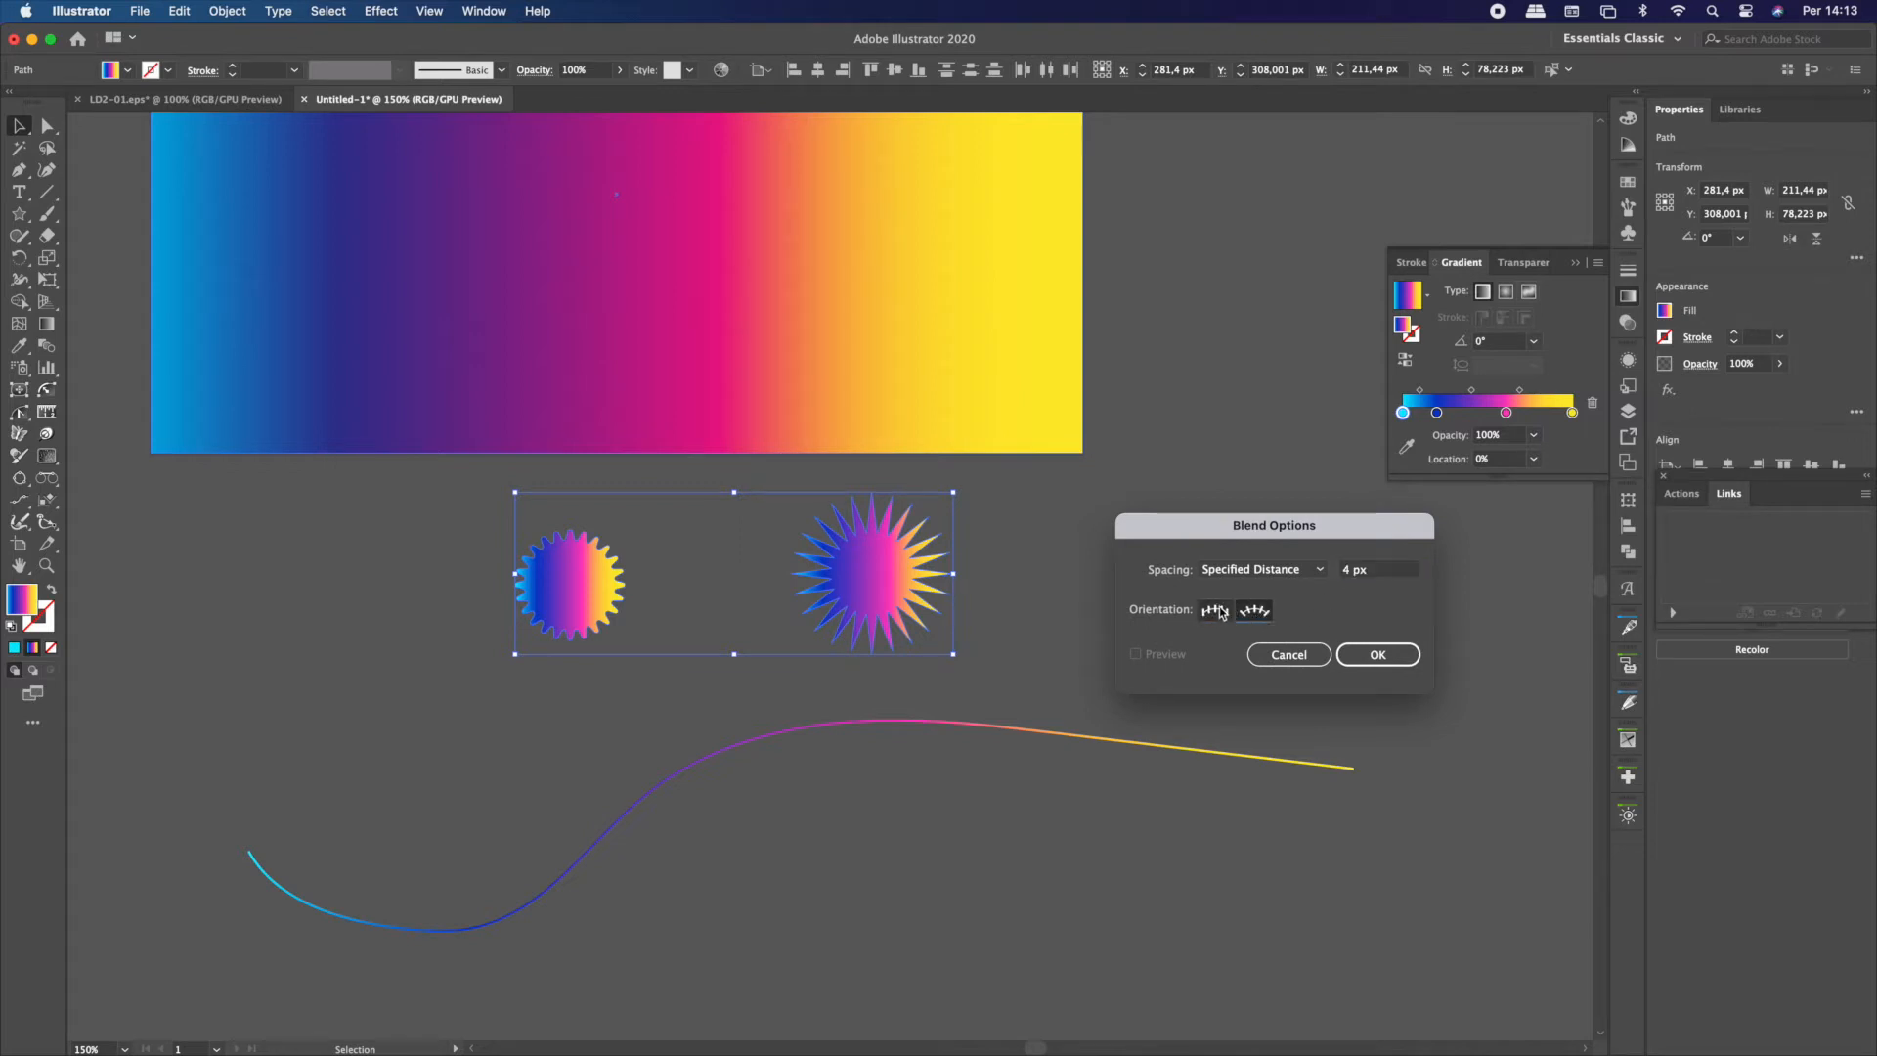
{"action": "left_click_drag", "start_coordinate": [1369, 575], "coordinate": [1335, 577]}
{"action": "left_click", "coordinate": [1378, 654]}
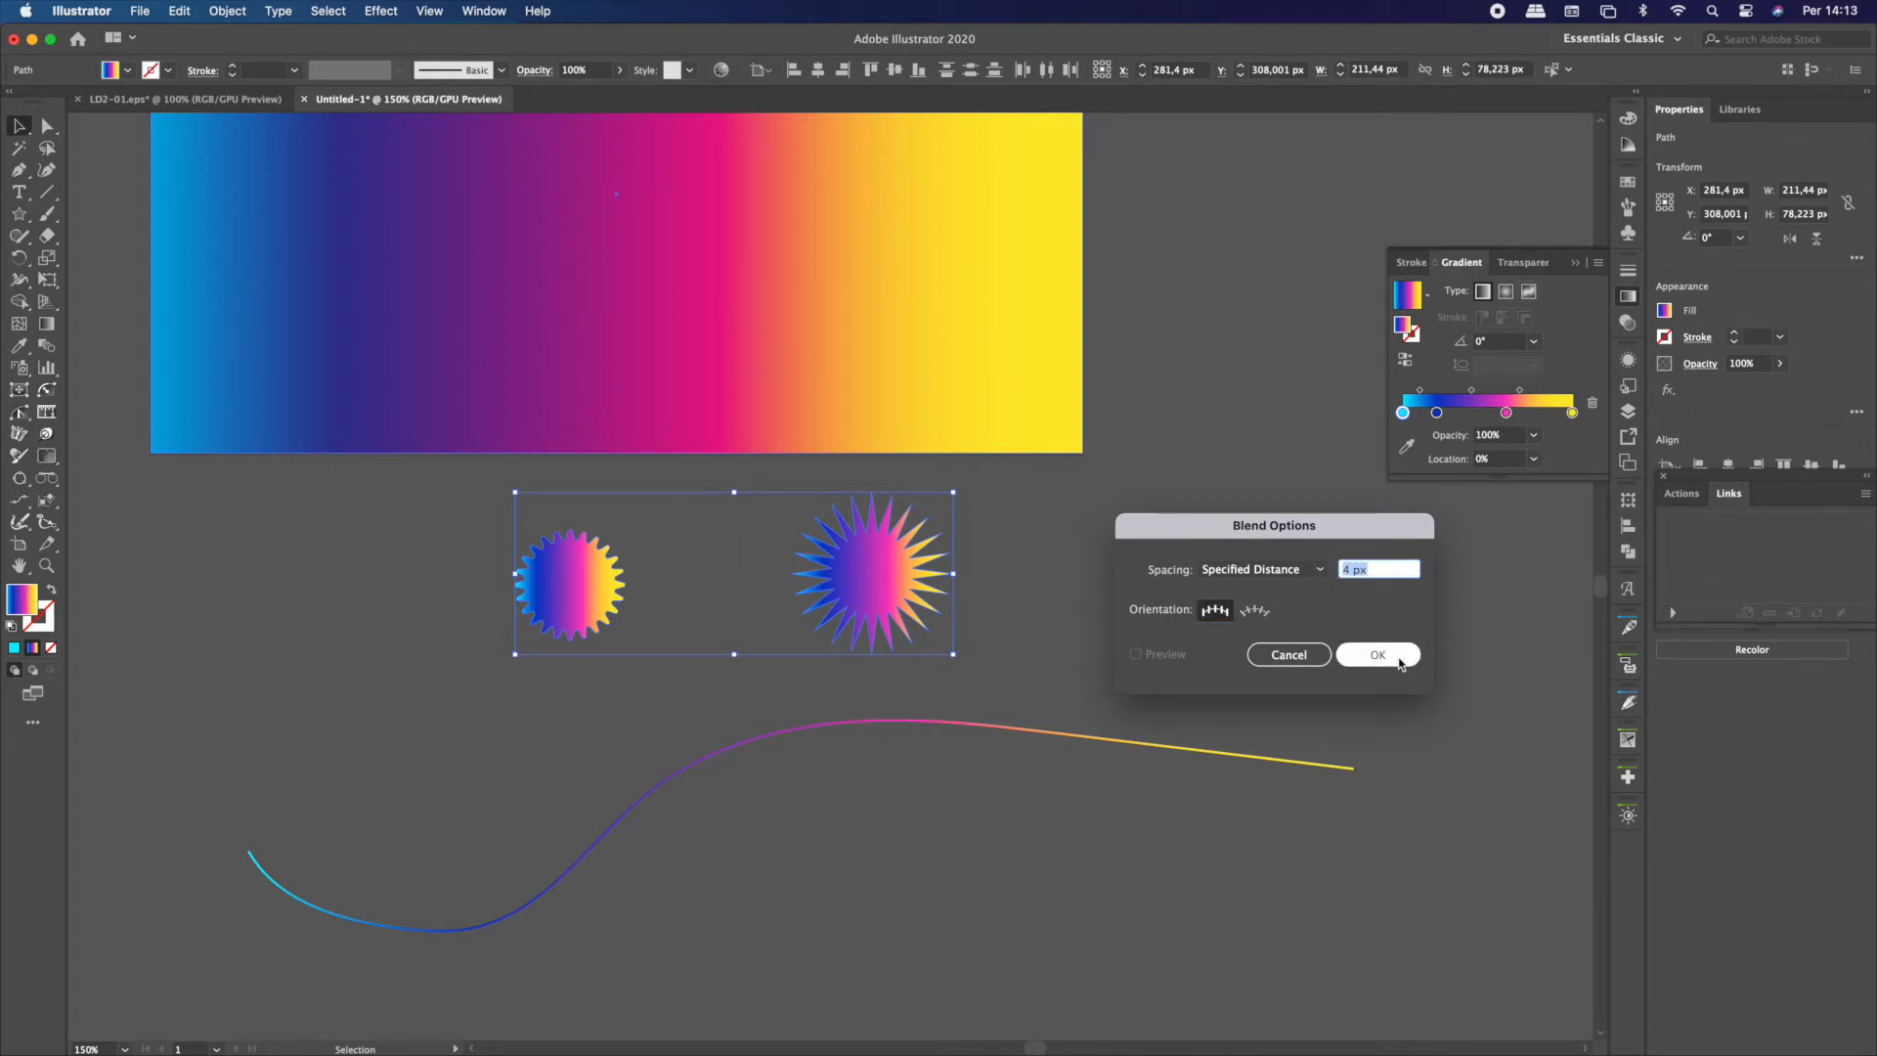
Make a blend between the rounded star and the pointed star
{"action": "left_click", "coordinate": [217, 13]}
{"action": "mouse_move", "coordinate": [381, 583]}
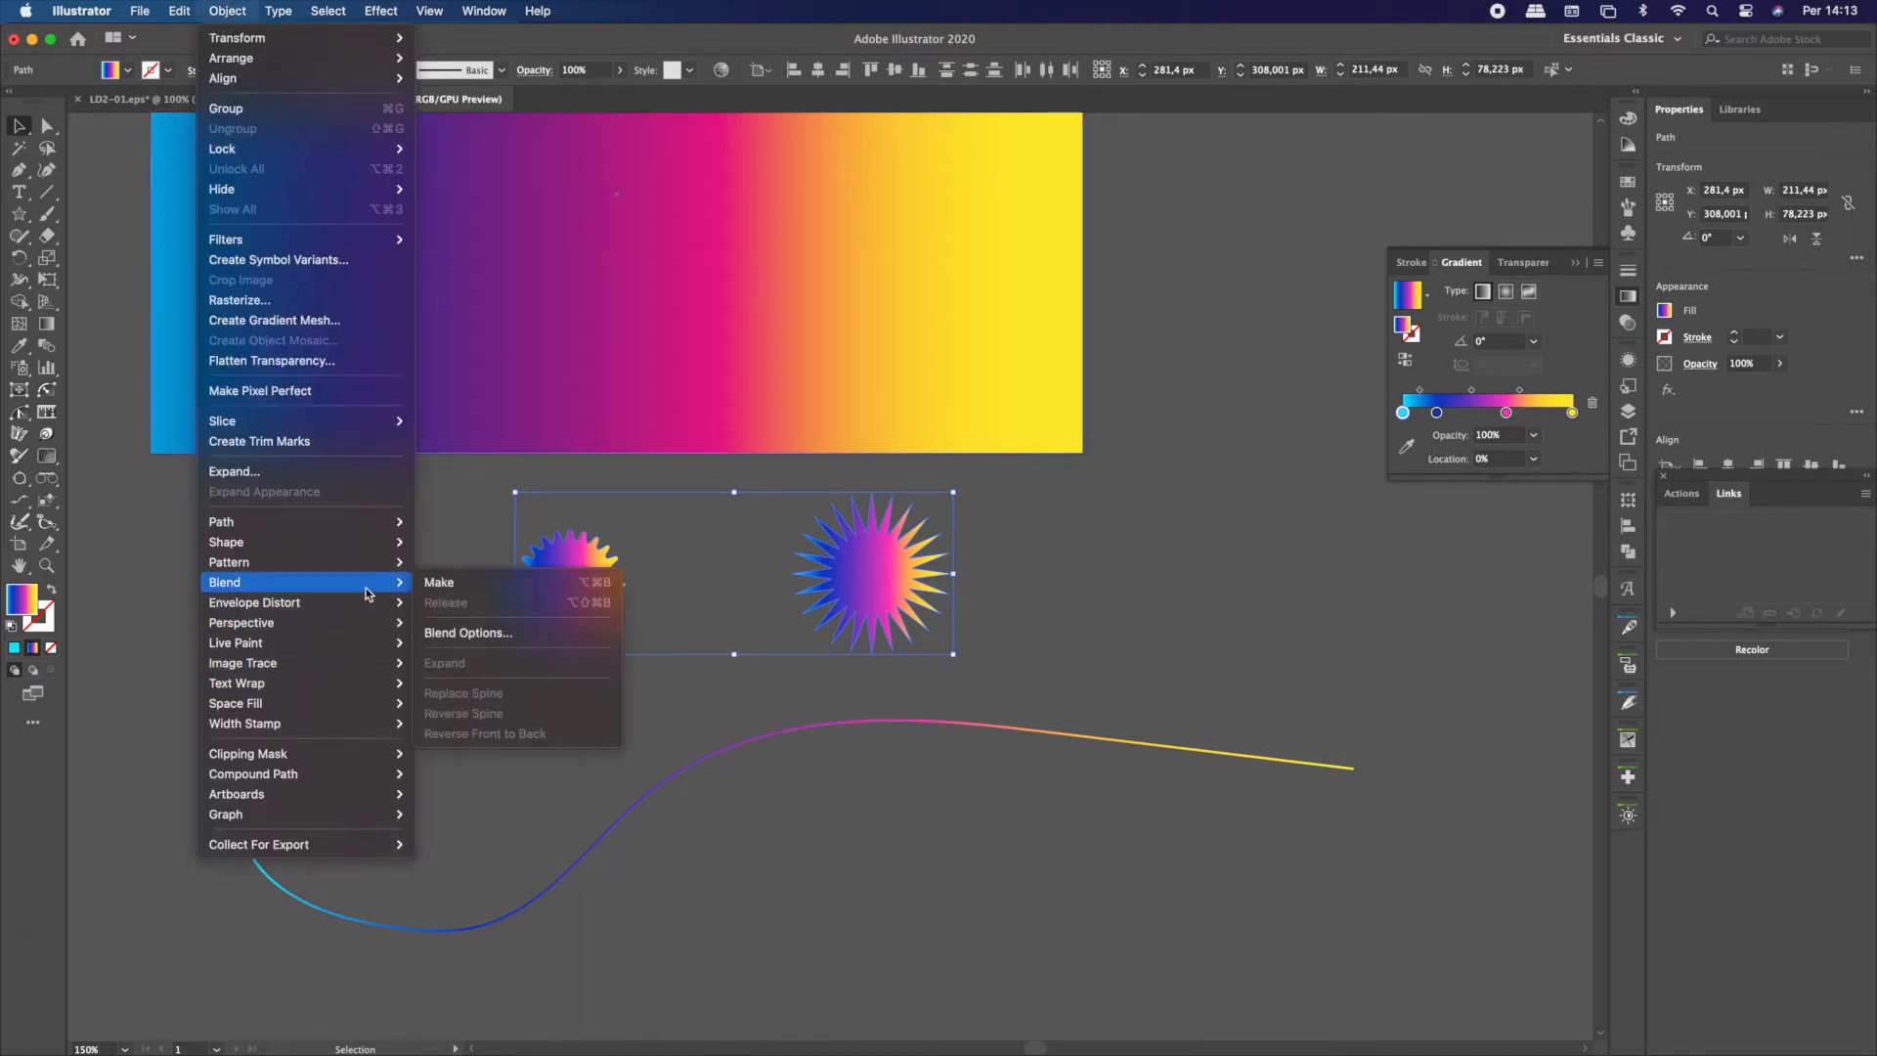
{"action": "left_click", "coordinate": [460, 587]}
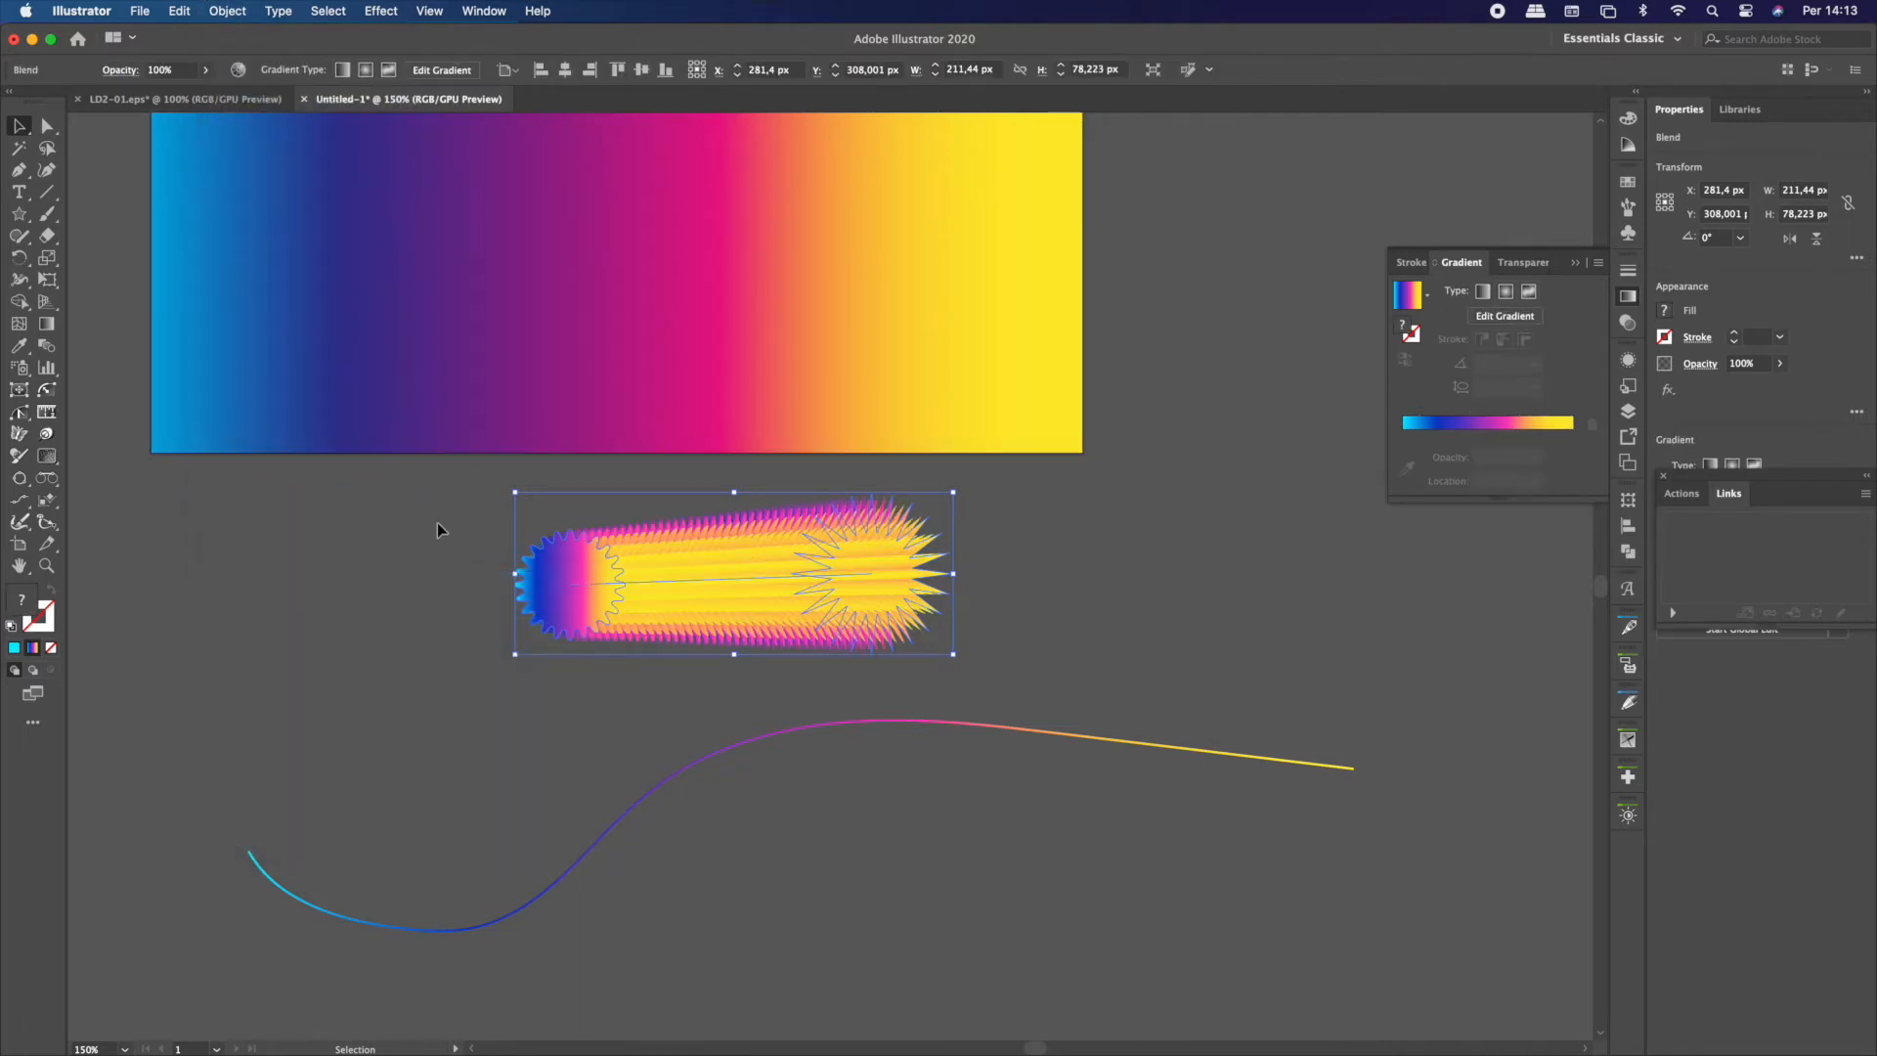
Set the star blend's spacing to a specified distance of 10 px with the preview enabled
{"action": "left_click", "coordinate": [227, 10]}
{"action": "mouse_move", "coordinate": [374, 565]}
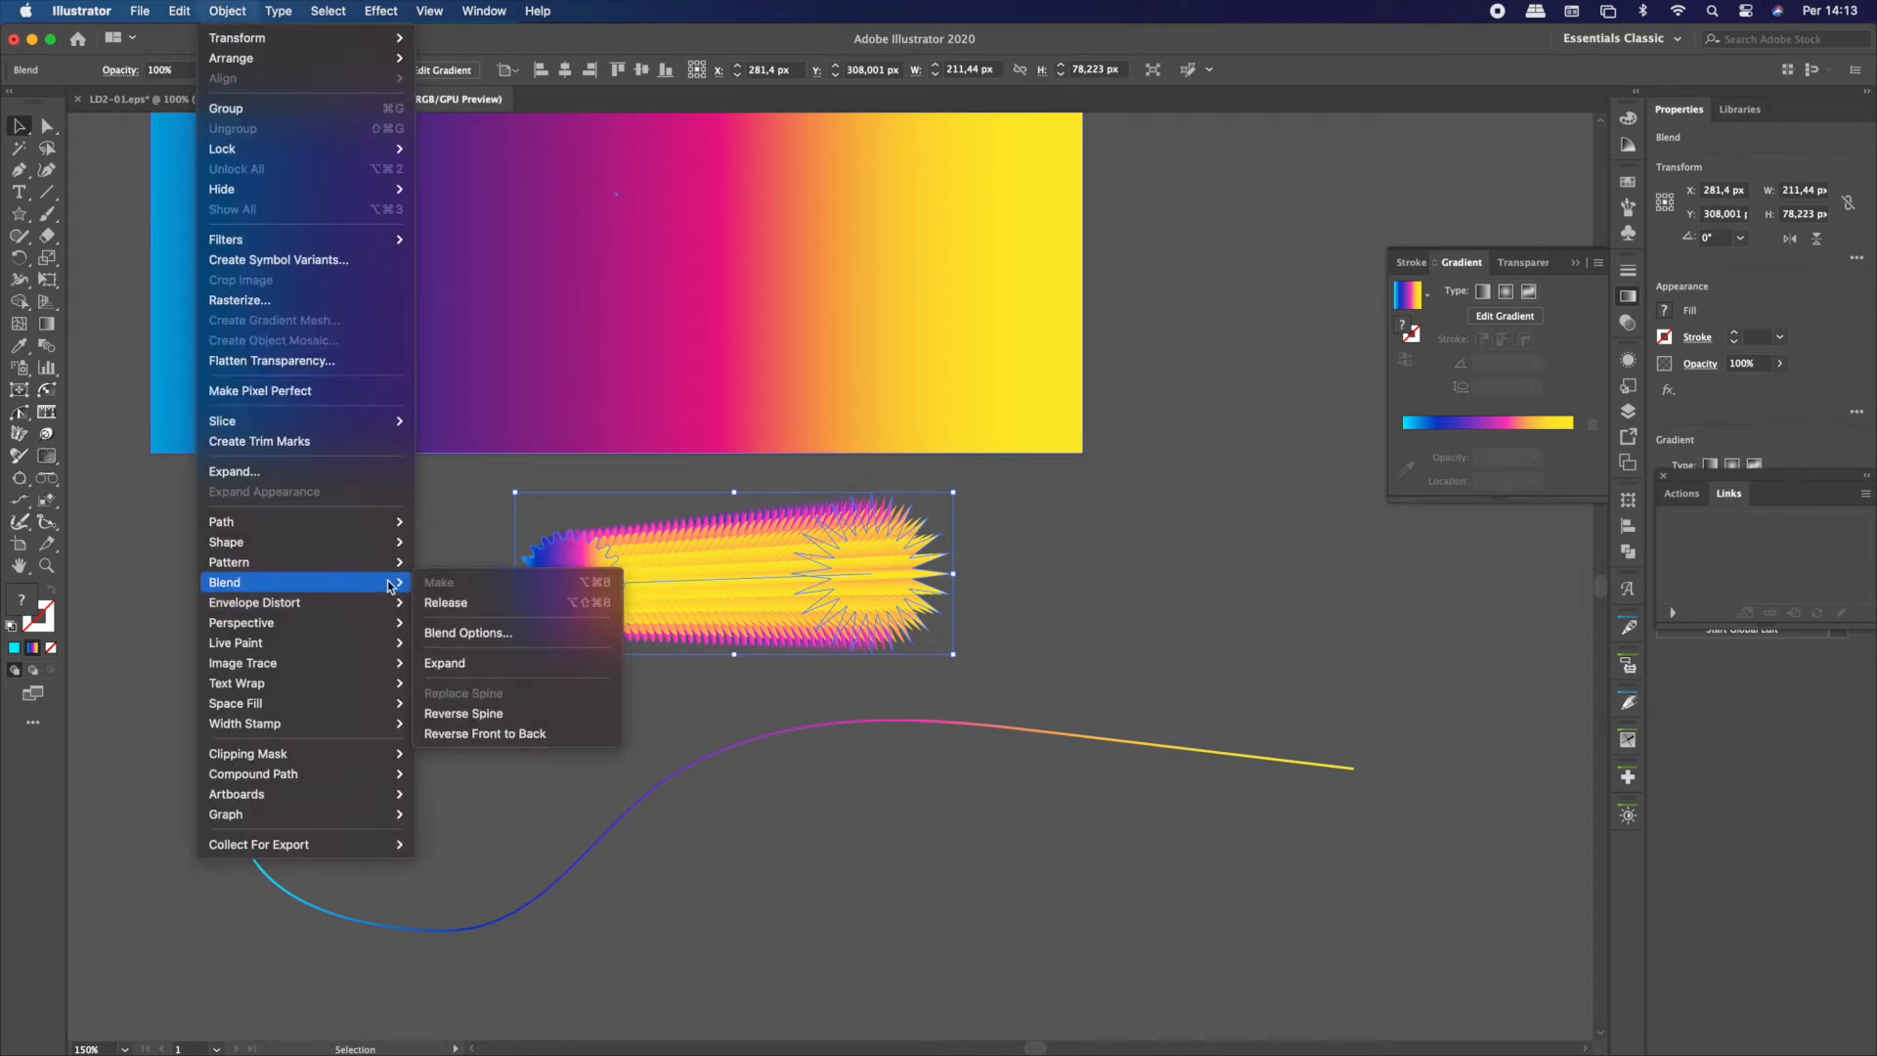
{"action": "left_click", "coordinate": [464, 632]}
{"action": "left_click", "coordinate": [1373, 576]}
{"action": "type", "text": "10"}
{"action": "left_click", "coordinate": [1159, 657]}
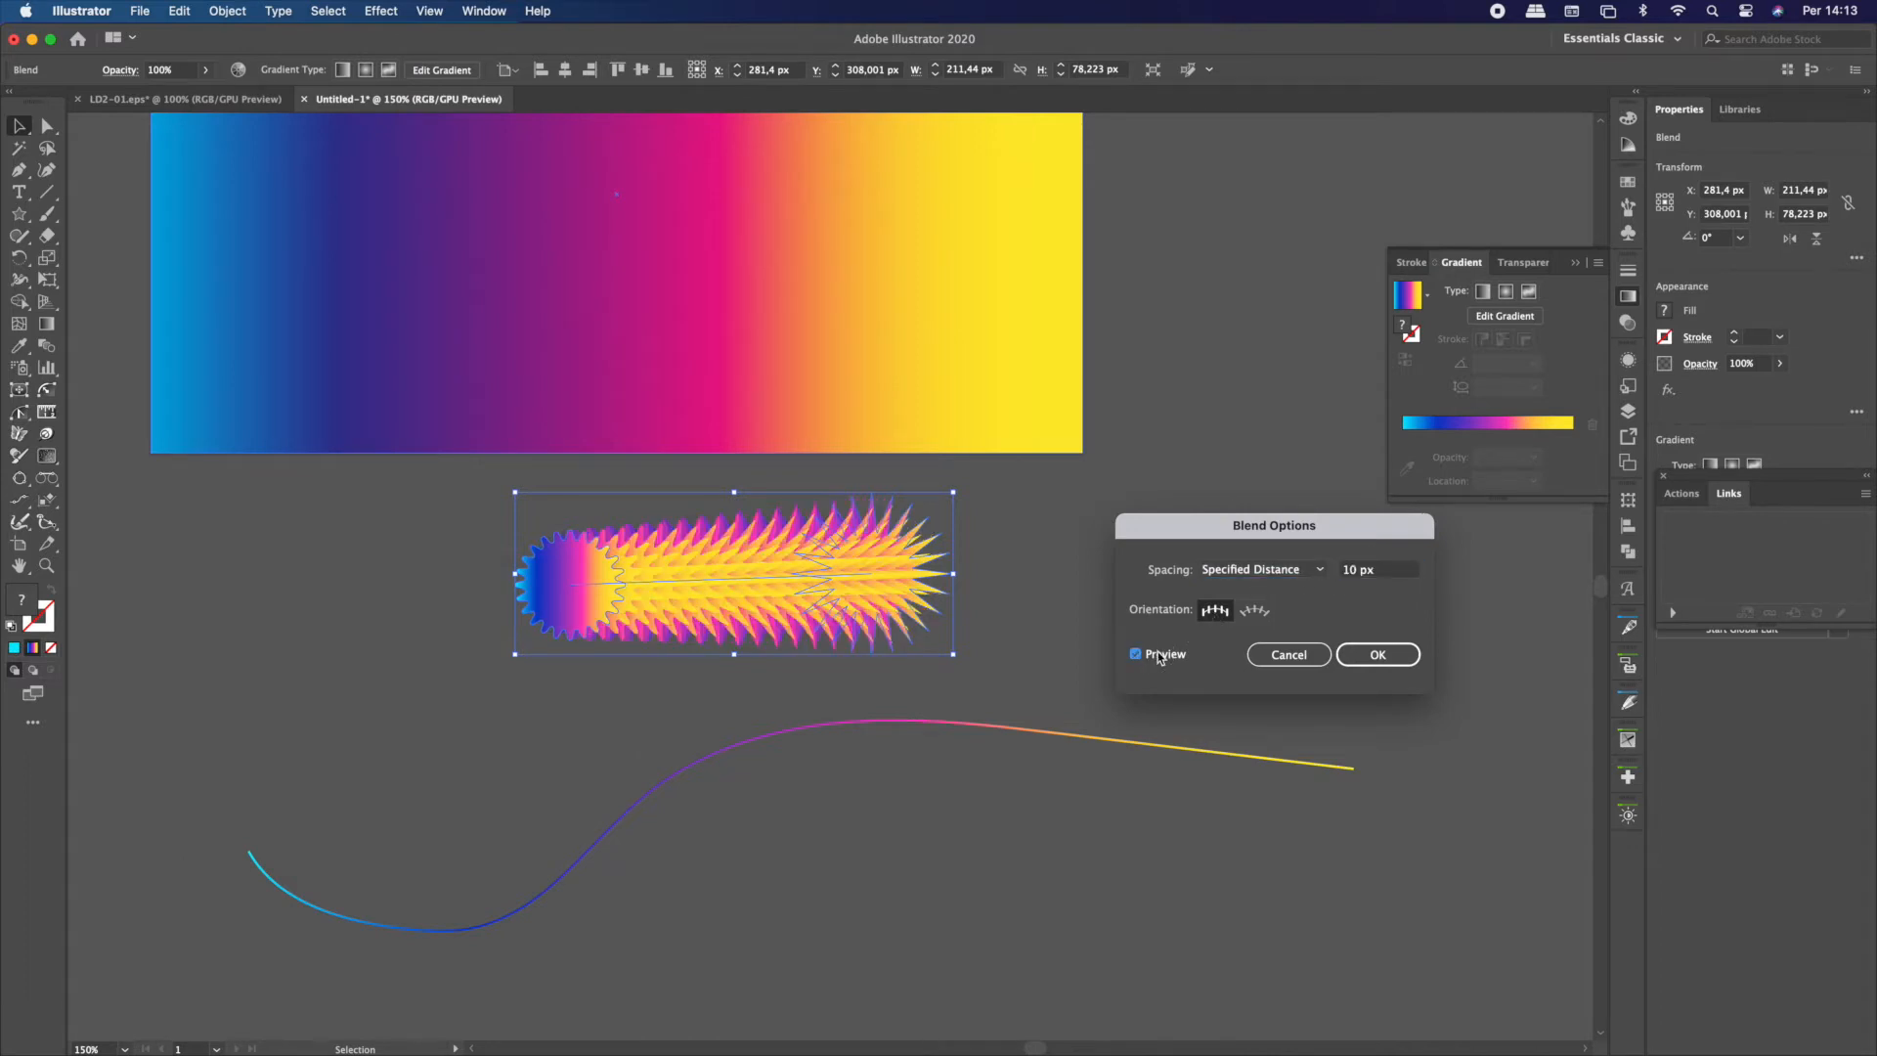
{"action": "left_click", "coordinate": [1384, 577]}
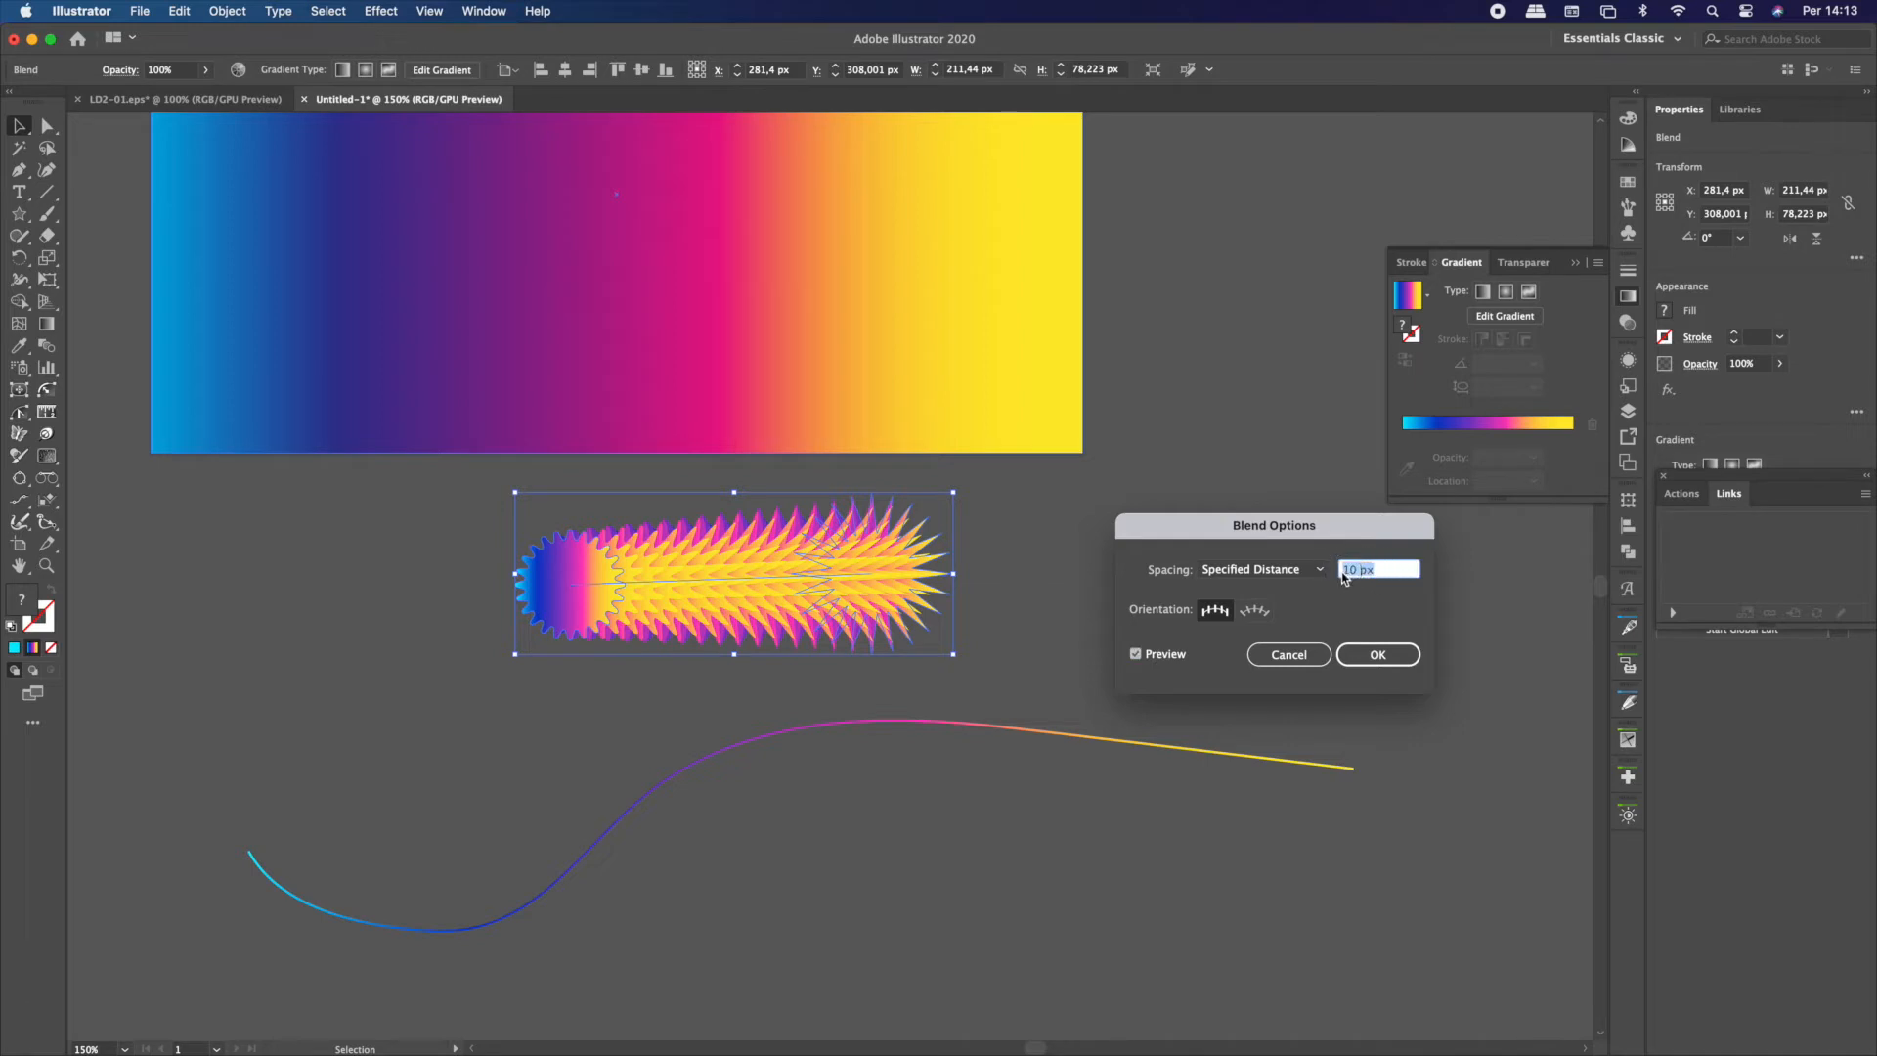
{"action": "left_click", "coordinate": [1378, 654]}
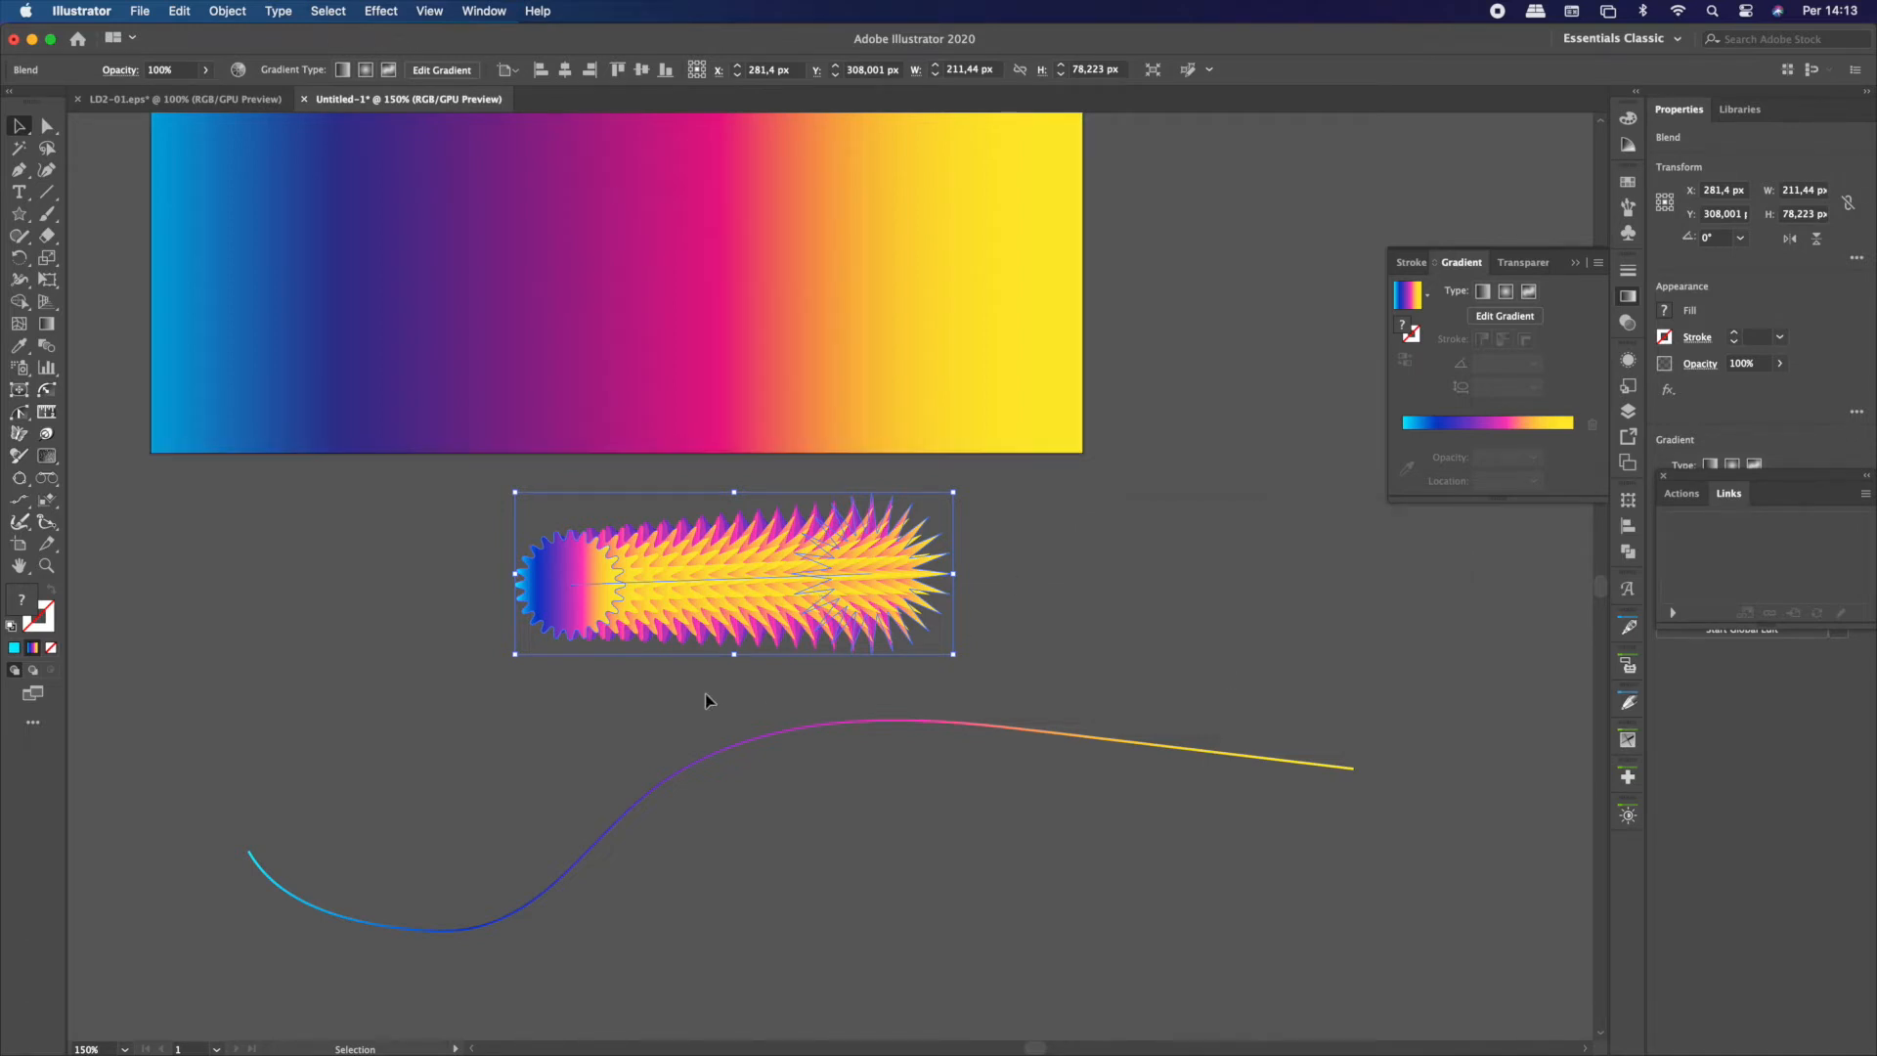
Isolate the star blend so its individual shapes can be edited
{"action": "left_click", "coordinate": [706, 694]}
{"action": "double_click", "coordinate": [557, 546]}
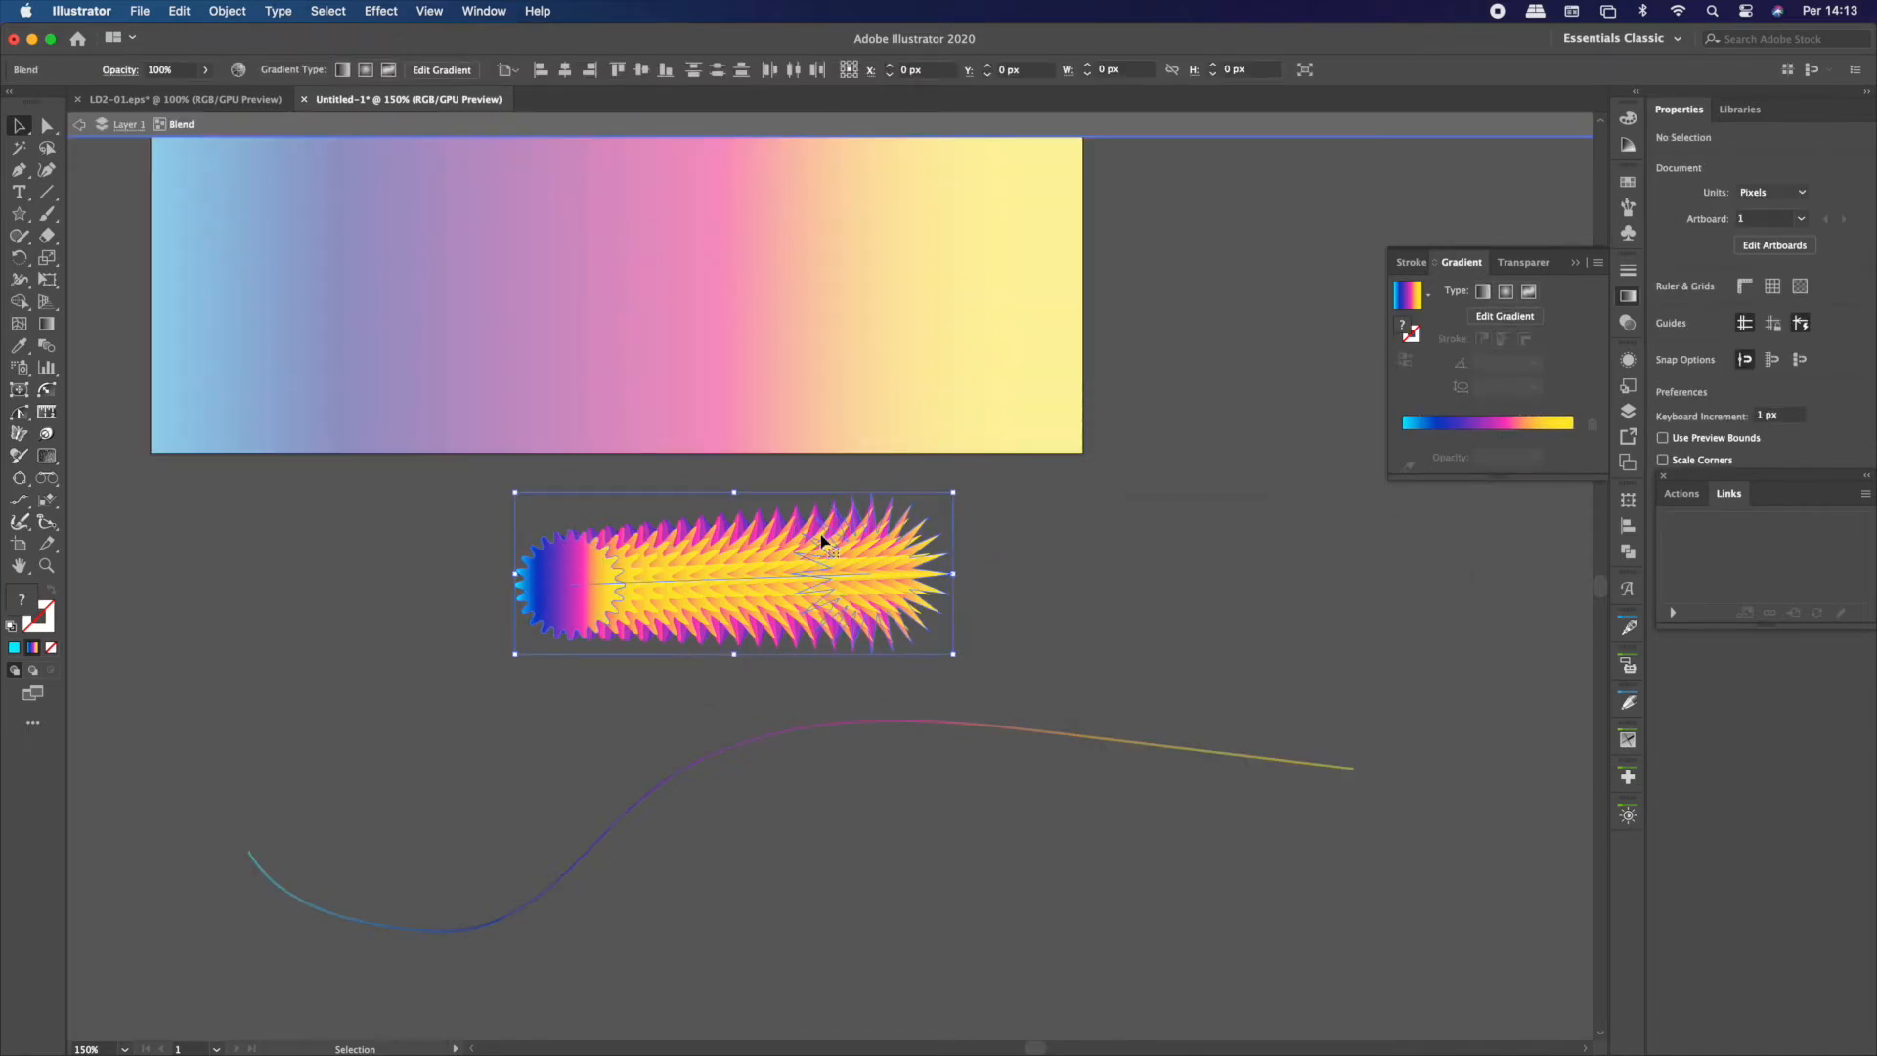
{"action": "right_click", "coordinate": [841, 520]}
{"action": "left_click", "coordinate": [830, 533]}
{"action": "left_click", "coordinate": [1022, 615]}
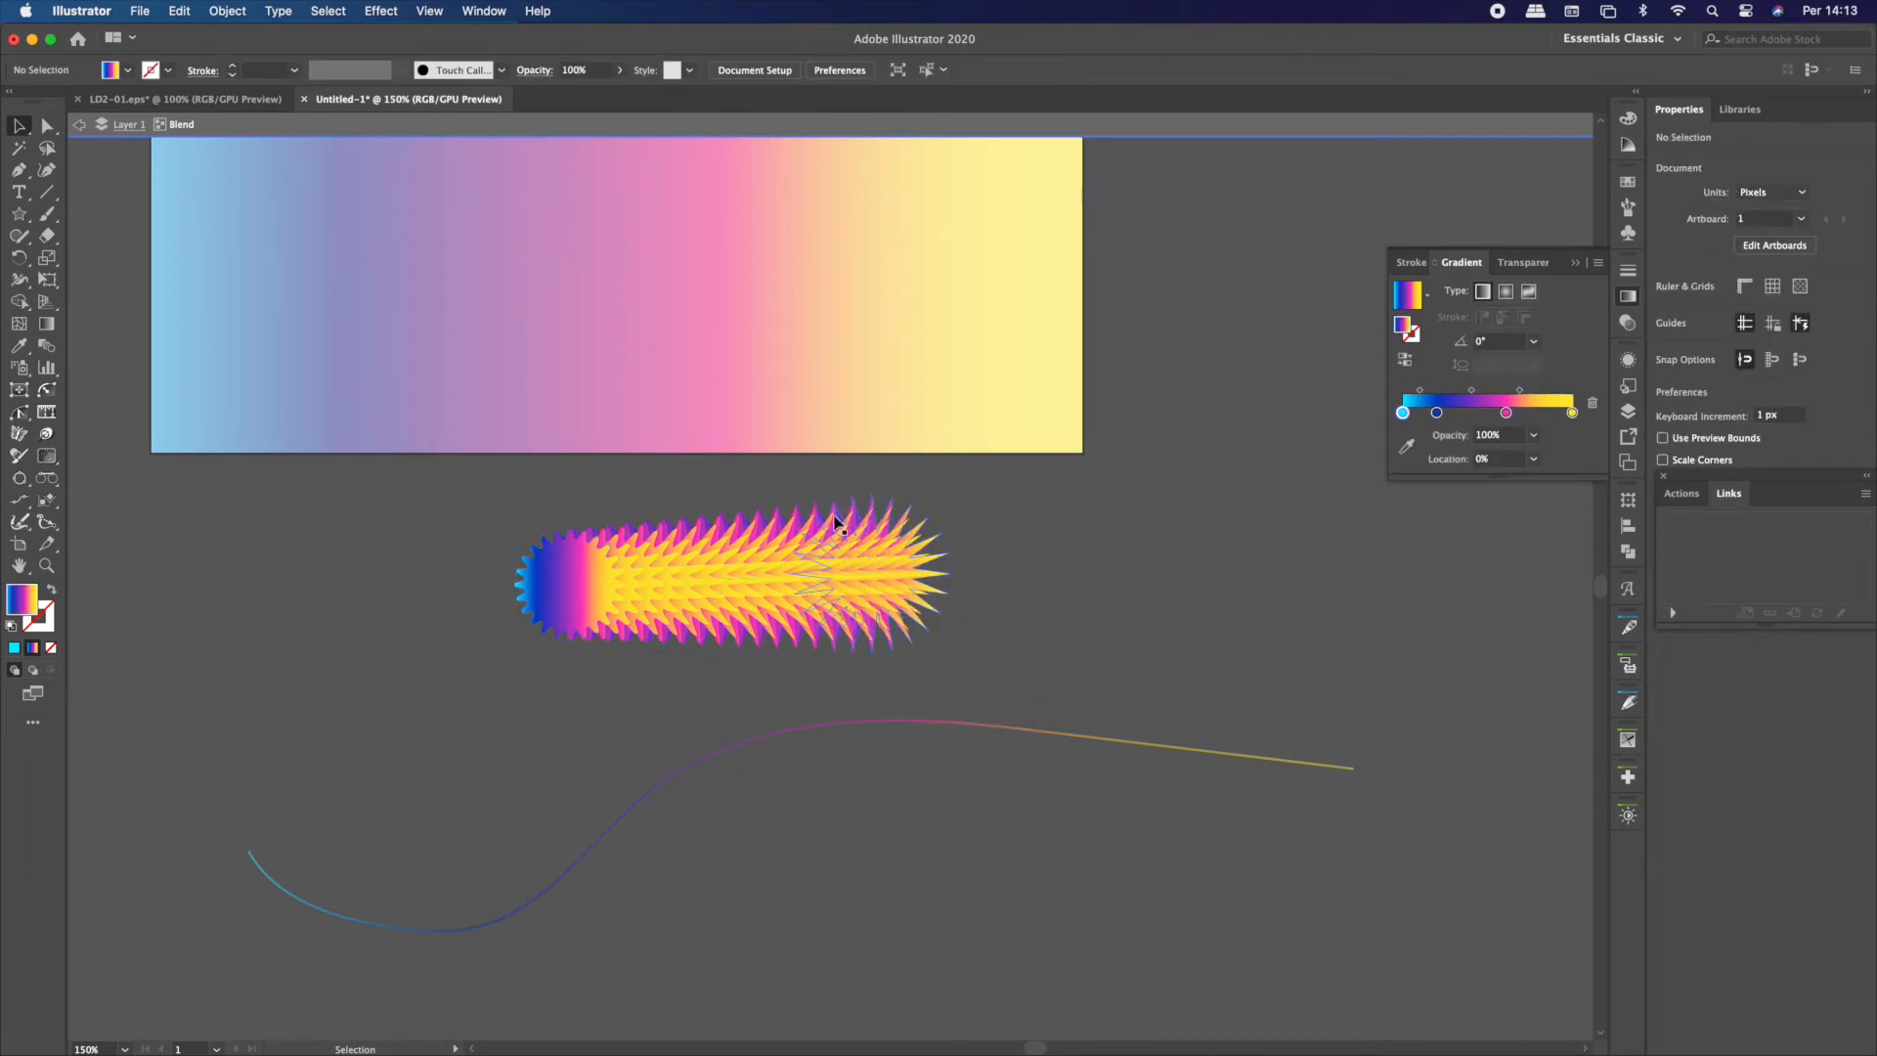
{"action": "left_click", "coordinate": [865, 564]}
{"action": "right_click", "coordinate": [849, 558]}
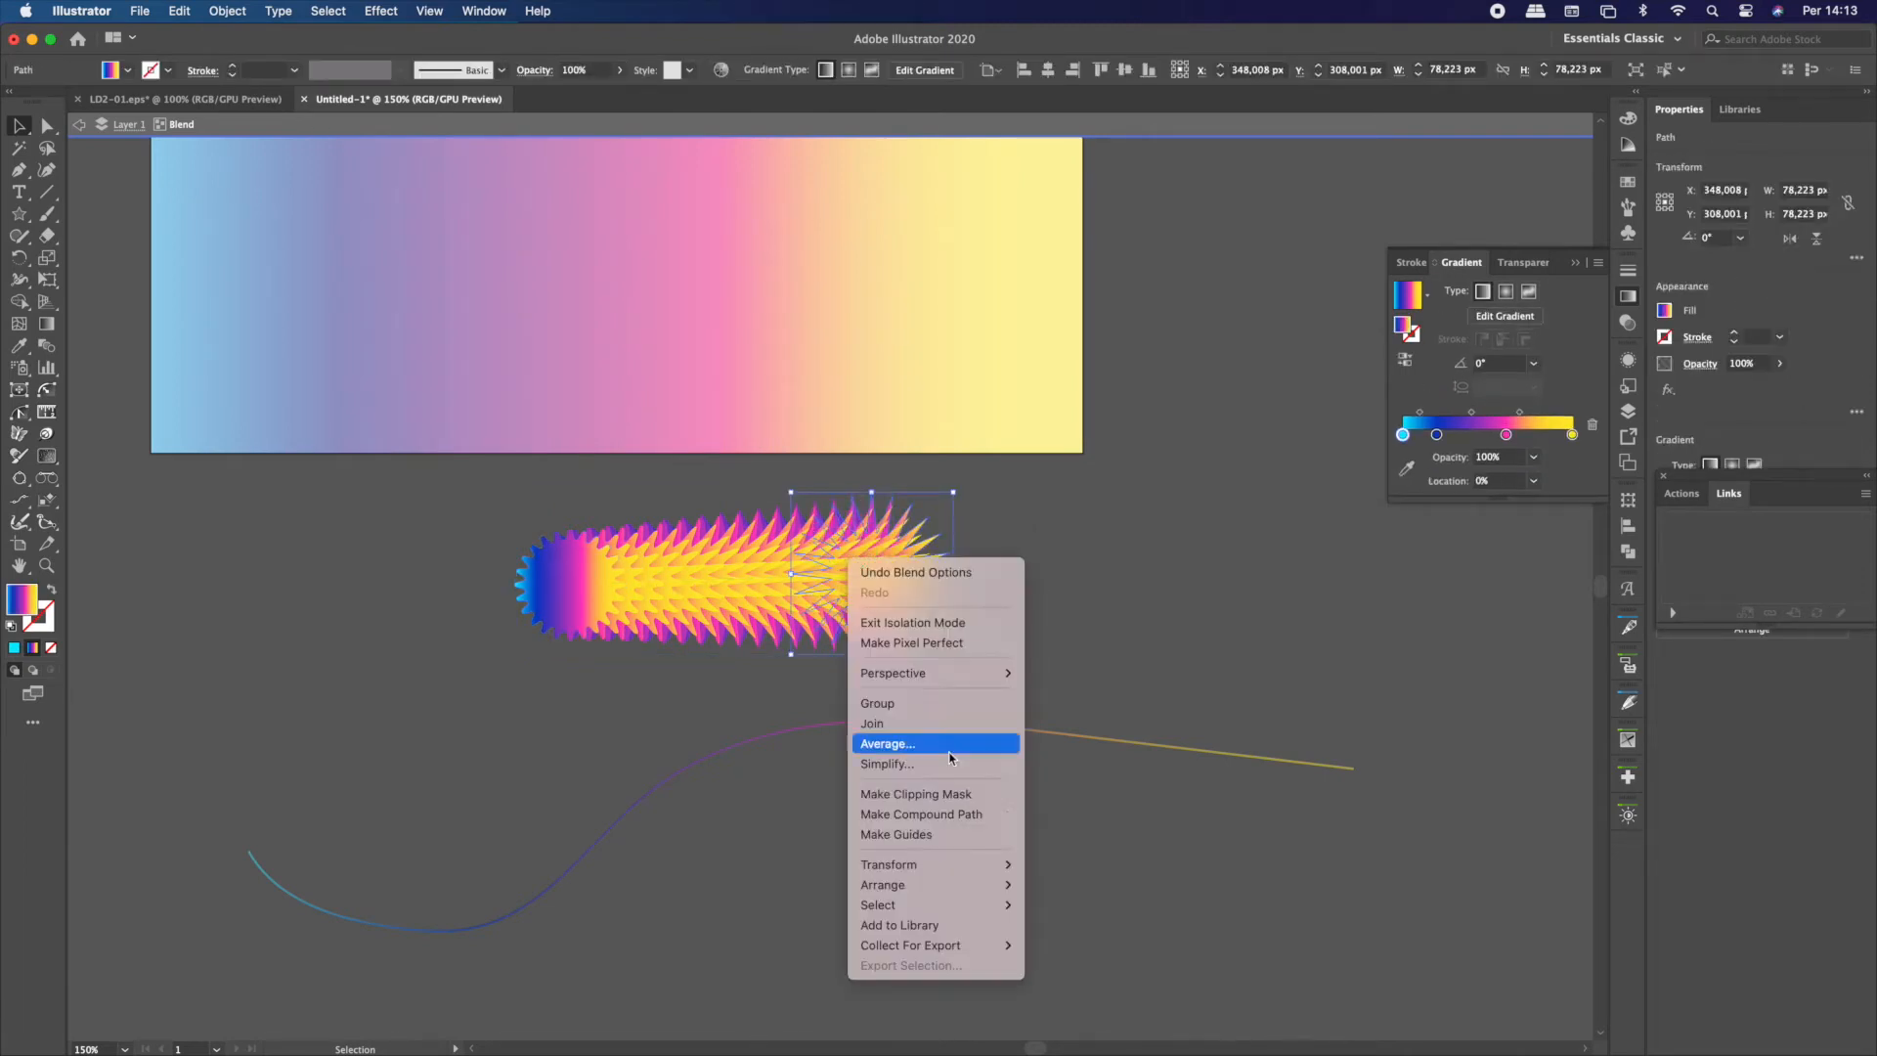
{"action": "left_click", "coordinate": [801, 807]}
Rotate the rounded star's gradient to about 100,2° with the Gradient tool and exit isolation mode
{"action": "left_click", "coordinate": [577, 585]}
{"action": "left_click", "coordinate": [552, 585]}
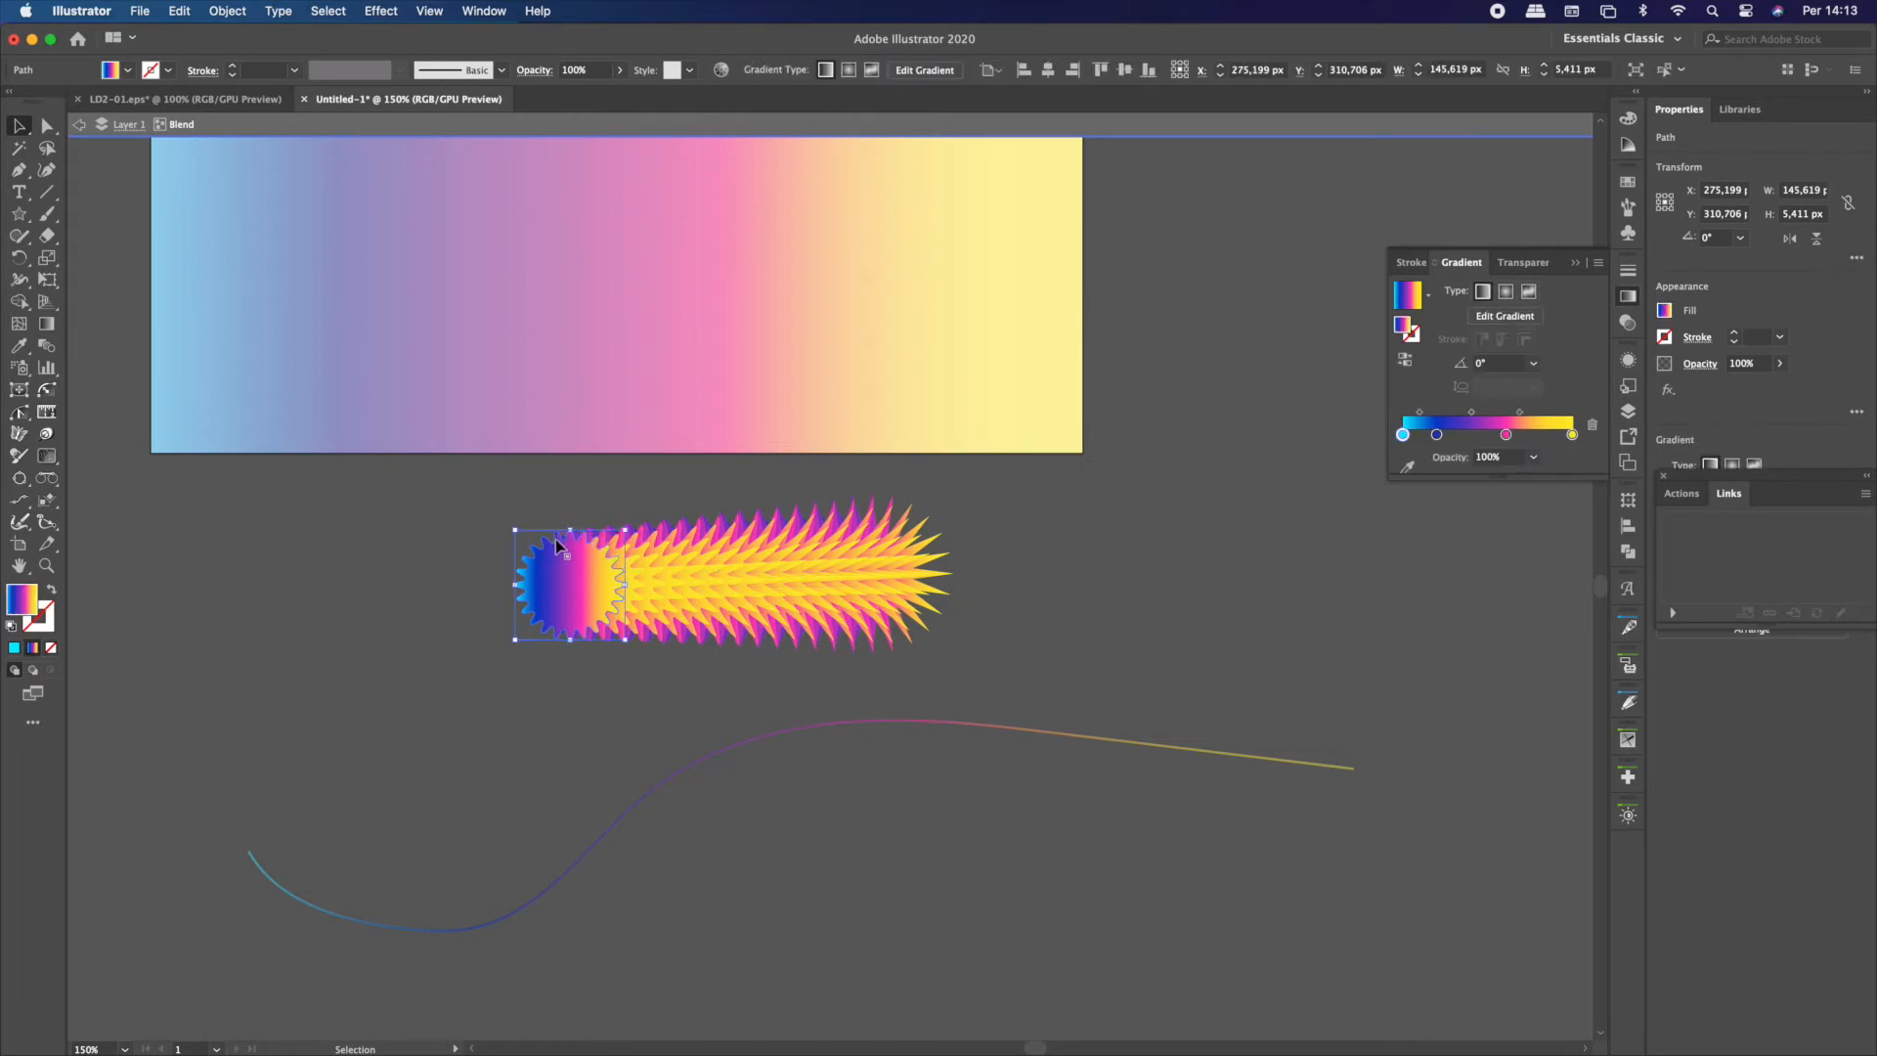
{"action": "key", "text": "g"}
{"action": "left_click_drag", "start_coordinate": [599, 538], "coordinate": [546, 620]}
{"action": "left_click_drag", "start_coordinate": [550, 529], "coordinate": [577, 633]}
{"action": "mouse_move", "coordinate": [495, 581]}
{"action": "left_mouse_down"}
{"action": "mouse_move", "coordinate": [606, 588]}
{"action": "mouse_move", "coordinate": [577, 541]}
{"action": "left_mouse_up"}
{"action": "key", "text": "v"}
{"action": "left_click", "coordinate": [559, 606]}
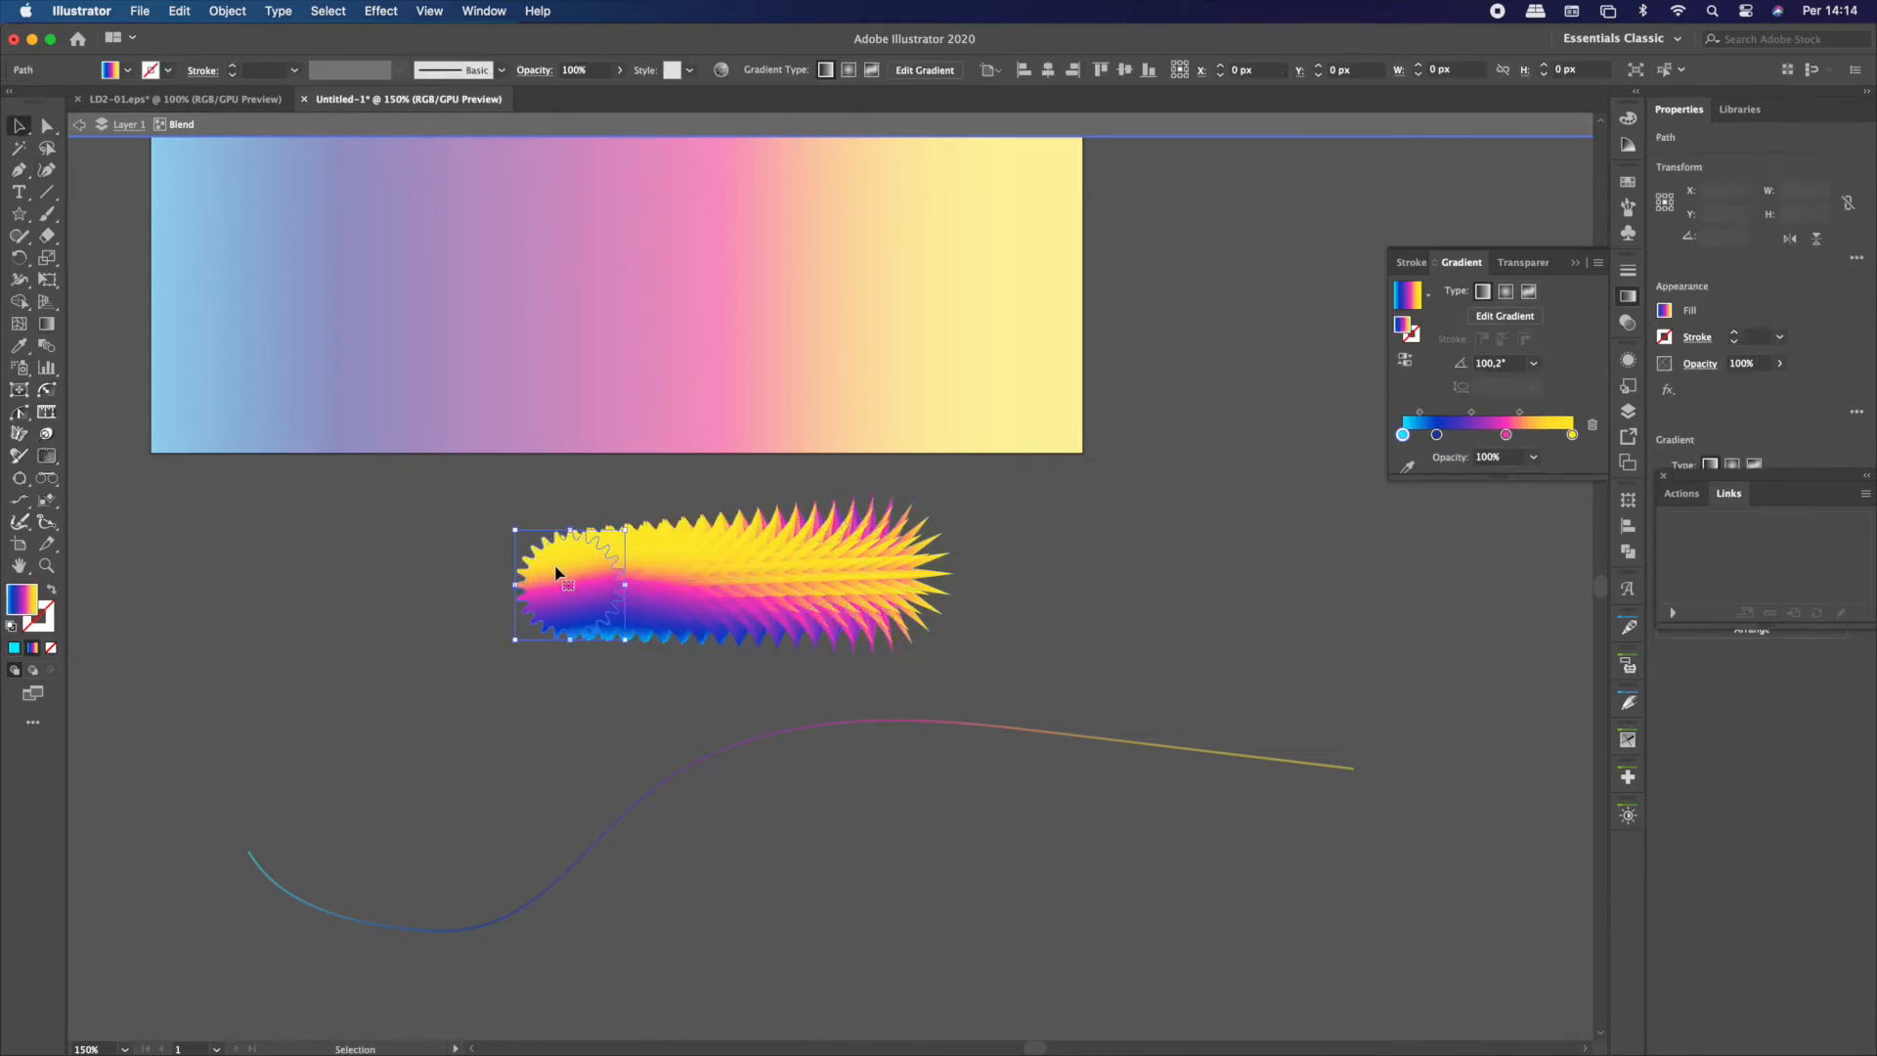
{"action": "double_click", "coordinate": [394, 582]}
Select the star blend together with the wavy curve and replace the blend's spine with the curve
{"action": "left_click_drag", "start_coordinate": [831, 828], "coordinate": [506, 509]}
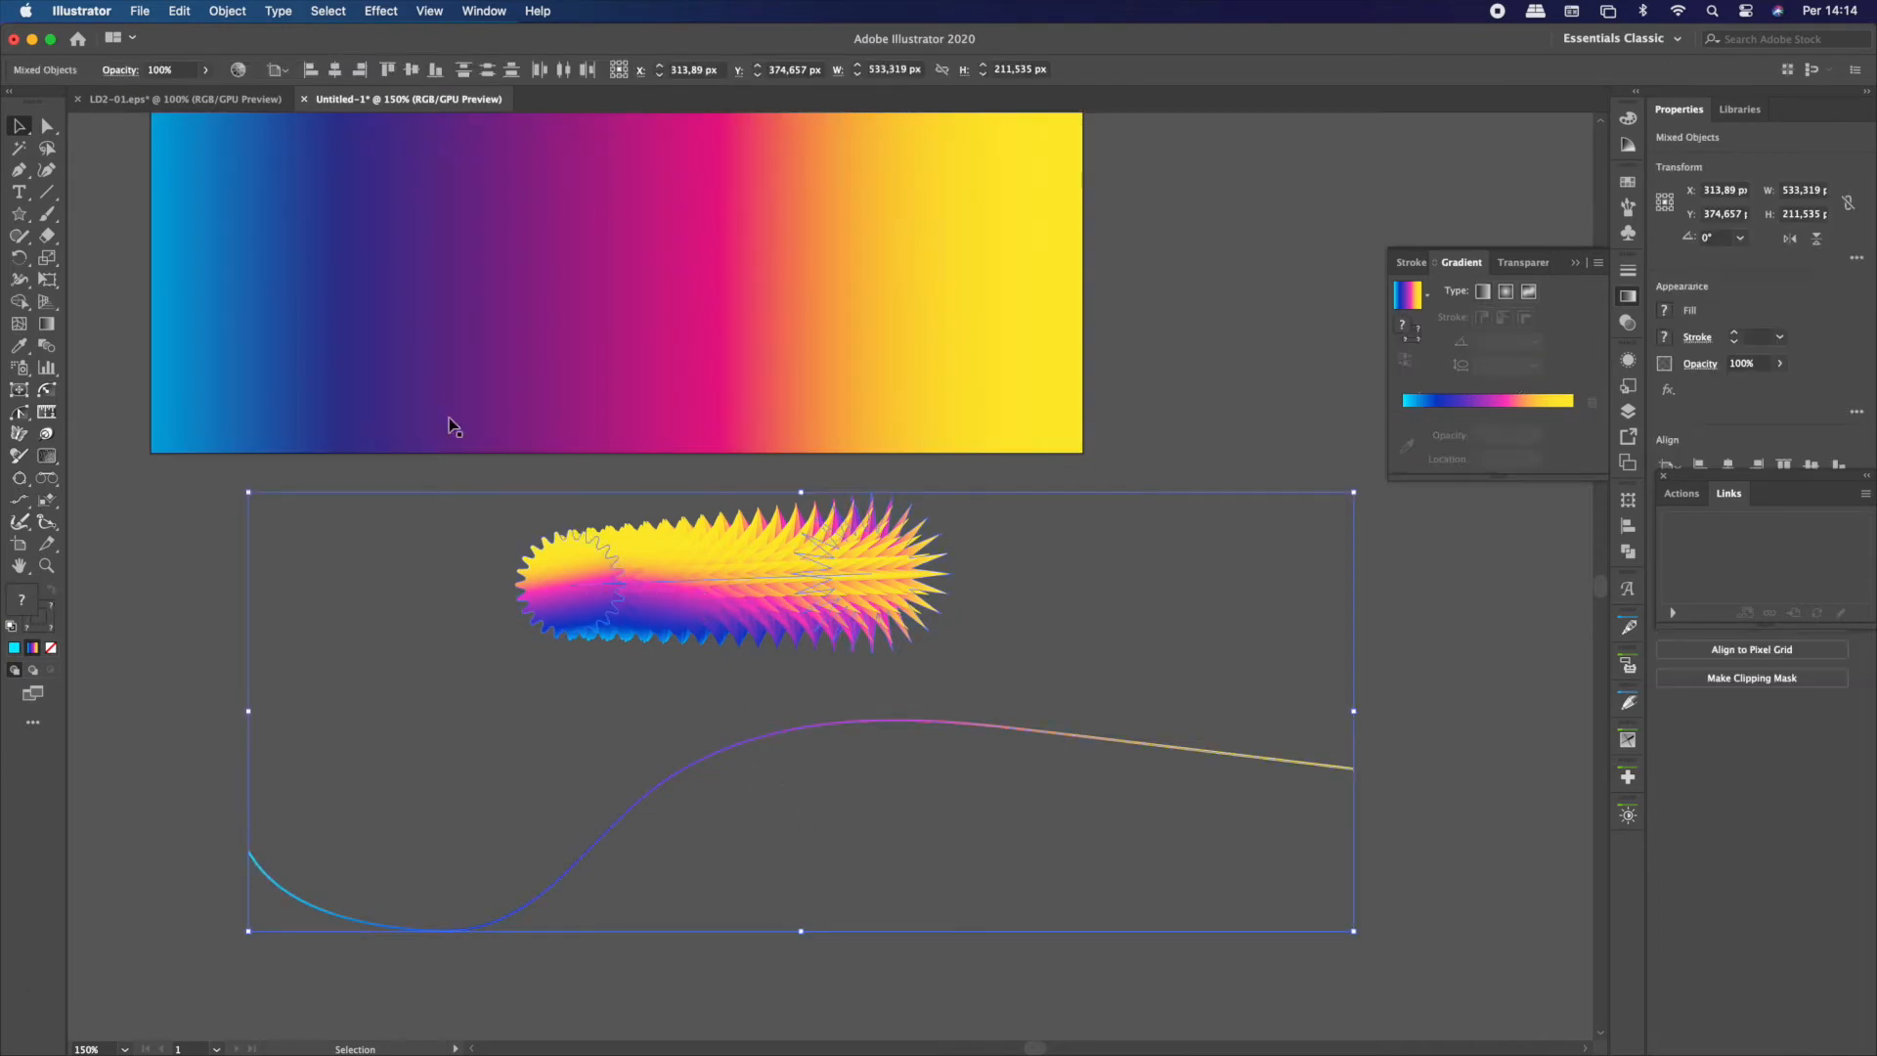
{"action": "left_click", "coordinate": [227, 11]}
{"action": "mouse_move", "coordinate": [381, 582]}
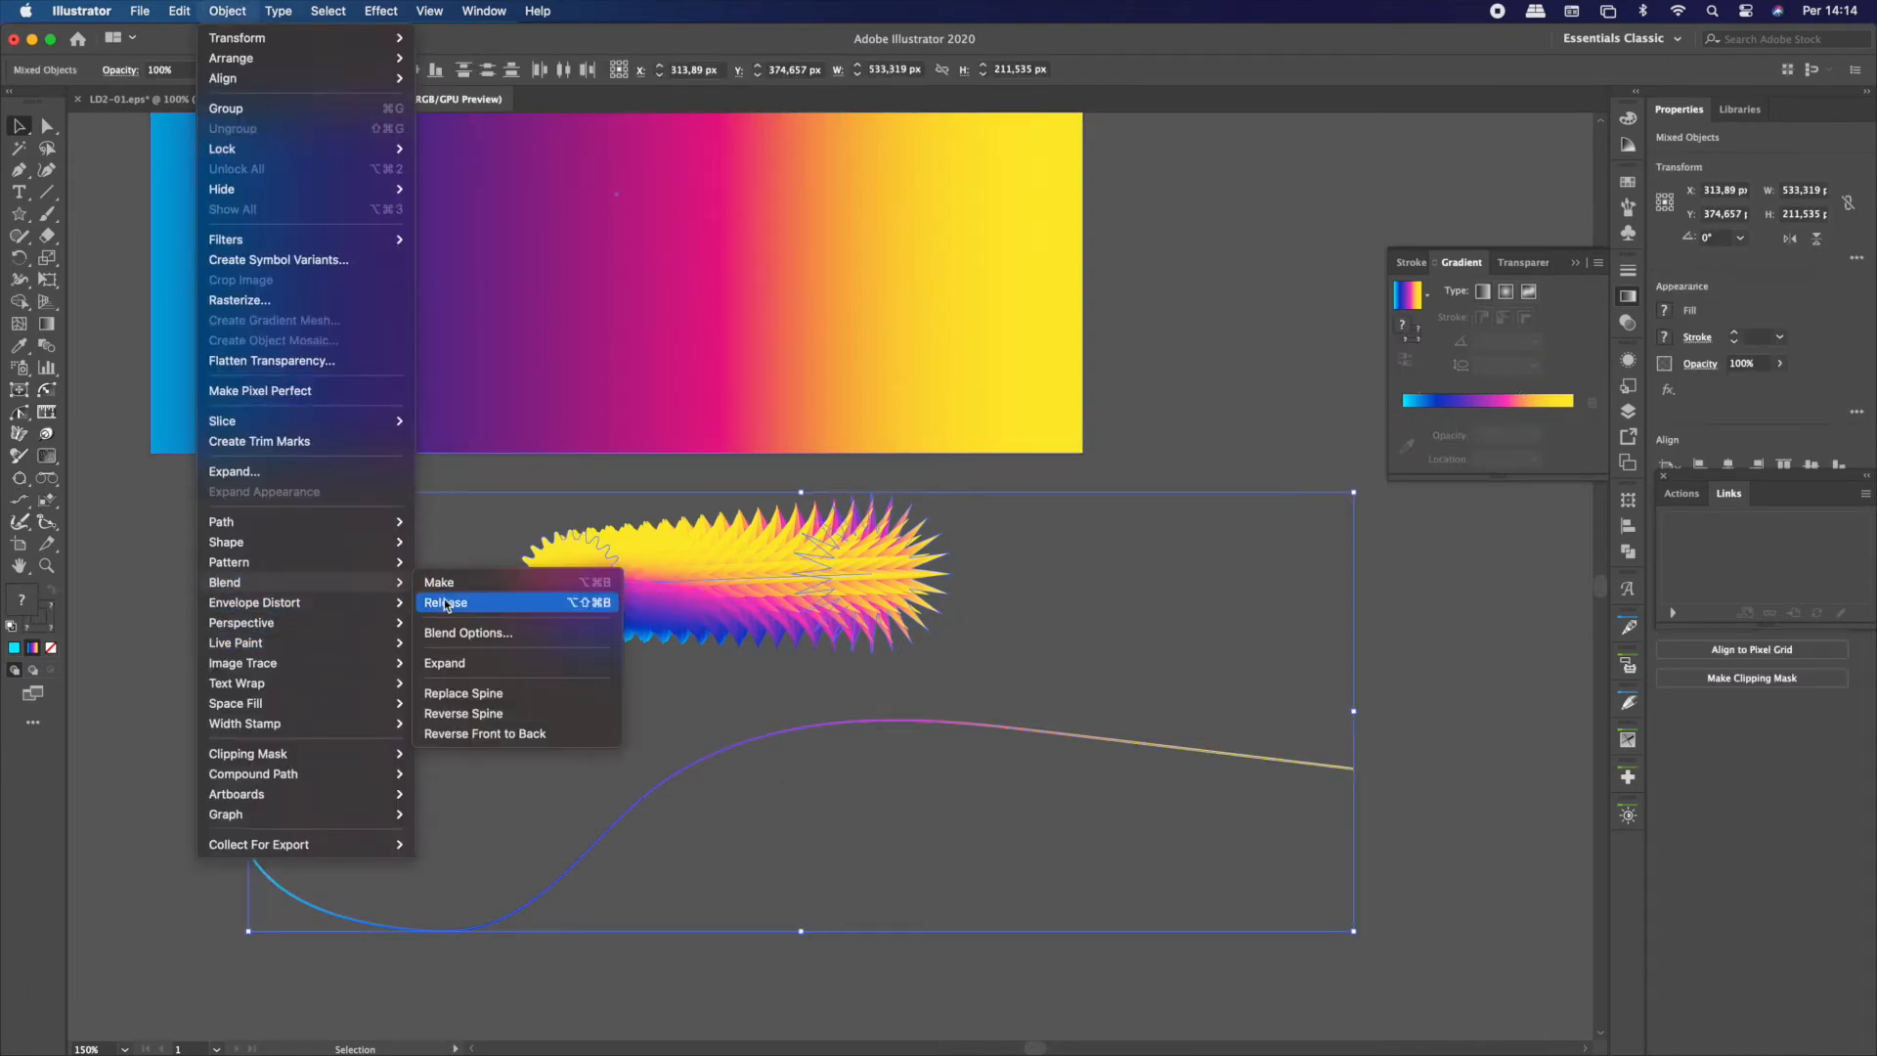
{"action": "left_click", "coordinate": [484, 693]}
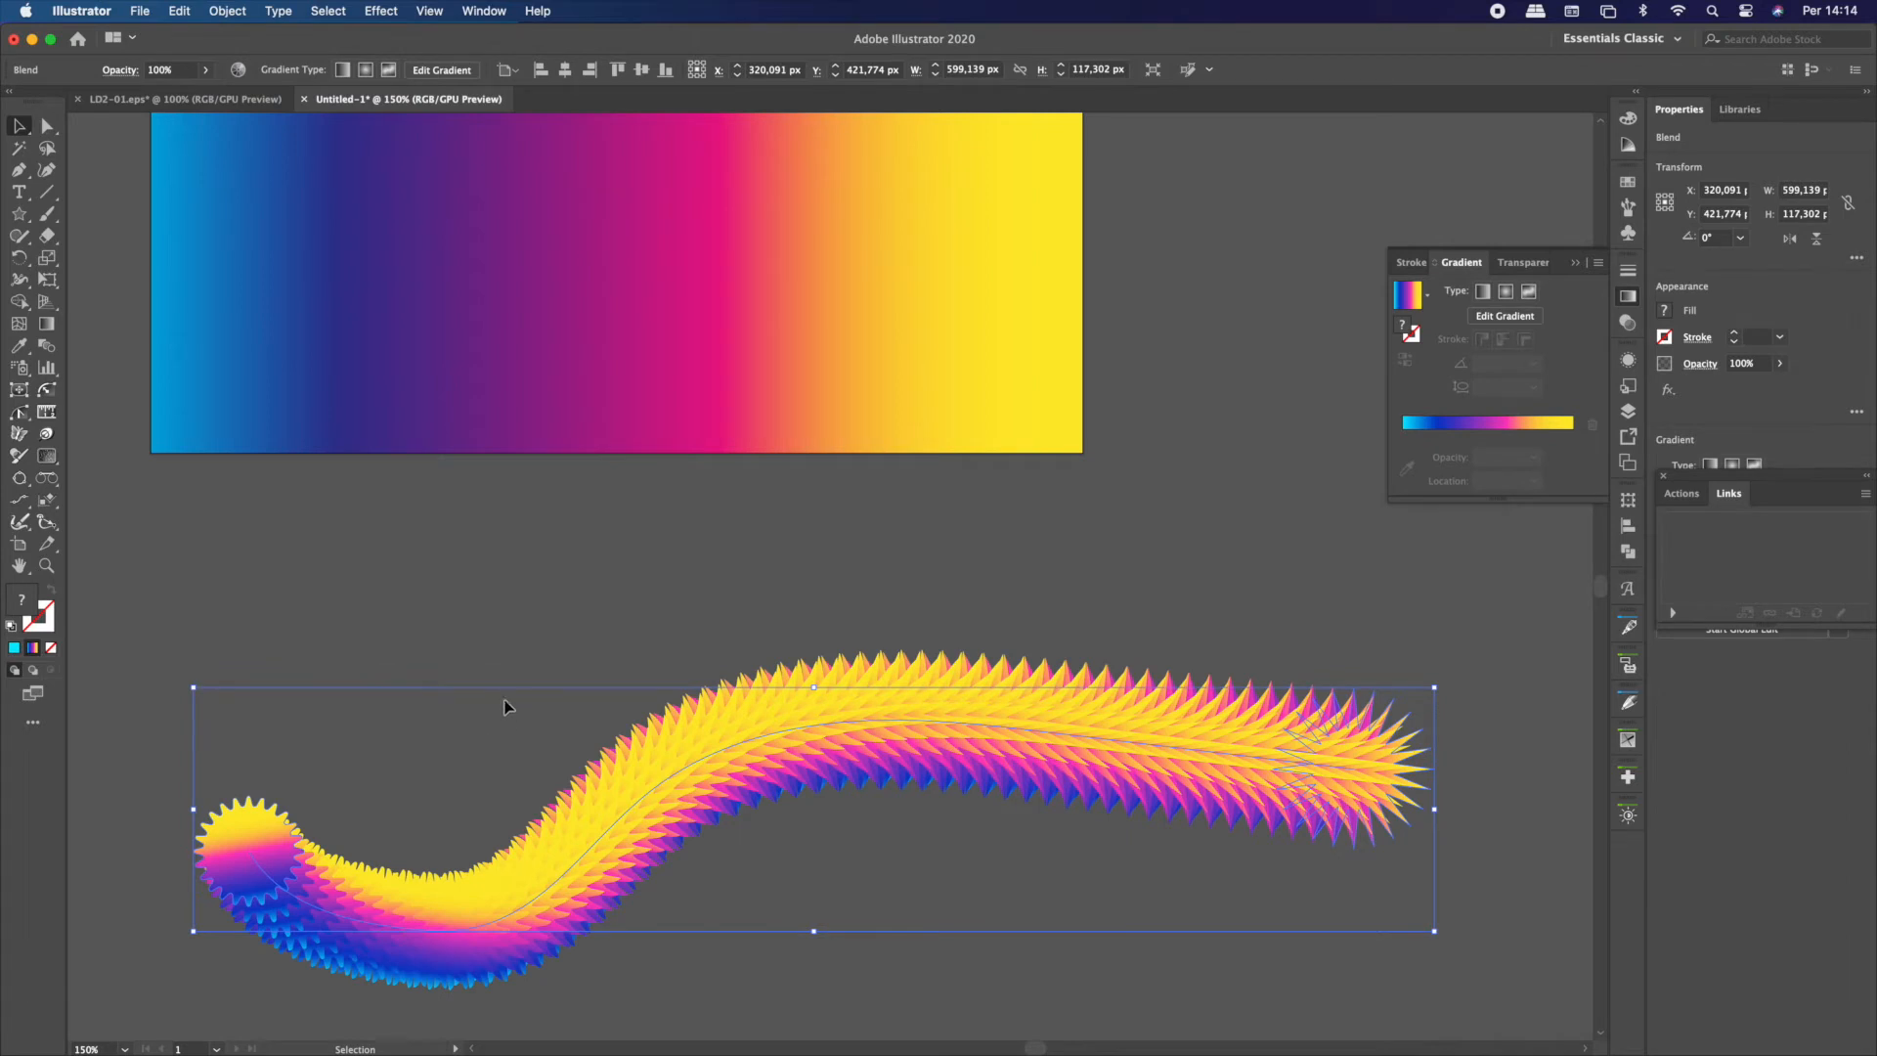
Isolate the curved blend and preview its spacing with a specified distance of 100 px
{"action": "scroll", "coordinate": [507, 654], "scroll_direction": "down", "scroll_amount": 5}
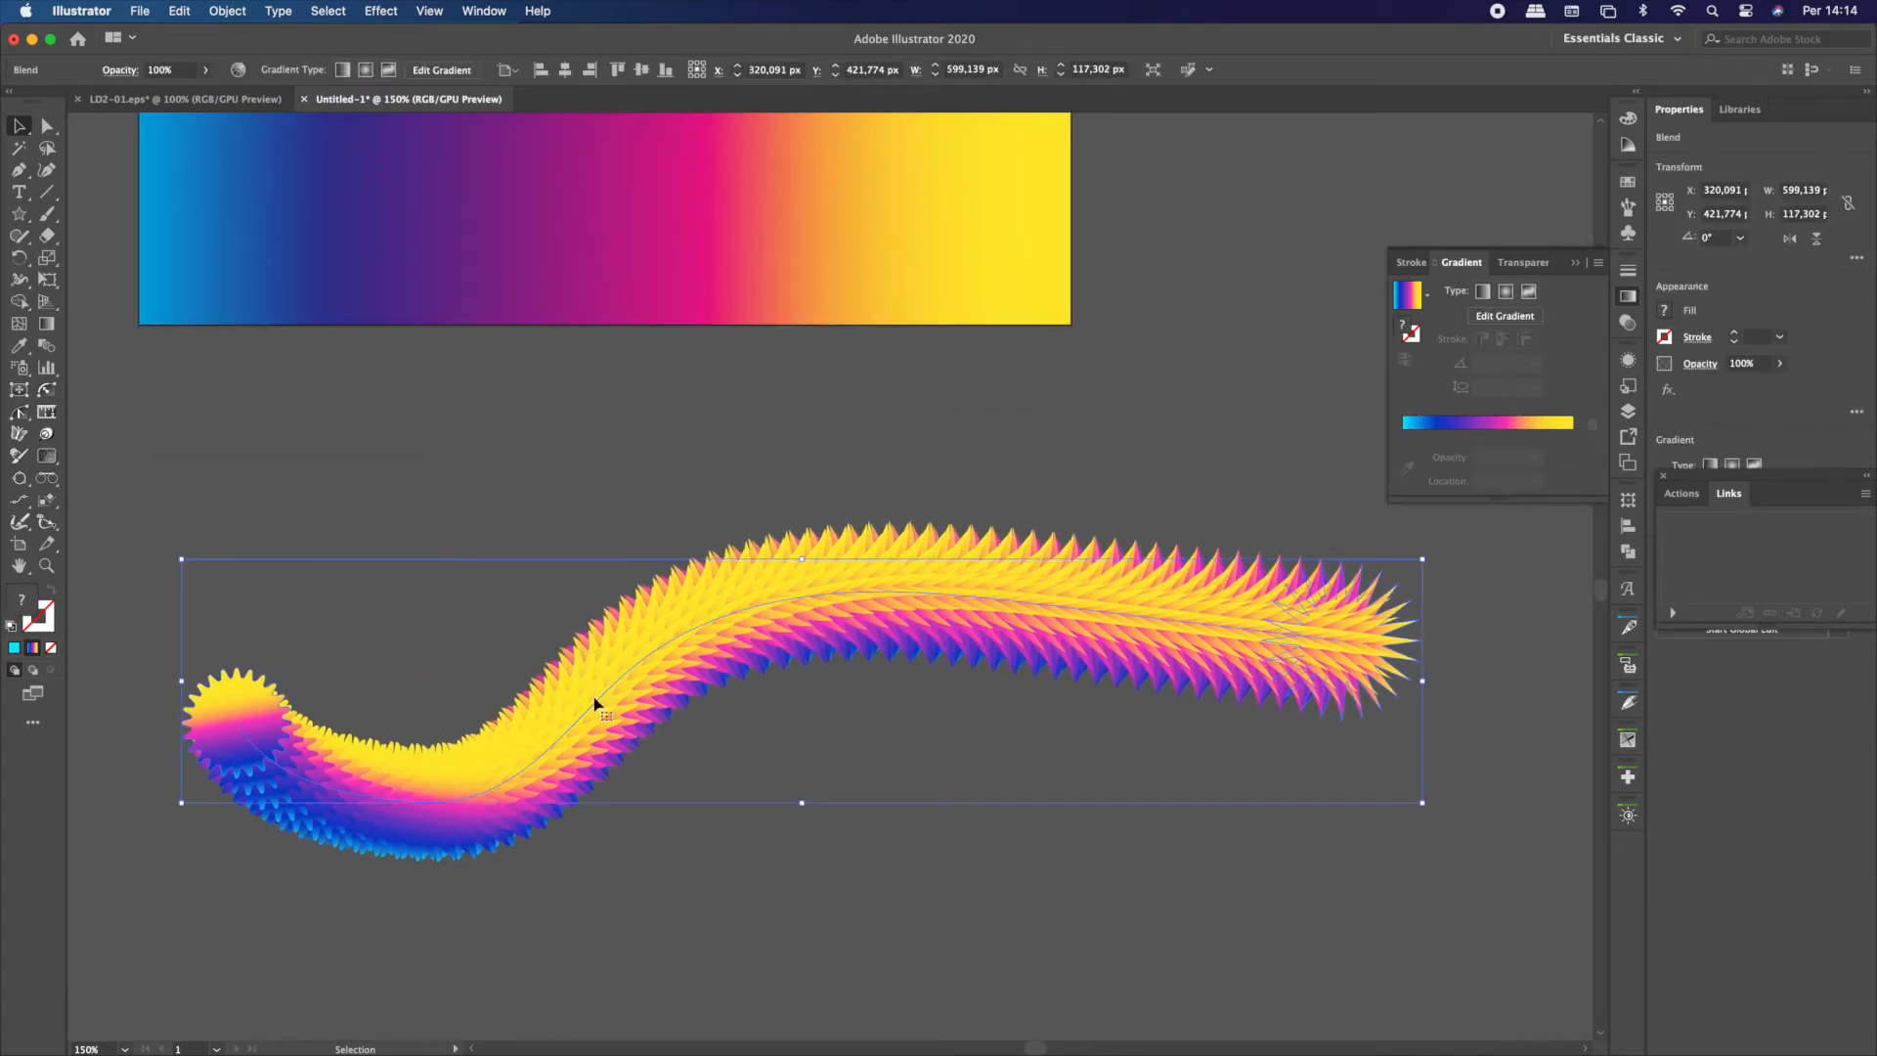
{"action": "double_click", "coordinate": [586, 704]}
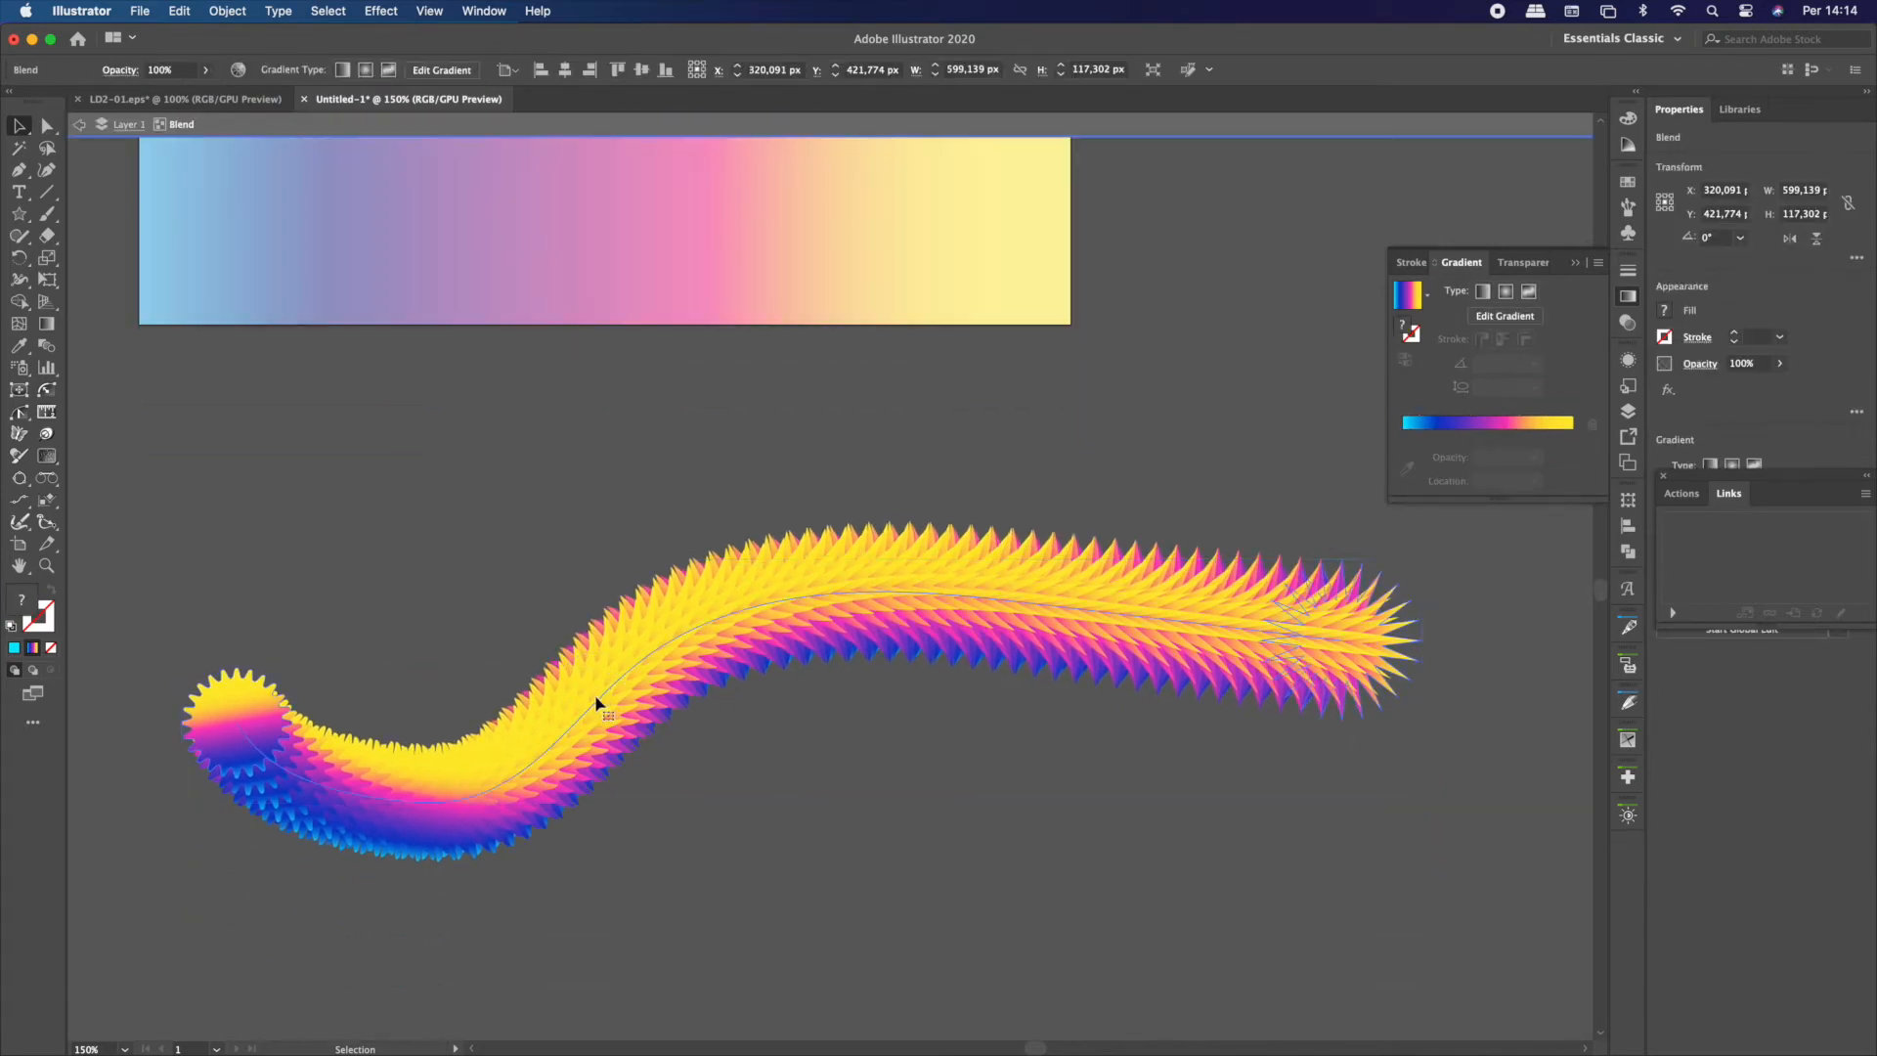
{"action": "left_click", "coordinate": [583, 751]}
{"action": "left_click", "coordinate": [226, 11]}
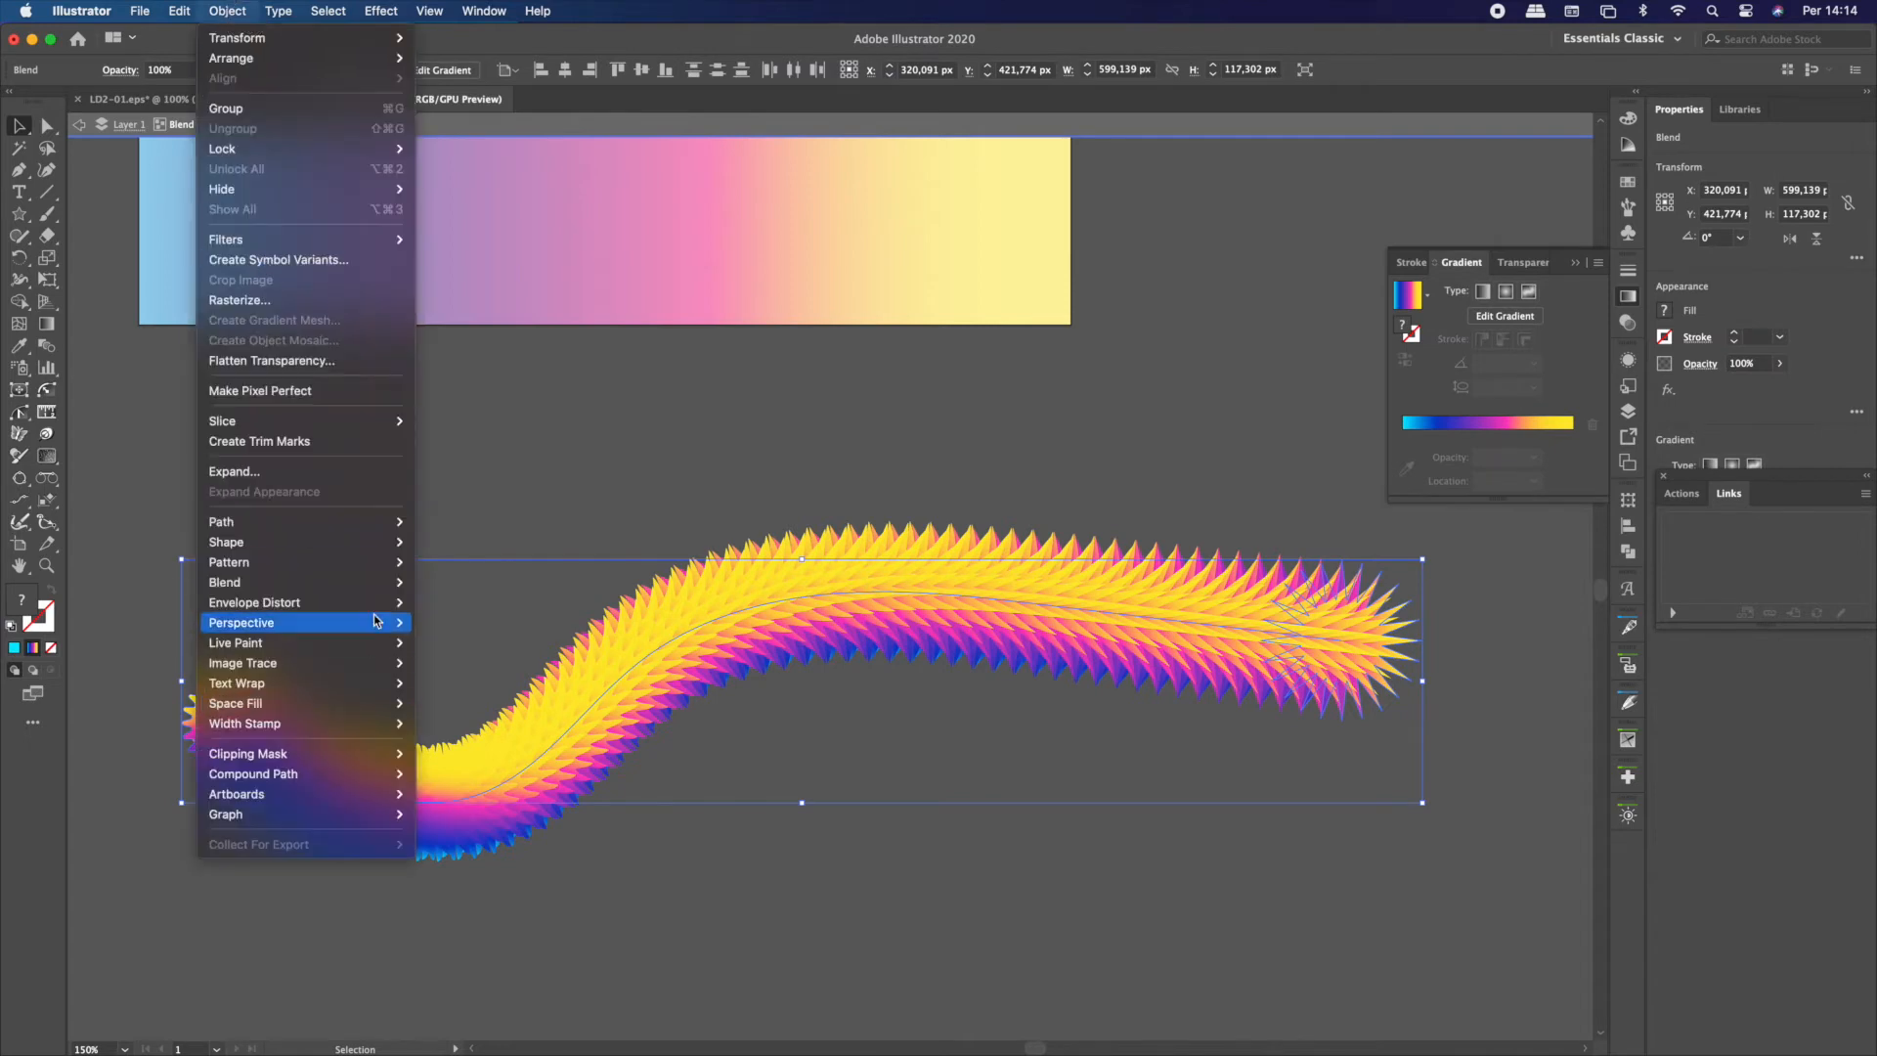
{"action": "mouse_move", "coordinate": [382, 583]}
{"action": "left_click", "coordinate": [488, 635]}
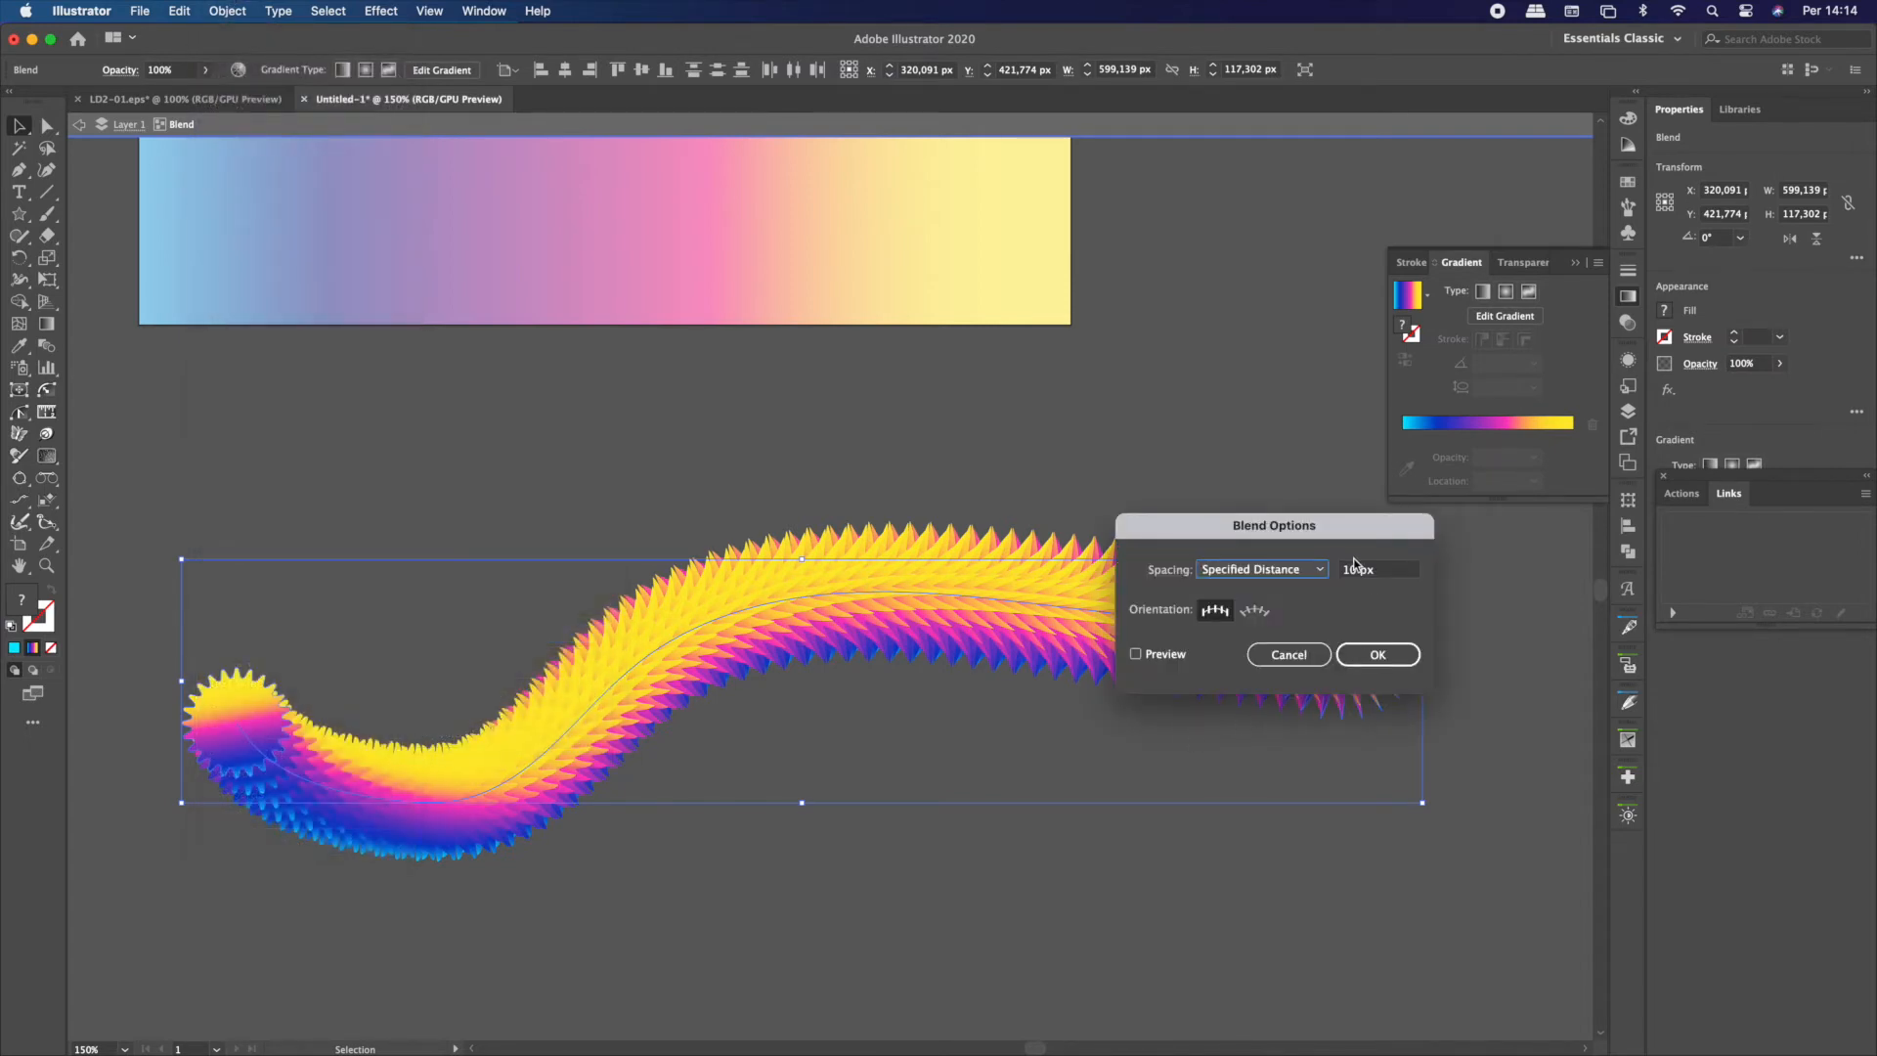
{"action": "triple_click", "coordinate": [1385, 574]}
{"action": "type", "text": "100"}
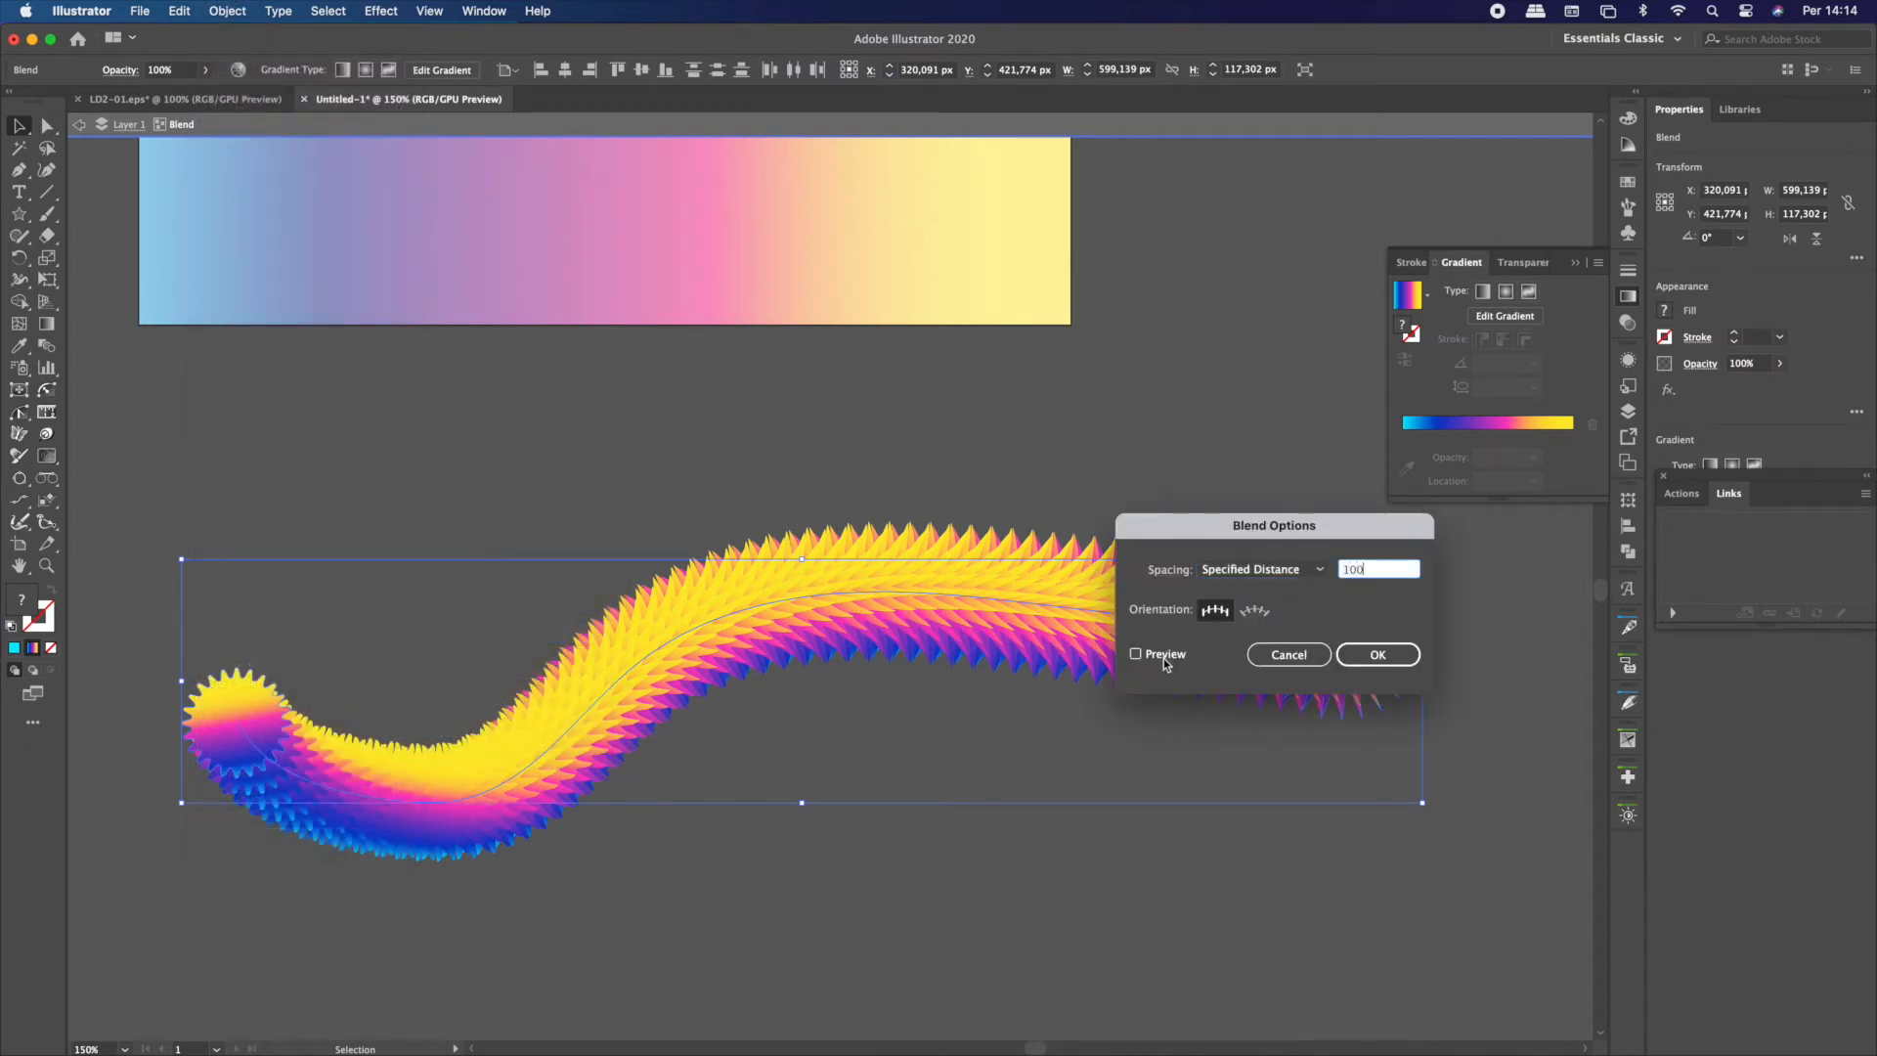
{"action": "left_click", "coordinate": [1158, 655]}
Set the curved blend's specified distance to 0,5 px and apply the blend options
{"action": "left_click", "coordinate": [1383, 572]}
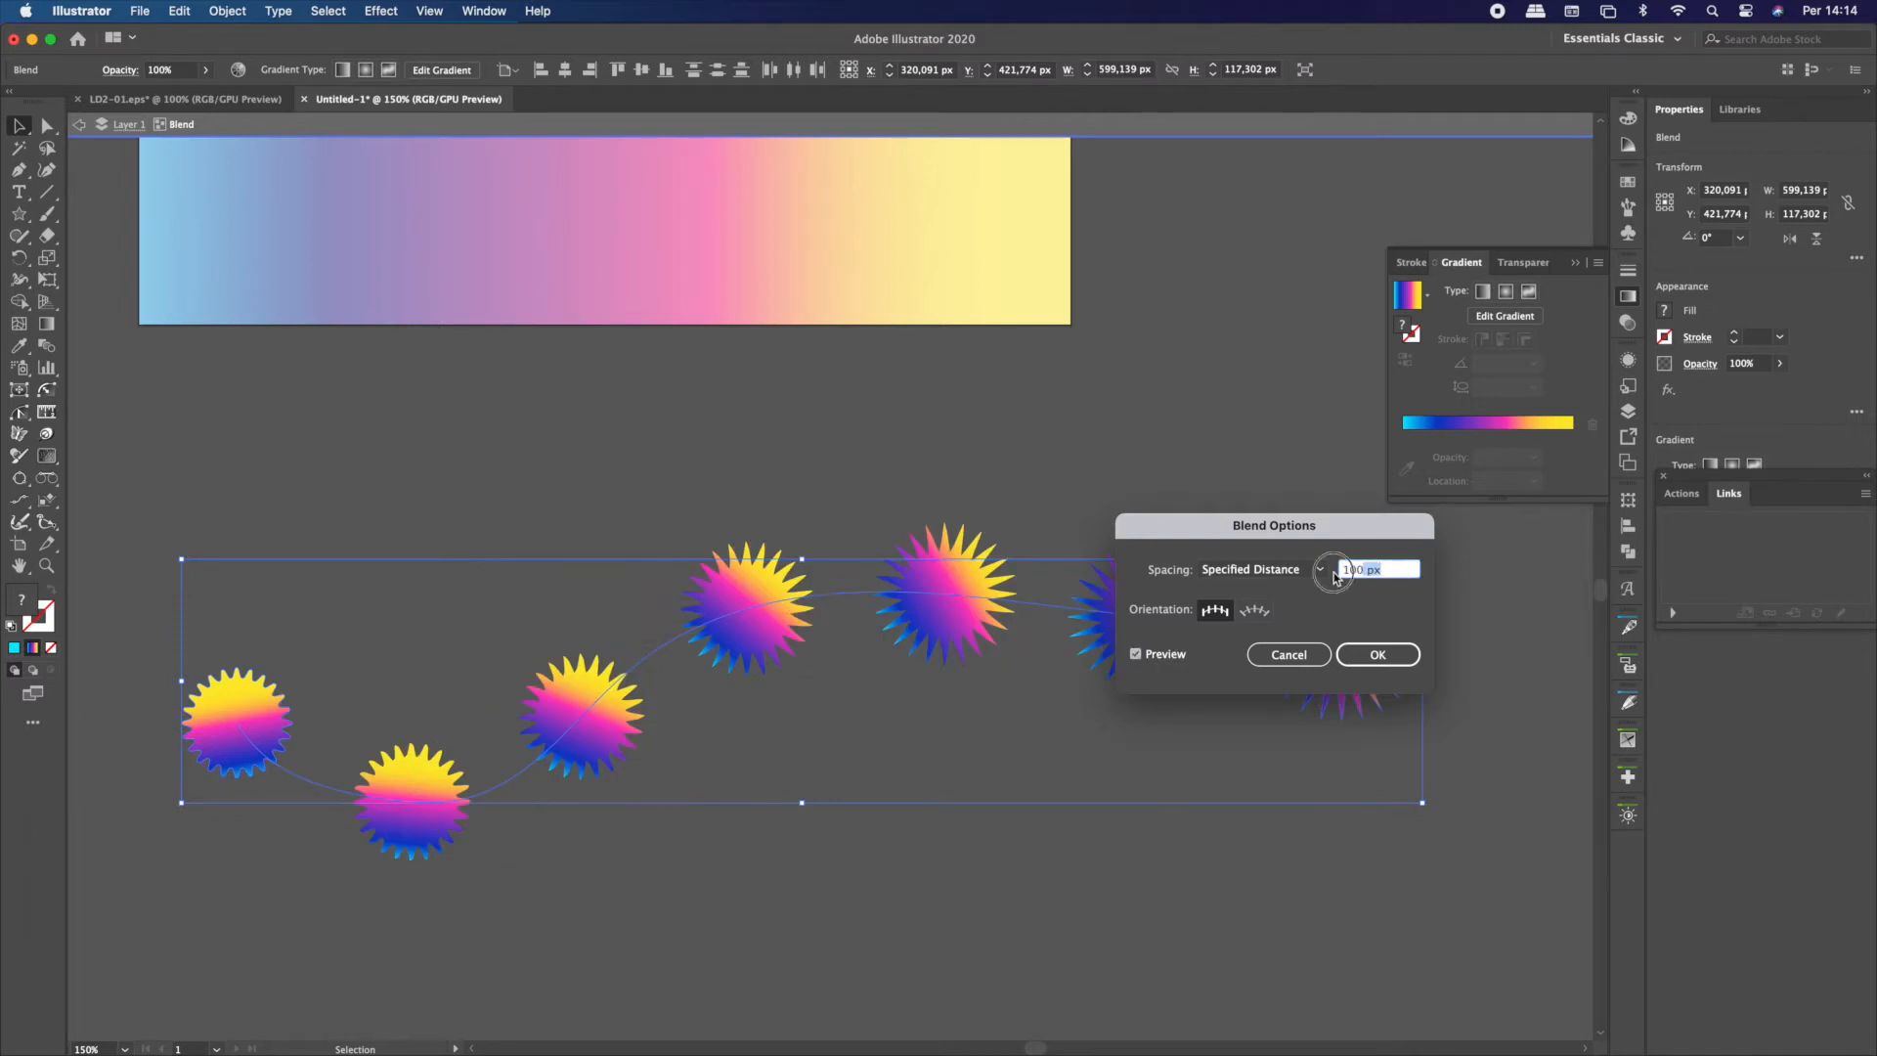
{"action": "key", "text": "Tab"}
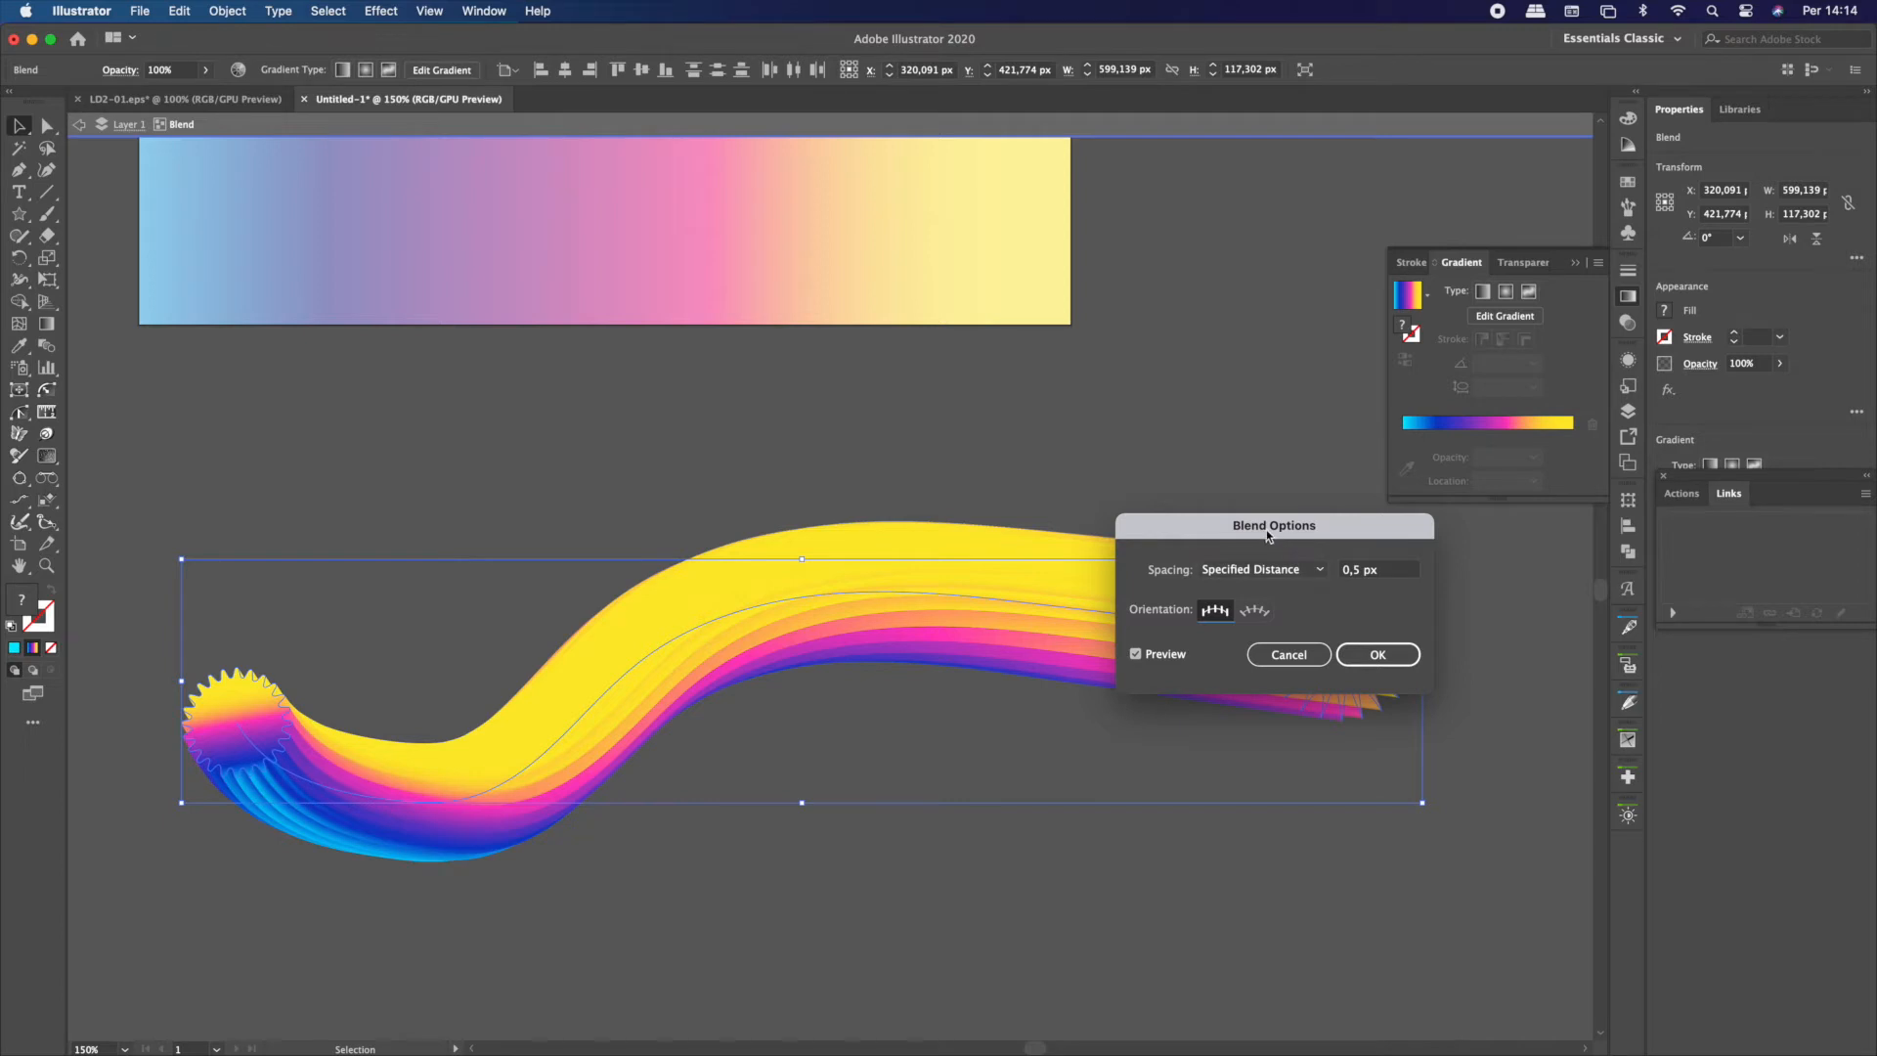
{"action": "left_click_drag", "start_coordinate": [1270, 537], "coordinate": [1217, 322]}
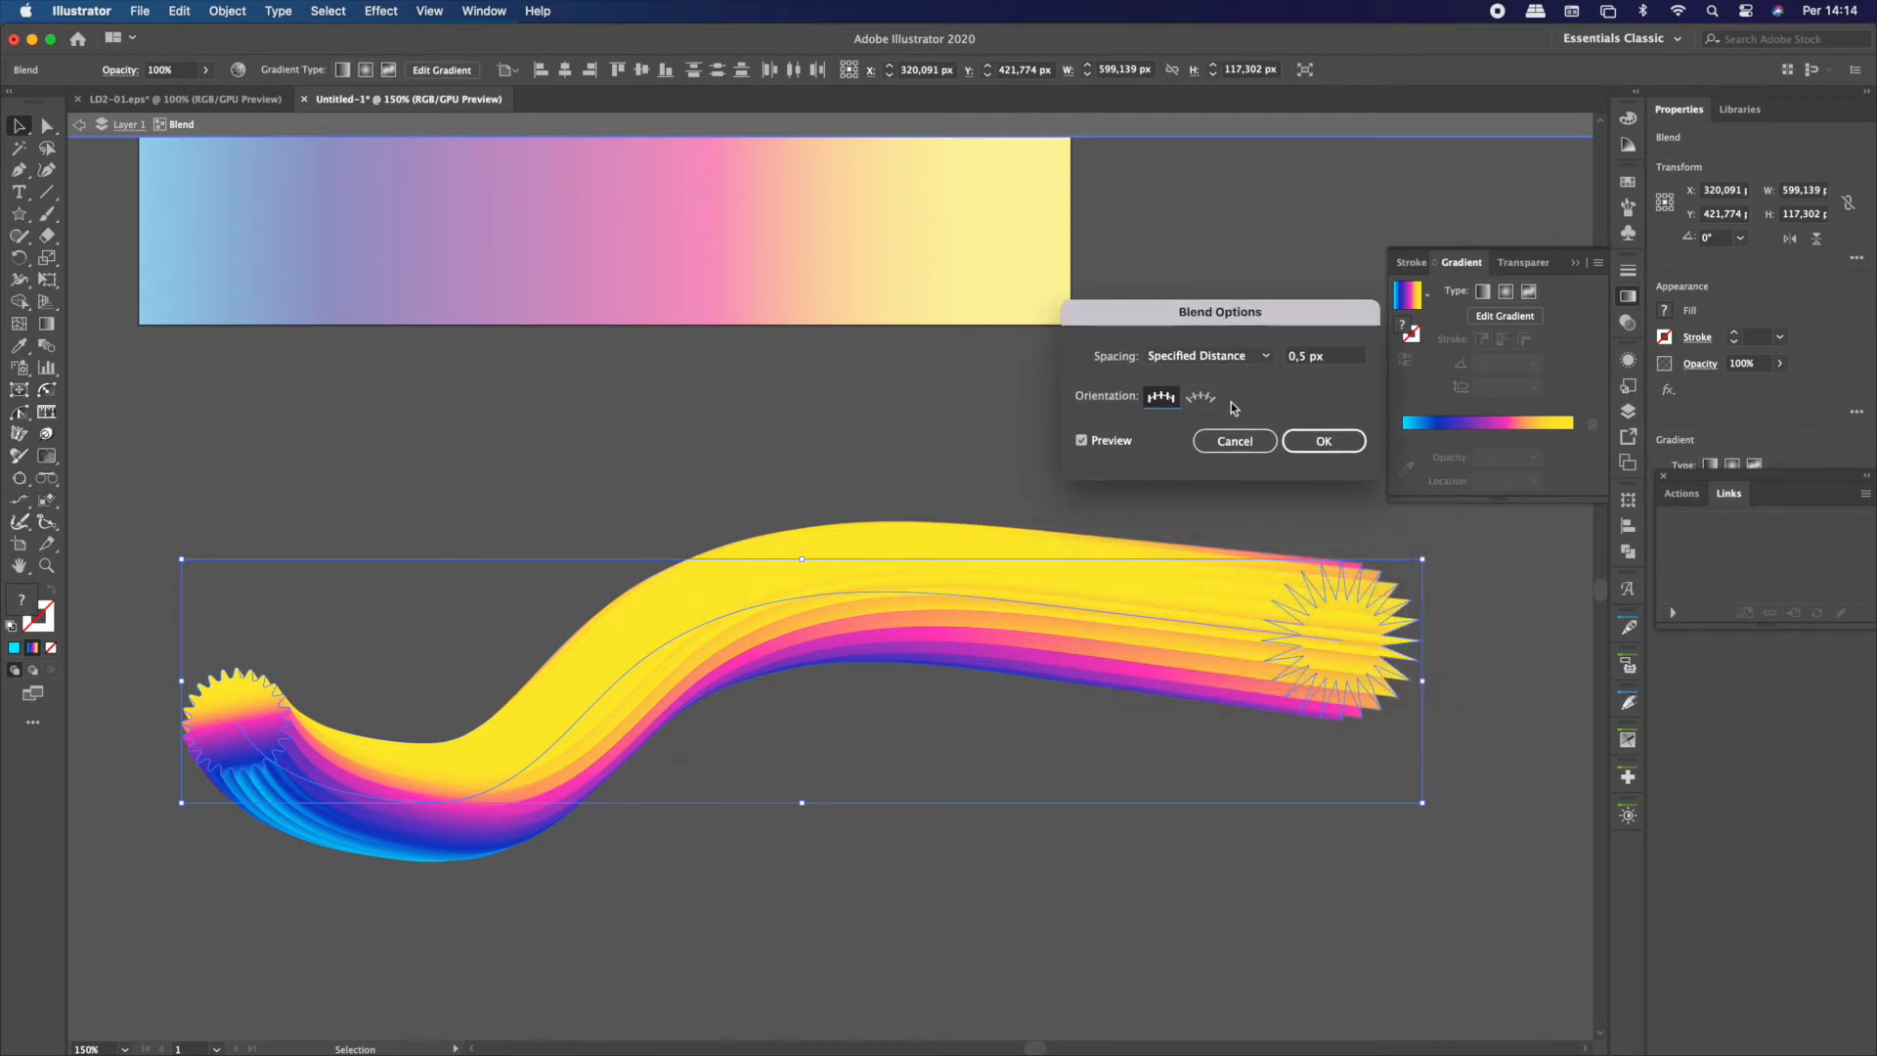
{"action": "left_click", "coordinate": [1324, 441]}
Rotate the pointed end star by about -60,4° and move it up to the background rectangle's lower-right corner
{"action": "left_click", "coordinate": [1320, 568]}
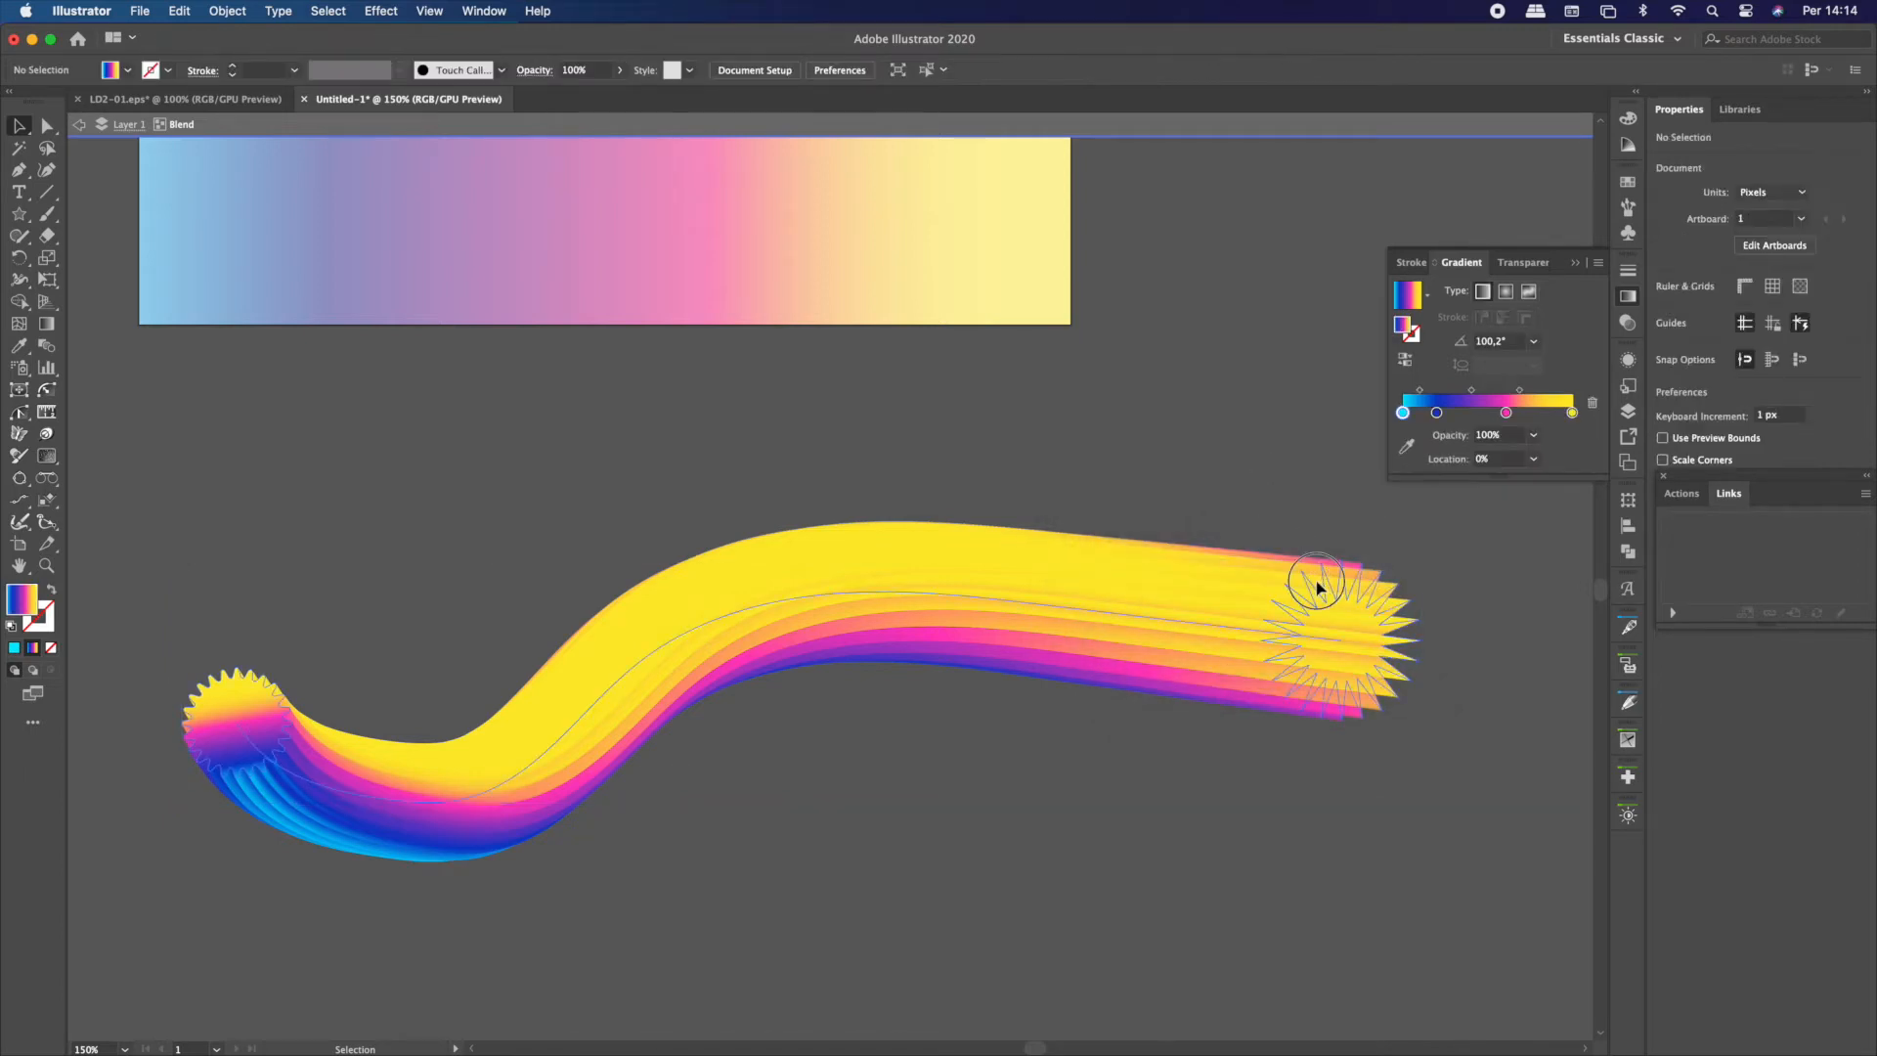
{"action": "left_click", "coordinate": [1317, 586]}
{"action": "left_click_drag", "start_coordinate": [1253, 562], "coordinate": [1290, 528]}
{"action": "left_click_drag", "start_coordinate": [1297, 531], "coordinate": [1122, 327]}
{"action": "left_click", "coordinate": [1369, 519]}
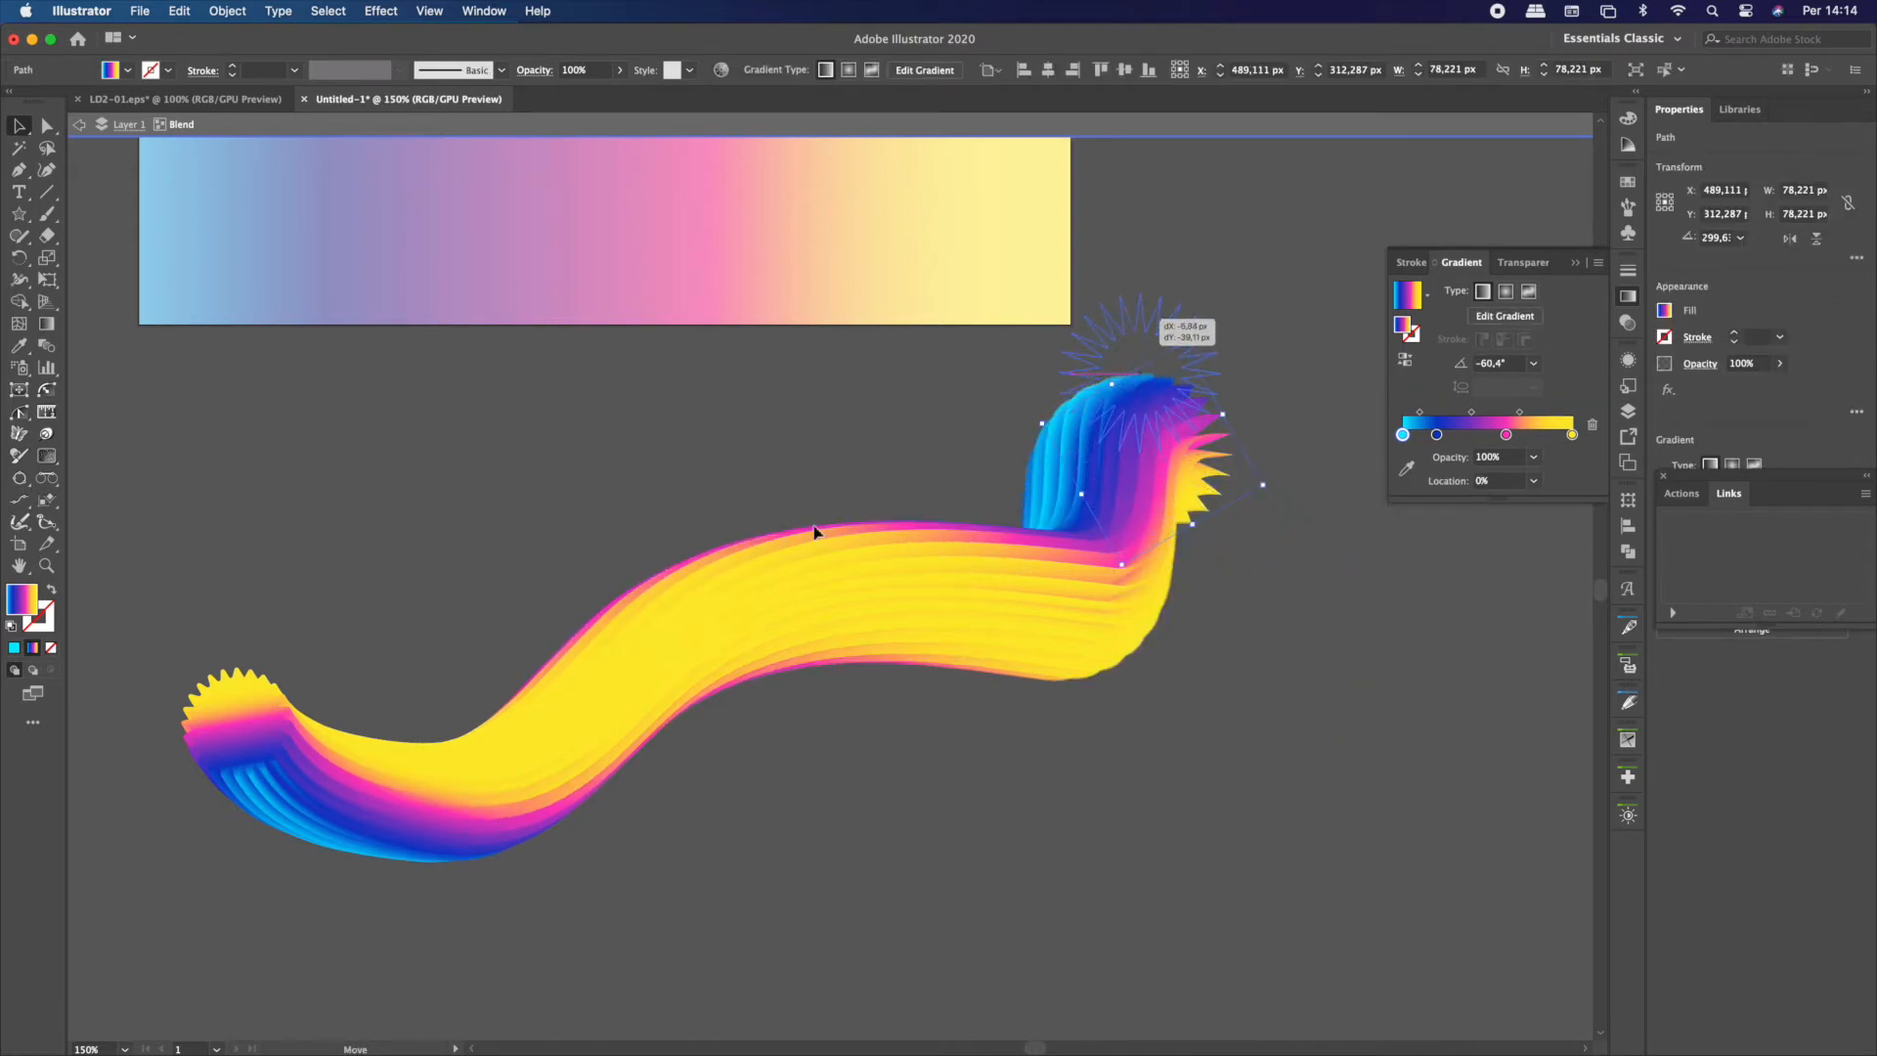
{"action": "left_click", "coordinate": [735, 587]}
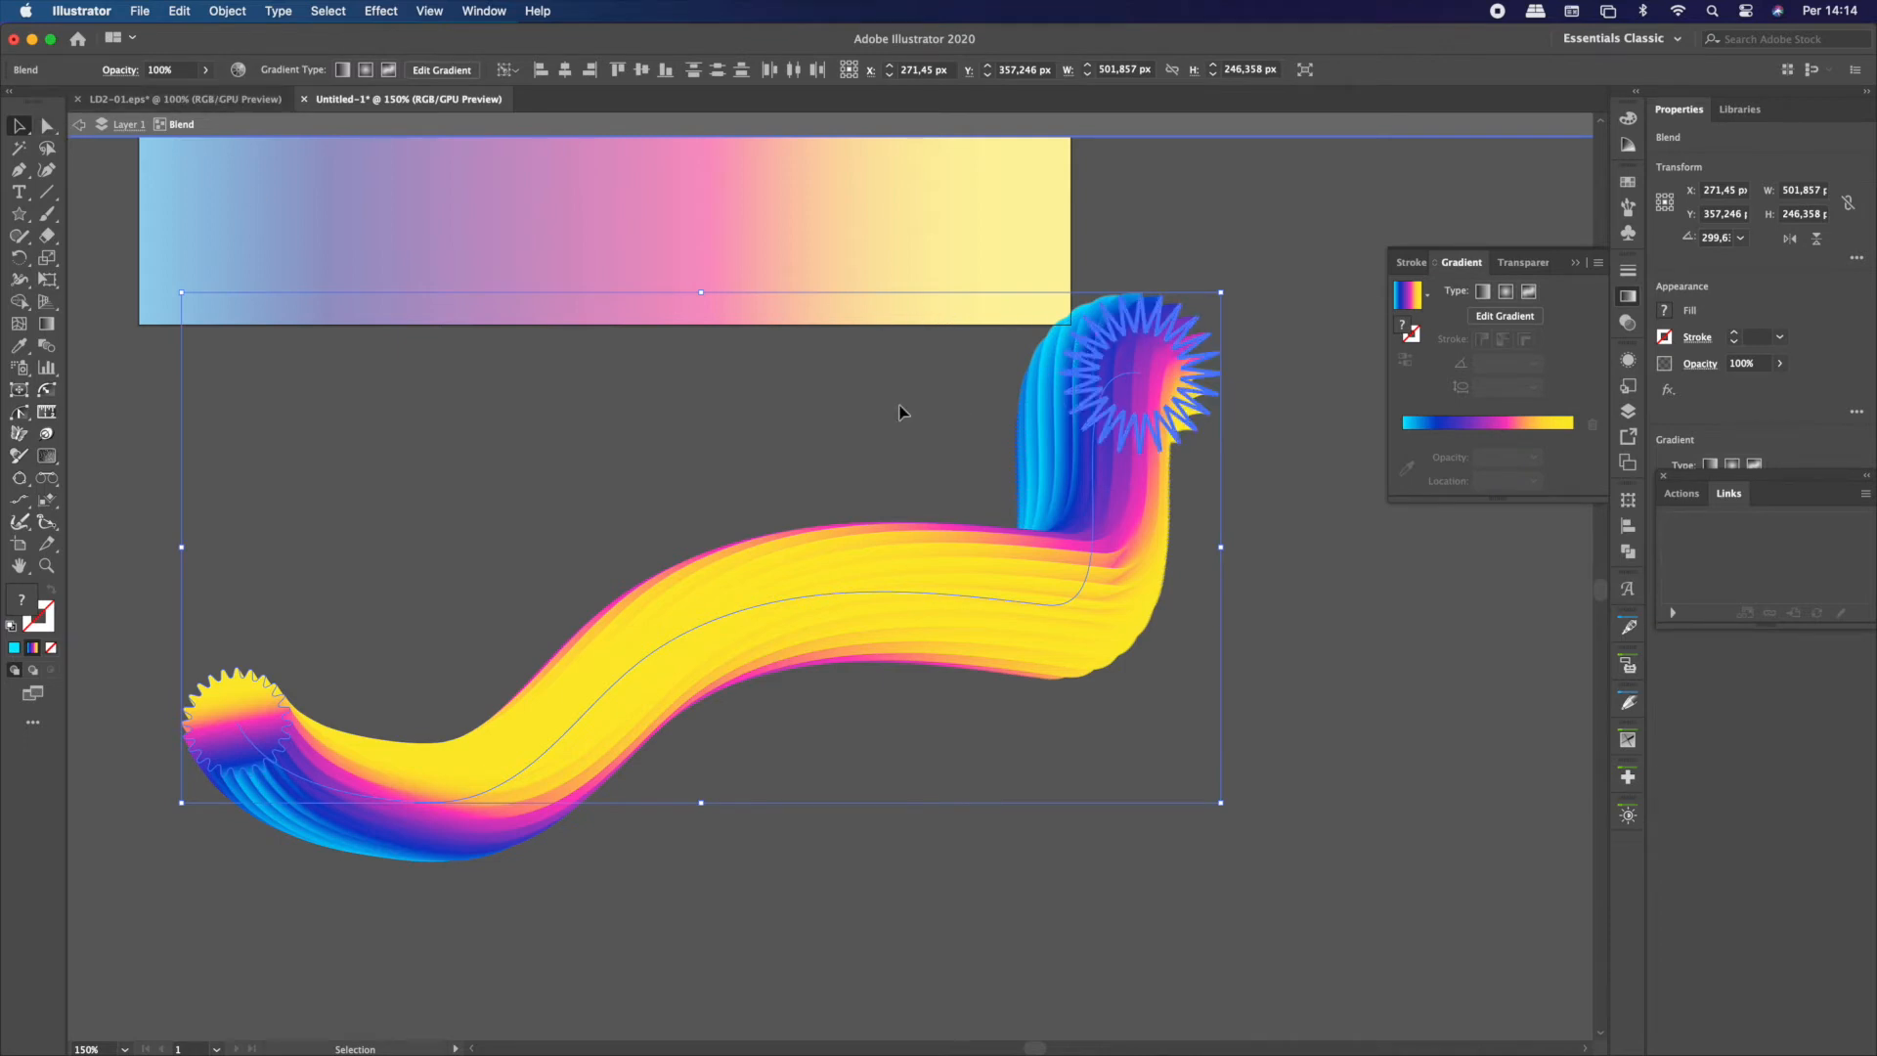
Move the pointed star back down to the blend's right end and rotate the rounded star by about 75,84°
{"action": "left_click", "coordinate": [1066, 346]}
{"action": "left_click_drag", "start_coordinate": [1095, 344], "coordinate": [1291, 524]}
{"action": "left_click", "coordinate": [244, 684]}
{"action": "left_click_drag", "start_coordinate": [172, 666], "coordinate": [144, 788]}
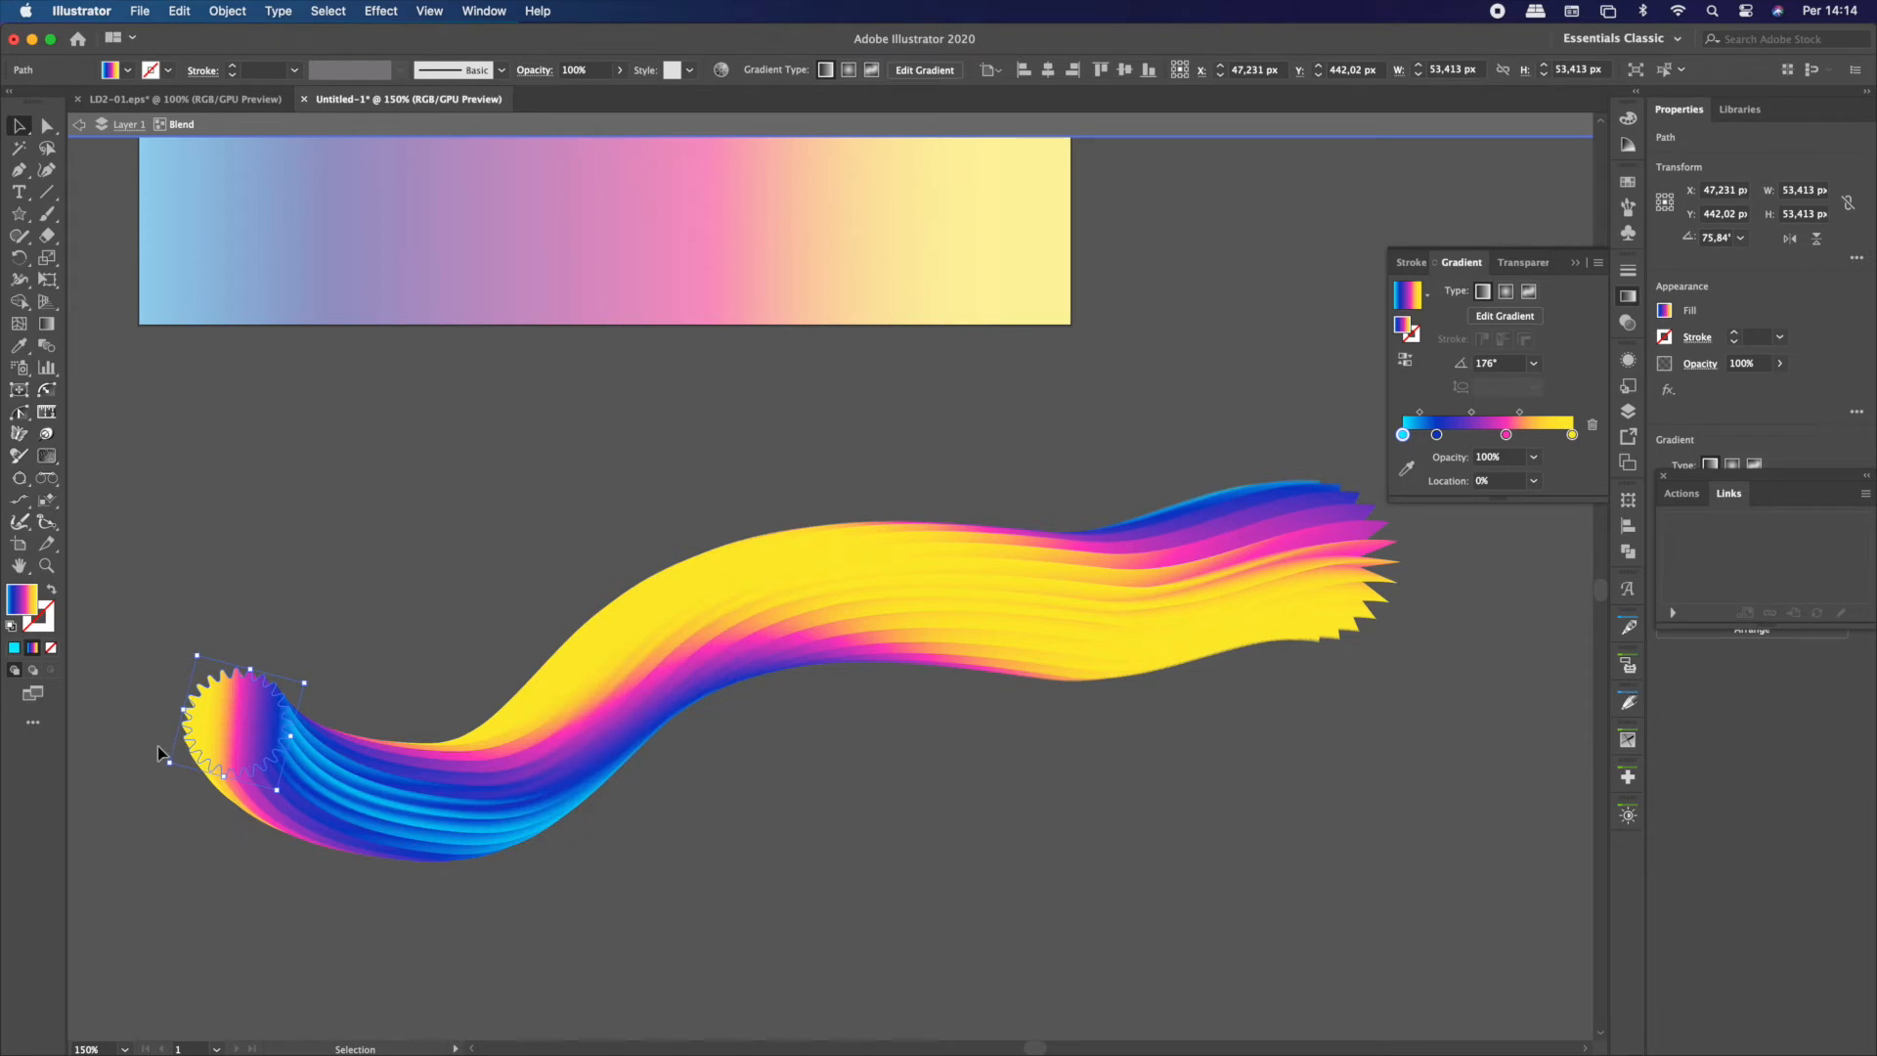
Try a slight rotation of the pointed end star and move it down so the blend's right end slopes downward
{"action": "left_click", "coordinate": [1291, 561]}
{"action": "left_click", "coordinate": [1287, 534]}
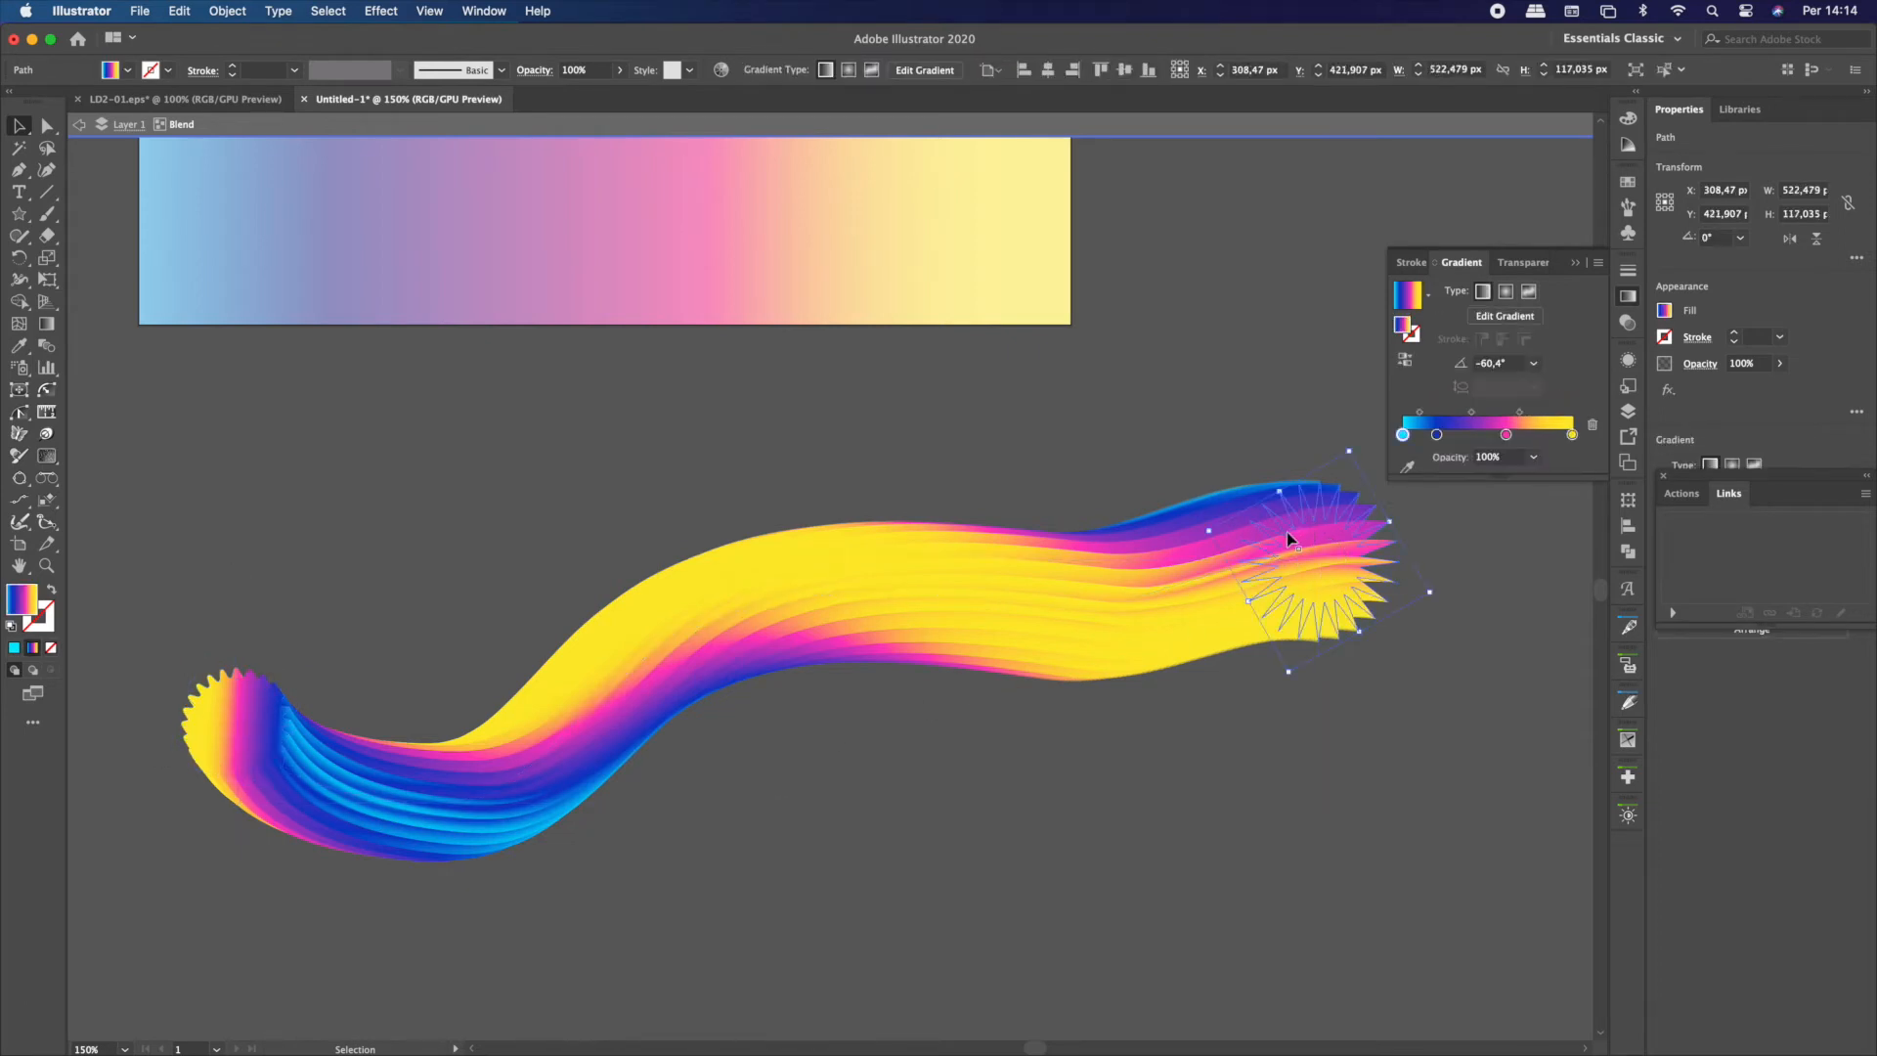
{"action": "mouse_move", "coordinate": [1208, 530]}
{"action": "left_mouse_down"}
{"action": "mouse_move", "coordinate": [1200, 572]}
{"action": "mouse_move", "coordinate": [1215, 470]}
{"action": "mouse_move", "coordinate": [1242, 467]}
{"action": "mouse_move", "coordinate": [1215, 512]}
{"action": "left_mouse_up"}
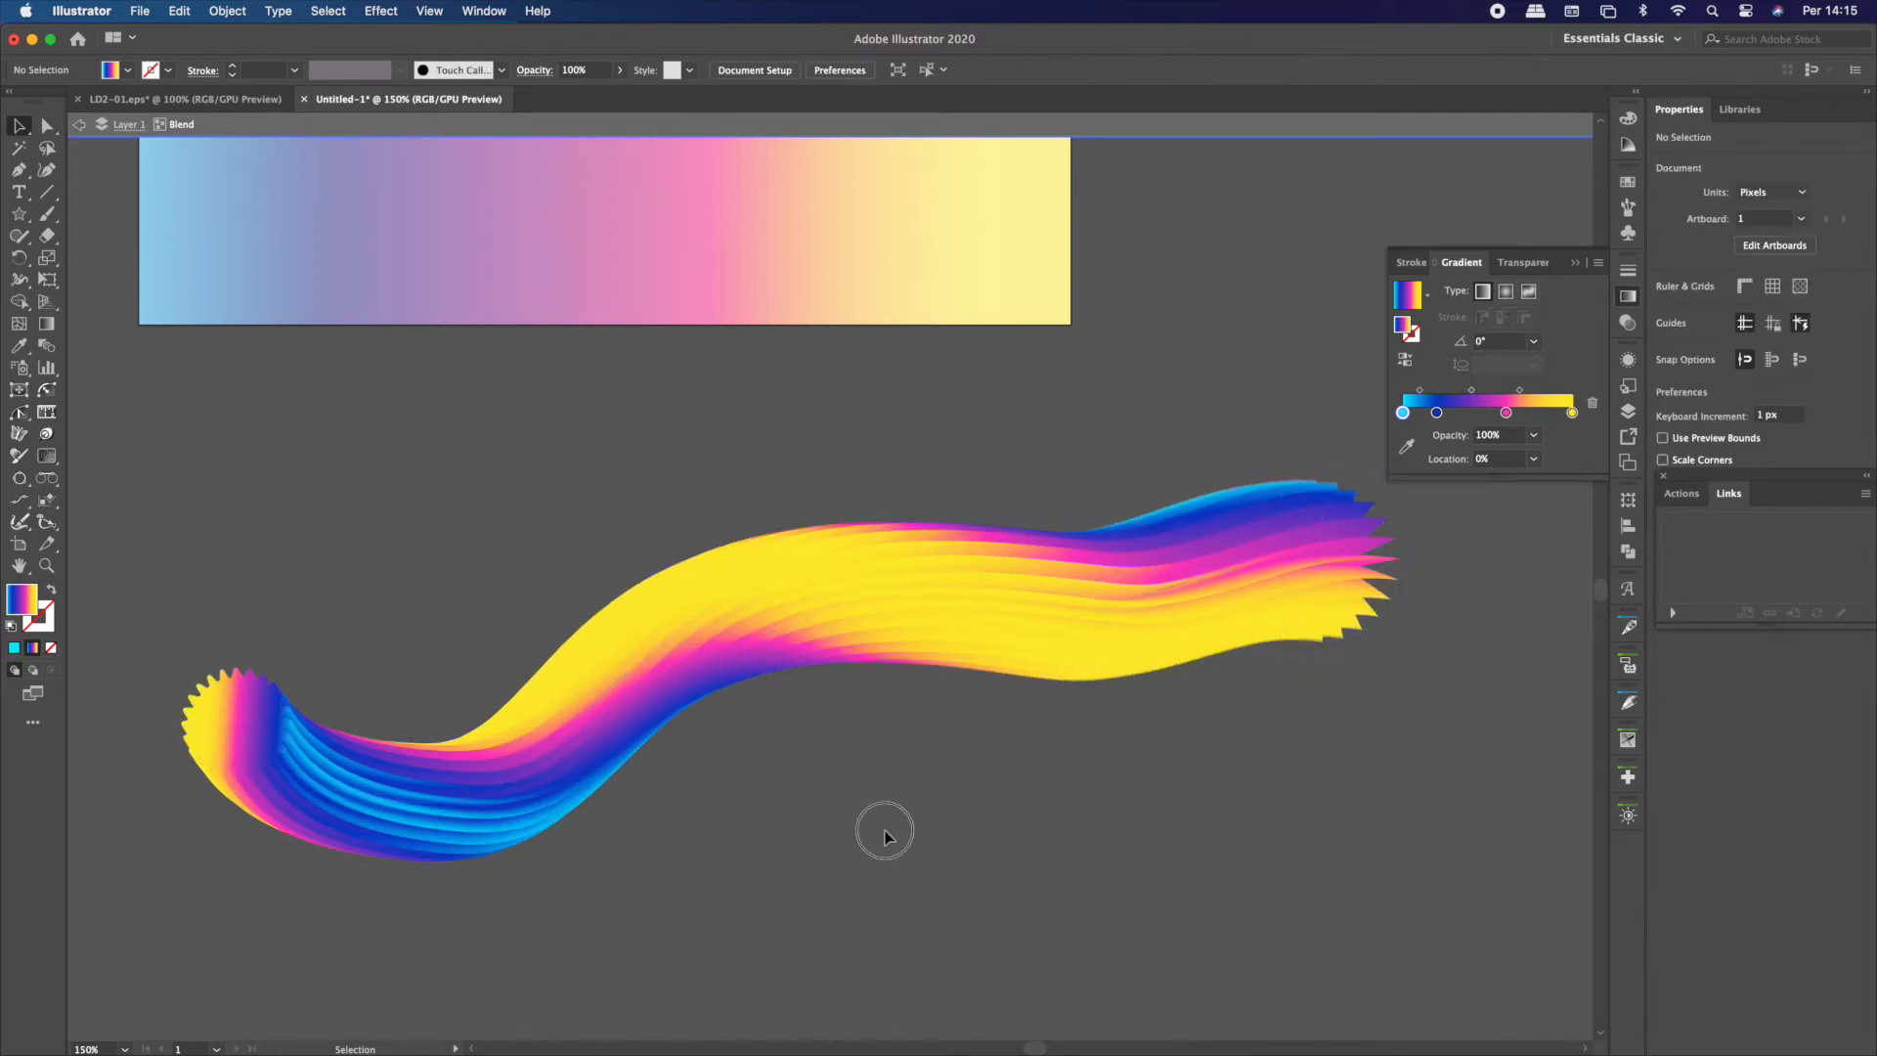
{"action": "left_click_drag", "start_coordinate": [1273, 548], "coordinate": [1264, 651]}
Remove the two anchor points on the blend spine that lie between its middle anchor and its right end
{"action": "left_click", "coordinate": [763, 606]}
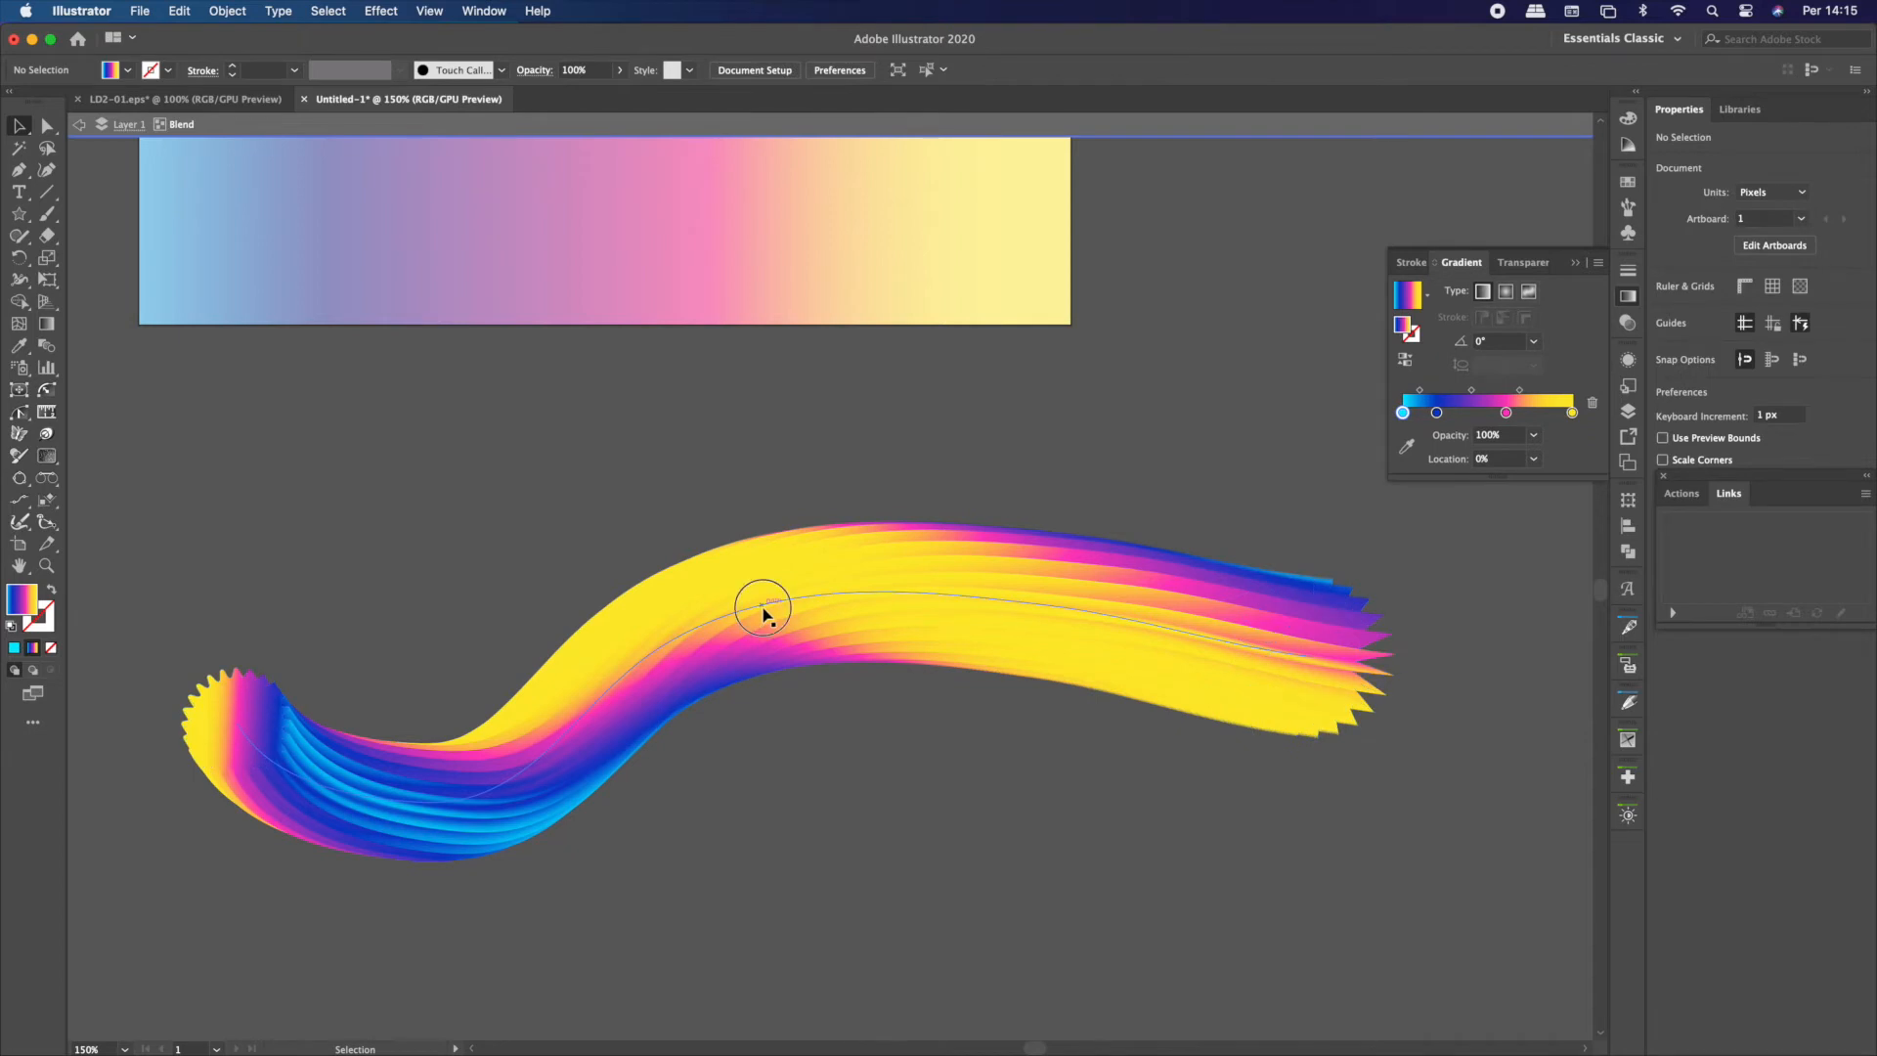
{"action": "left_click", "coordinate": [46, 125]}
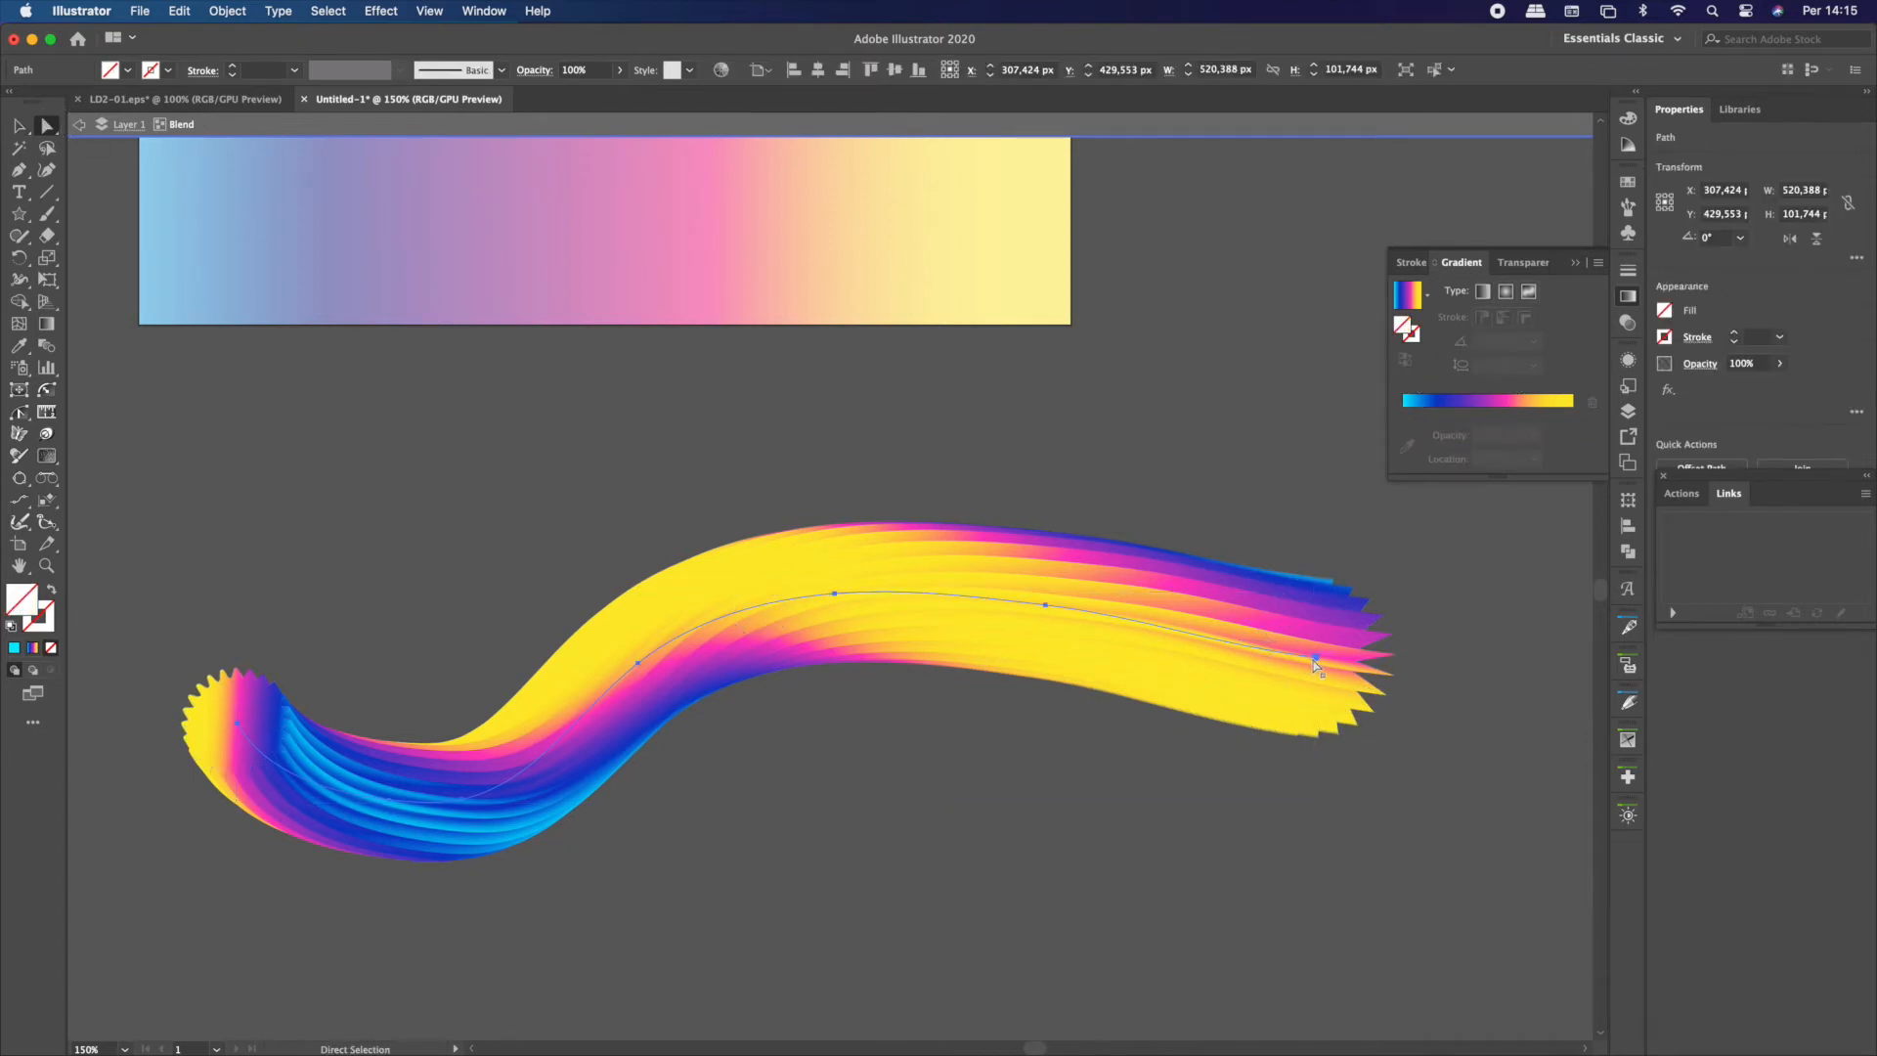
{"action": "left_click", "coordinate": [1046, 606]}
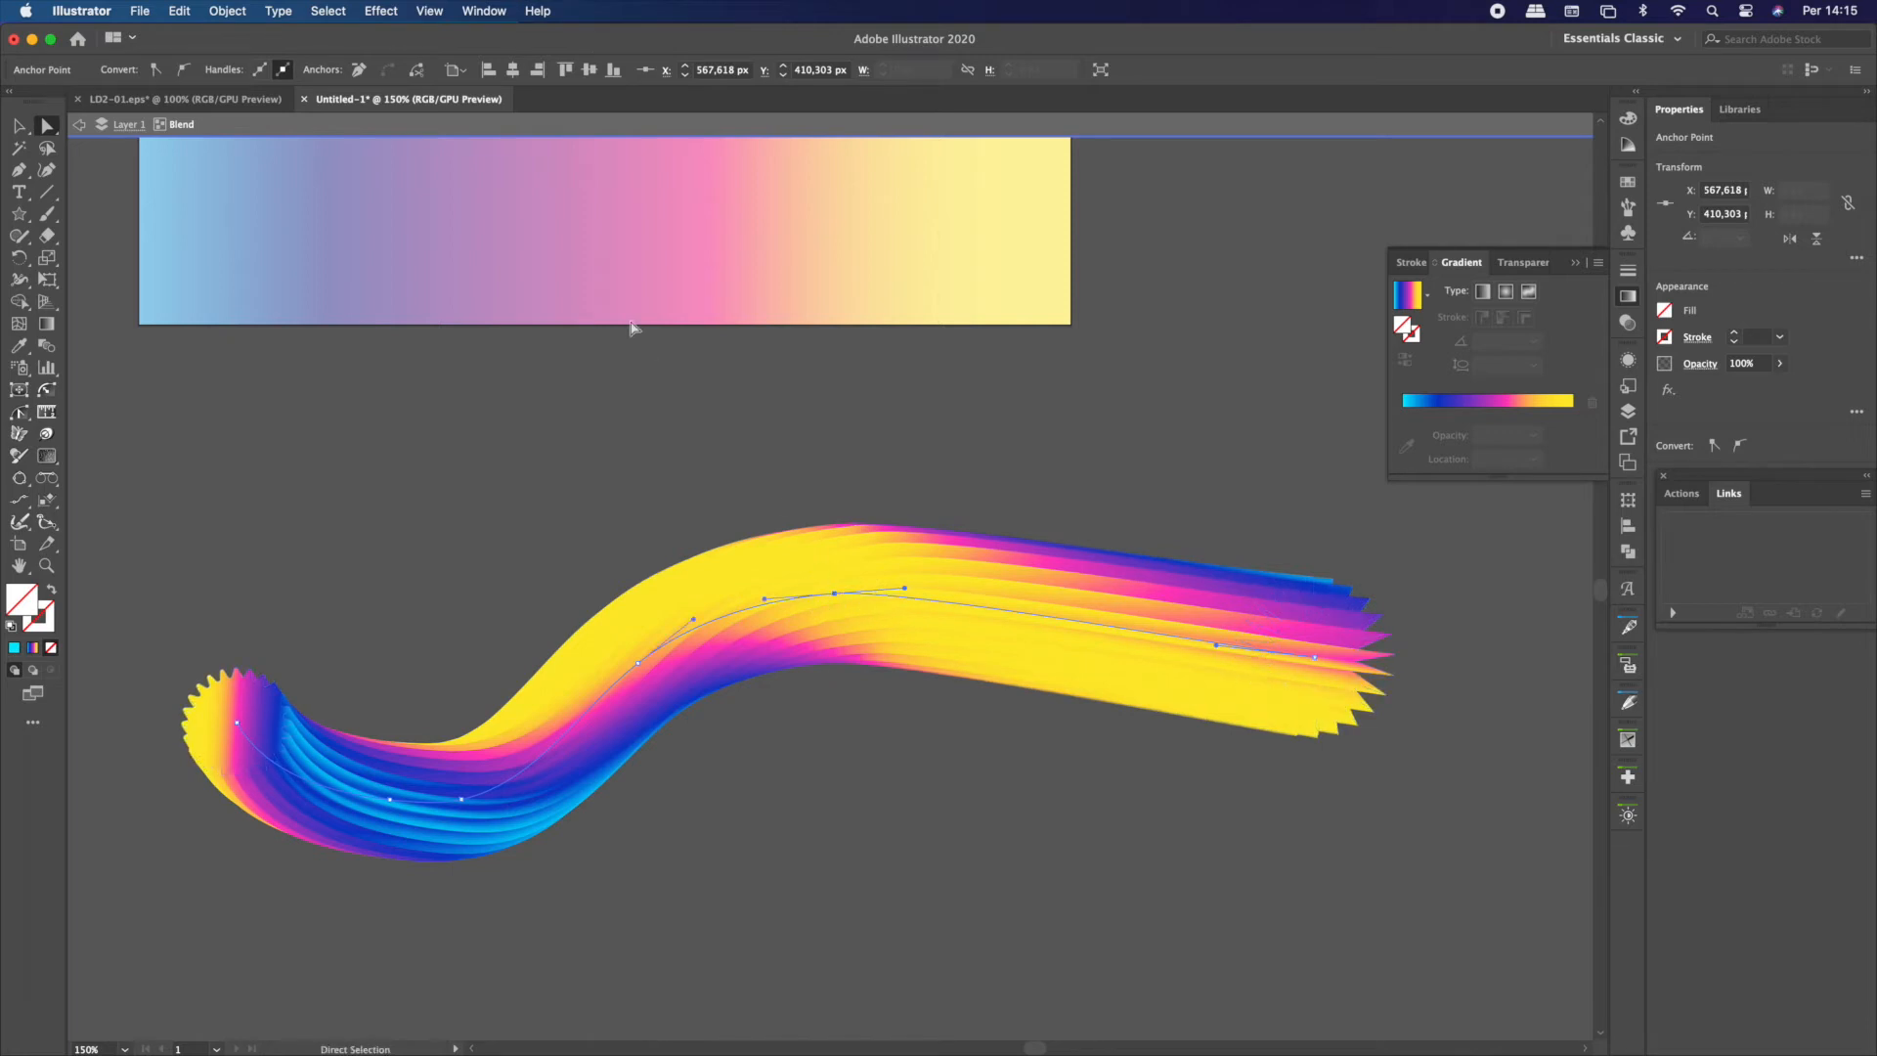
{"action": "left_click", "coordinate": [359, 69]}
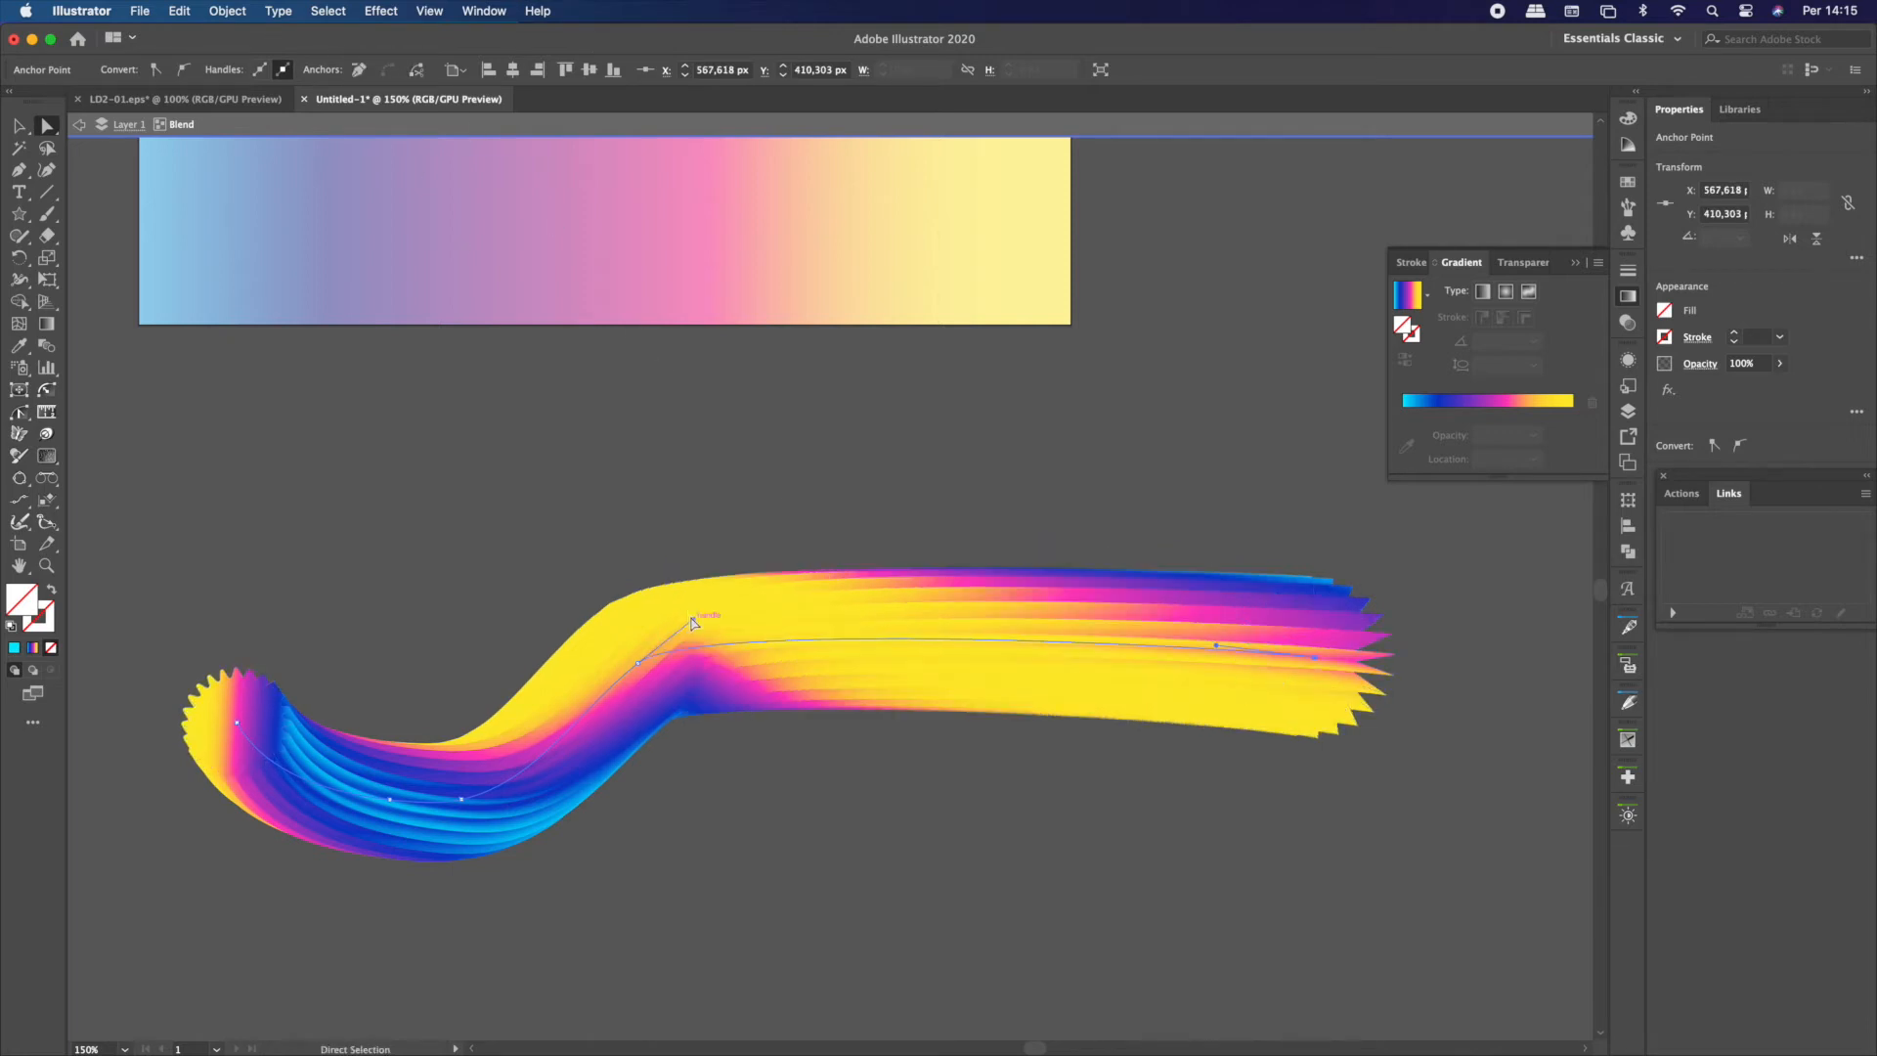
Delete the spine's lower-left anchor, then move the remaining middle anchor right and extend its handles to form a smooth S-wave
{"action": "left_click_drag", "start_coordinate": [693, 623], "coordinate": [748, 324]}
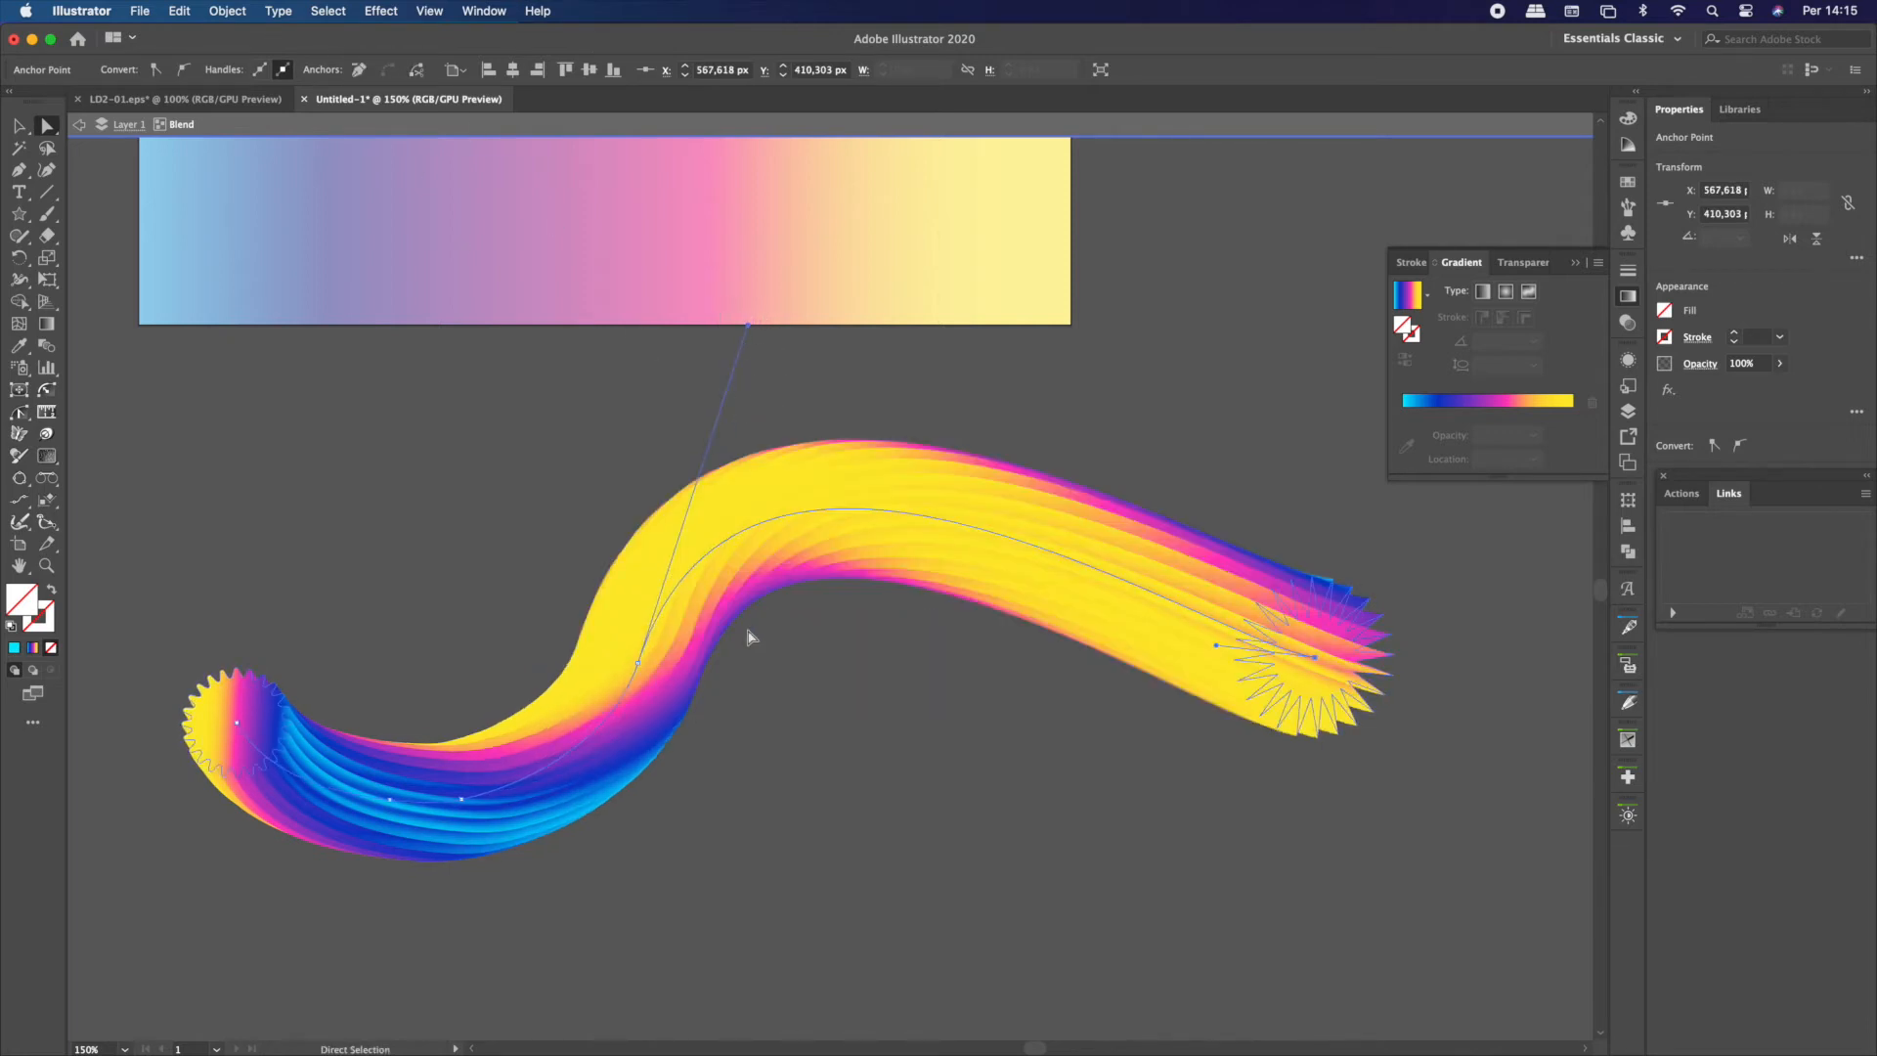
{"action": "left_click_drag", "start_coordinate": [636, 662], "coordinate": [801, 649]}
{"action": "left_click", "coordinate": [396, 798]}
{"action": "left_click", "coordinate": [361, 70]}
{"action": "left_click", "coordinate": [801, 647]}
{"action": "left_click_drag", "start_coordinate": [777, 718], "coordinate": [592, 884]}
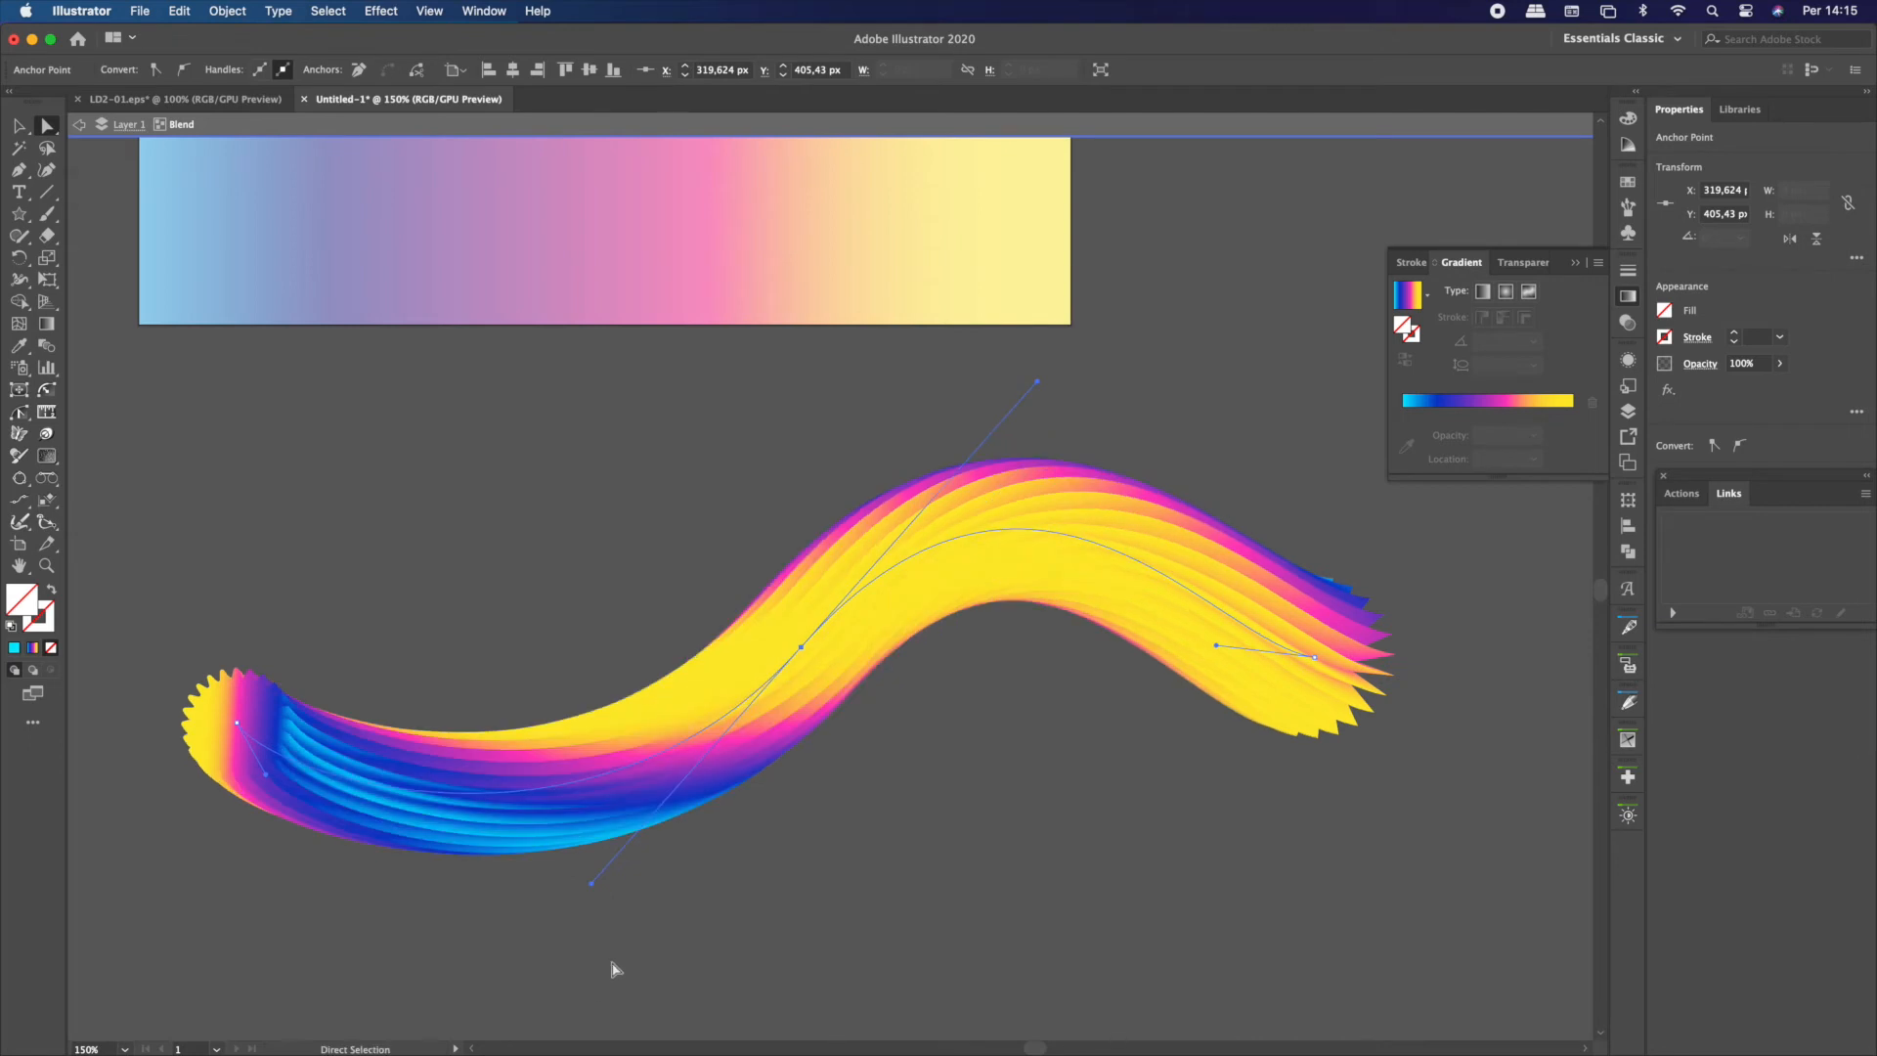
Move the pointed end star left and down, and rotate the rounded star to about 84,87°
{"action": "left_click", "coordinate": [18, 126]}
{"action": "left_click", "coordinate": [469, 503]}
{"action": "left_click_drag", "start_coordinate": [1239, 642], "coordinate": [1184, 684]}
{"action": "left_click", "coordinate": [231, 687]}
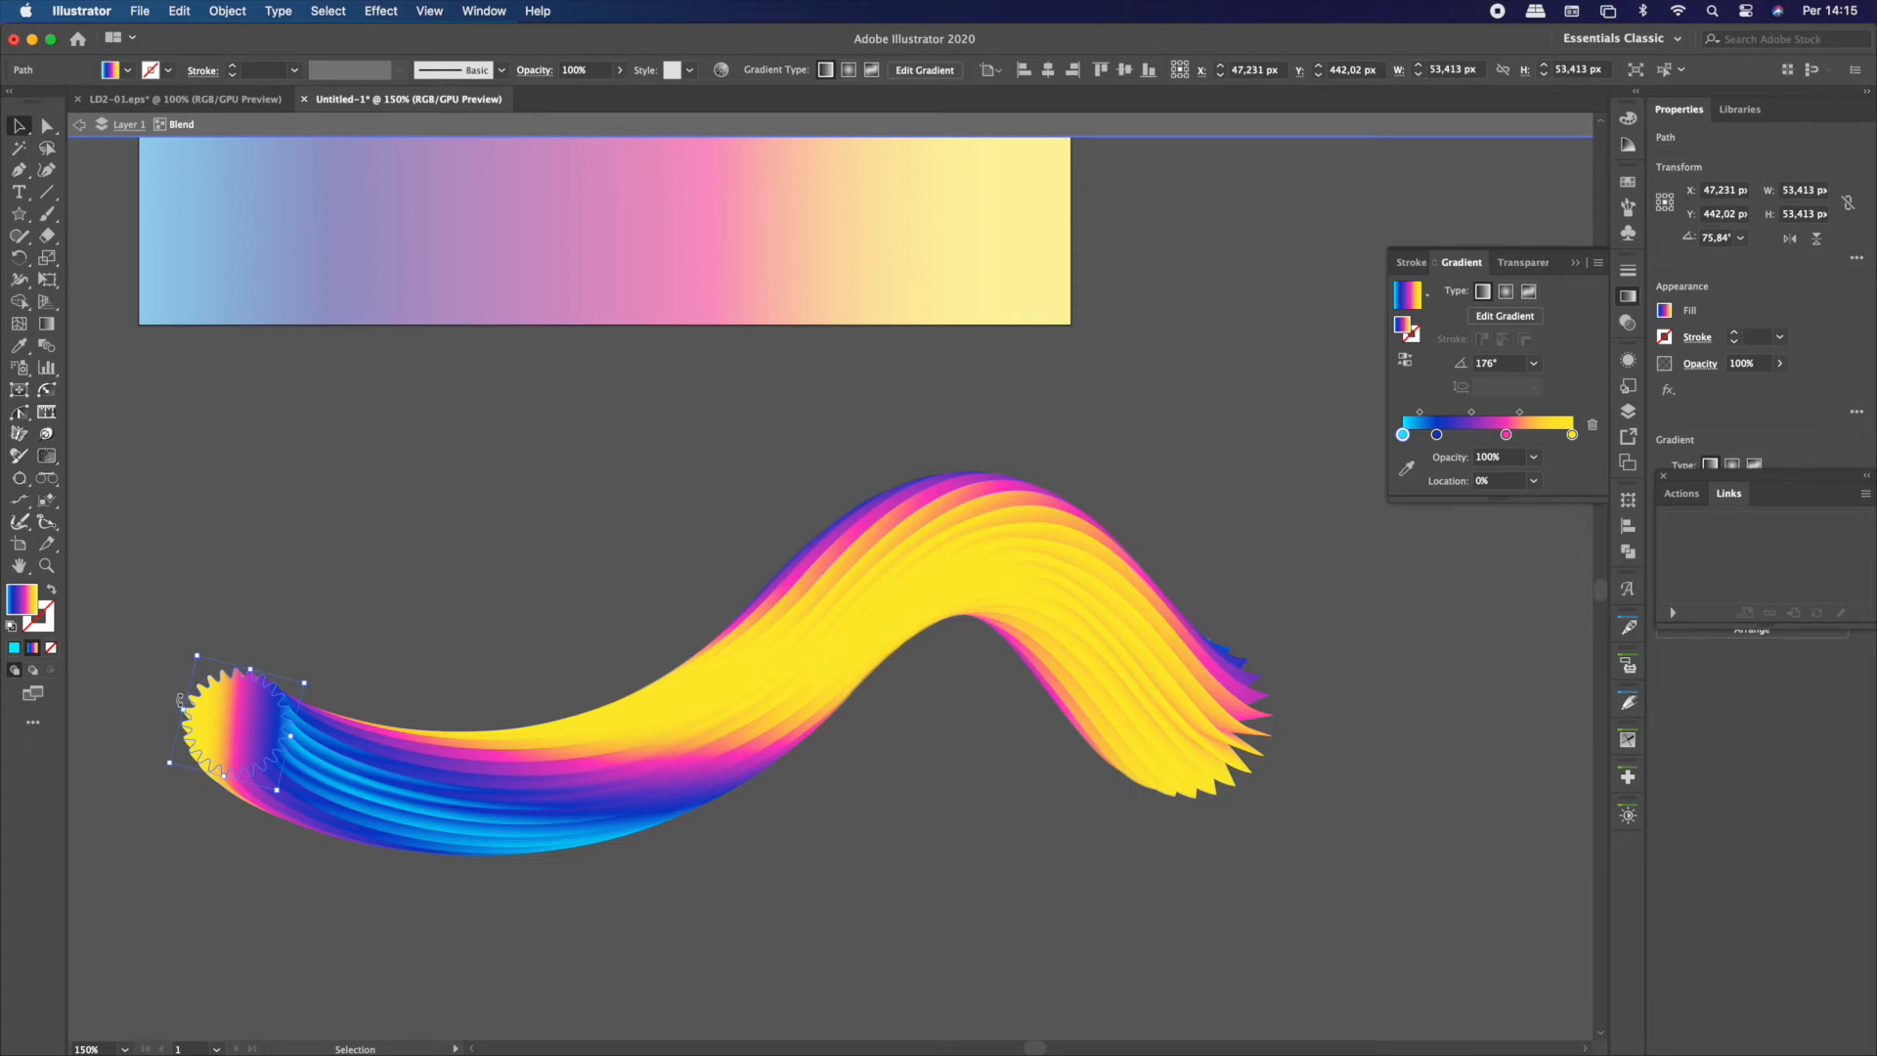
{"action": "mouse_move", "coordinate": [179, 712]}
{"action": "left_mouse_down"}
{"action": "mouse_move", "coordinate": [174, 692]}
{"action": "mouse_move", "coordinate": [176, 719]}
{"action": "left_mouse_up"}
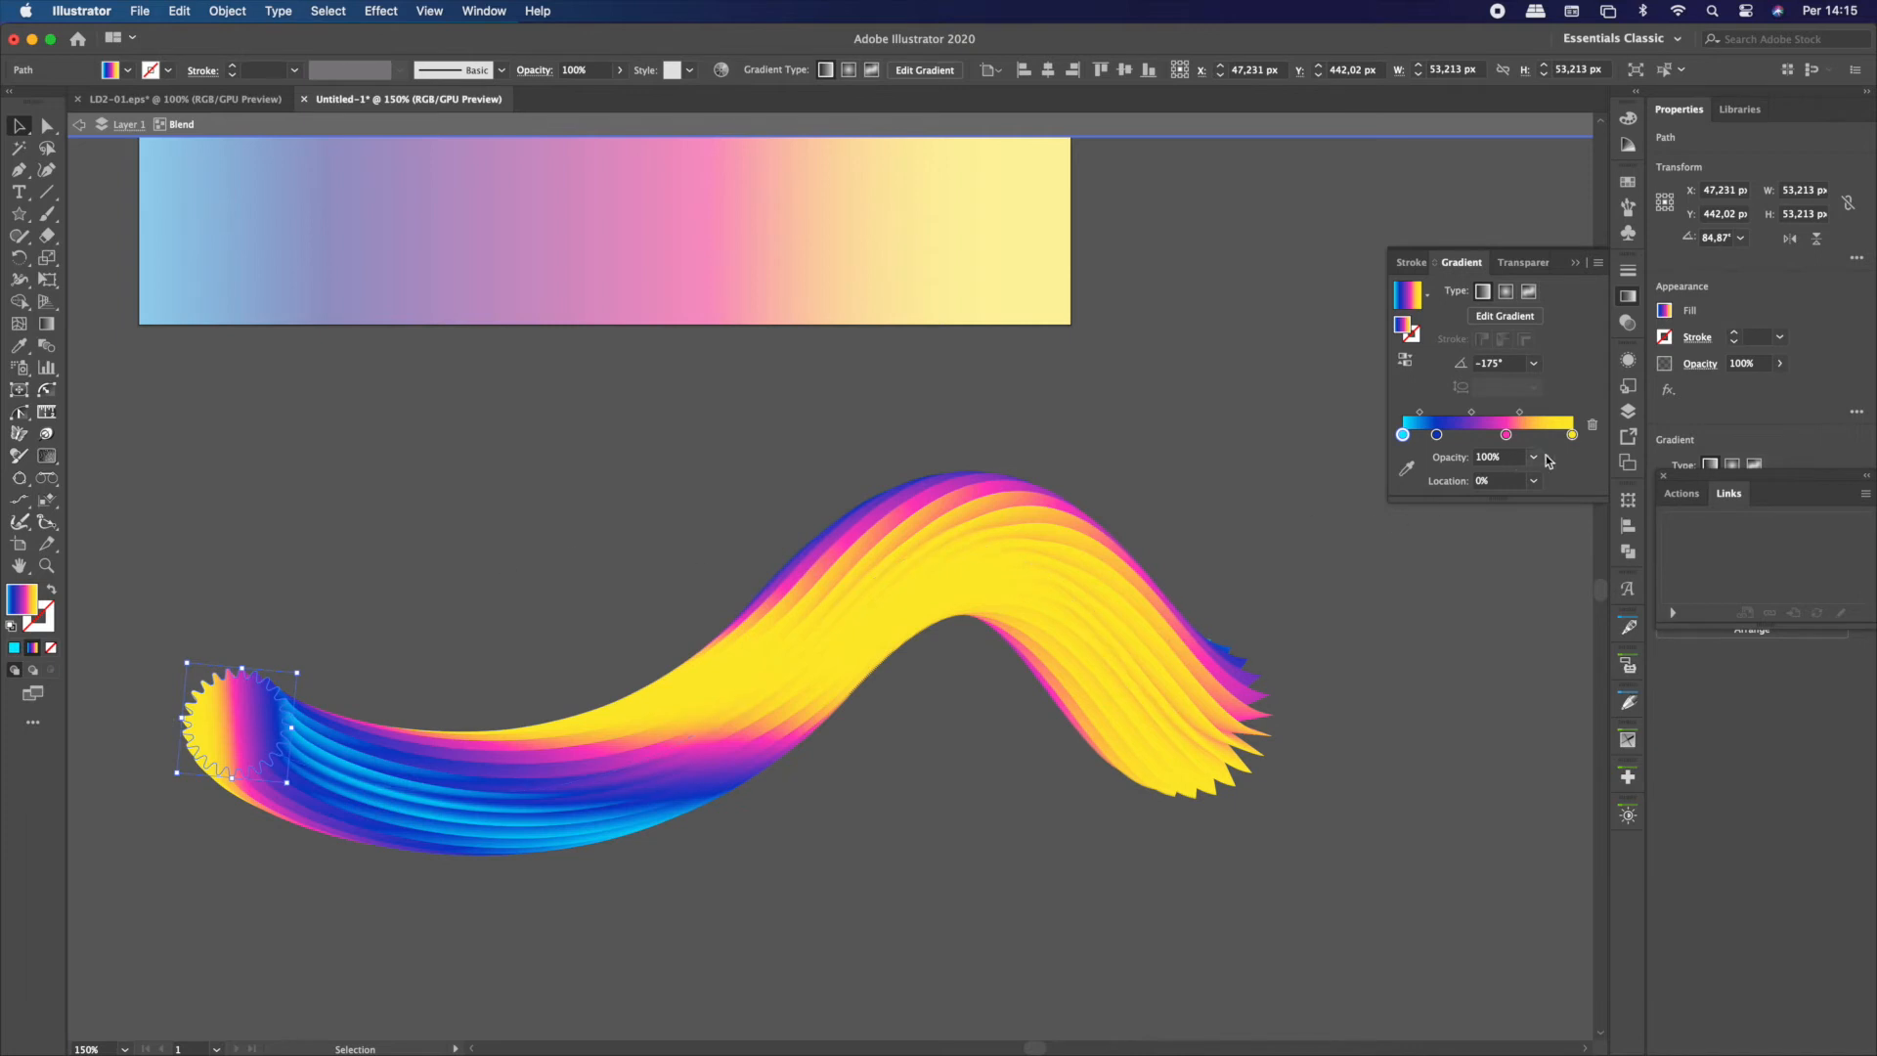
Turn the yellow gradient stop of the rounded star orange with a green value of 190, and leave isolation mode
{"action": "left_click", "coordinate": [1572, 436]}
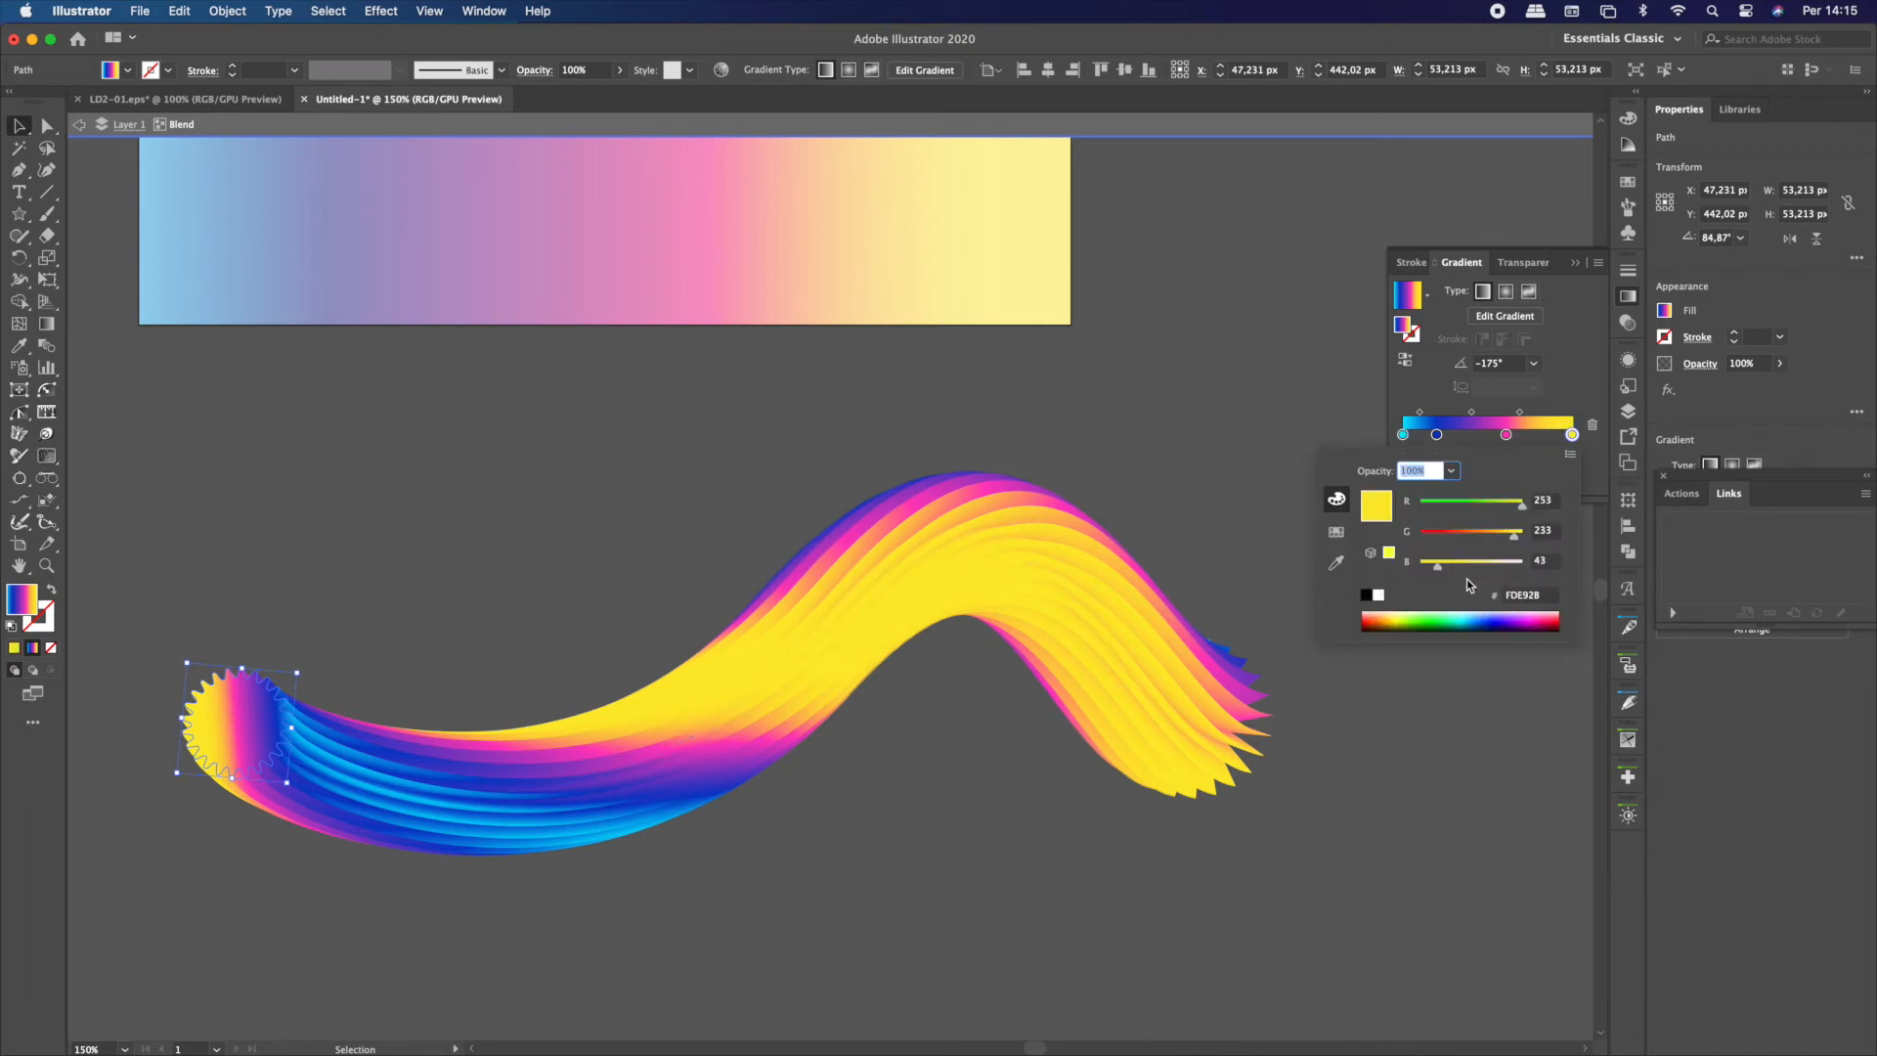
{"action": "left_click_drag", "start_coordinate": [1499, 541], "coordinate": [1498, 538]}
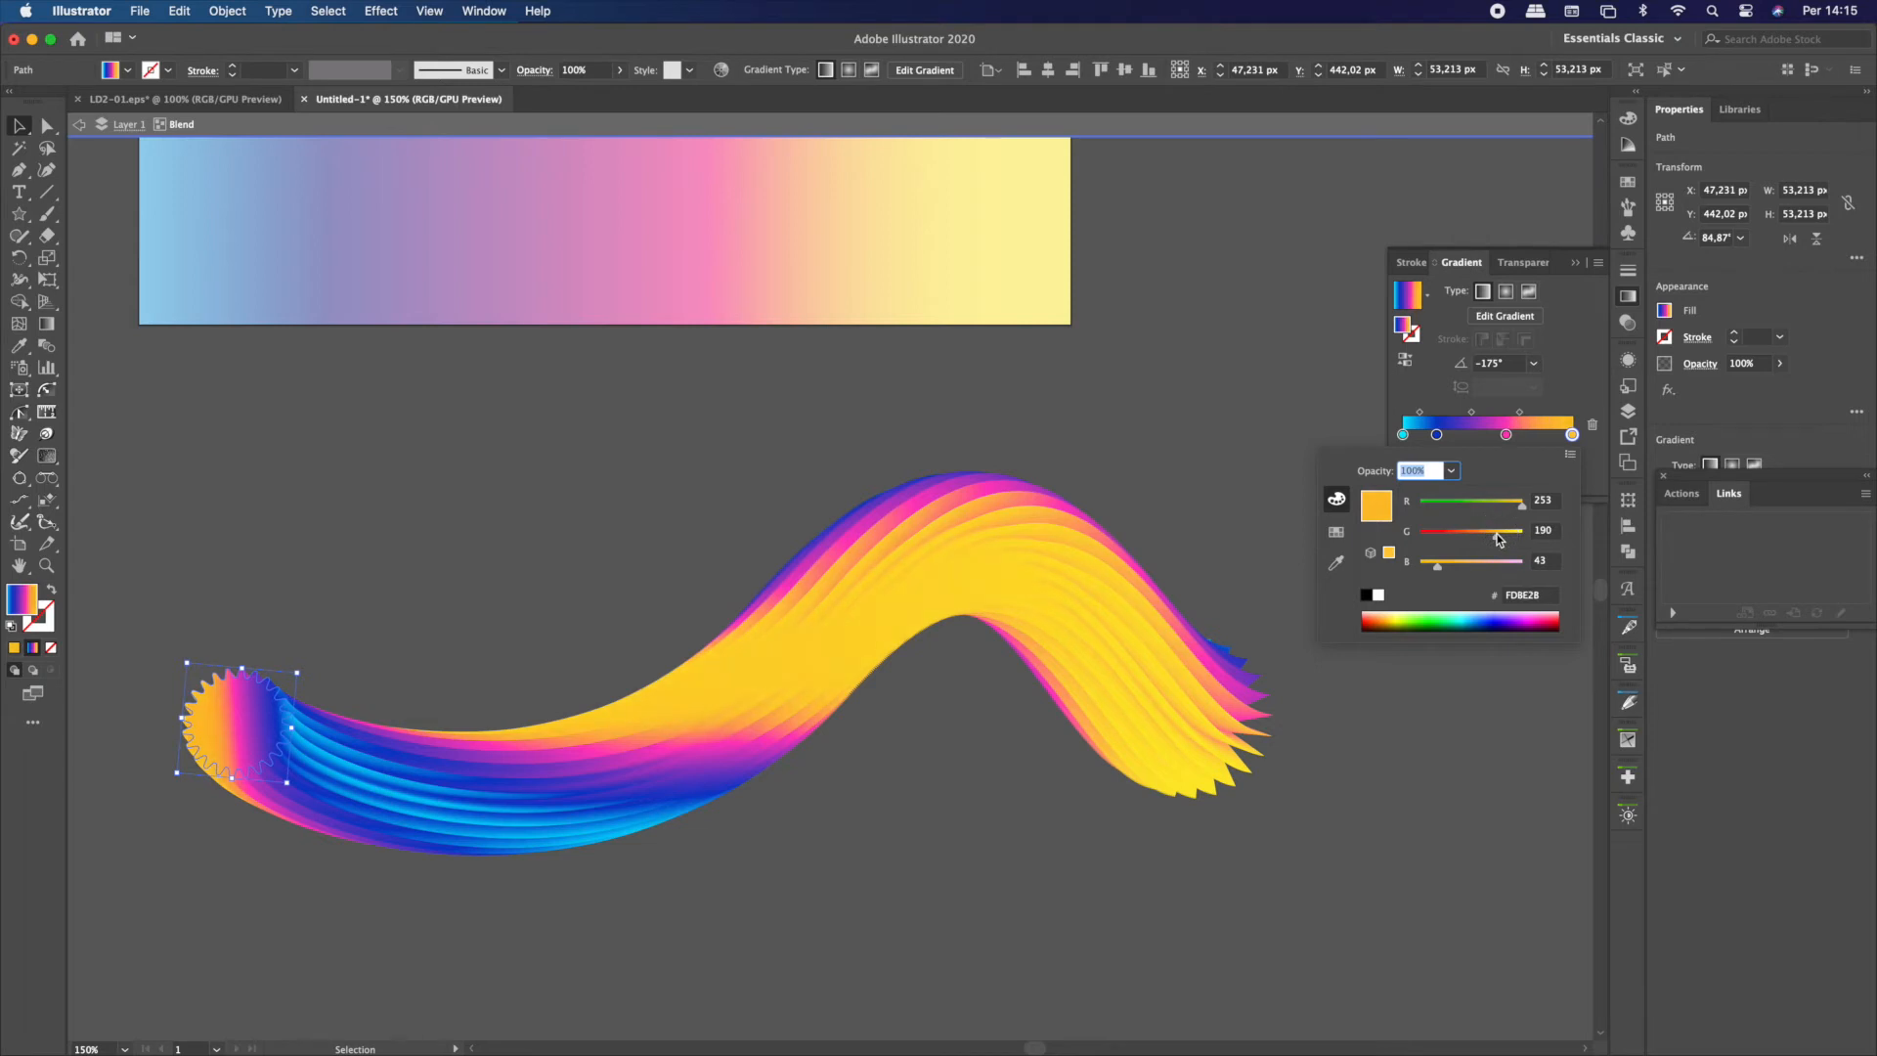
{"action": "left_click", "coordinate": [1204, 458]}
{"action": "left_click", "coordinate": [1173, 729]}
{"action": "left_click", "coordinate": [1068, 431]}
{"action": "left_click", "coordinate": [859, 599]}
{"action": "double_click", "coordinate": [556, 486]}
Set the whole blend's specified distance to 0,1 px and apply the blend options
{"action": "left_click", "coordinate": [880, 548]}
{"action": "left_click", "coordinate": [226, 11]}
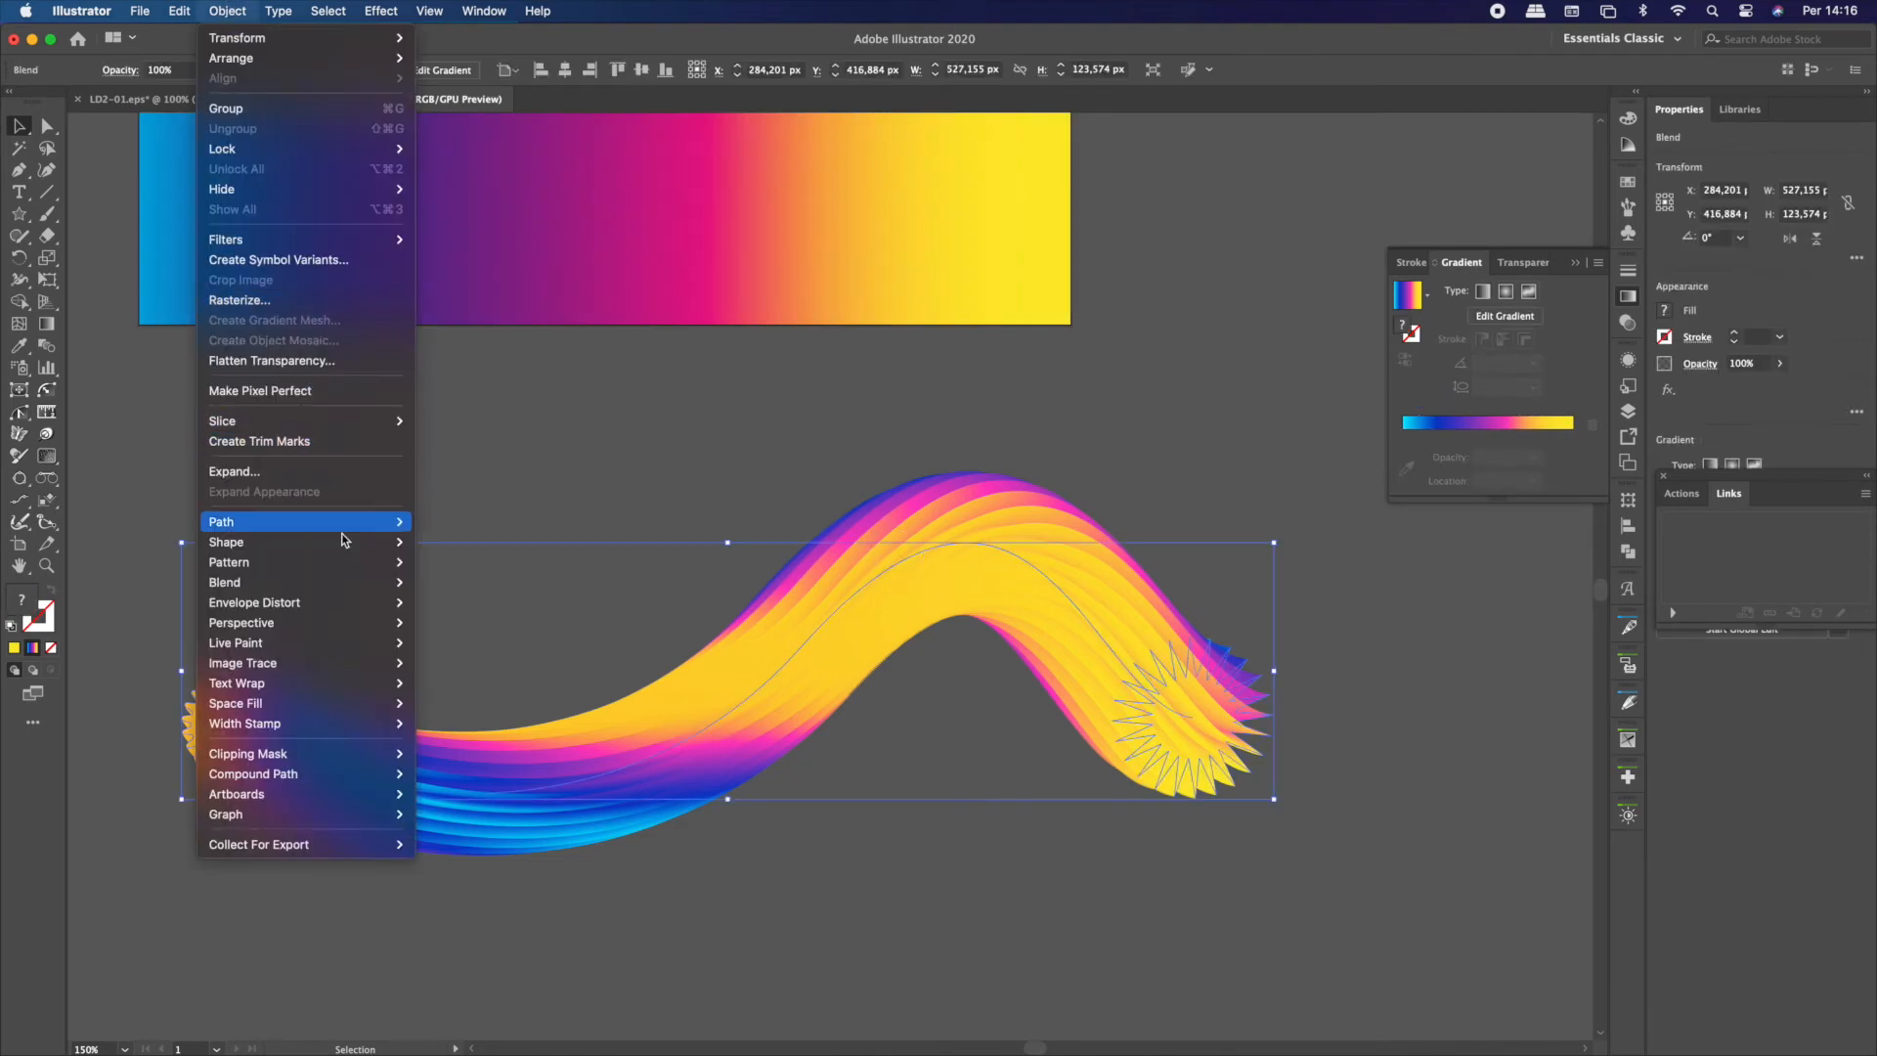
{"action": "mouse_move", "coordinate": [383, 590]}
{"action": "left_click", "coordinate": [474, 633]}
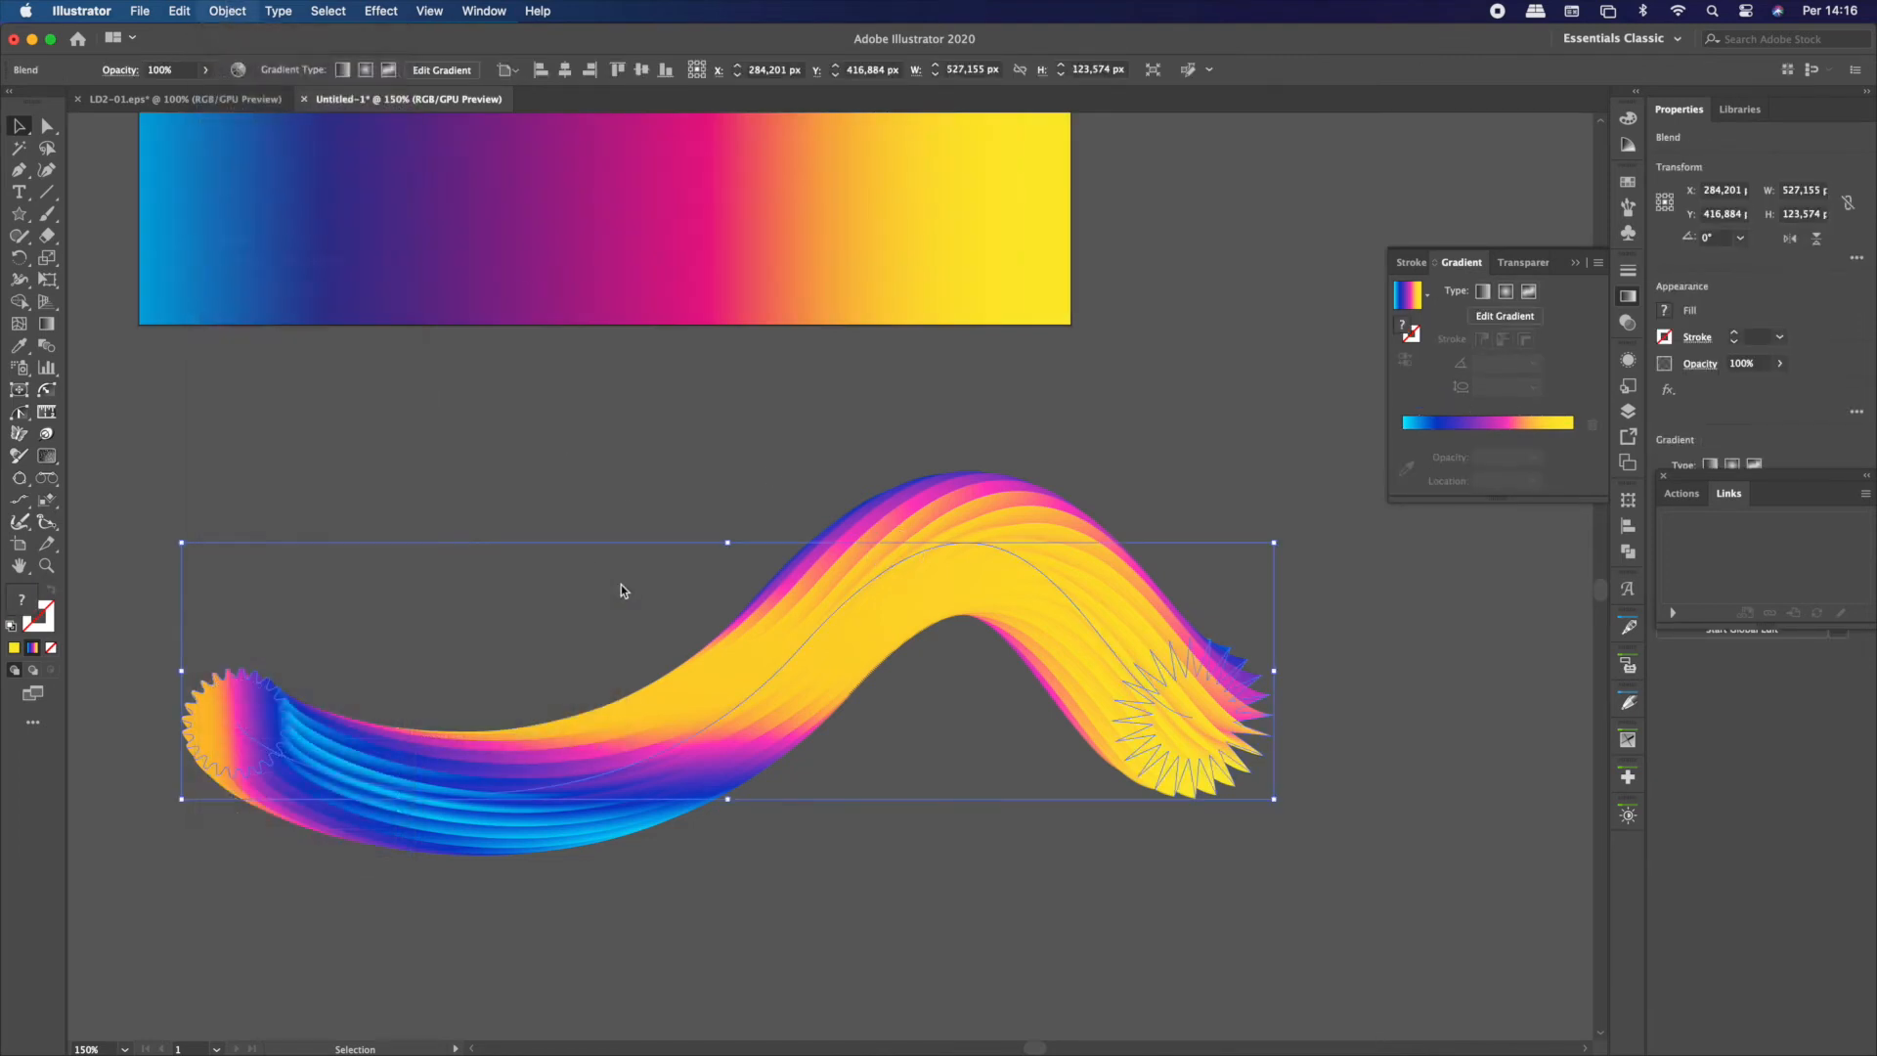
{"action": "left_click_drag", "start_coordinate": [1308, 358], "coordinate": [1299, 358]}
{"action": "type", "text": "3"}
{"action": "left_click", "coordinate": [1112, 442]}
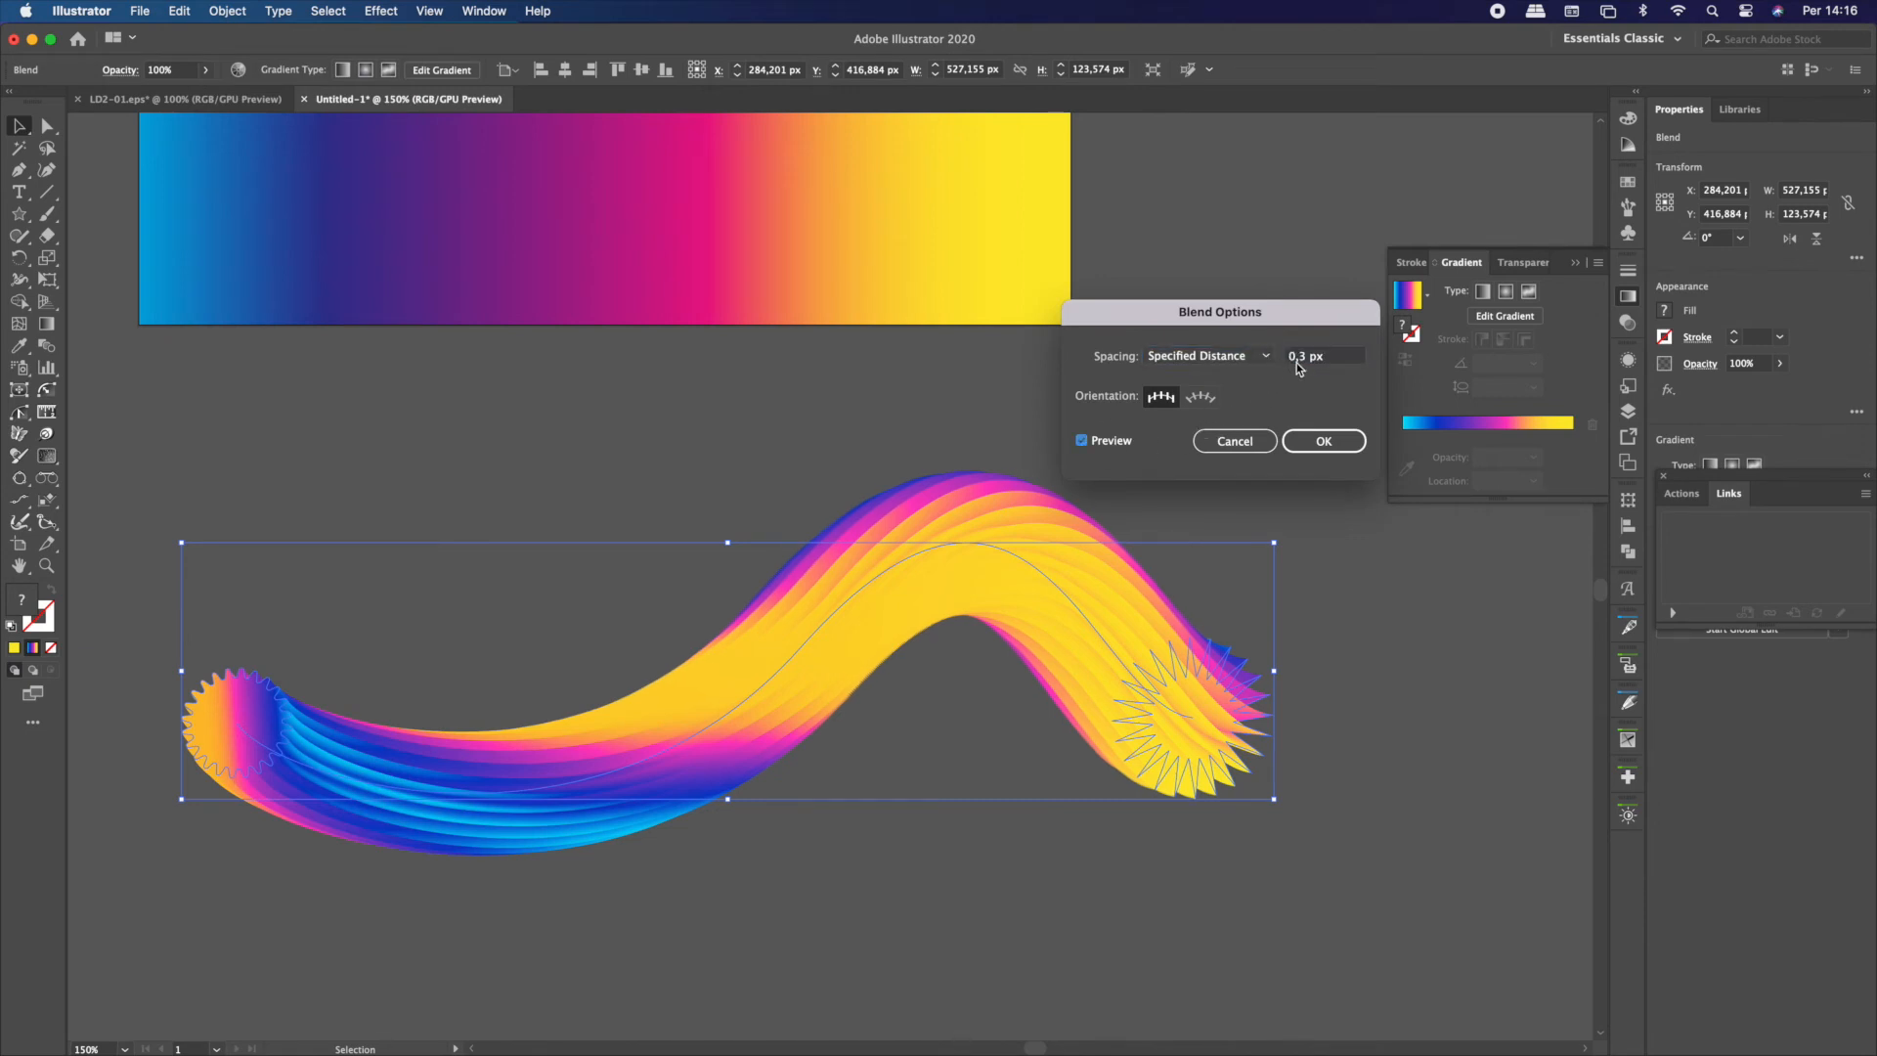
{"action": "left_click_drag", "start_coordinate": [1307, 359], "coordinate": [1298, 358]}
{"action": "type", "text": "1"}
{"action": "key", "text": "Tab"}
{"action": "key", "text": "Return"}
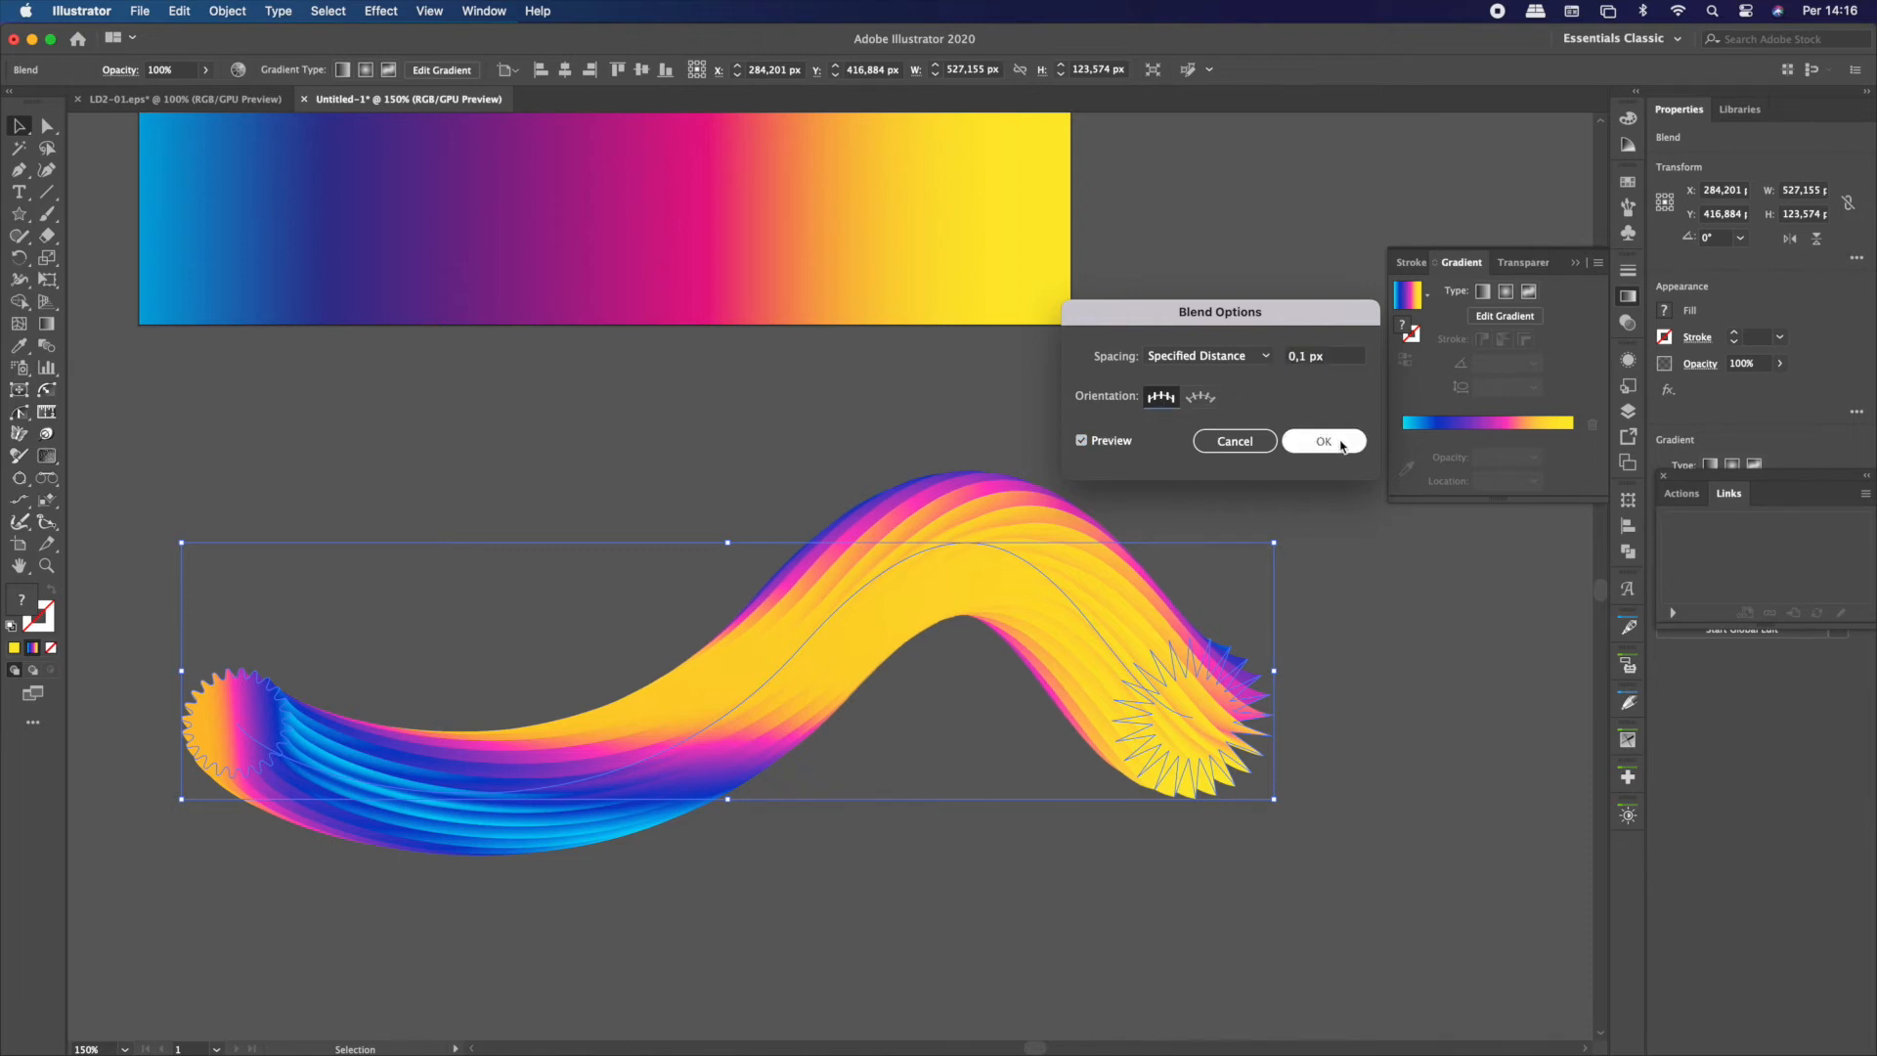
{"action": "left_click", "coordinate": [1140, 445]}
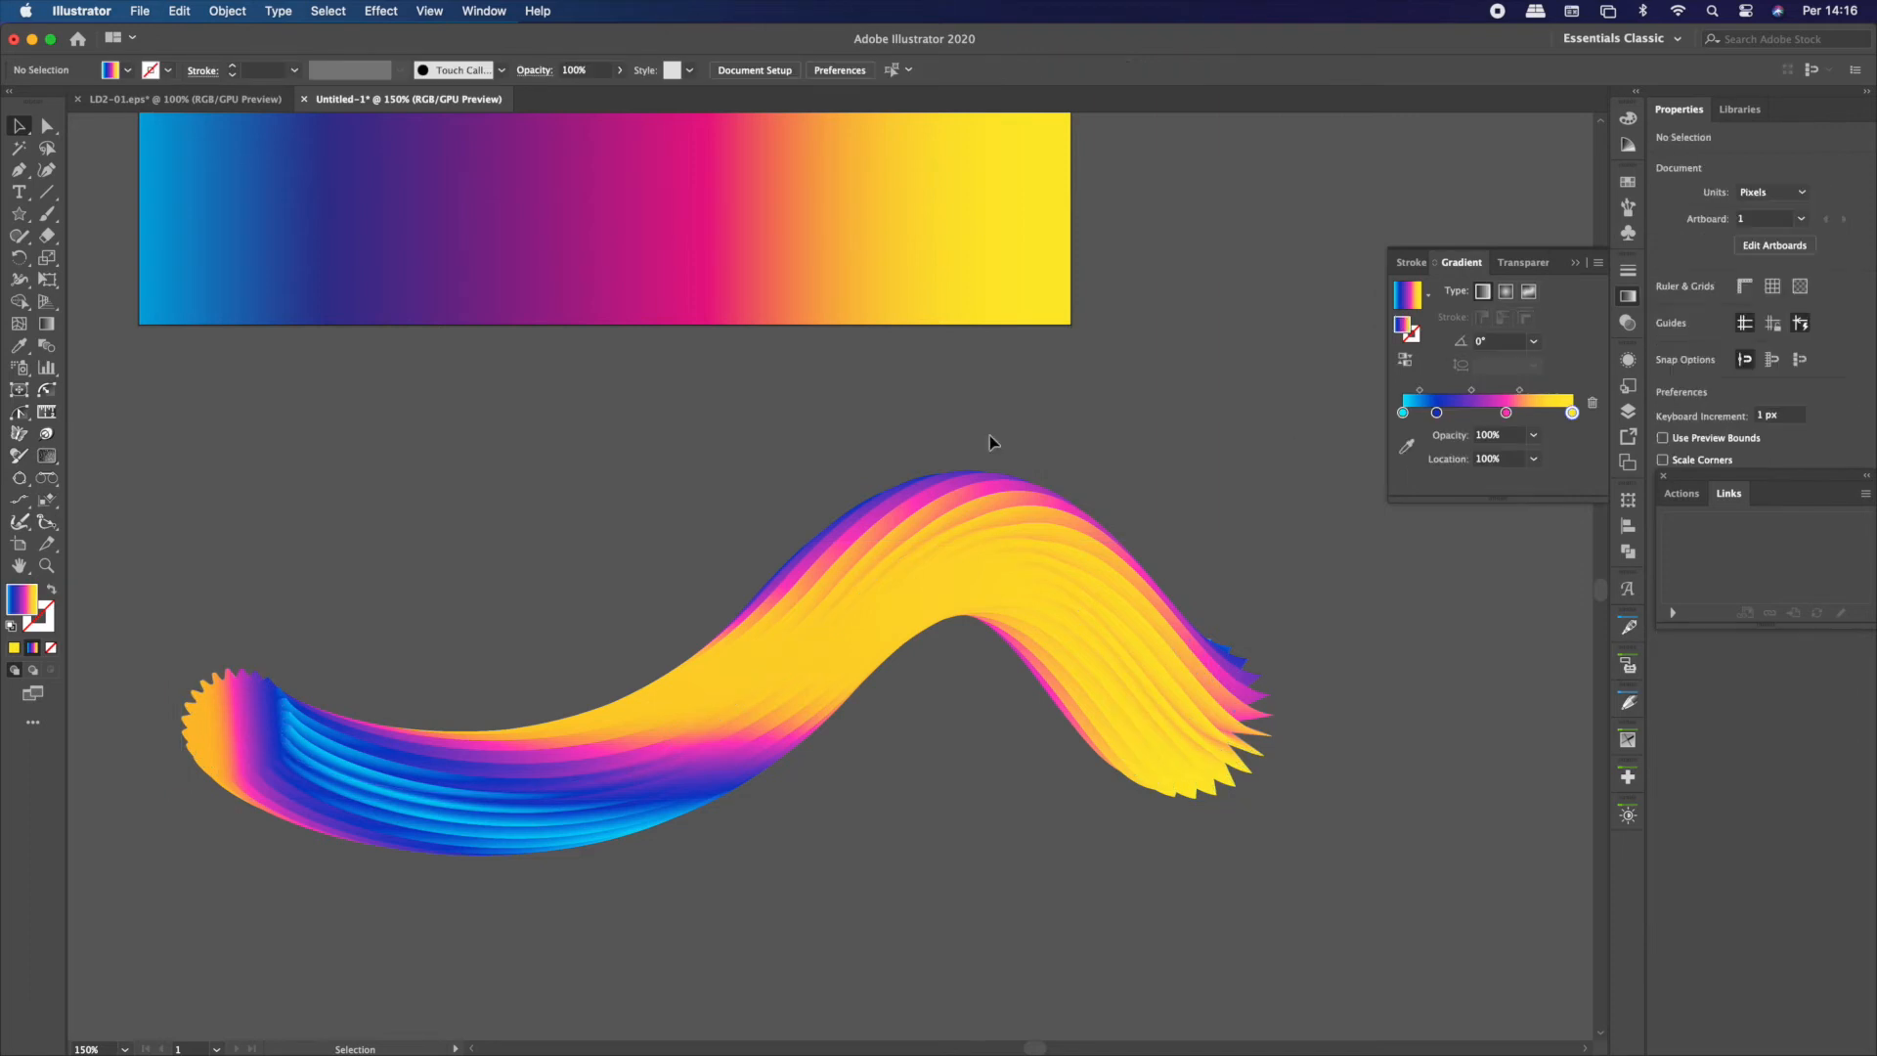
Move the blend onto the gradient background rectangle and enlarge it proportionally to about 925 × 217 px, extending past both sides
{"action": "scroll", "coordinate": [664, 482], "scroll_direction": "up", "scroll_amount": 2}
{"action": "scroll", "coordinate": [664, 482], "scroll_direction": "left", "scroll_amount": 2}
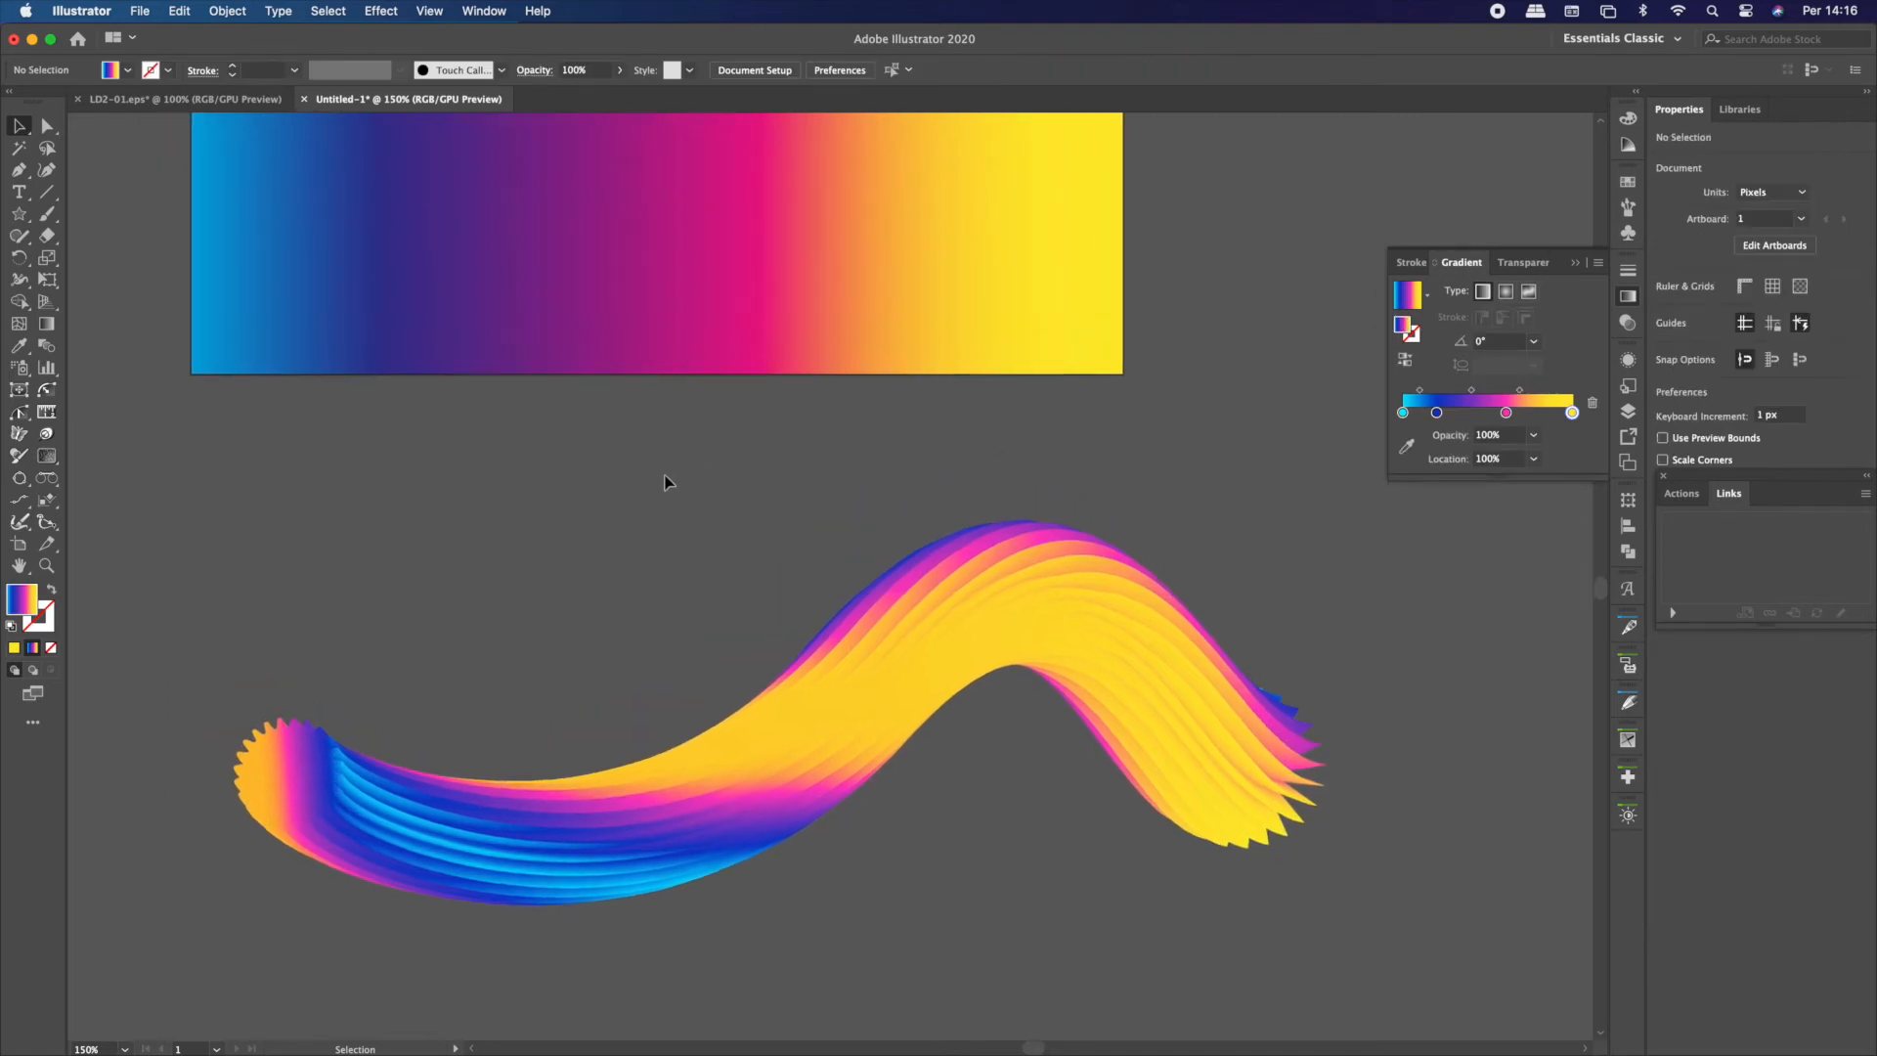
{"action": "left_click", "coordinate": [909, 623]}
{"action": "scroll", "coordinate": [910, 623], "scroll_direction": "down", "scroll_amount": 2}
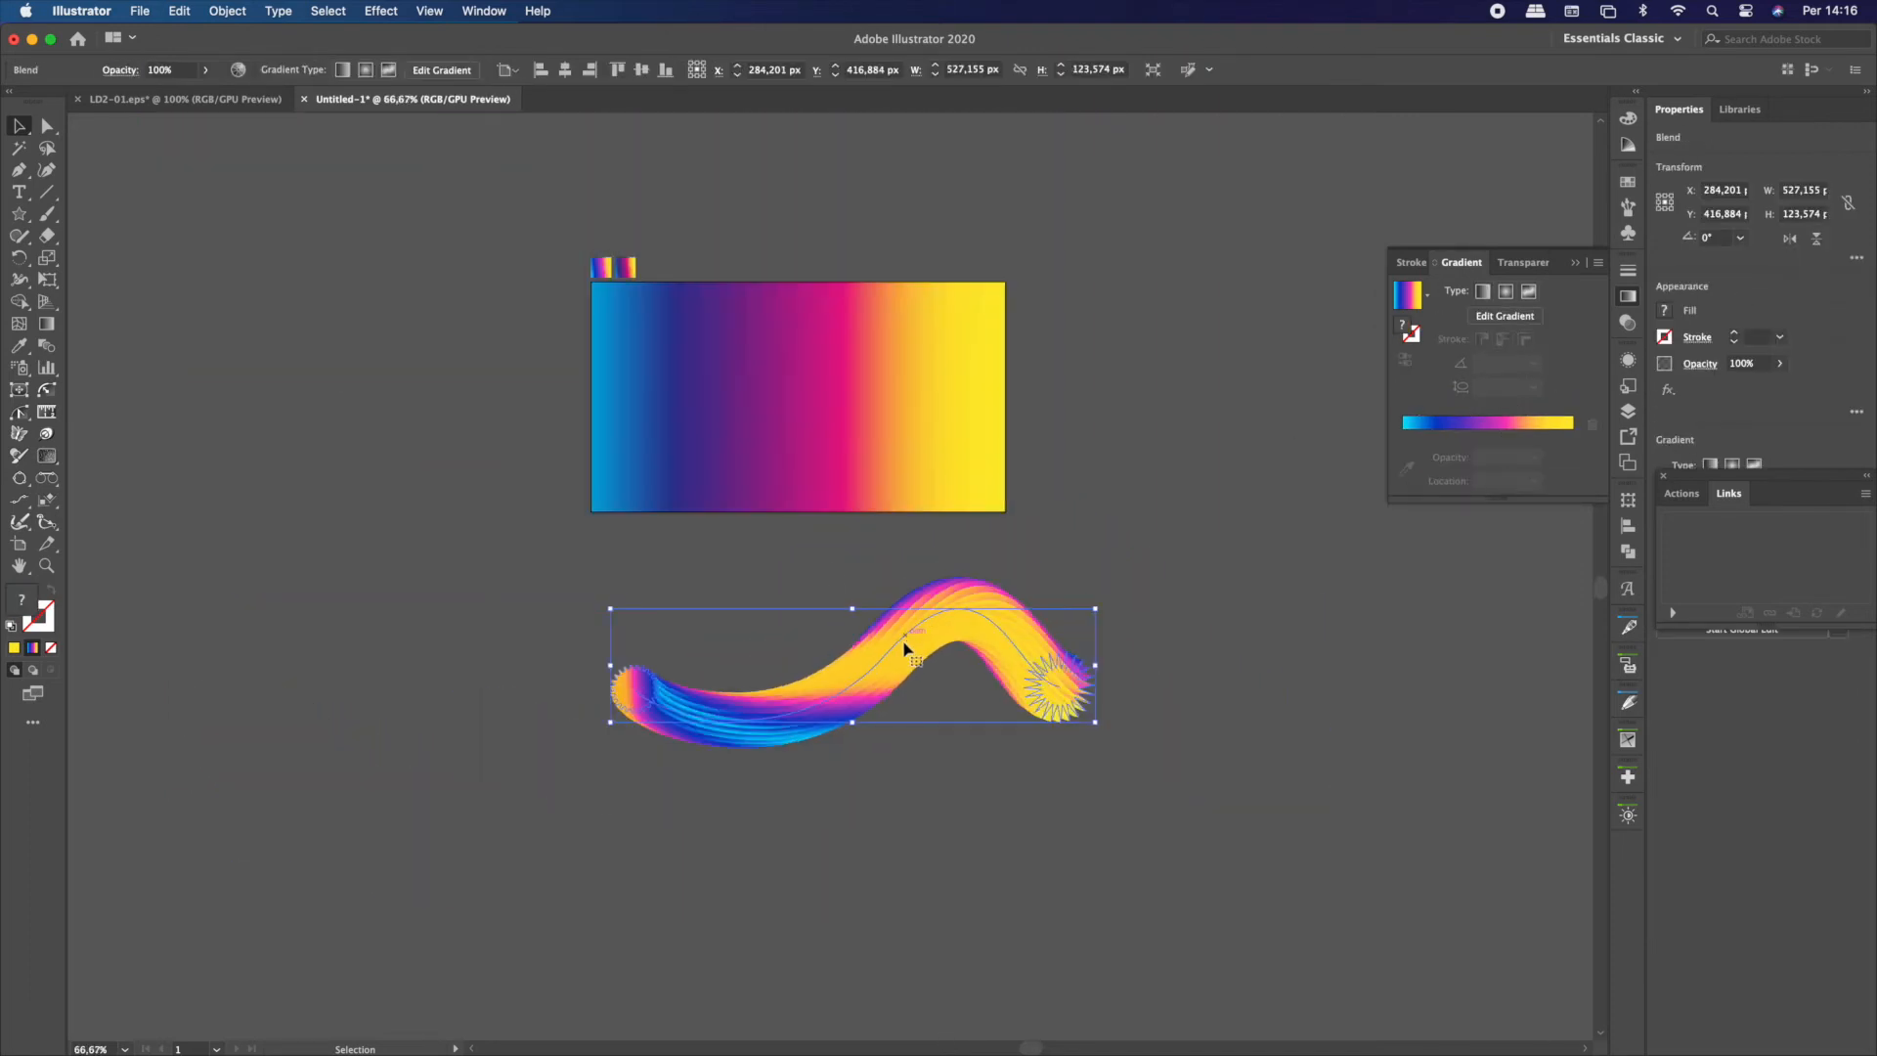
{"action": "left_click", "coordinate": [895, 631]}
{"action": "left_click_drag", "start_coordinate": [895, 631], "coordinate": [870, 352]}
{"action": "left_click_drag", "start_coordinate": [827, 443], "coordinate": [810, 539]}
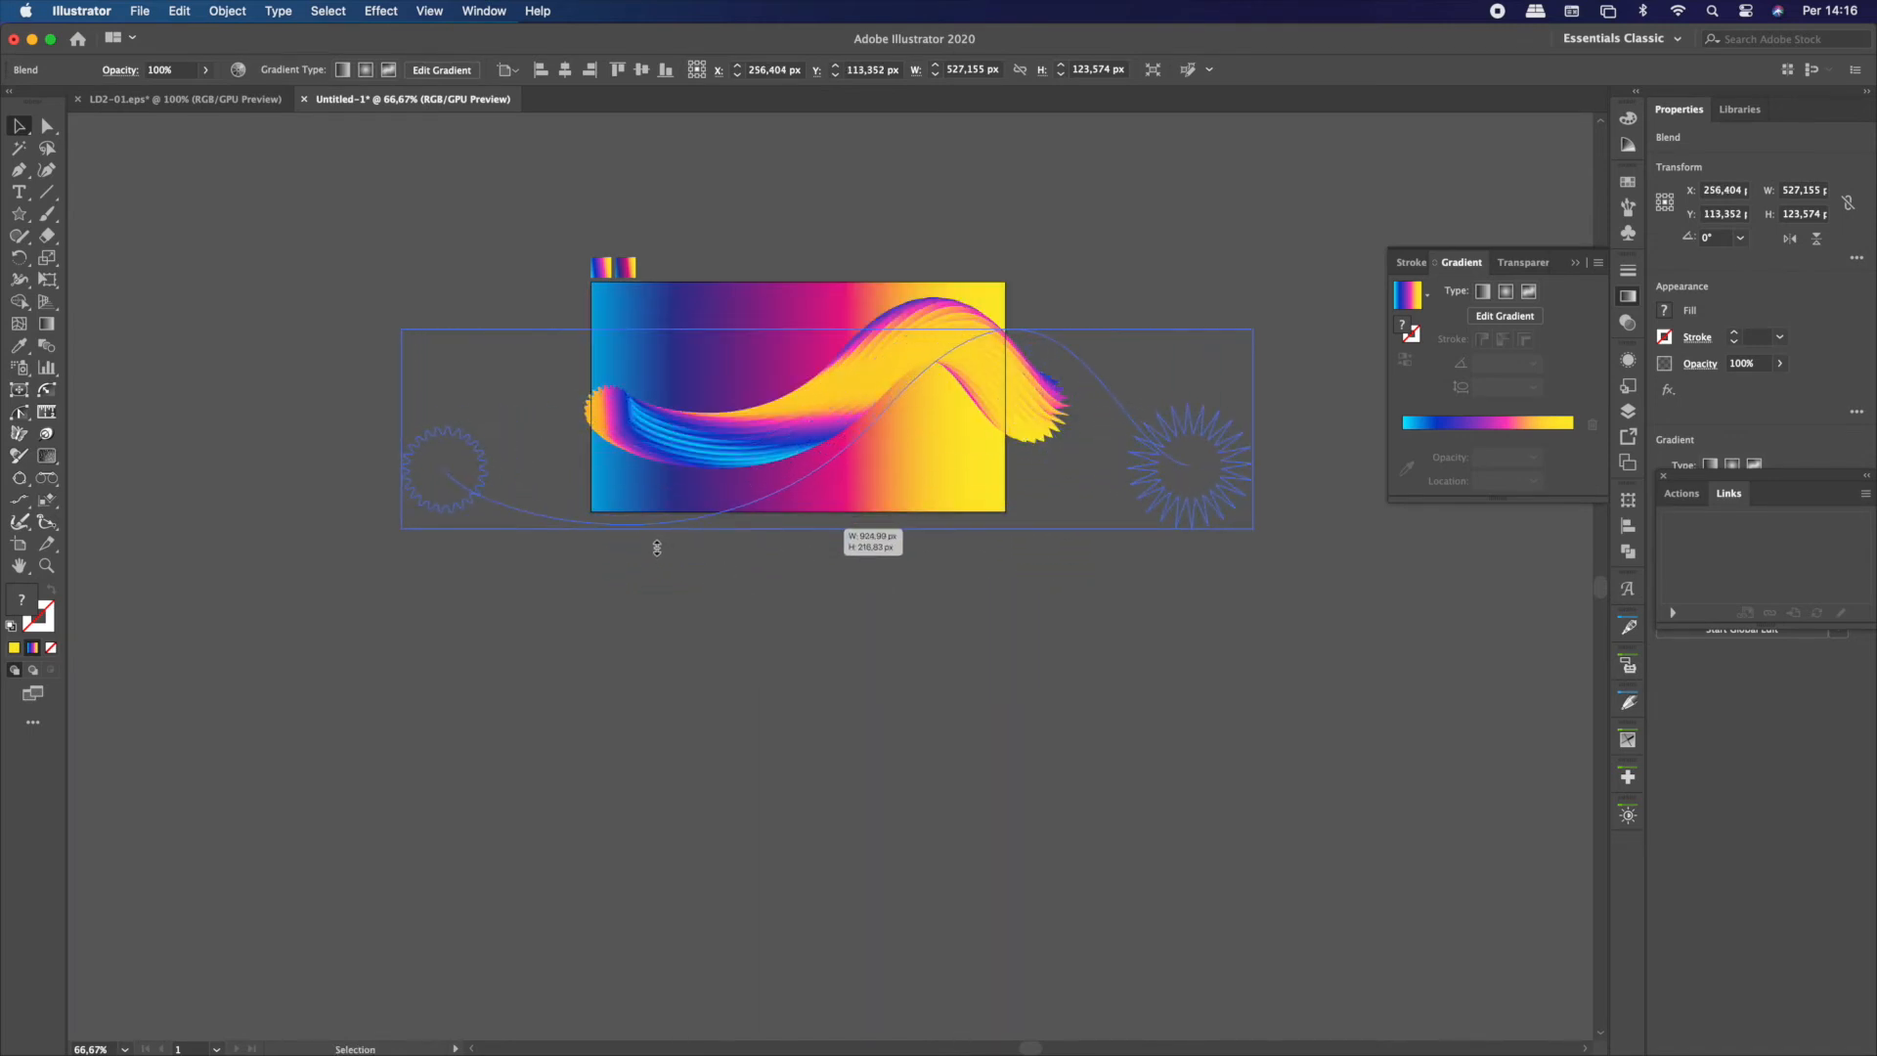
{"action": "left_click_drag", "start_coordinate": [727, 568], "coordinate": [470, 501]}
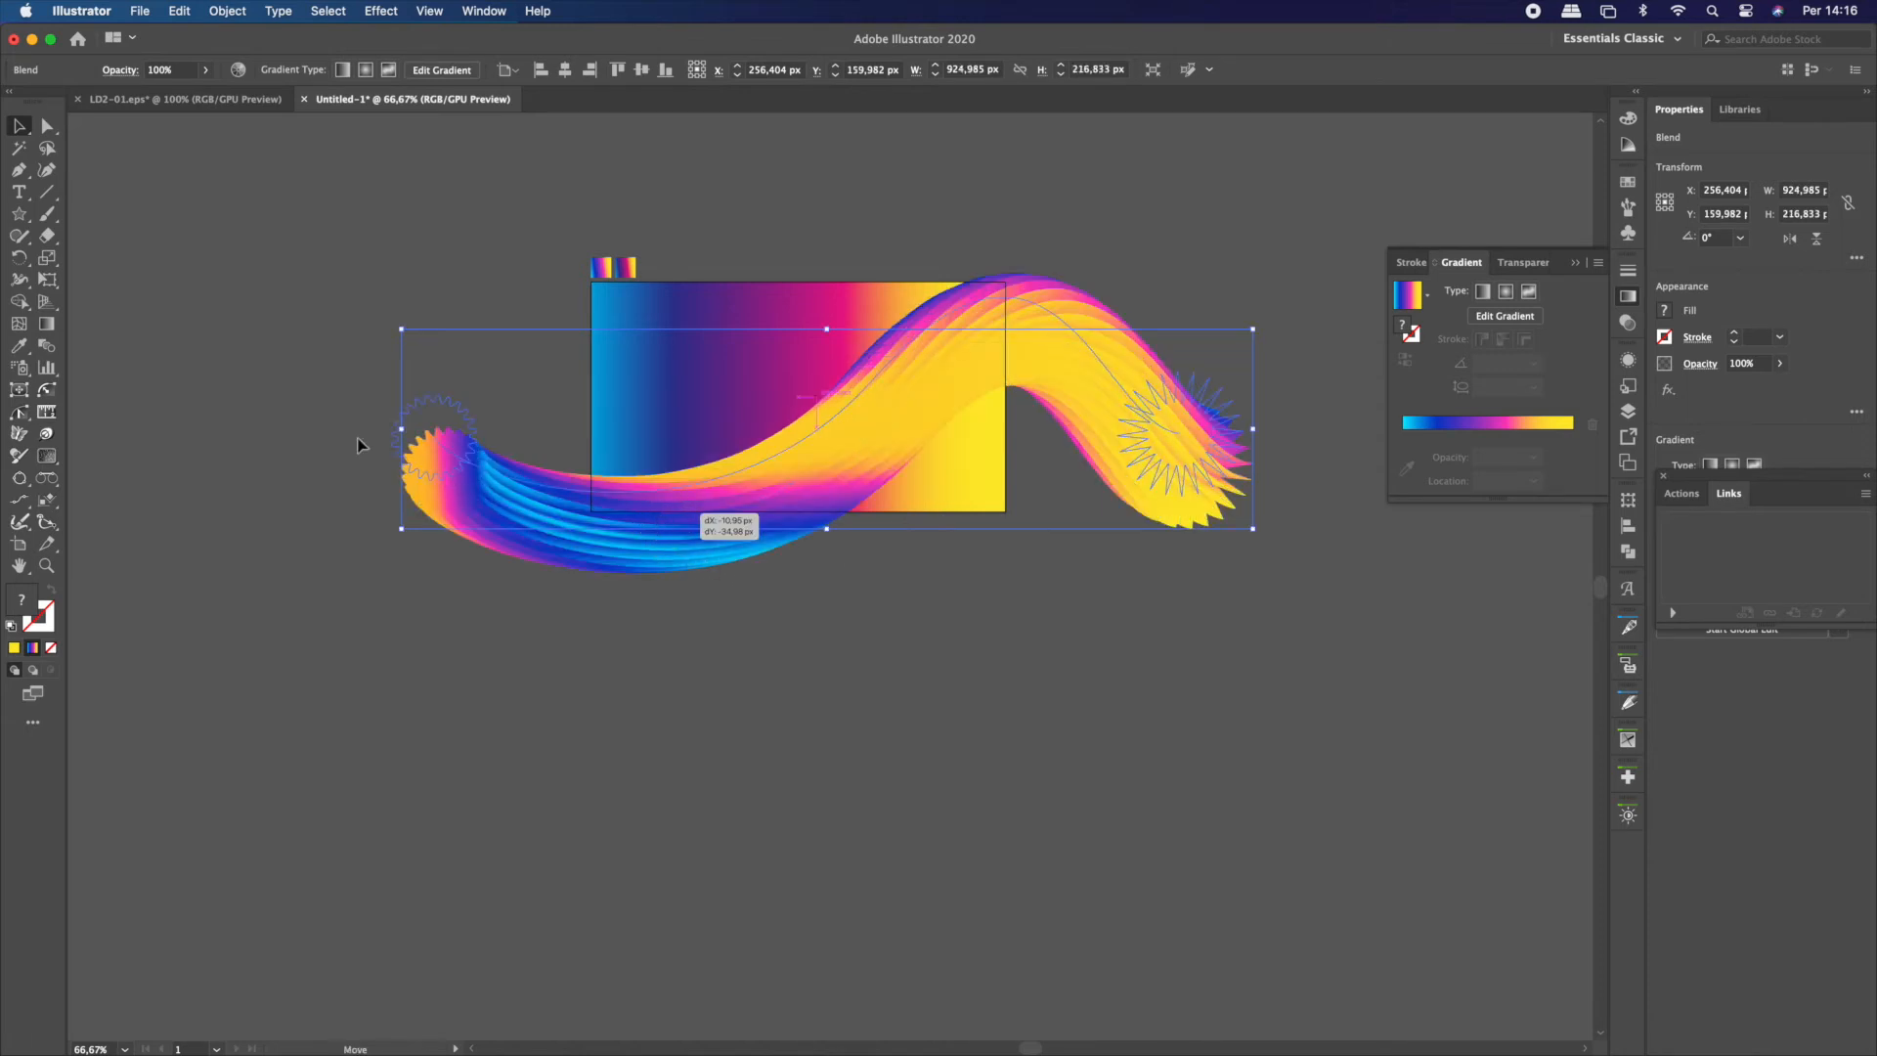
{"action": "left_click", "coordinate": [284, 408]}
Move the rounded star beside the rectangle's upper-left corner and the pointed star just beyond its lower-right corner
{"action": "left_click", "coordinate": [431, 403]}
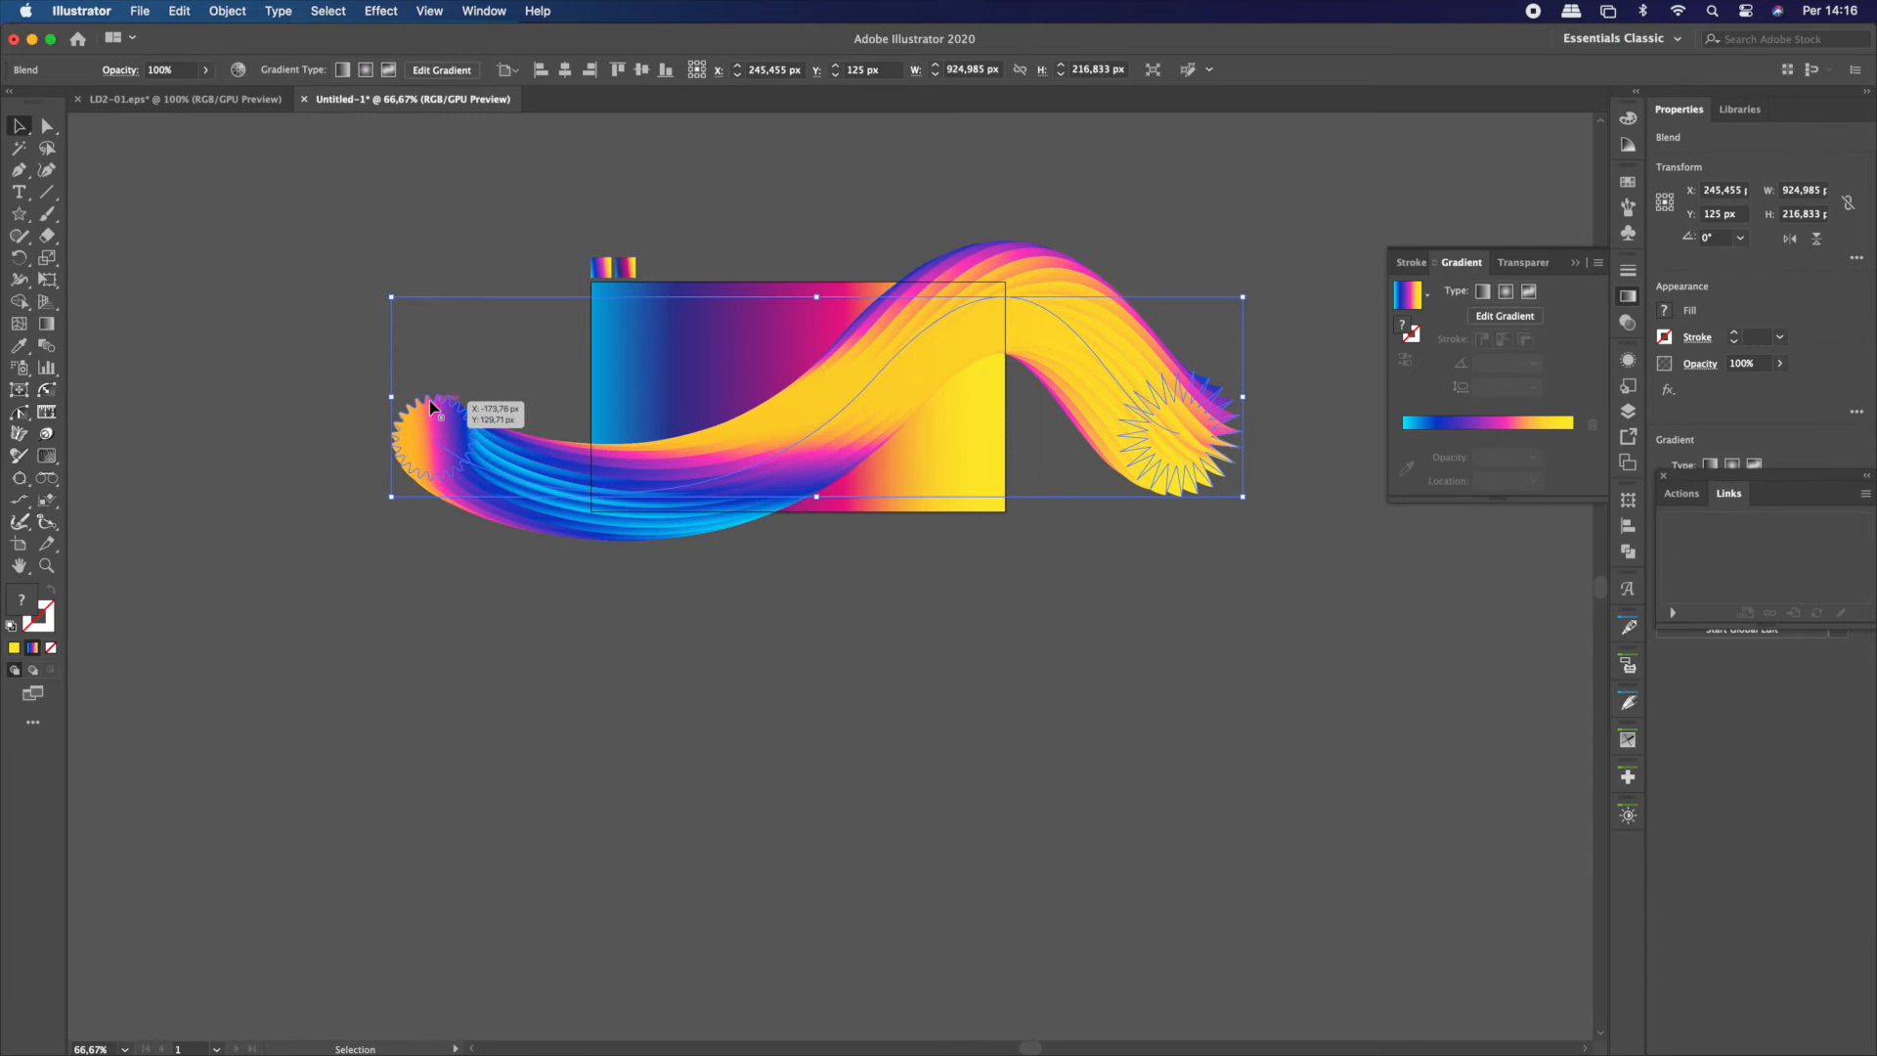
{"action": "double_click", "coordinate": [432, 406]}
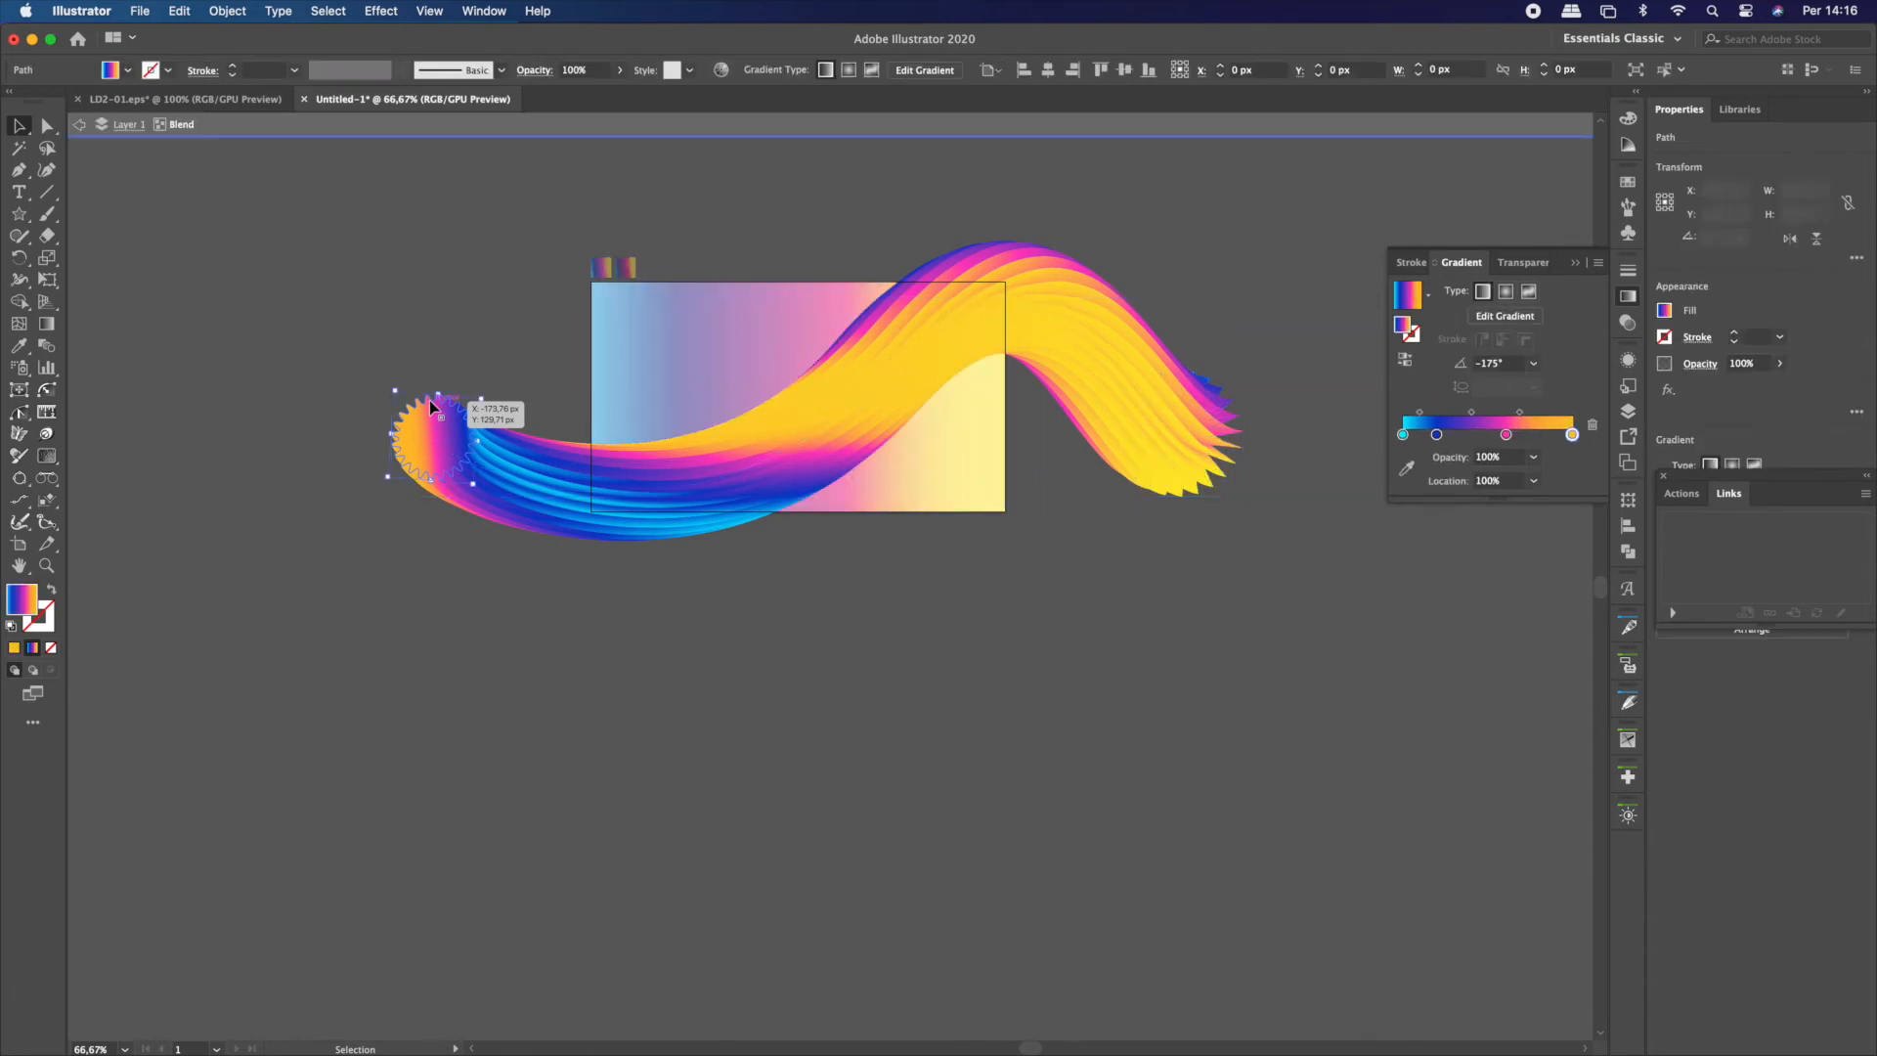
{"action": "left_click_drag", "start_coordinate": [432, 404], "coordinate": [543, 309]}
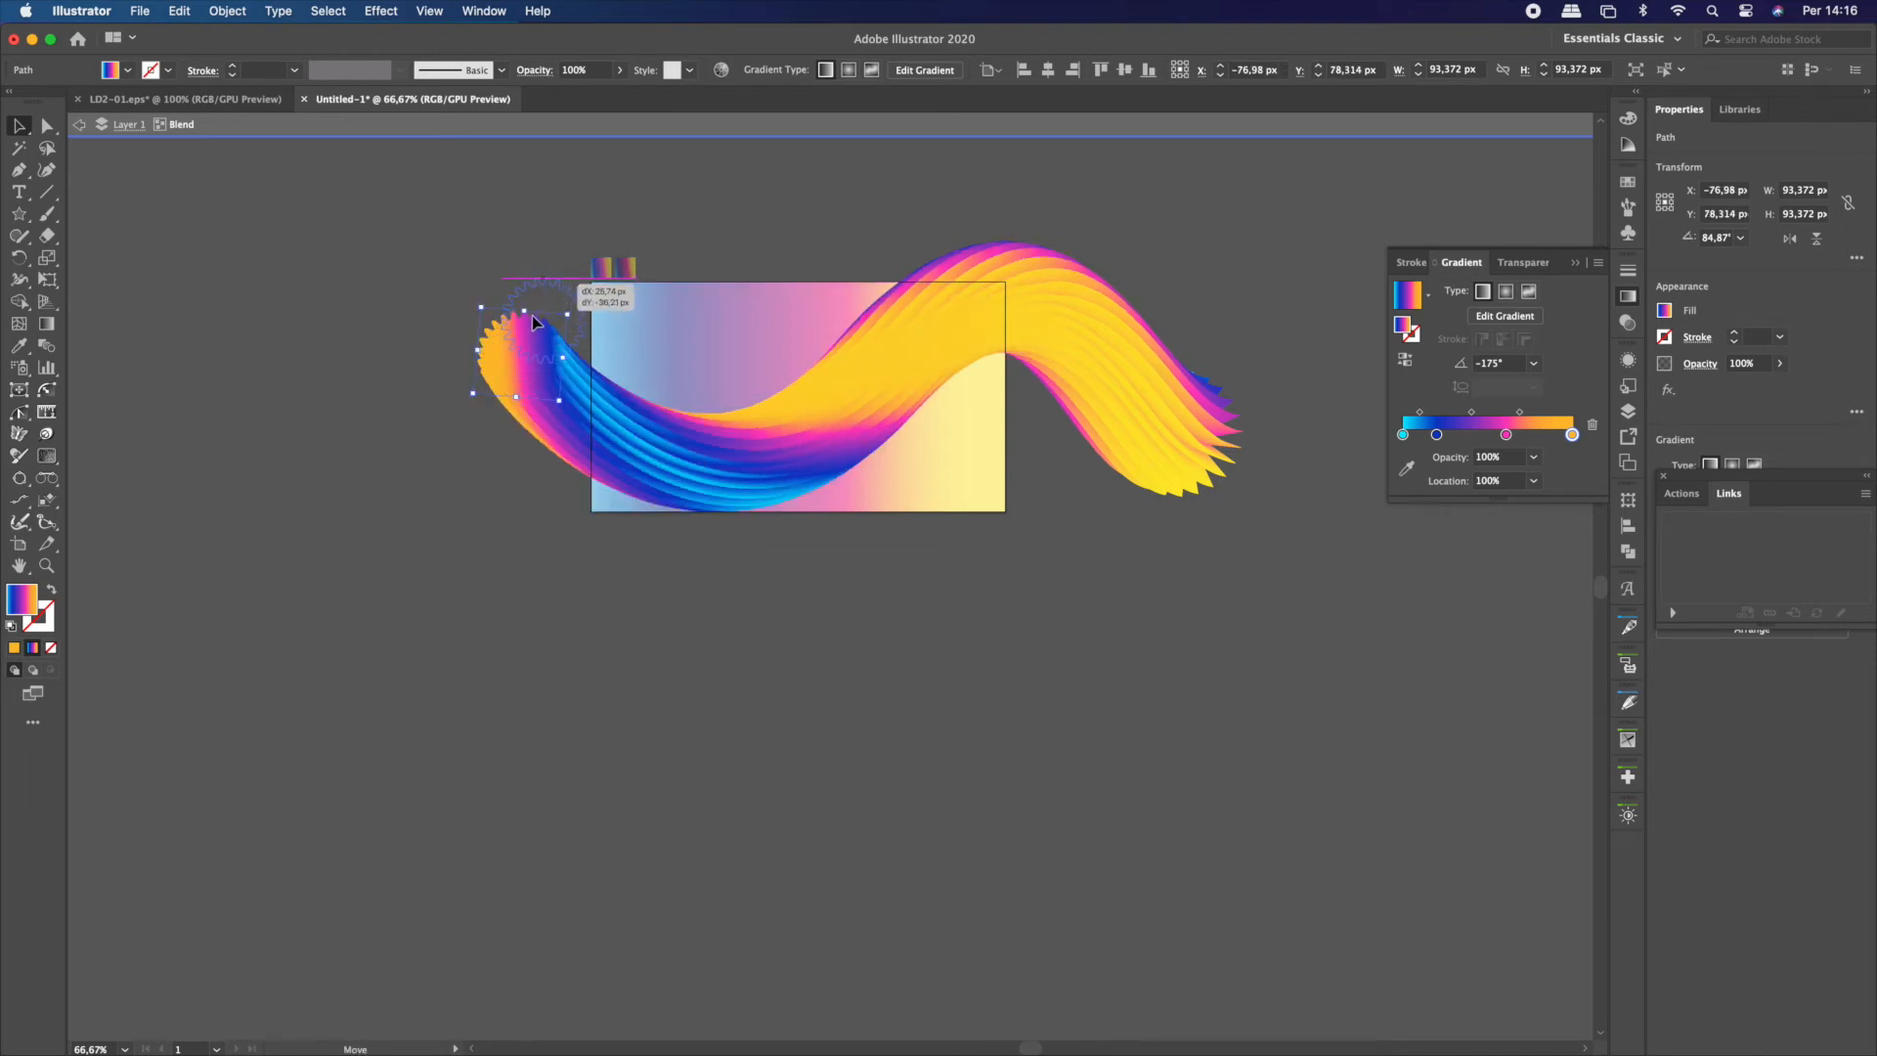
{"action": "left_click_drag", "start_coordinate": [1201, 451], "coordinate": [1108, 521]}
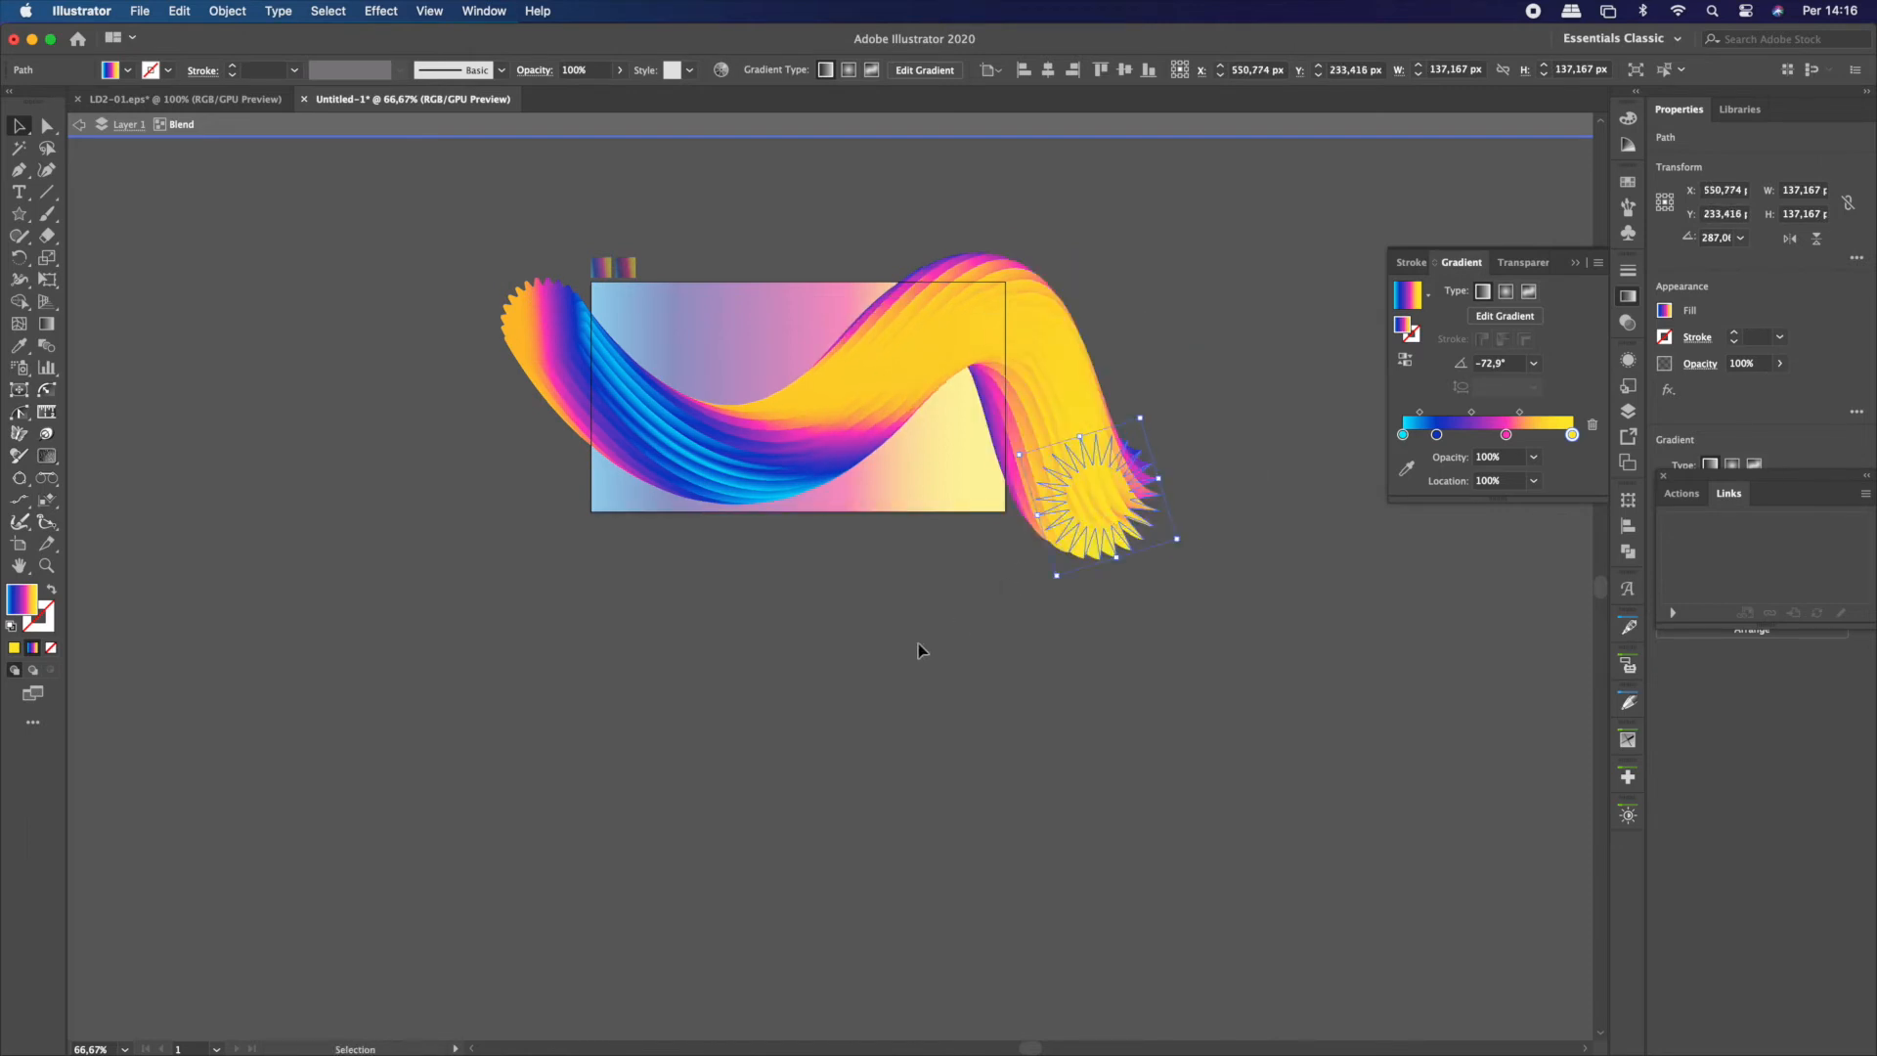
{"action": "double_click", "coordinate": [965, 650]}
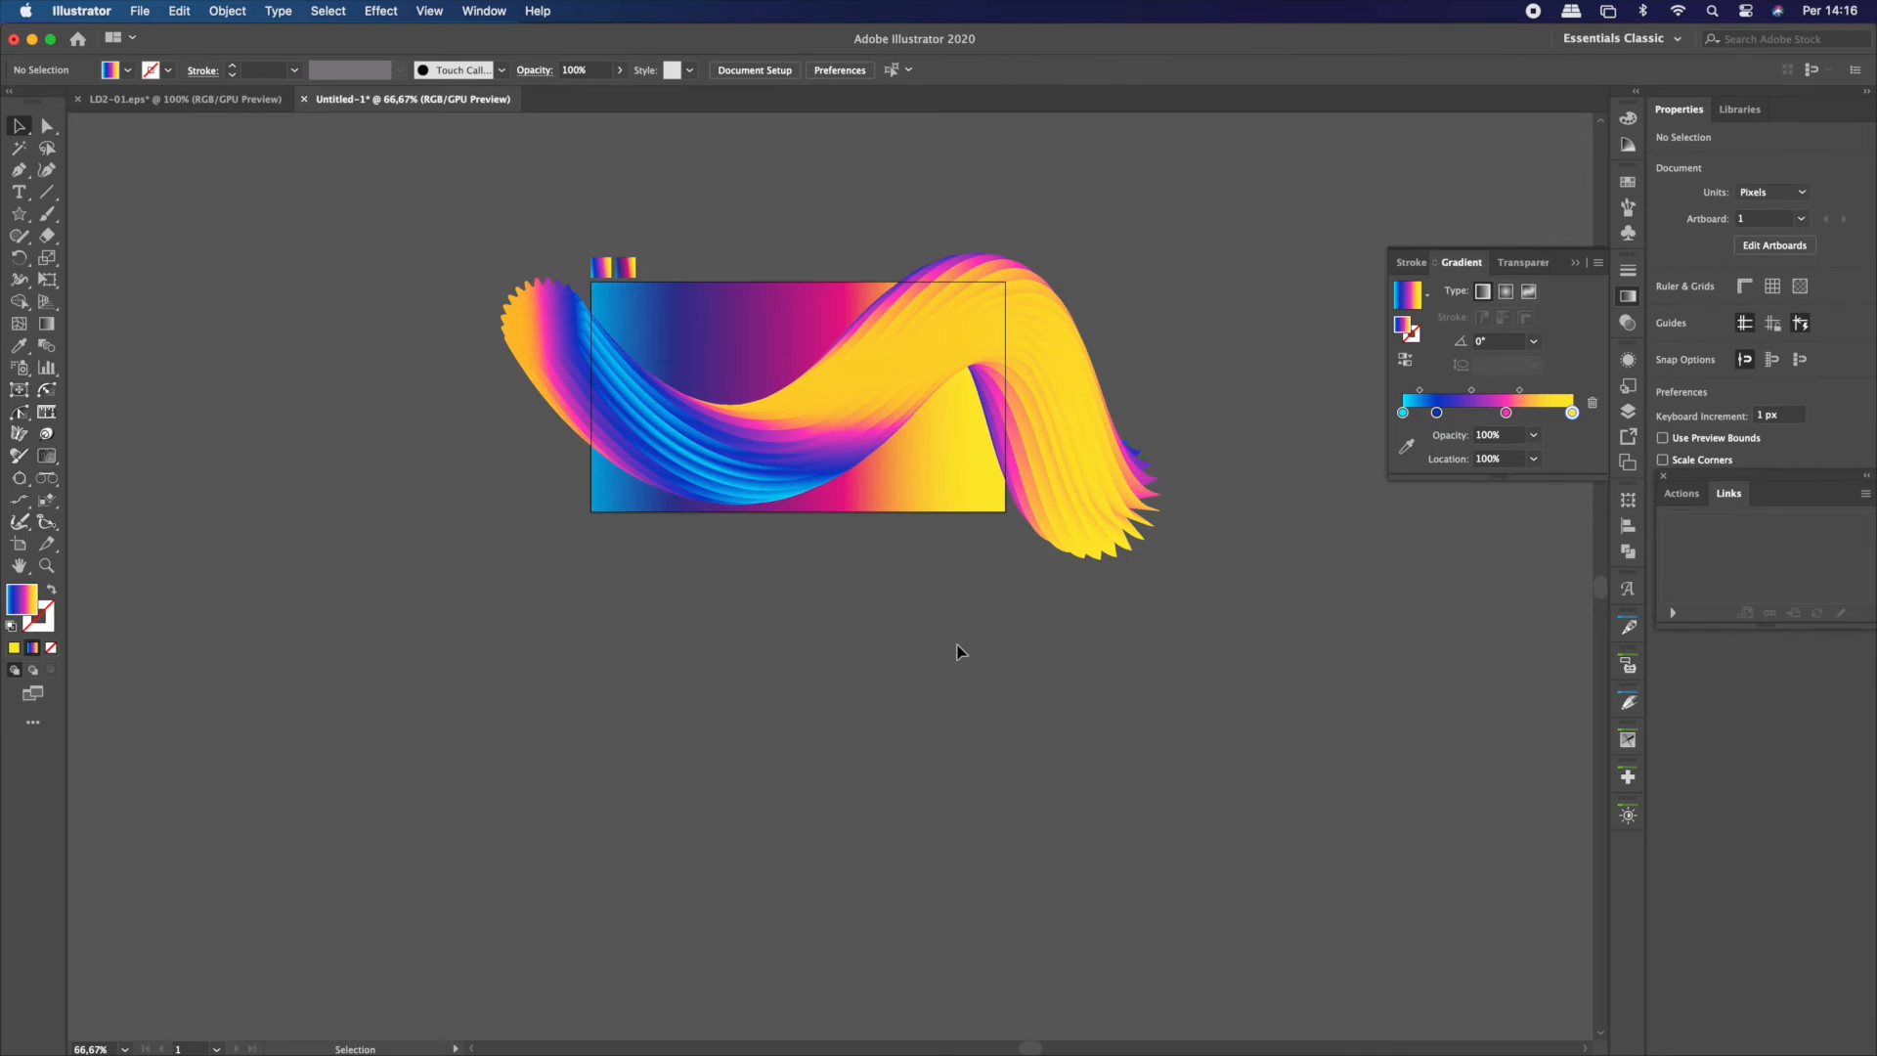
Duplicate the blend below the original and move the copy's end stars inward to make a narrower, steeper wave
{"action": "left_click", "coordinate": [689, 454]}
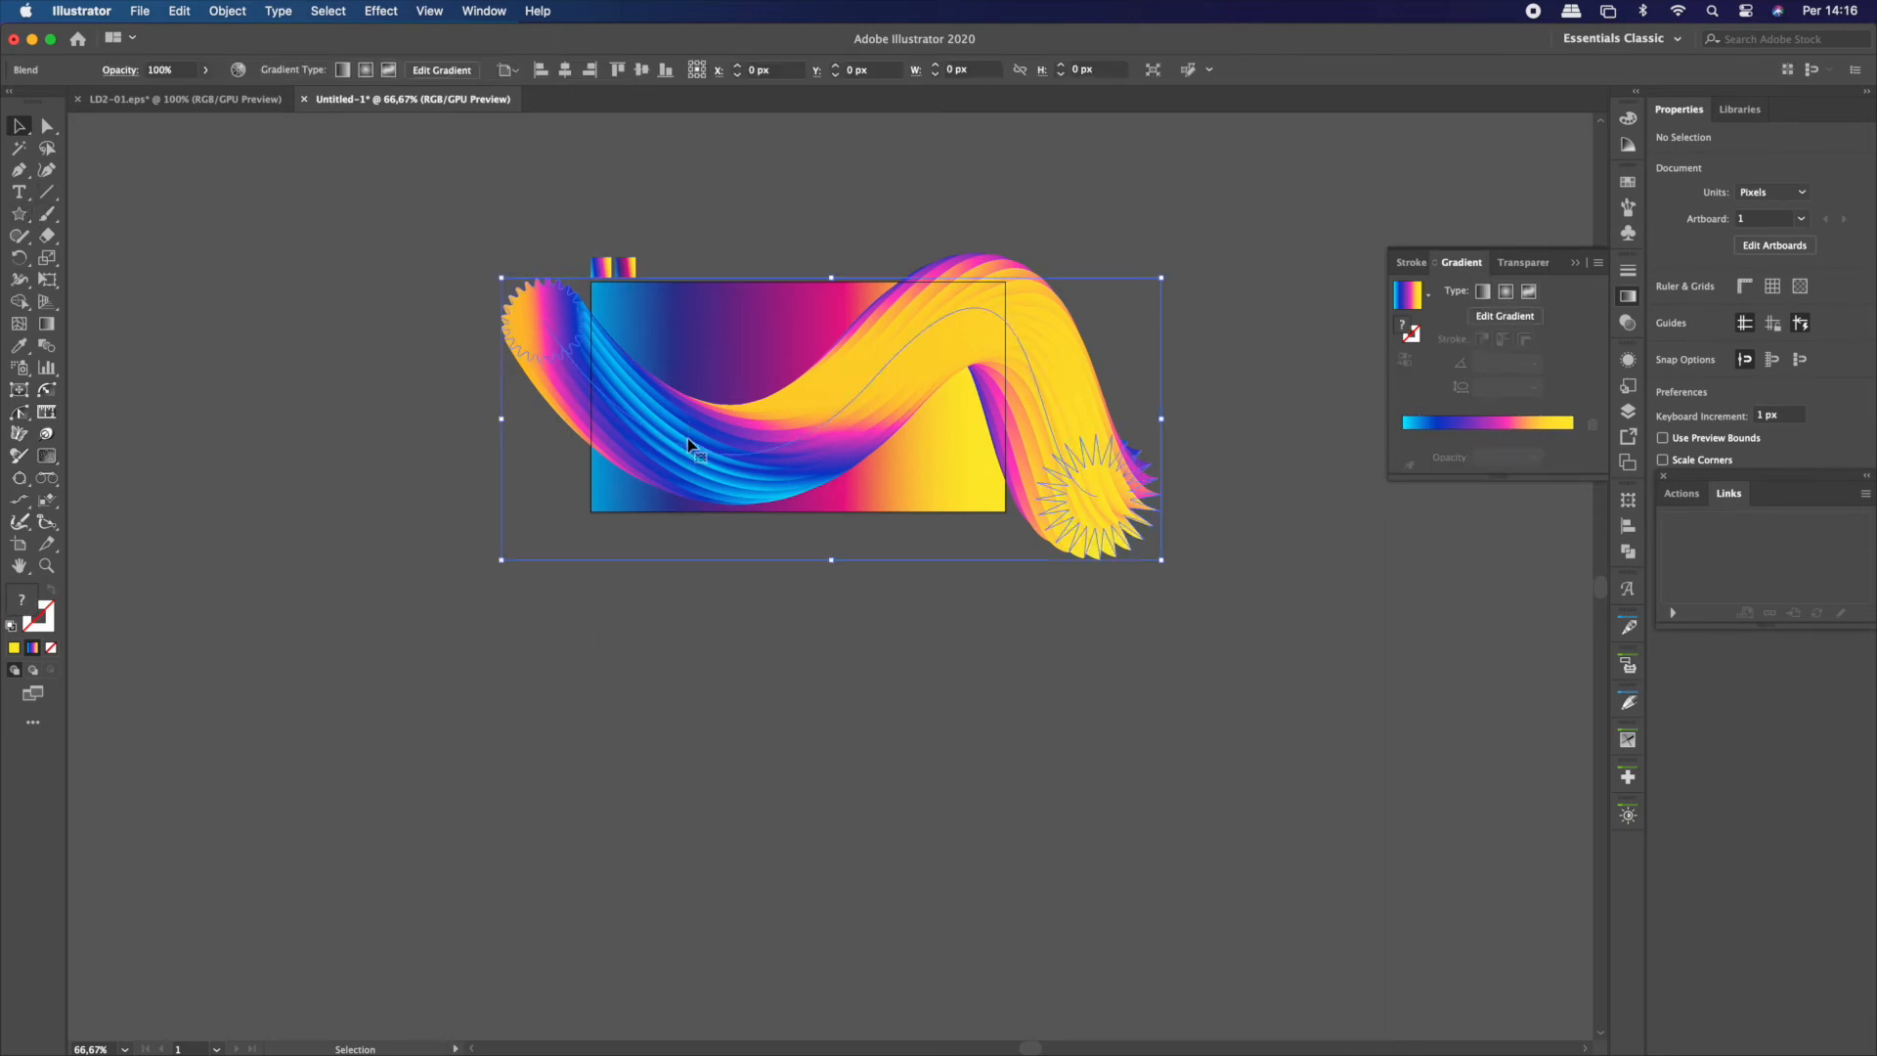
{"action": "left_click_drag", "start_coordinate": [689, 458], "coordinate": [645, 838]}
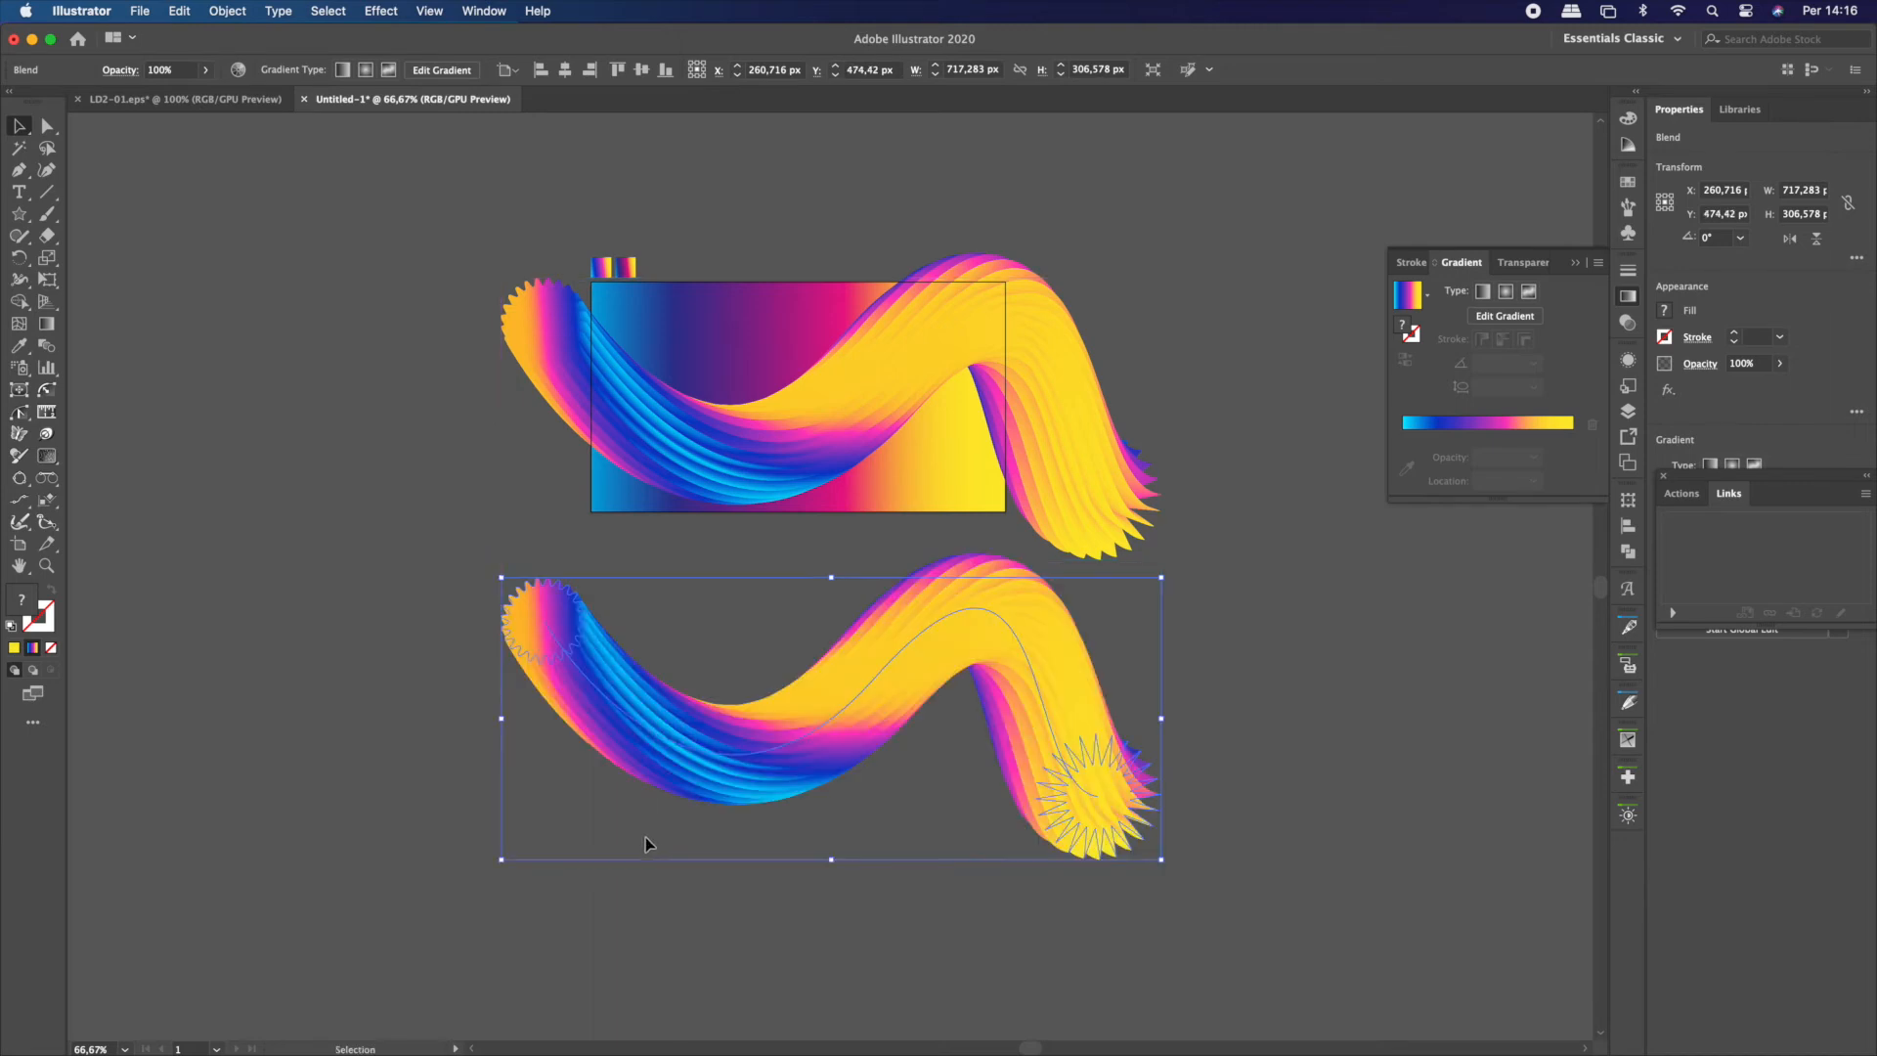
{"action": "double_click", "coordinate": [550, 655]}
{"action": "left_click_drag", "start_coordinate": [550, 655], "coordinate": [763, 582]}
{"action": "left_click_drag", "start_coordinate": [1061, 862], "coordinate": [960, 907]}
{"action": "left_click", "coordinate": [415, 701]}
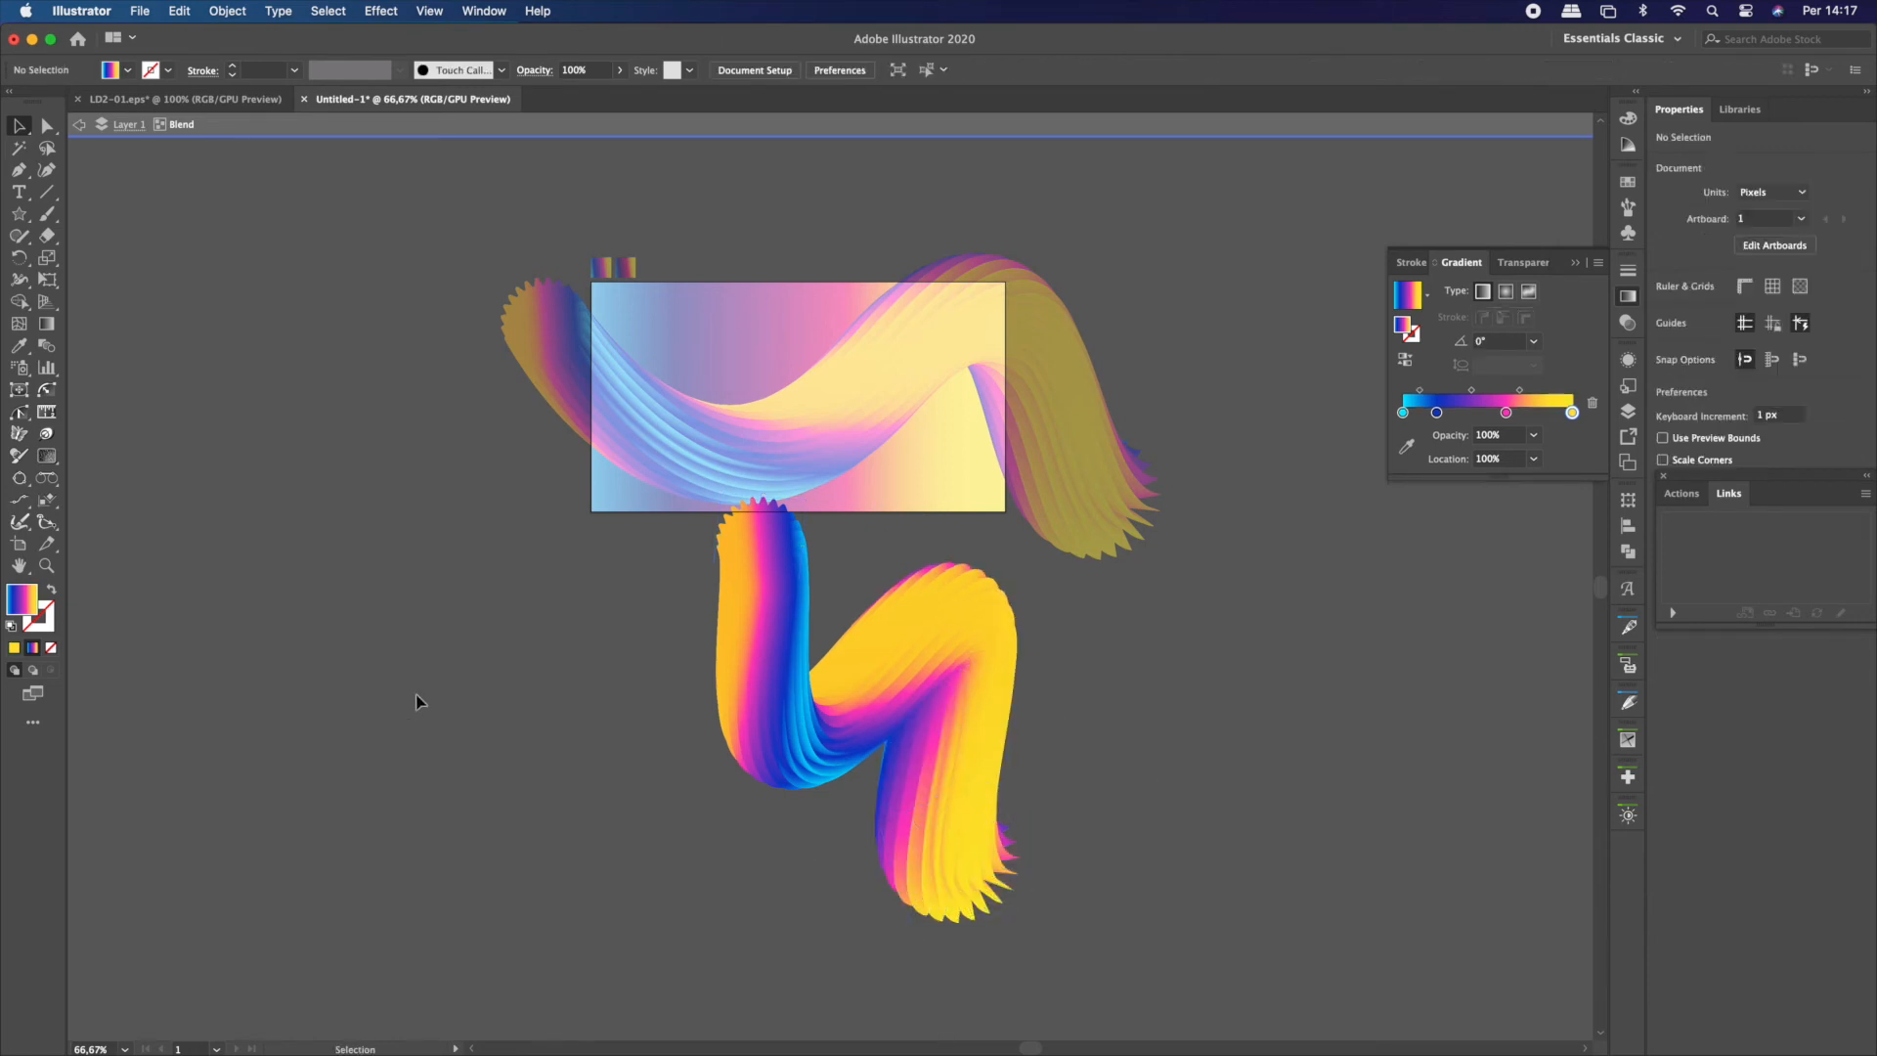
Enlarge the blend copy proportionally to about 623 × 877 px and move it up over the background rectangle
{"action": "left_click", "coordinate": [809, 731]}
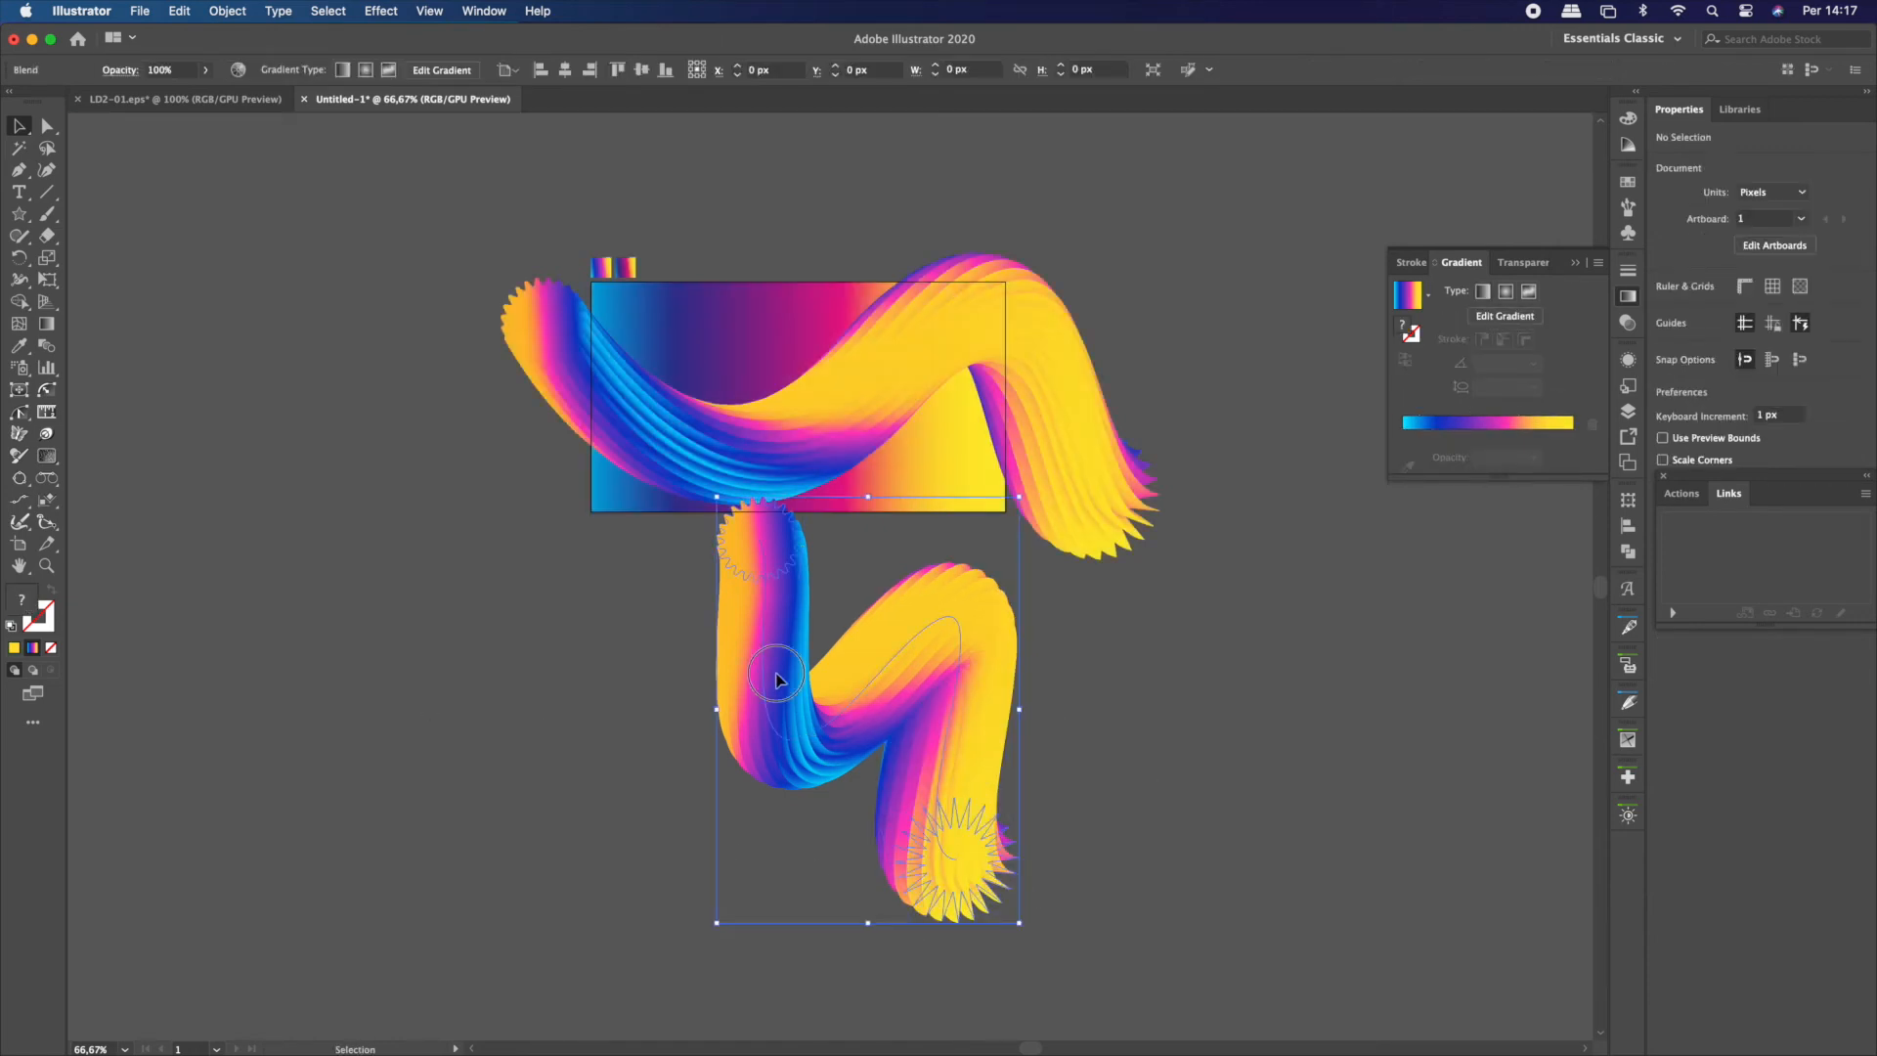
{"action": "left_click_drag", "start_coordinate": [717, 707], "coordinate": [456, 687]}
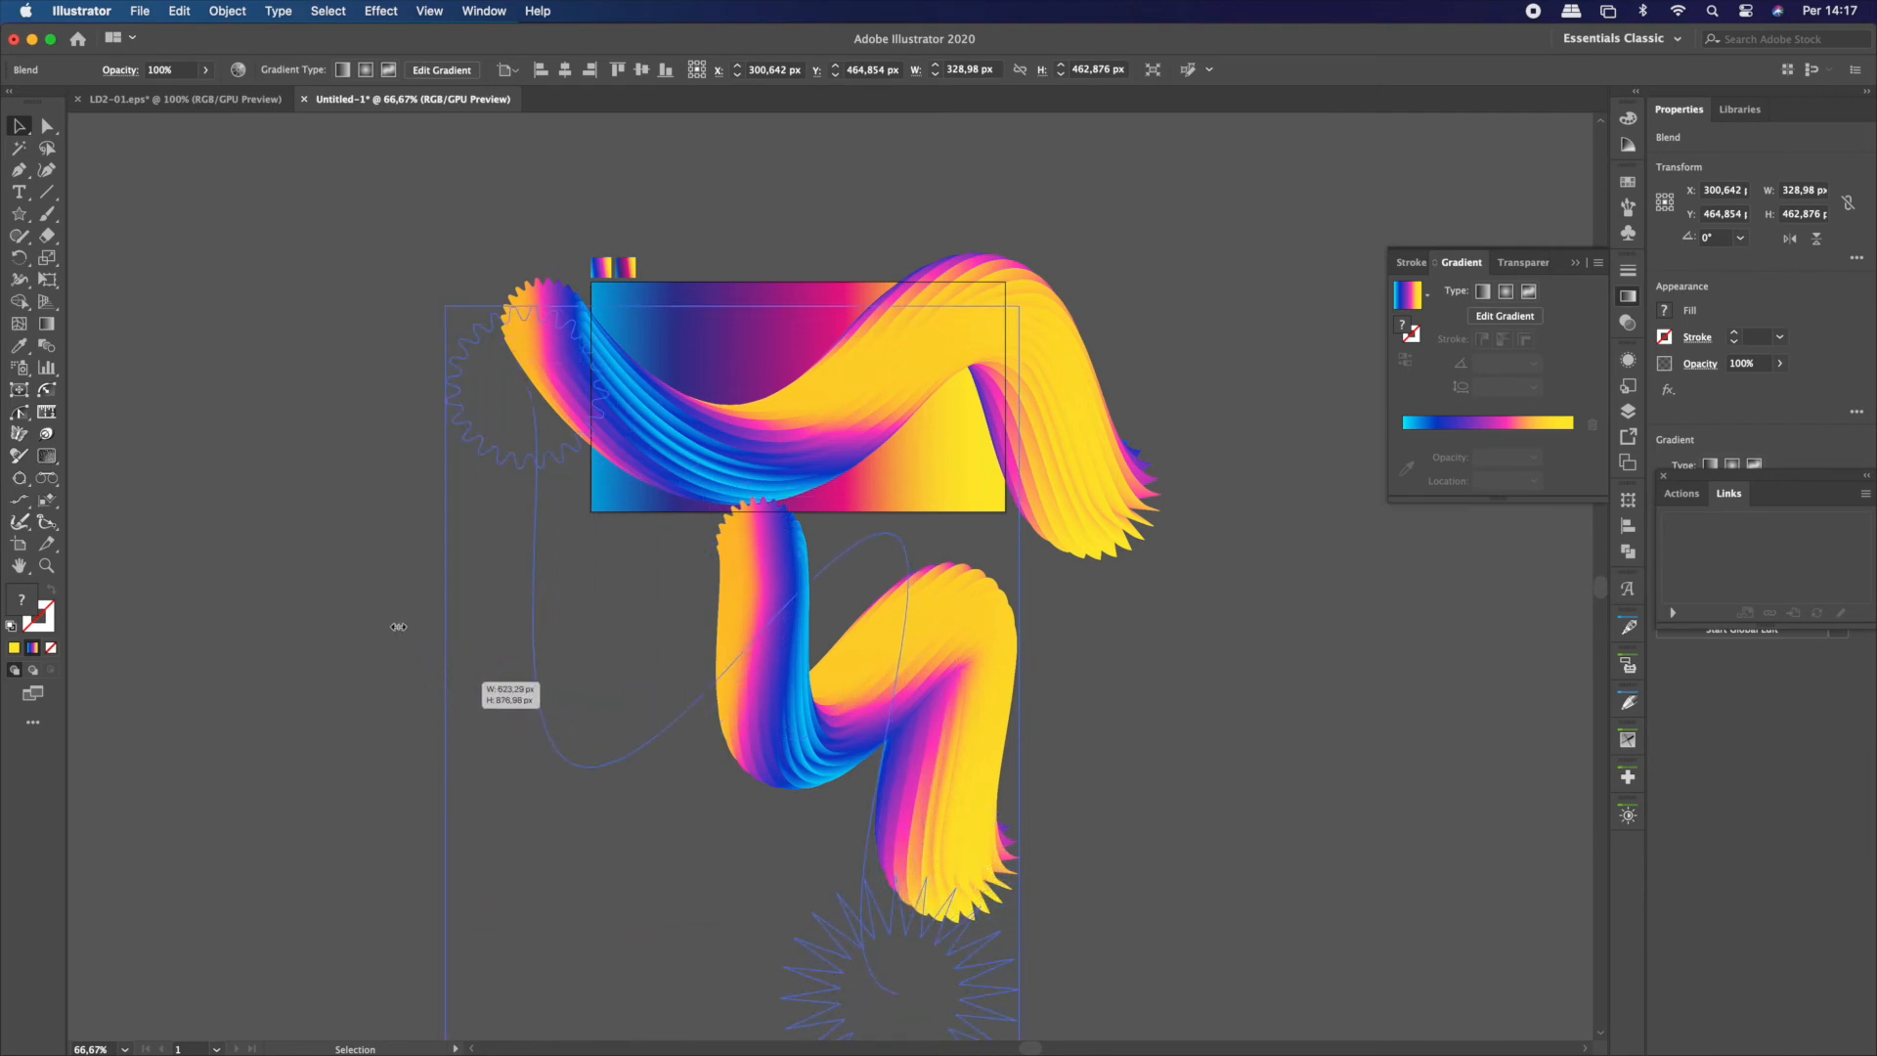
{"action": "left_click_drag", "start_coordinate": [399, 626], "coordinate": [399, 629]}
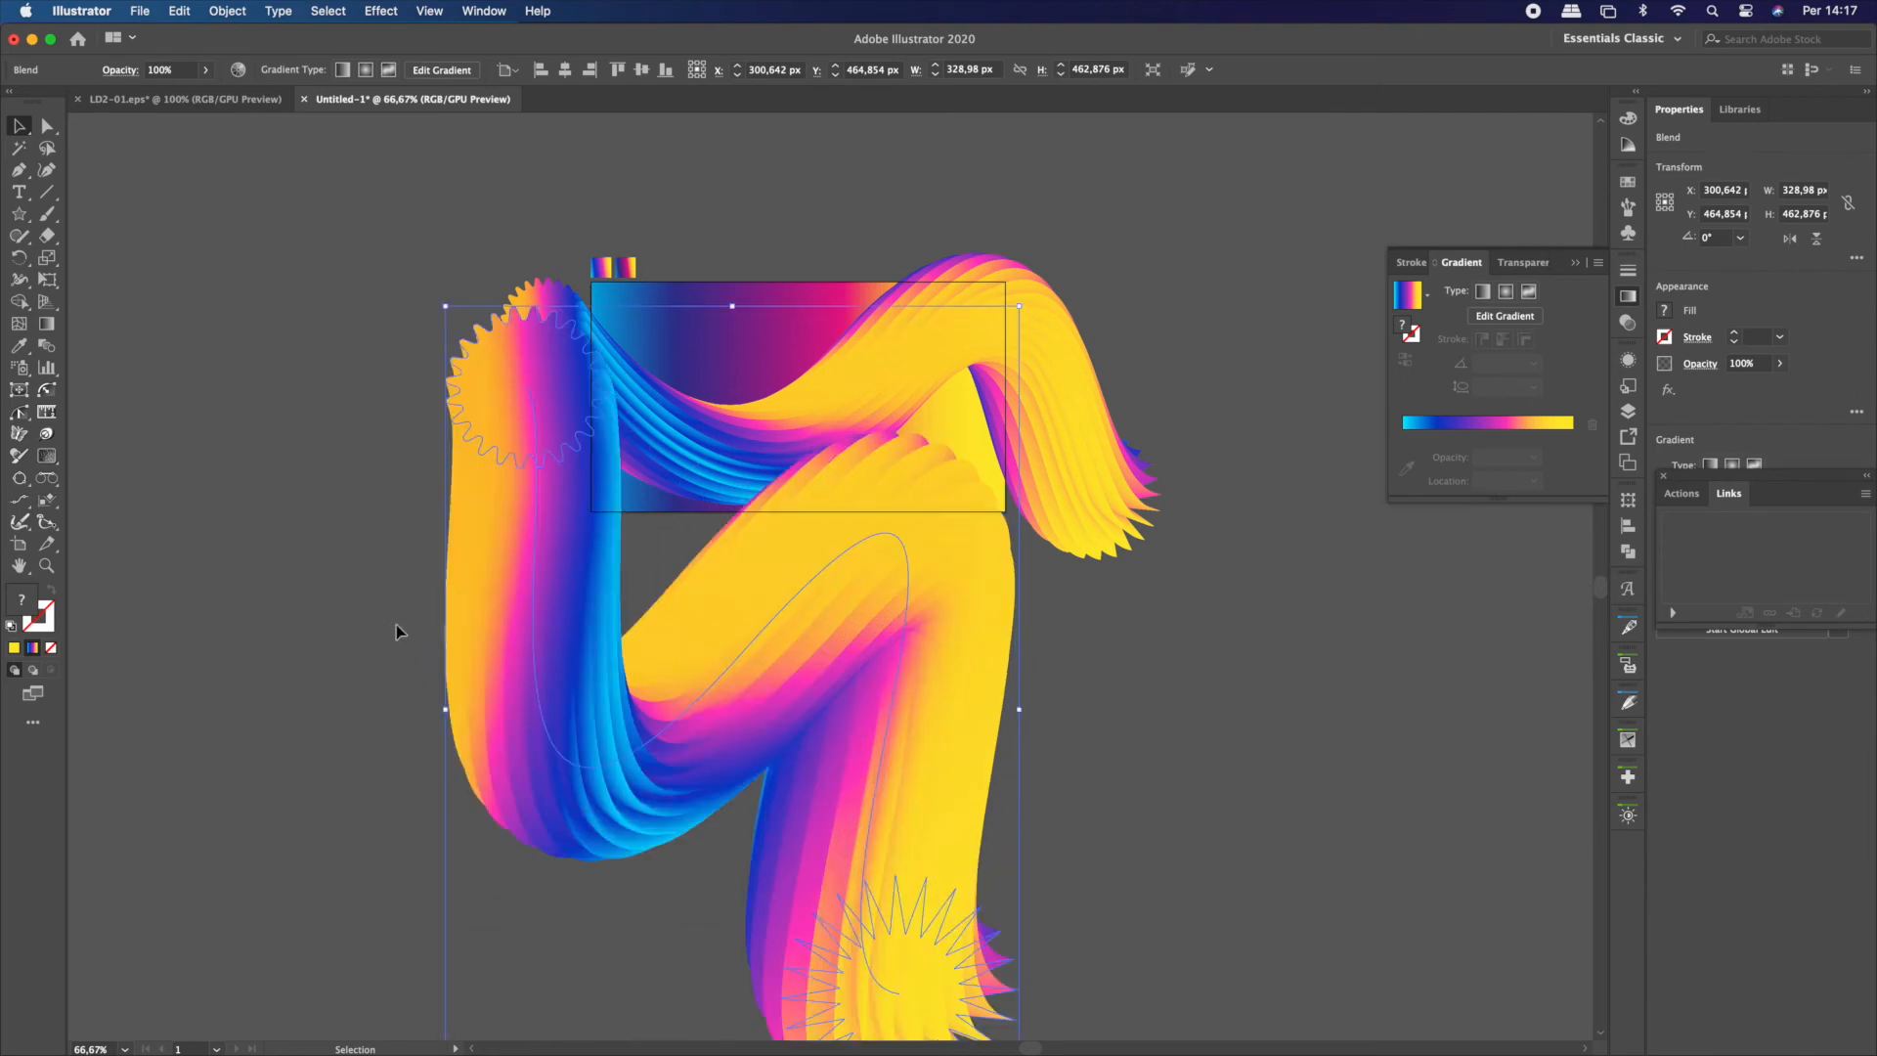
{"action": "left_click_drag", "start_coordinate": [665, 483], "coordinate": [682, 442]}
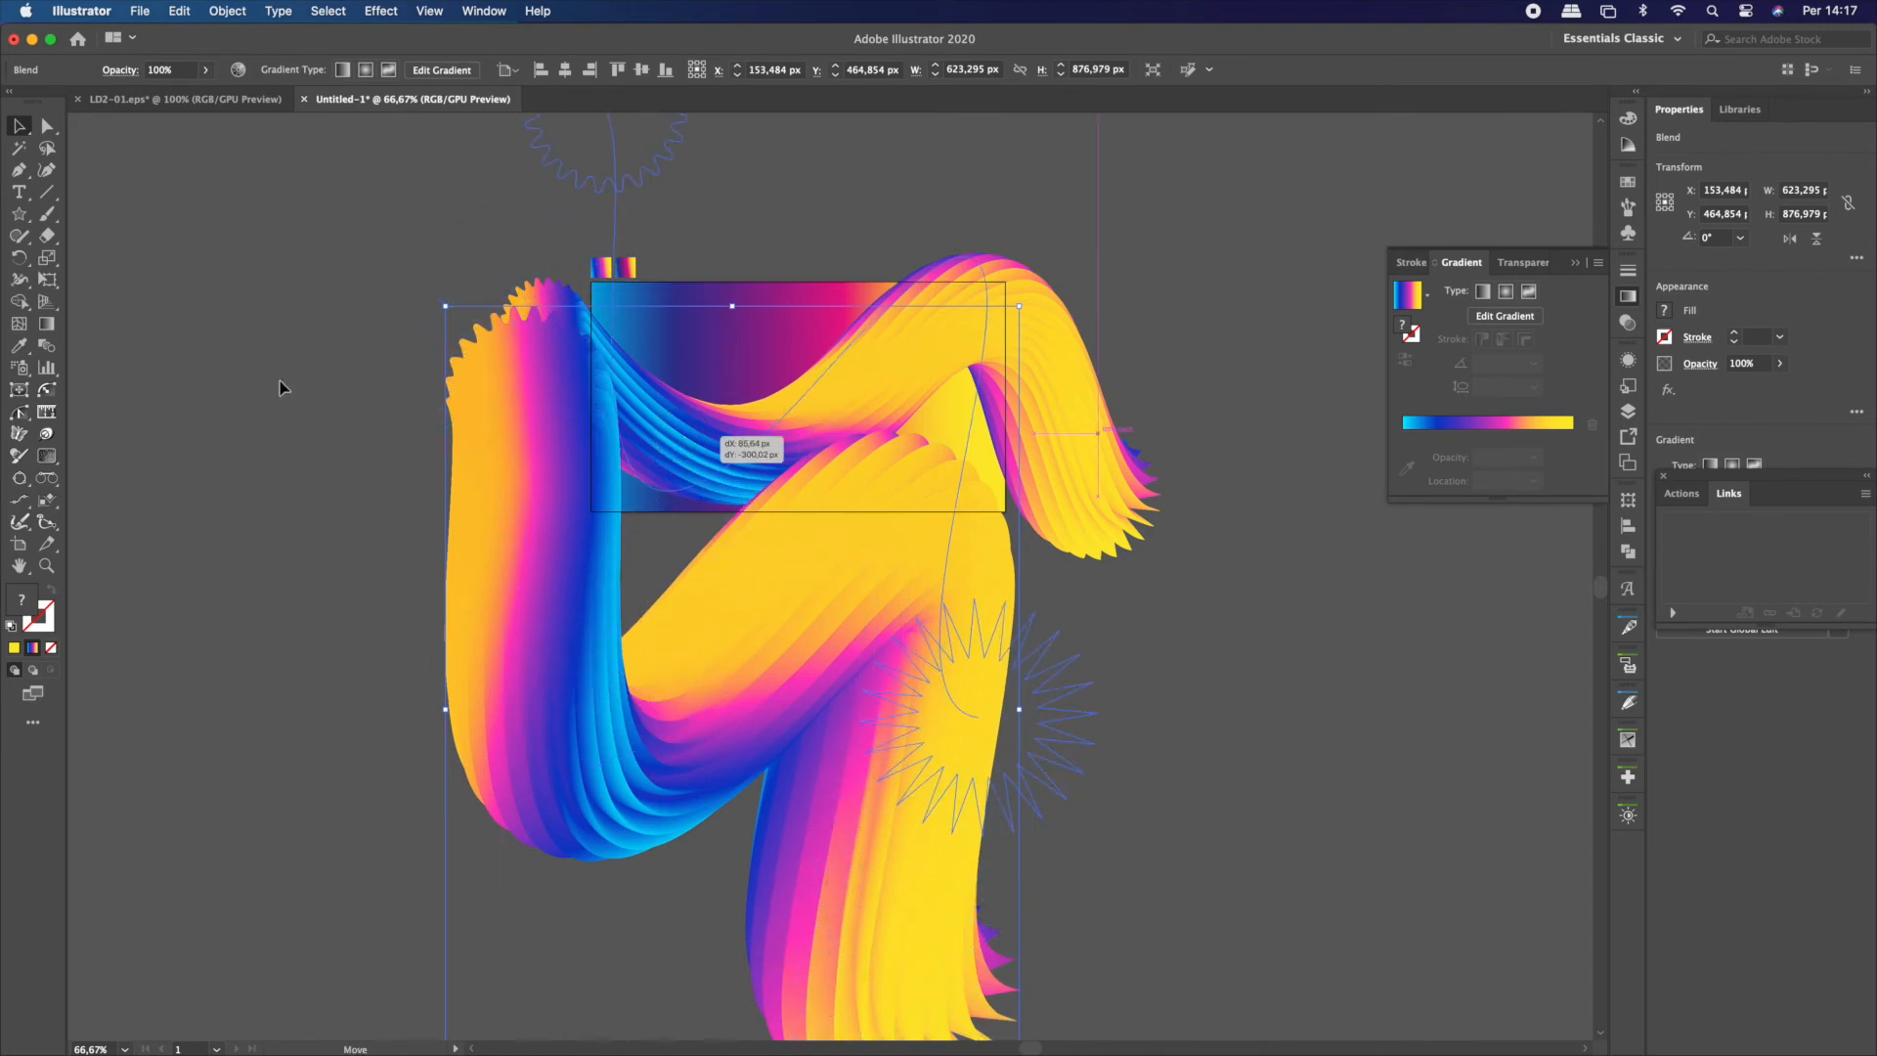
{"action": "left_click_drag", "start_coordinate": [682, 442], "coordinate": [682, 442]}
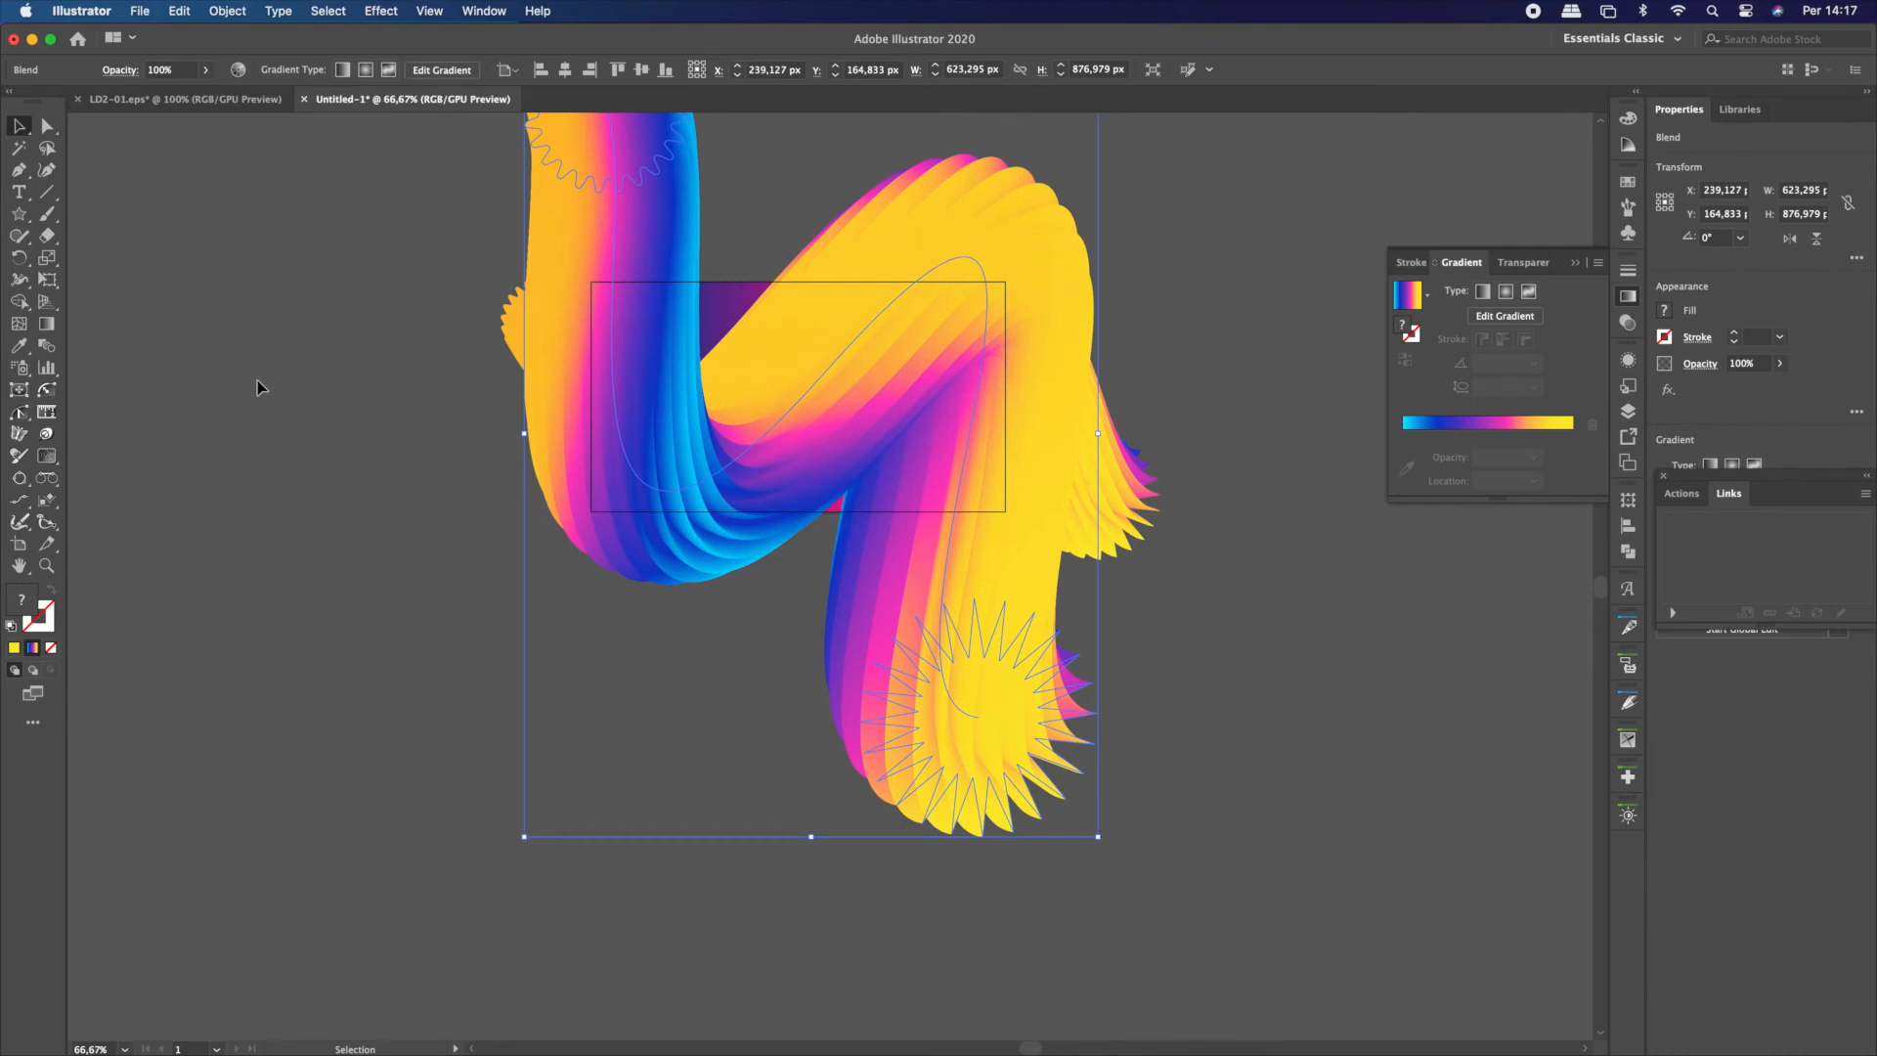
Set the enlarged blend copy's opacity to 60% and its blending mode to Overlay
{"action": "left_click", "coordinate": [166, 70]}
{"action": "type", "text": "60"}
{"action": "key", "text": "Tab"}
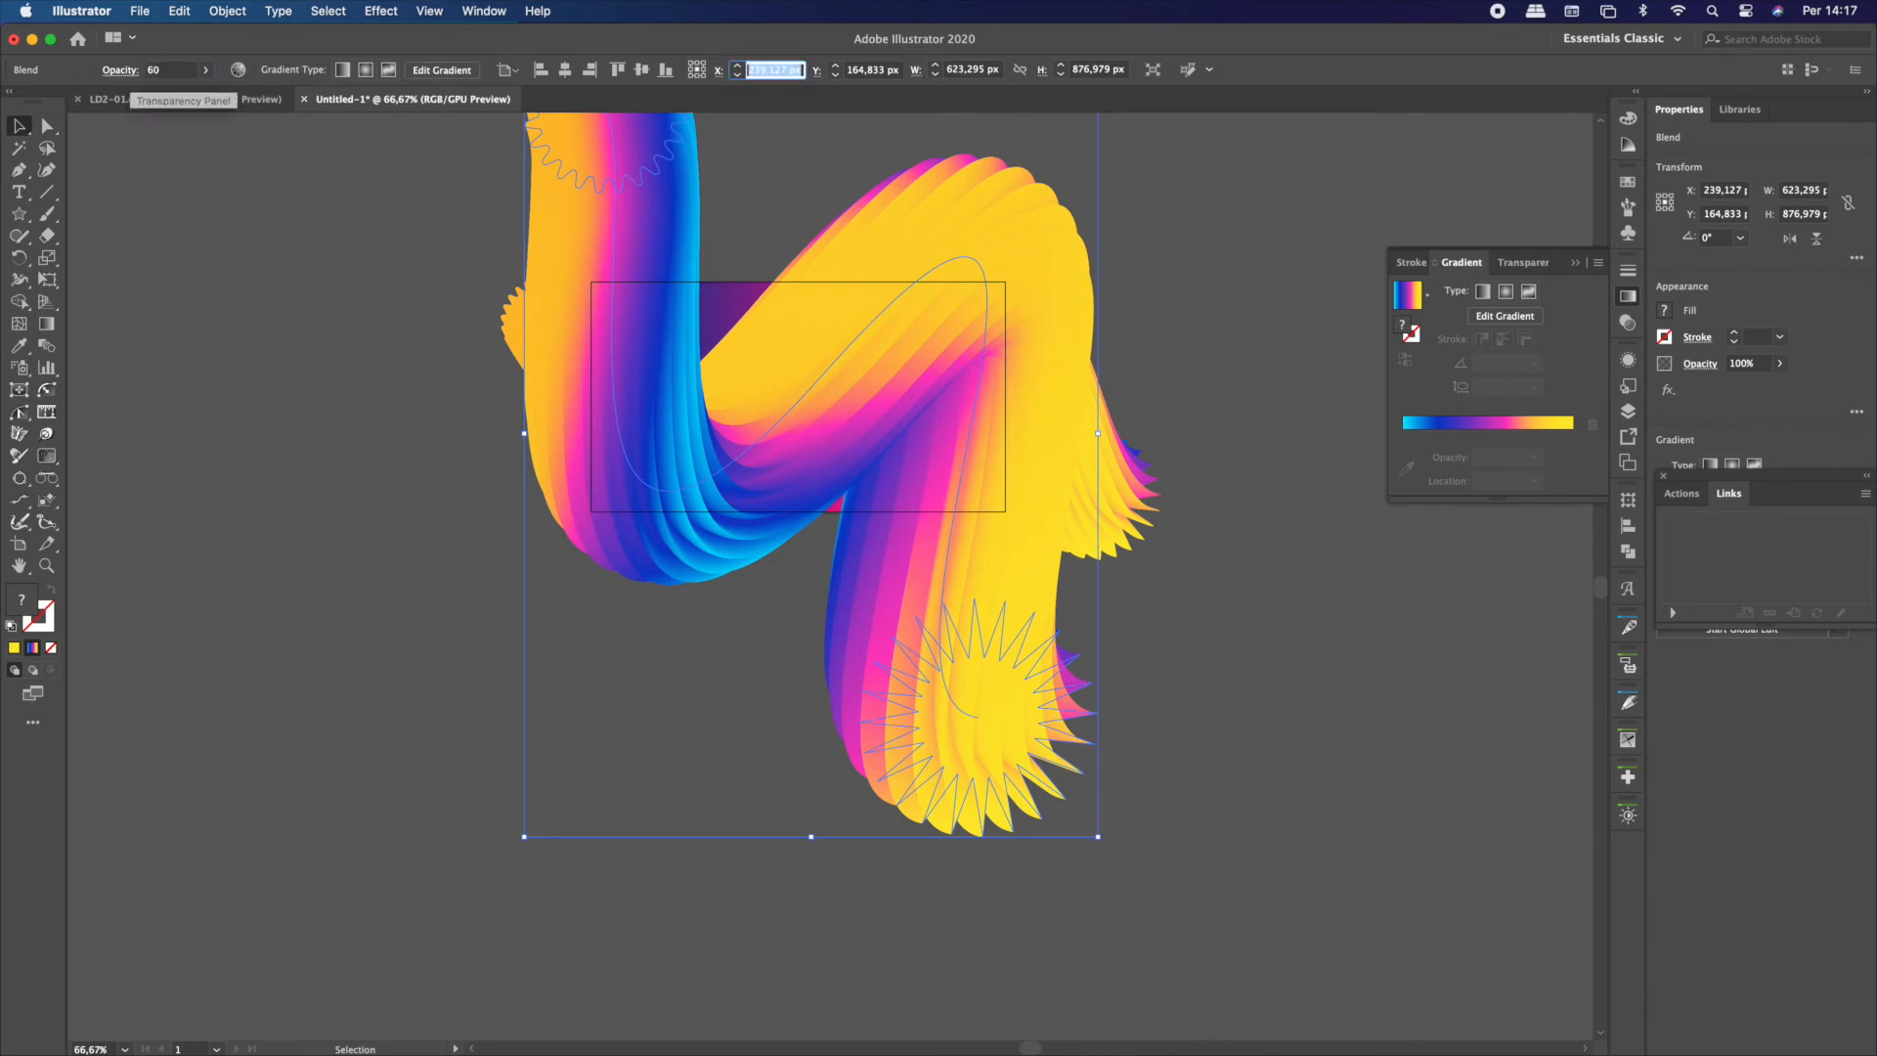
{"action": "left_click", "coordinate": [122, 75]}
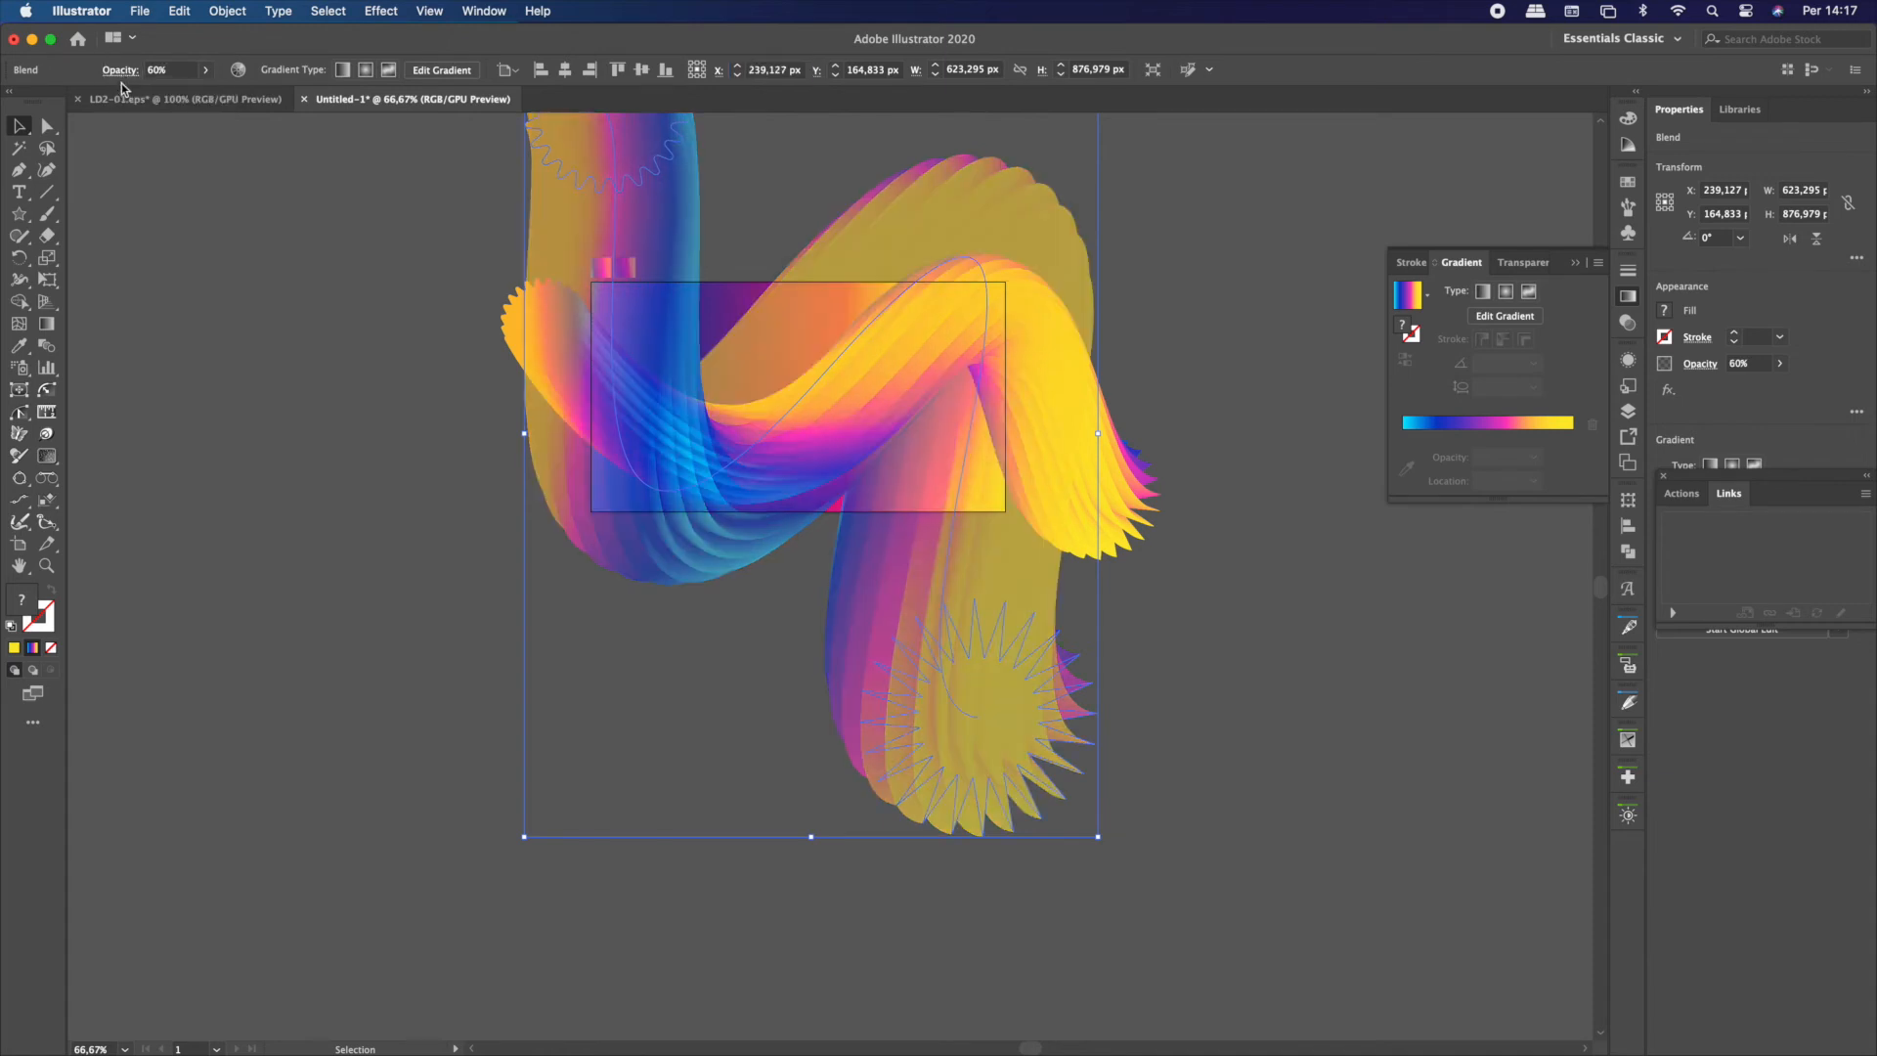
{"action": "left_click", "coordinate": [120, 70]}
{"action": "left_click", "coordinate": [49, 100]}
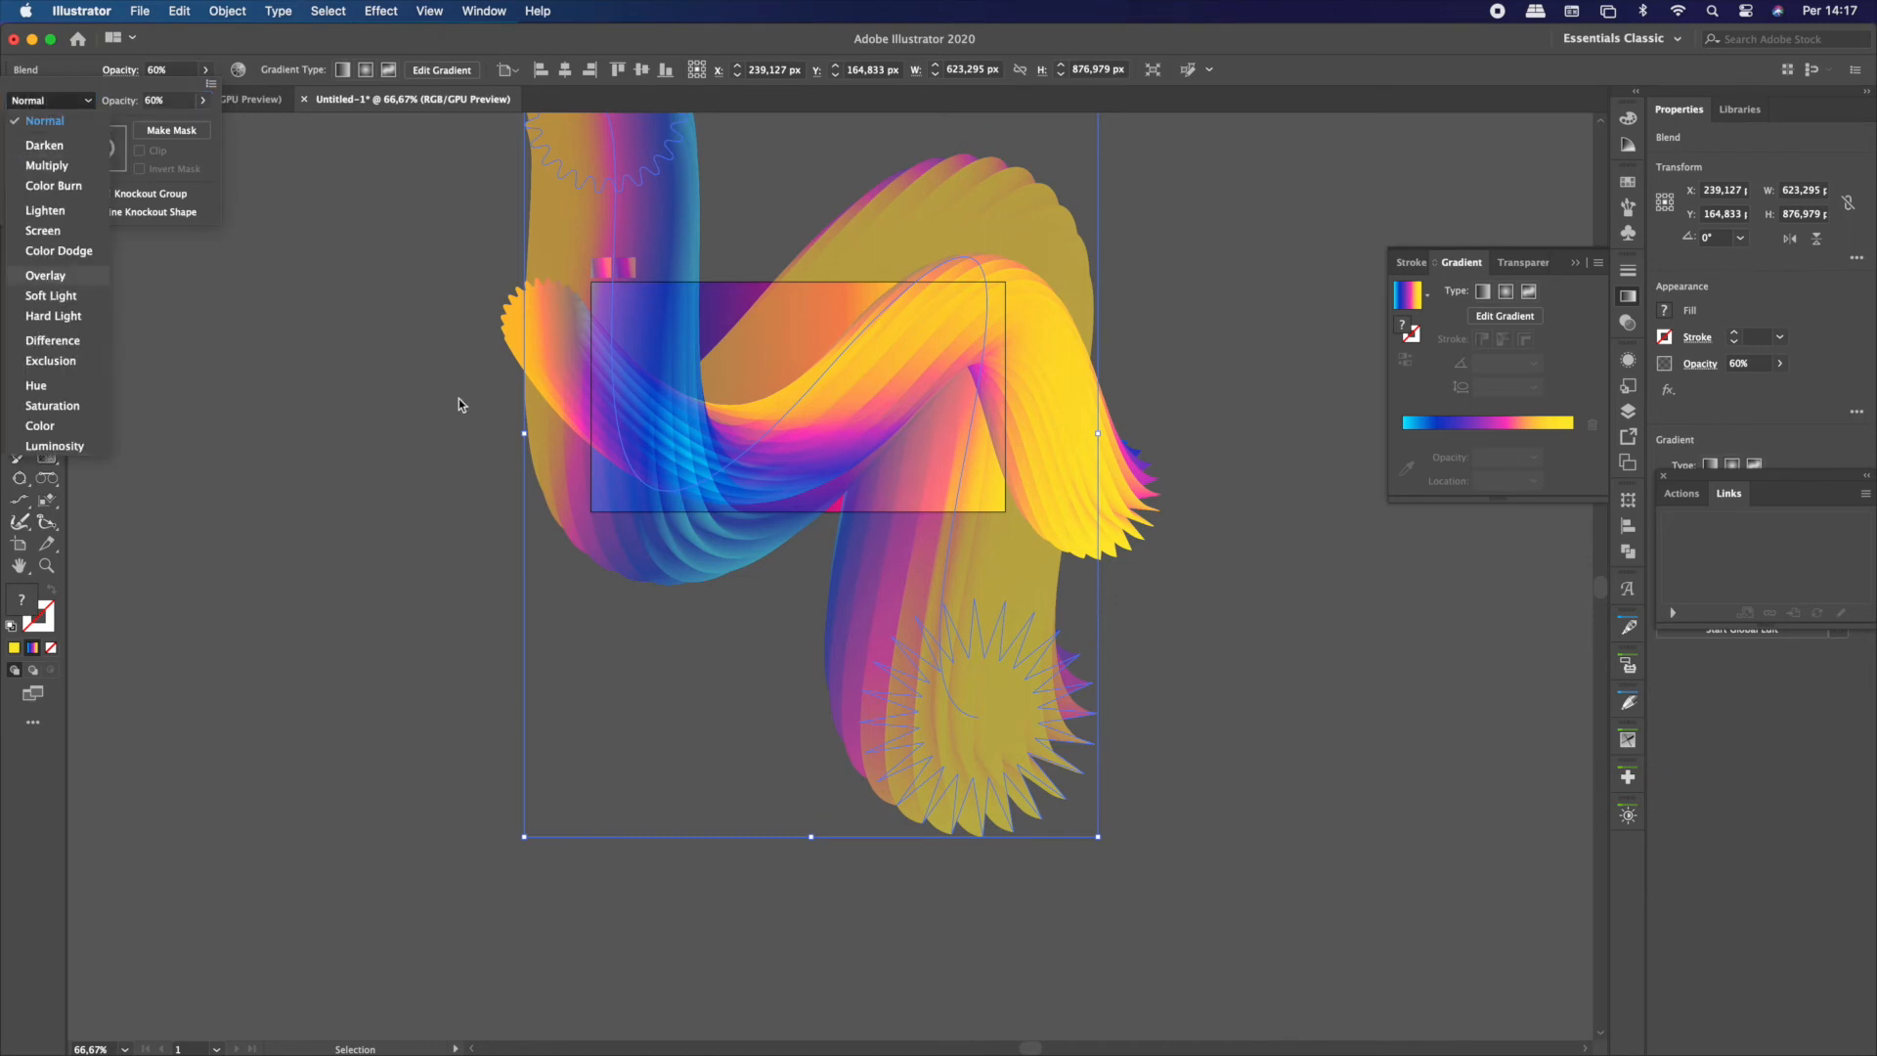
{"action": "left_click", "coordinate": [381, 402]}
Send the enlarged blend copy to the back, and place the gradient background rectangle behind it
{"action": "left_click", "coordinate": [671, 545]}
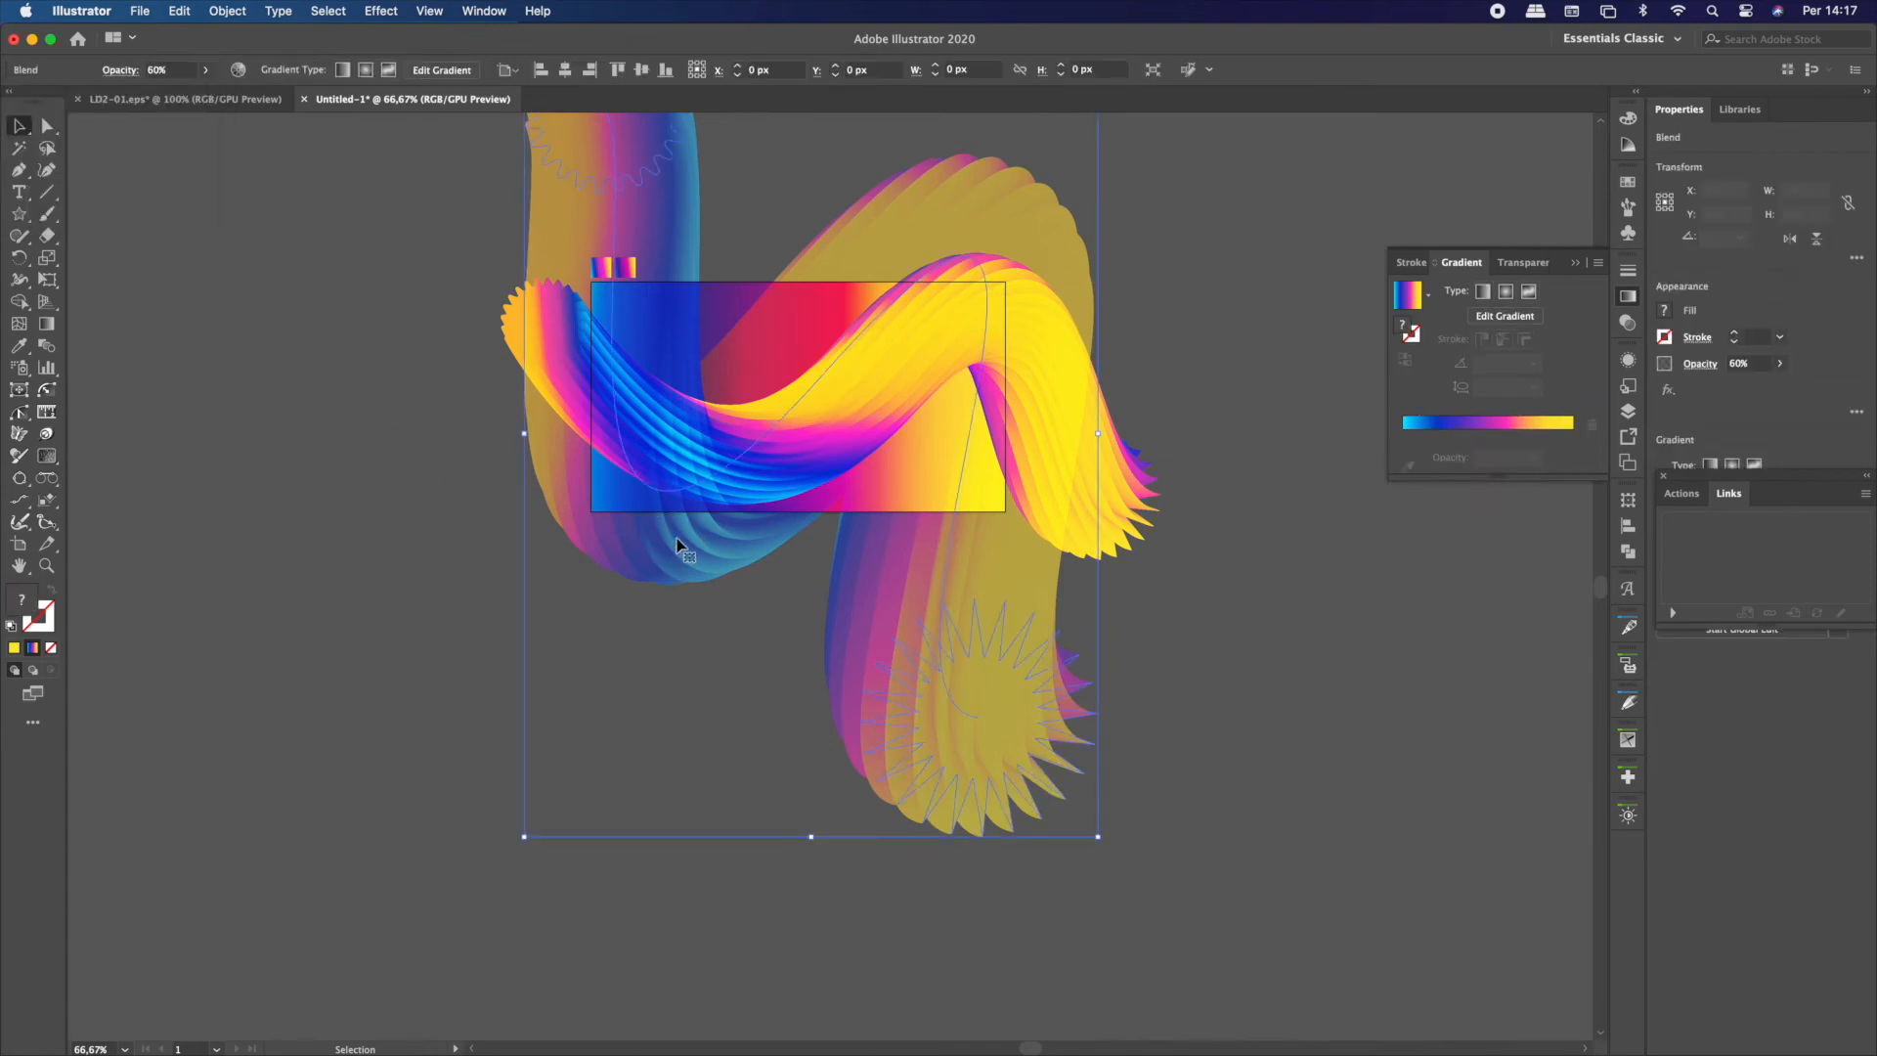
{"action": "right_click", "coordinate": [731, 532]}
{"action": "mouse_move", "coordinate": [773, 755]}
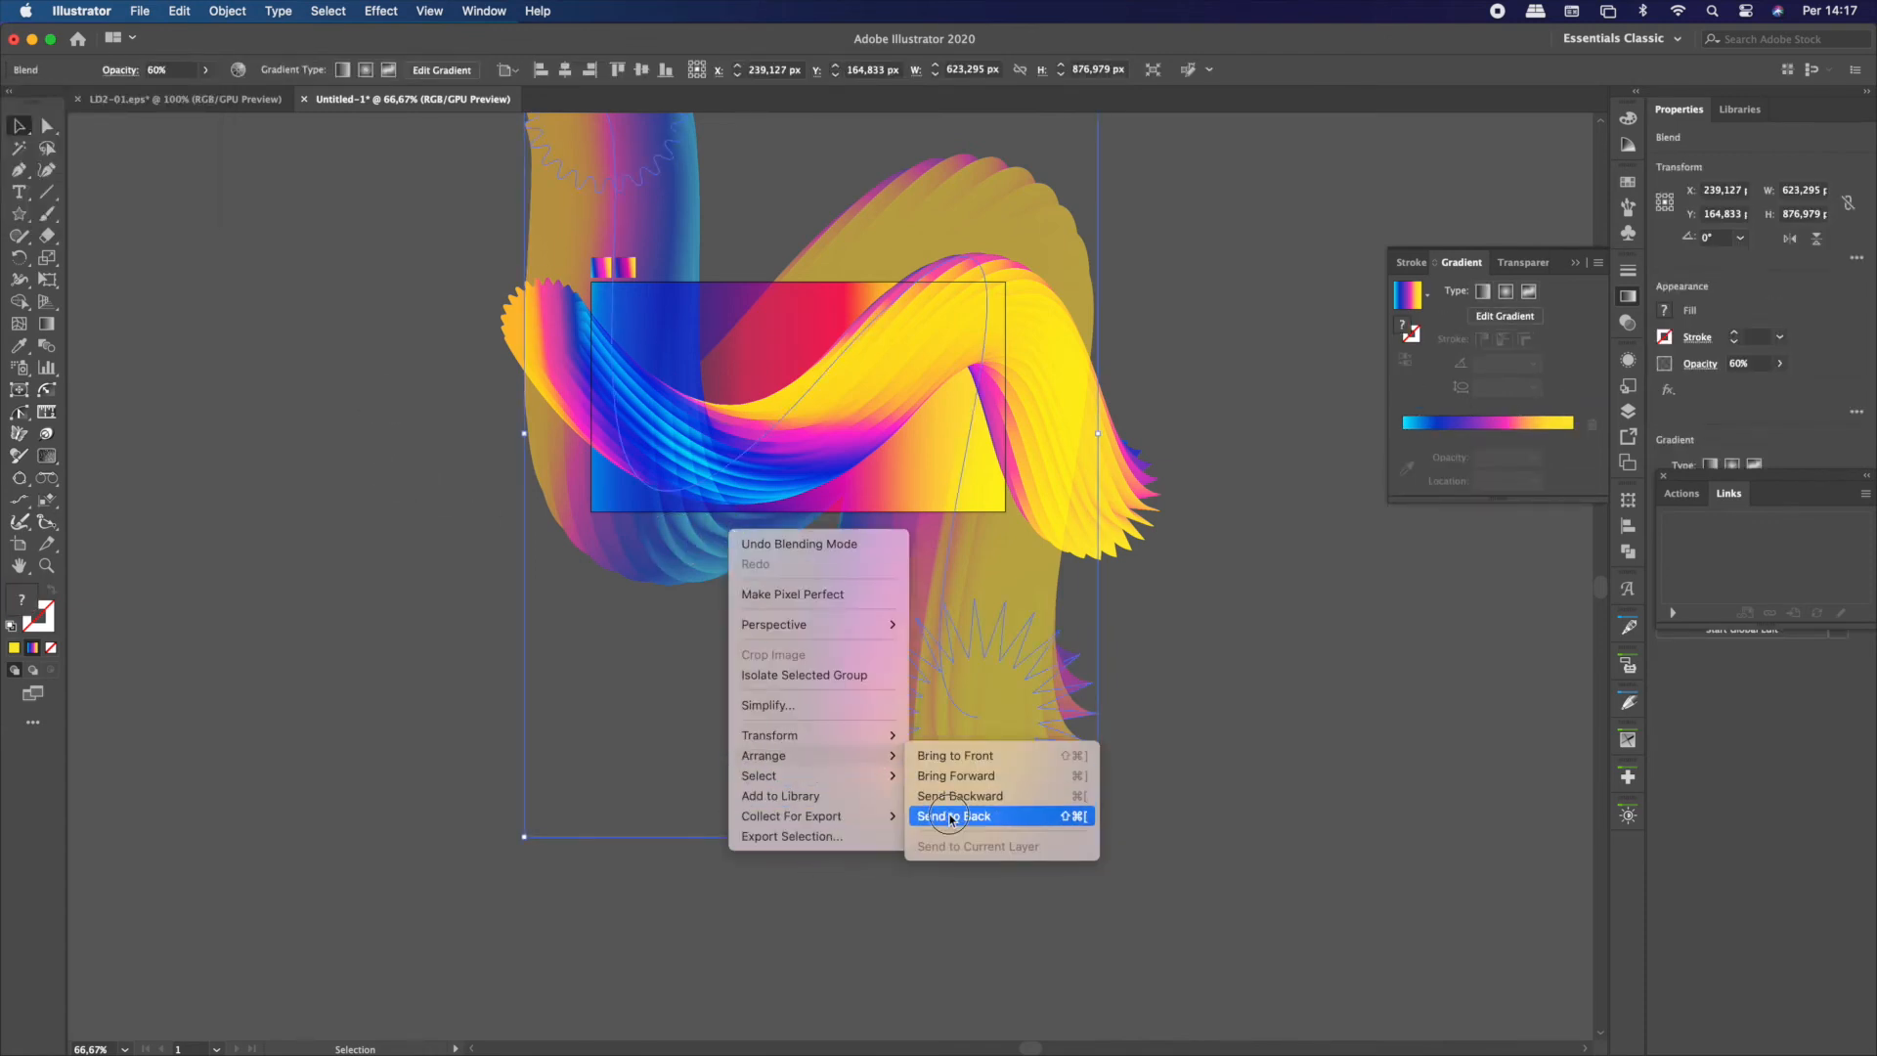
{"action": "left_click", "coordinate": [987, 817]}
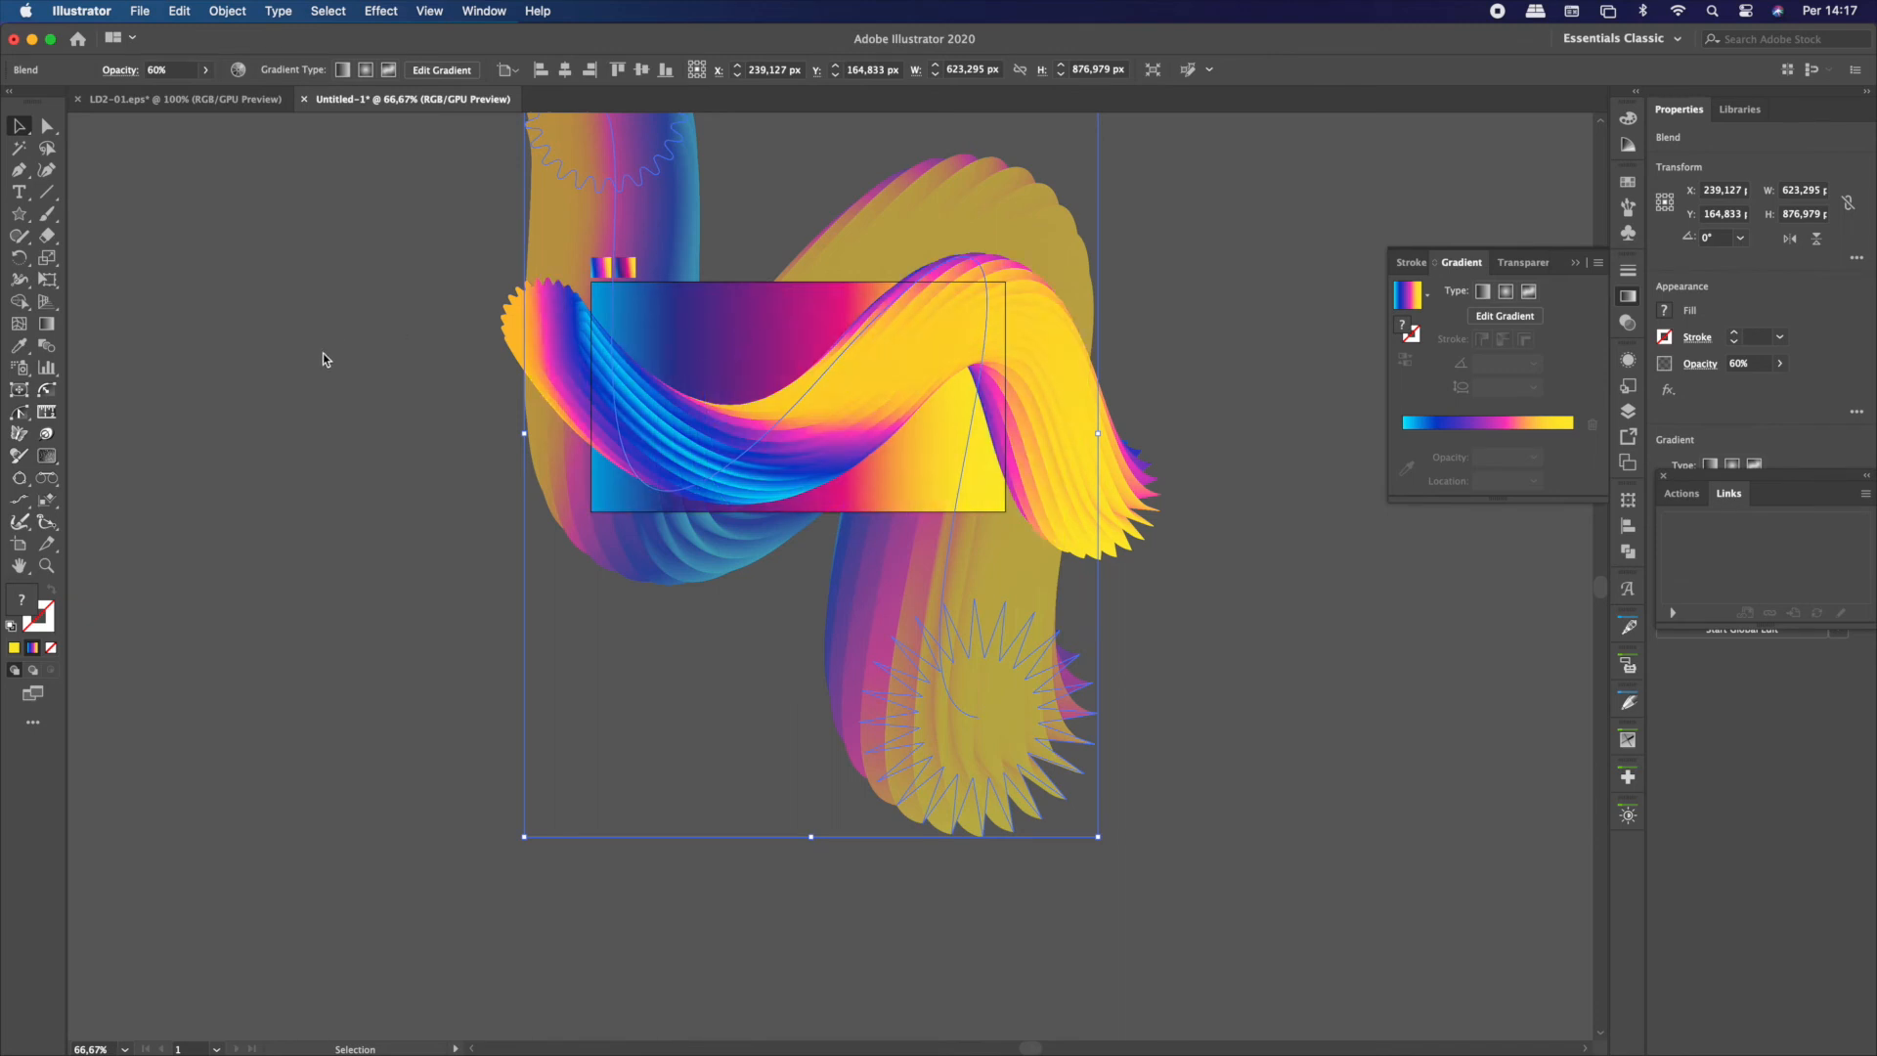
{"action": "left_click", "coordinate": [695, 306]}
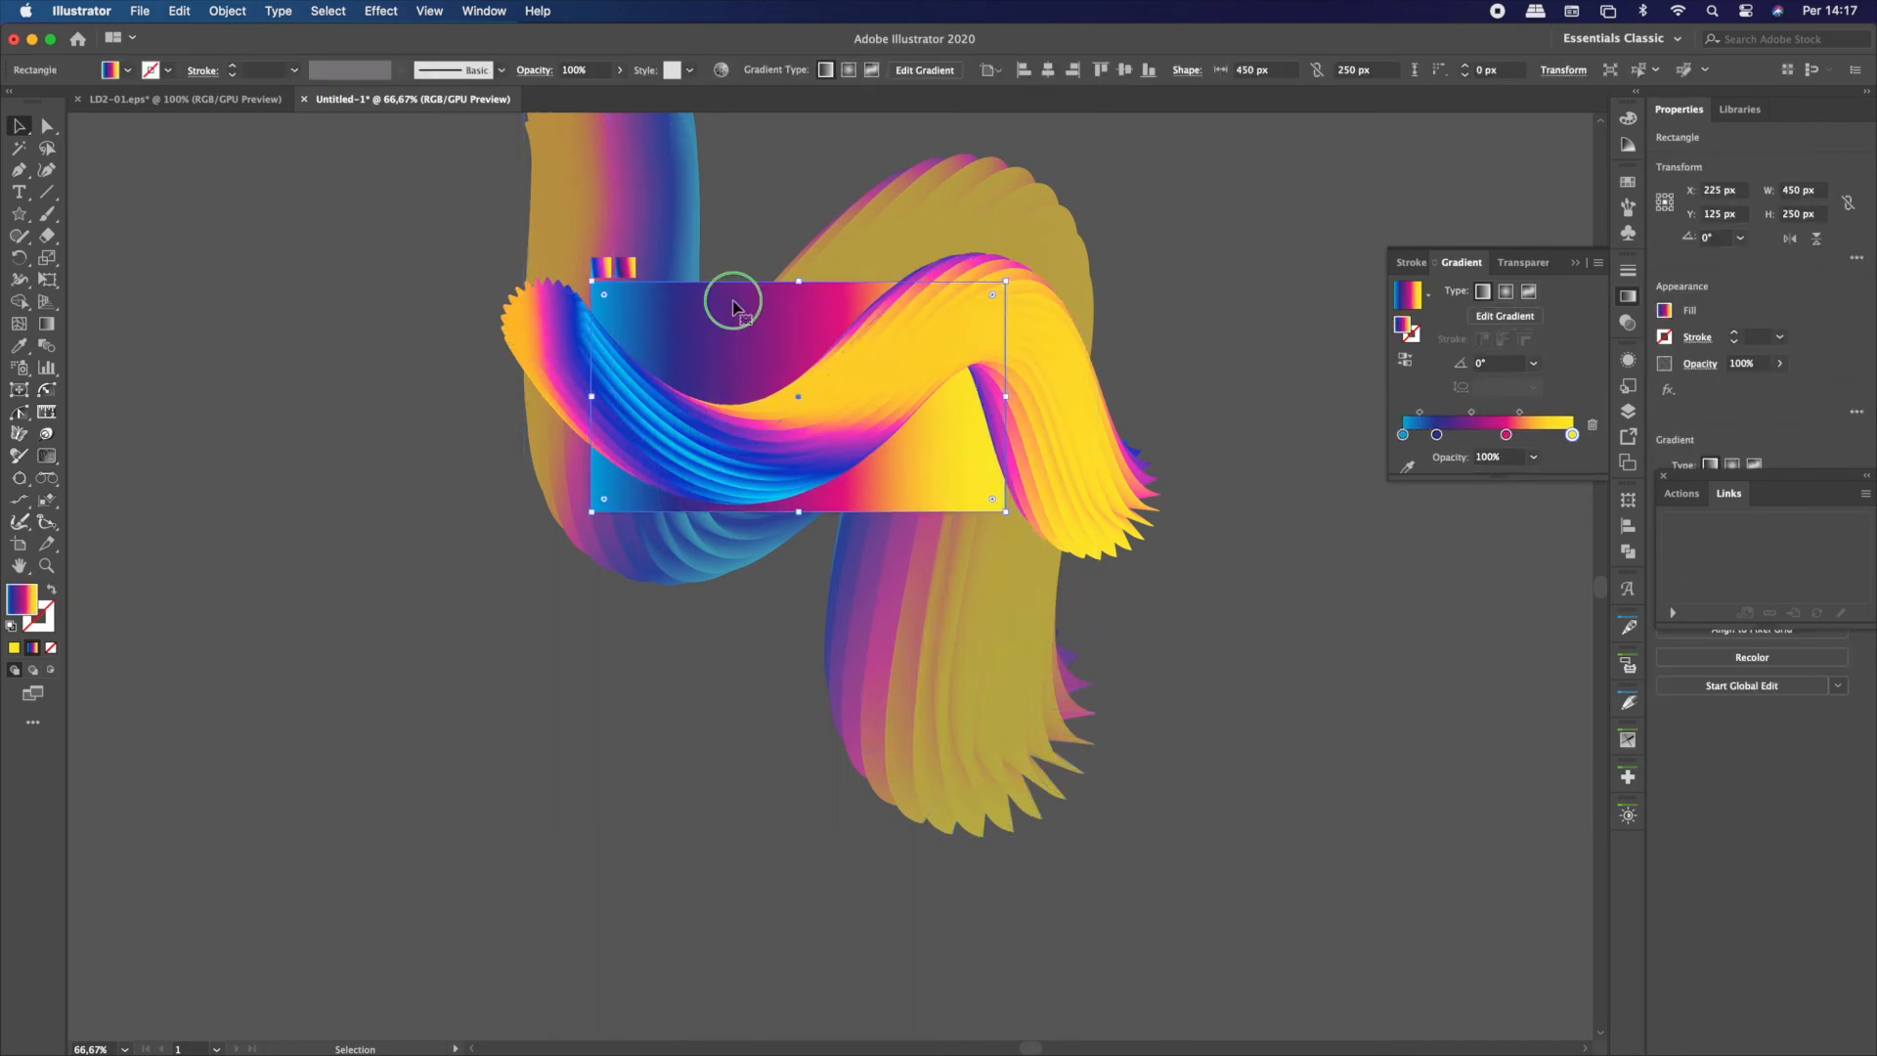
{"action": "right_click", "coordinate": [735, 307]}
{"action": "mouse_move", "coordinate": [831, 633]}
{"action": "left_click", "coordinate": [973, 692]}
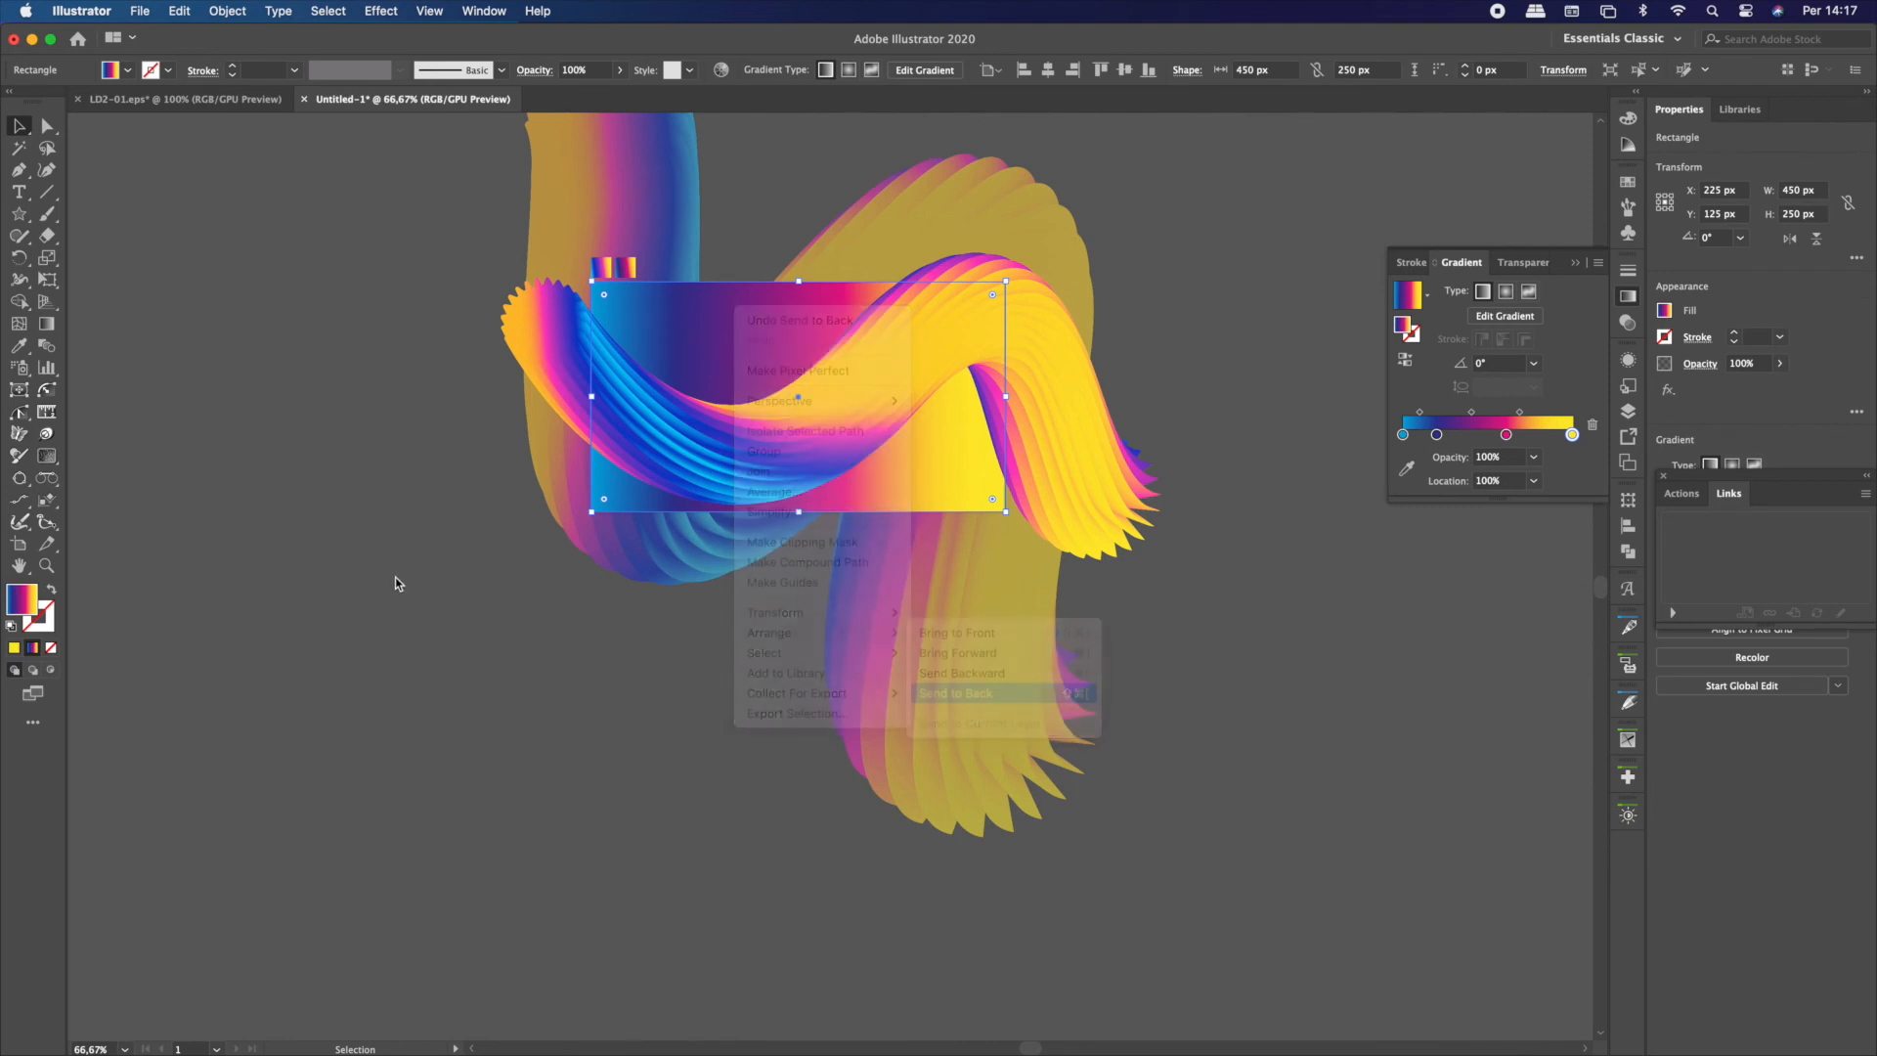
{"action": "left_click", "coordinate": [398, 583]}
Try the Normal, Screen and Color Dodge blending modes on the enlarged blend copy
{"action": "left_click", "coordinate": [631, 584]}
{"action": "left_click", "coordinate": [120, 70]}
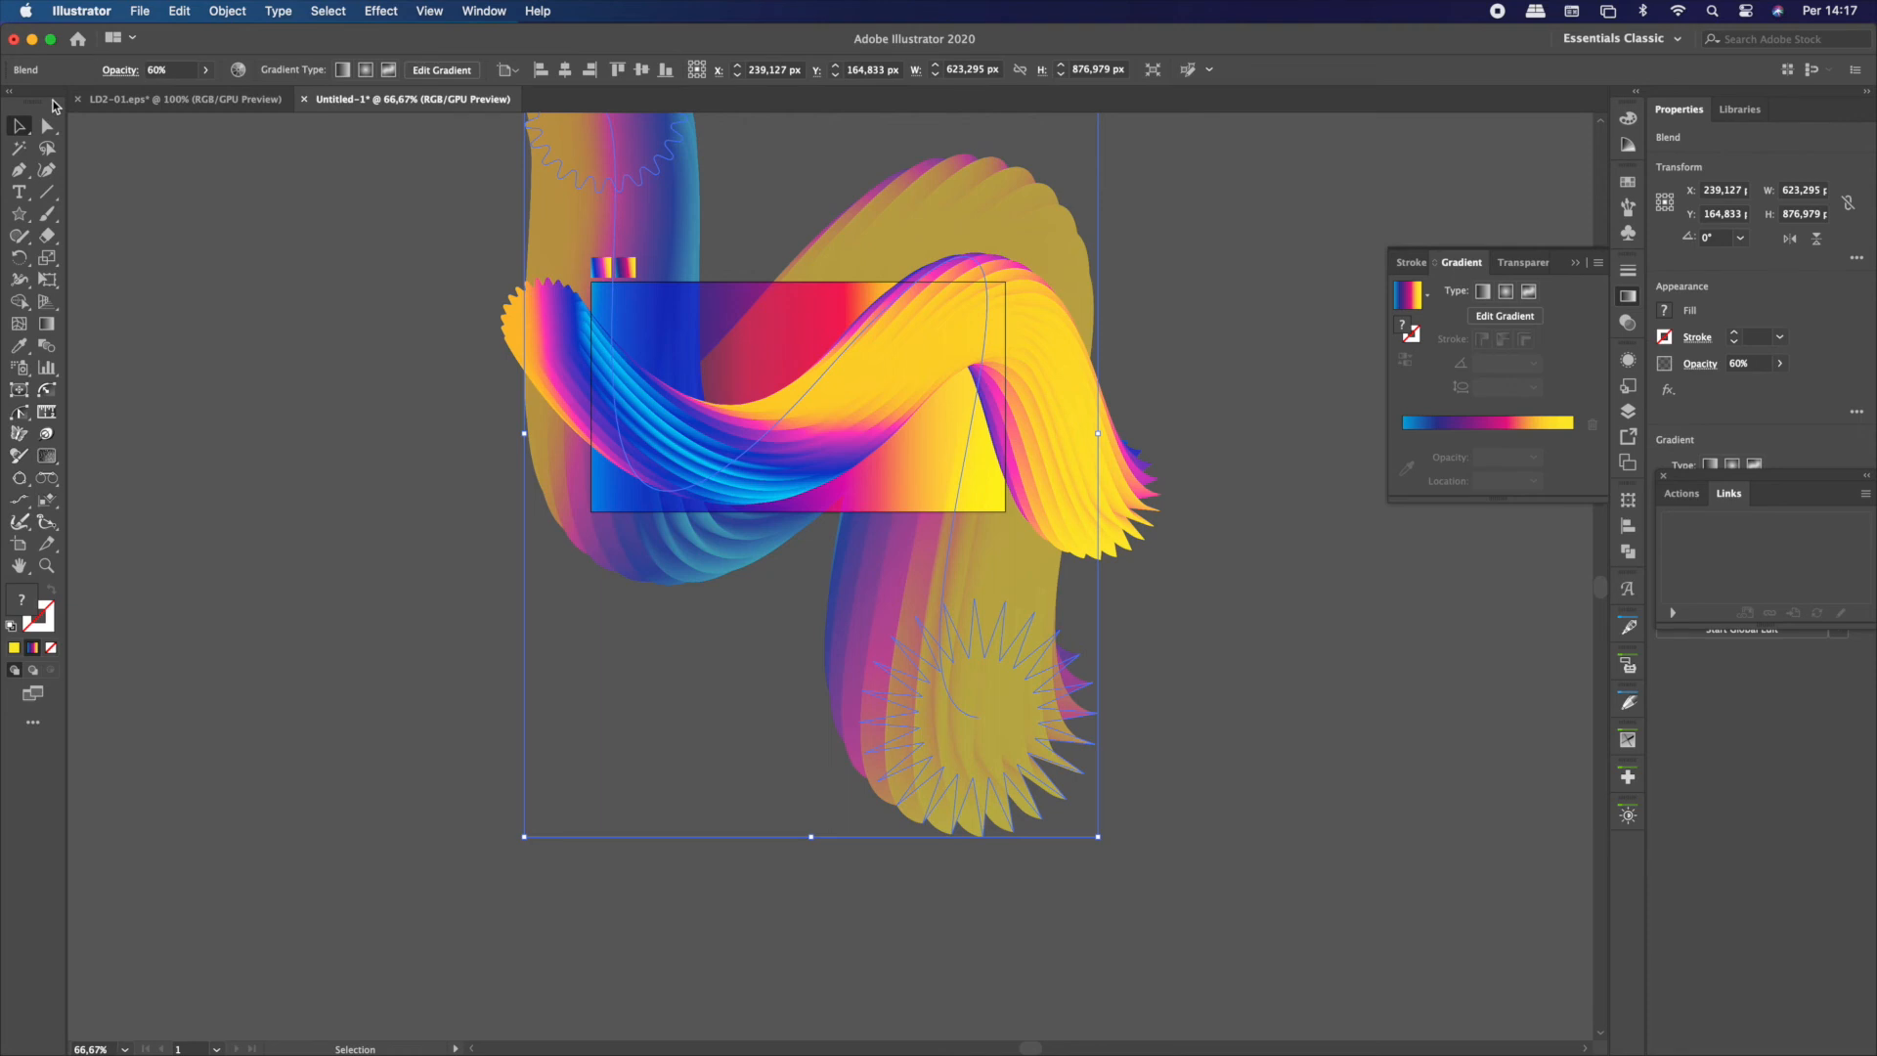
{"action": "left_click", "coordinate": [54, 100]}
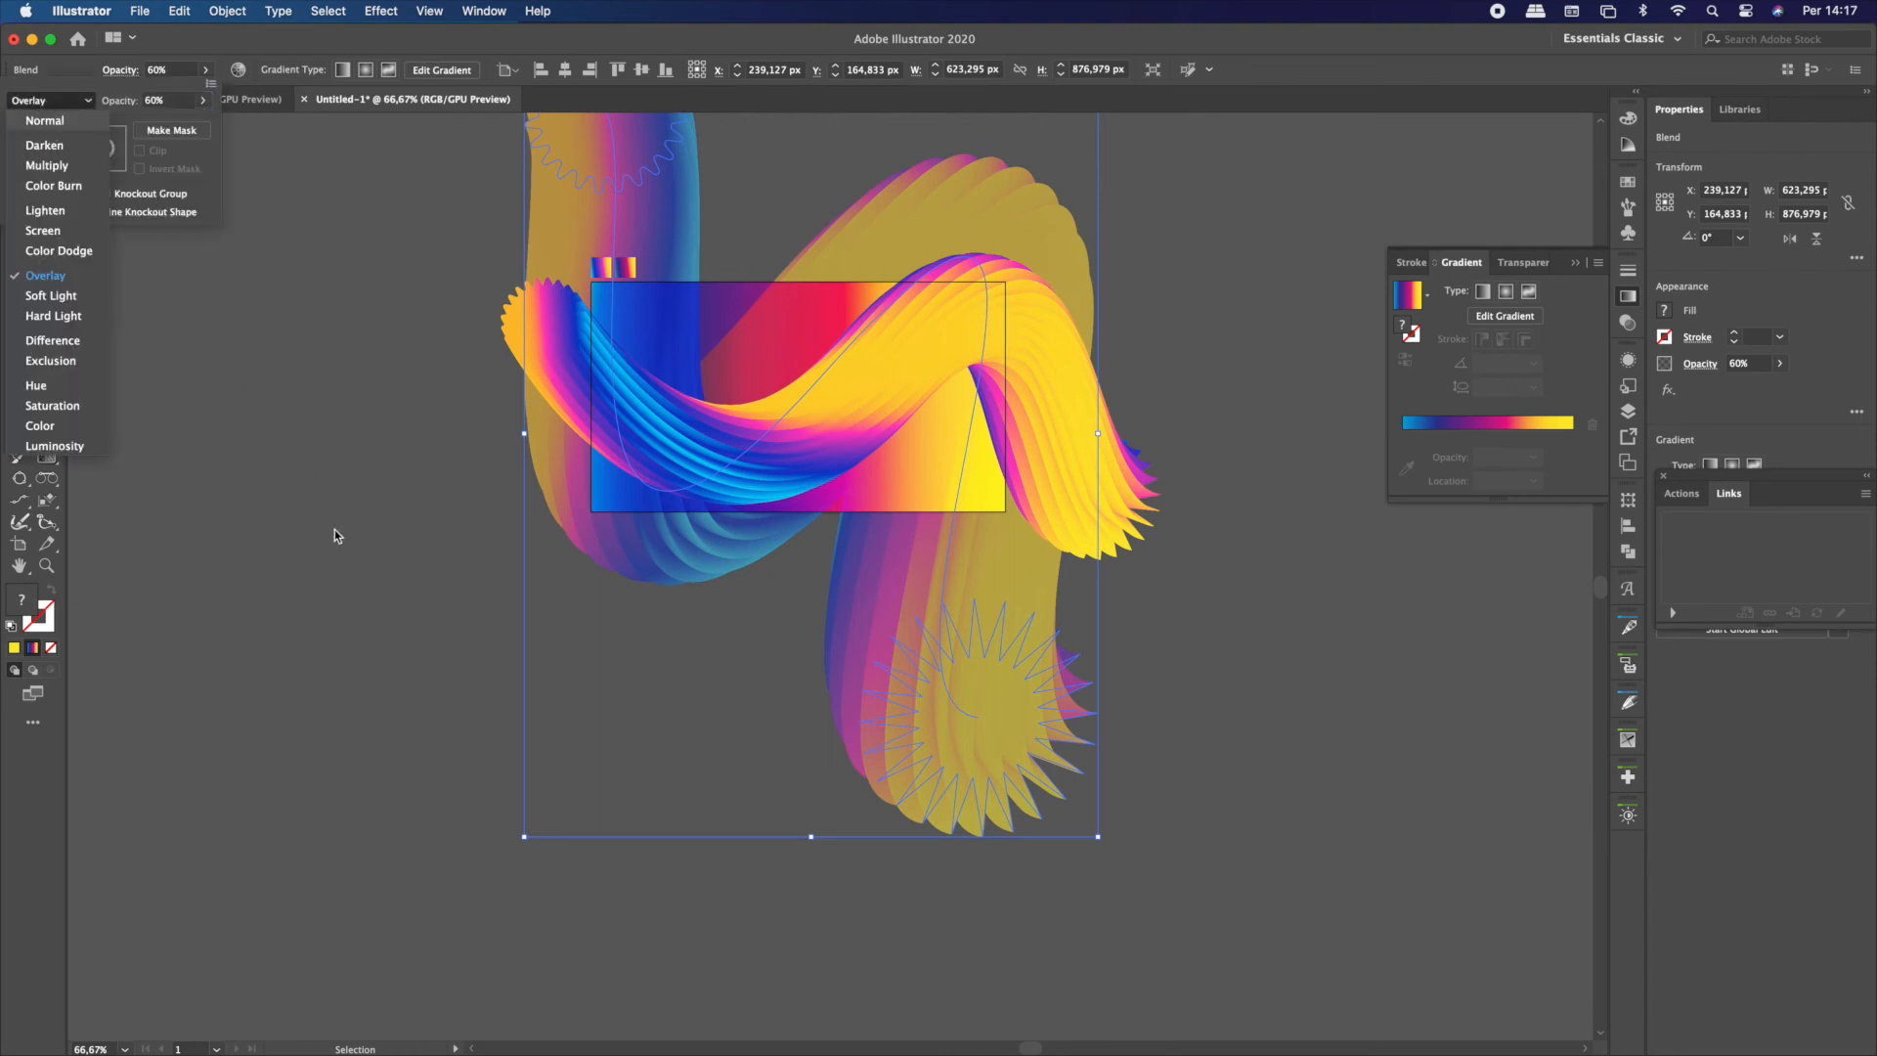
{"action": "left_click", "coordinate": [45, 120]}
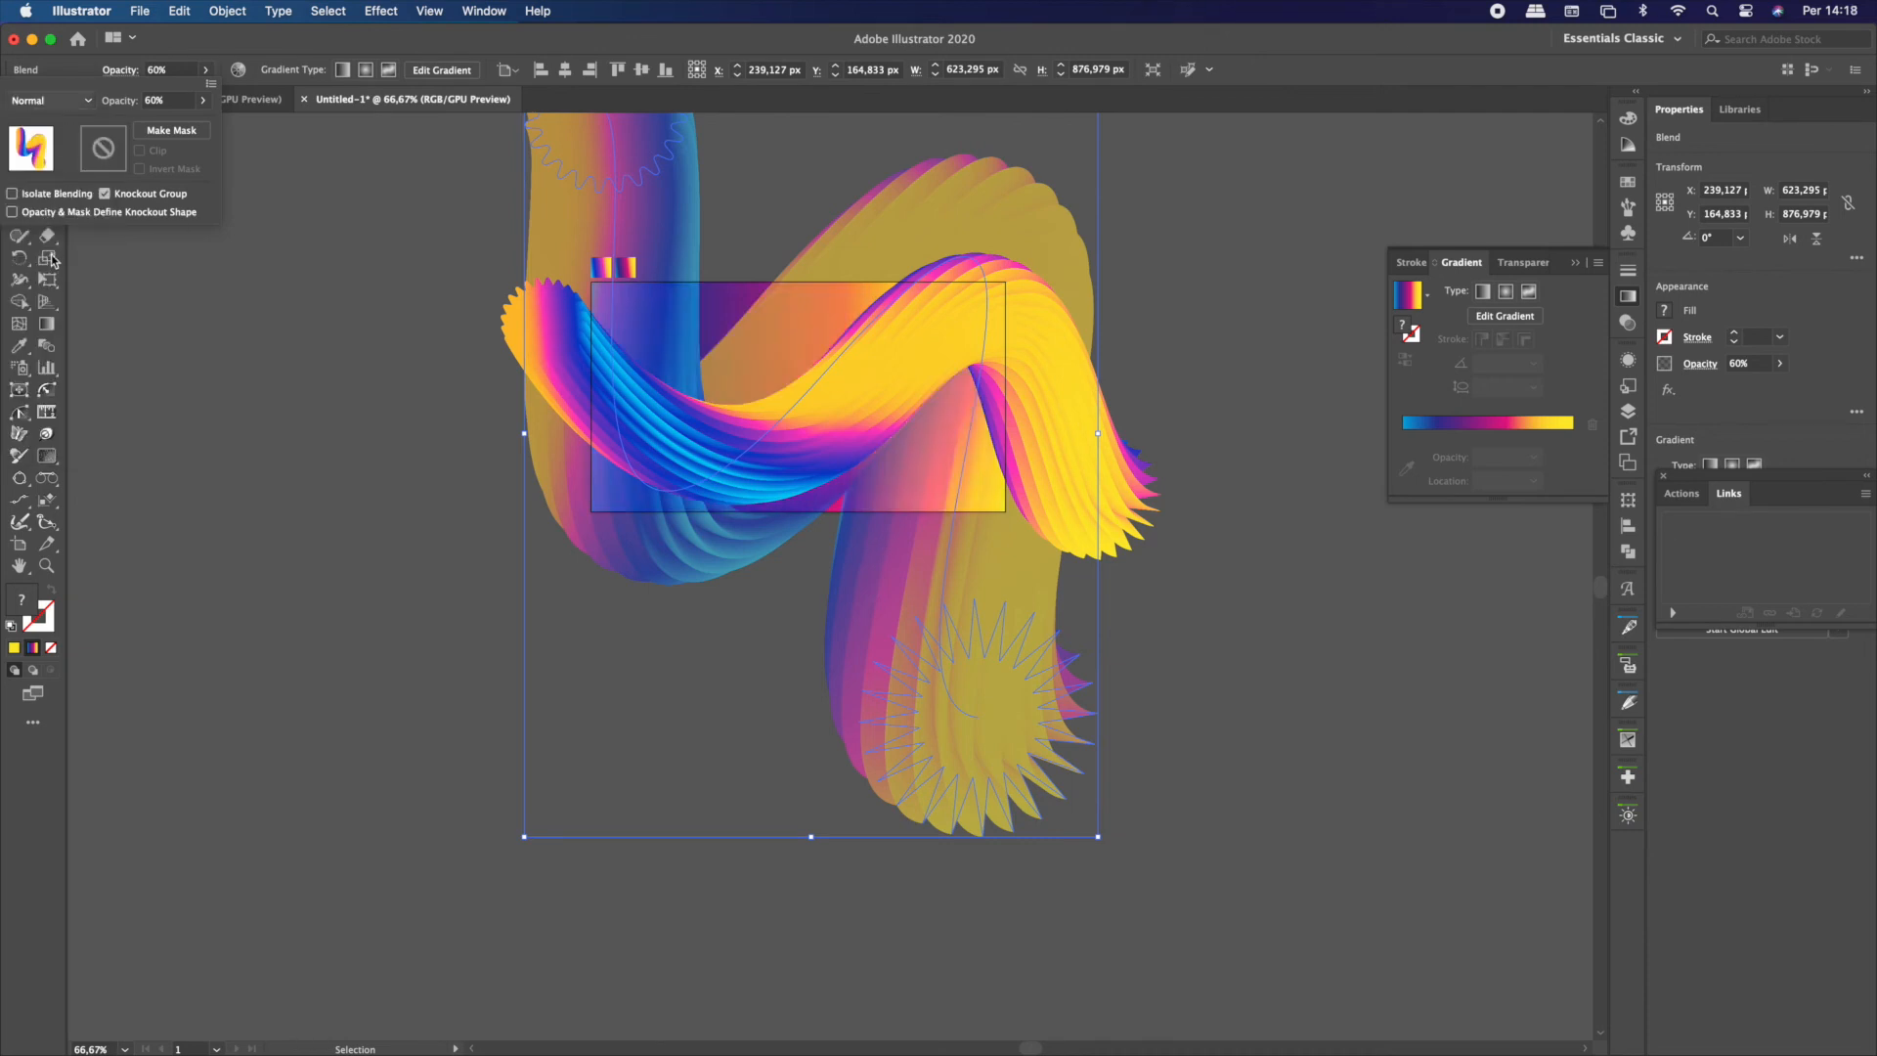
{"action": "left_click", "coordinate": [59, 102]}
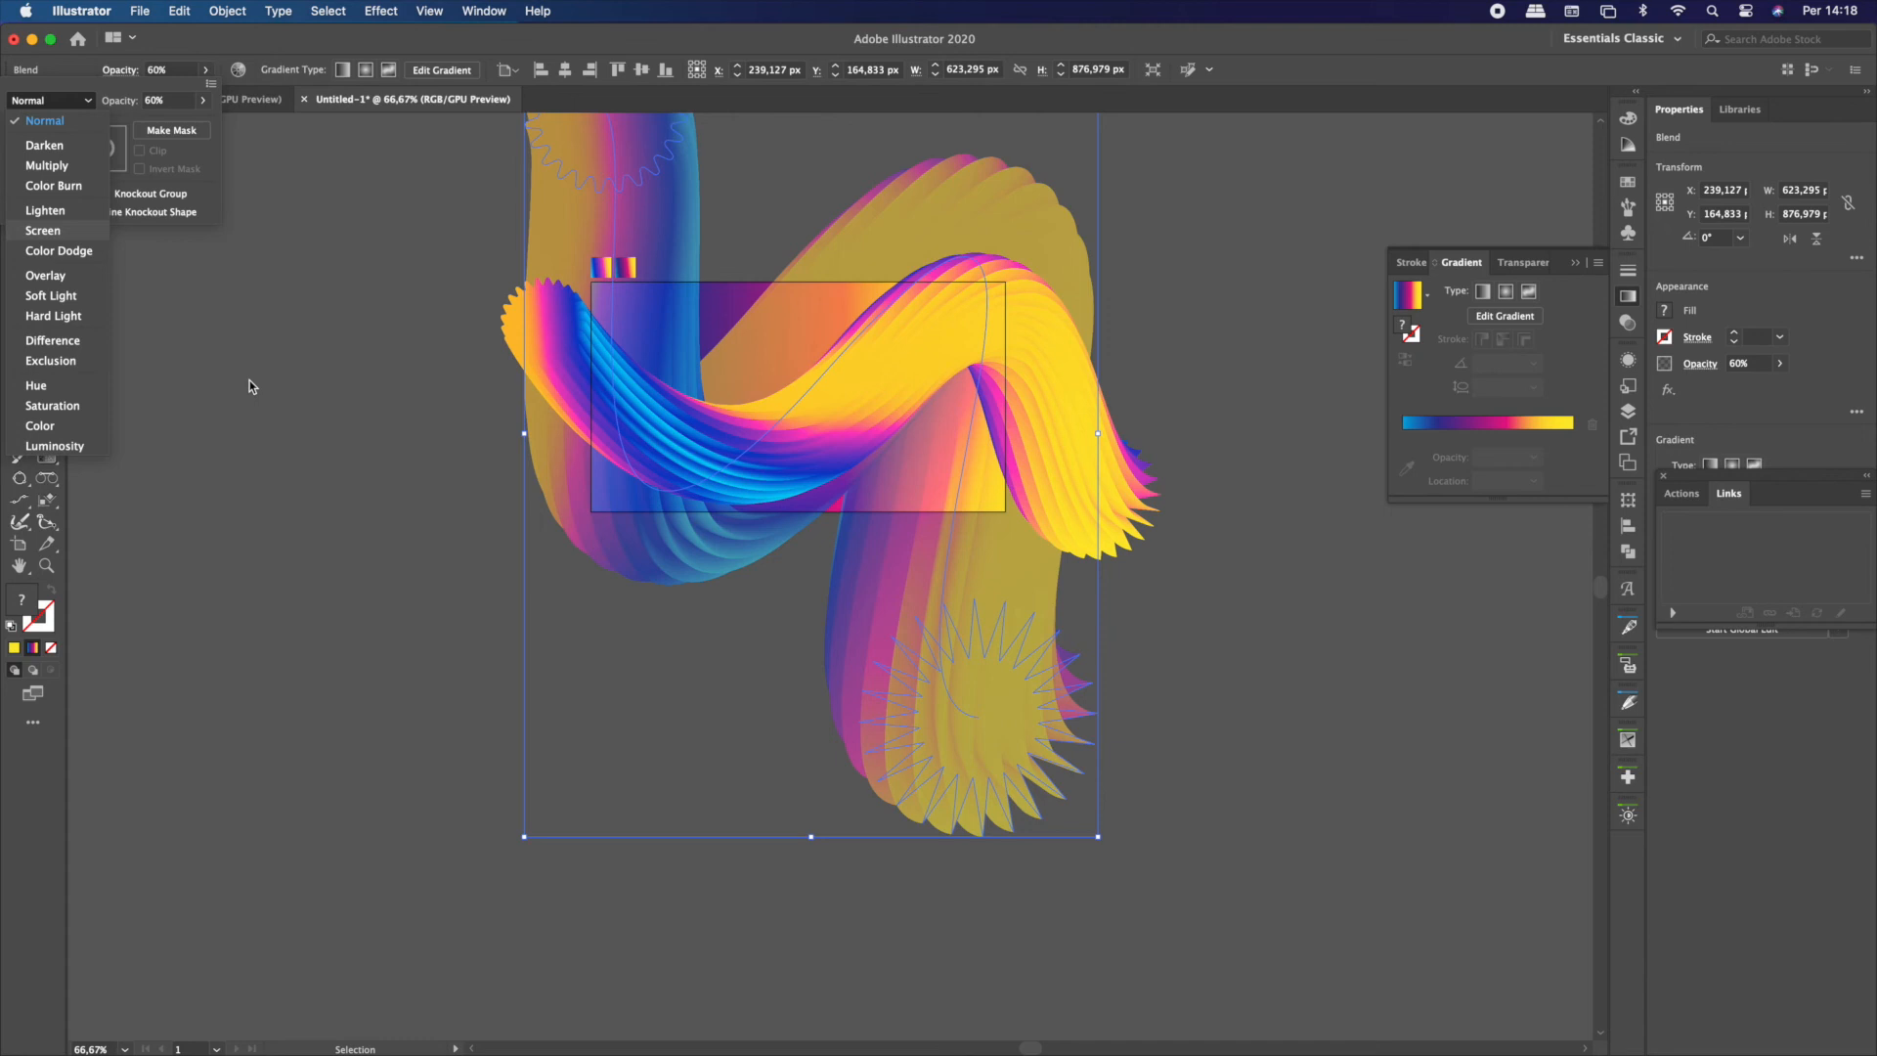
{"action": "key", "text": "Return"}
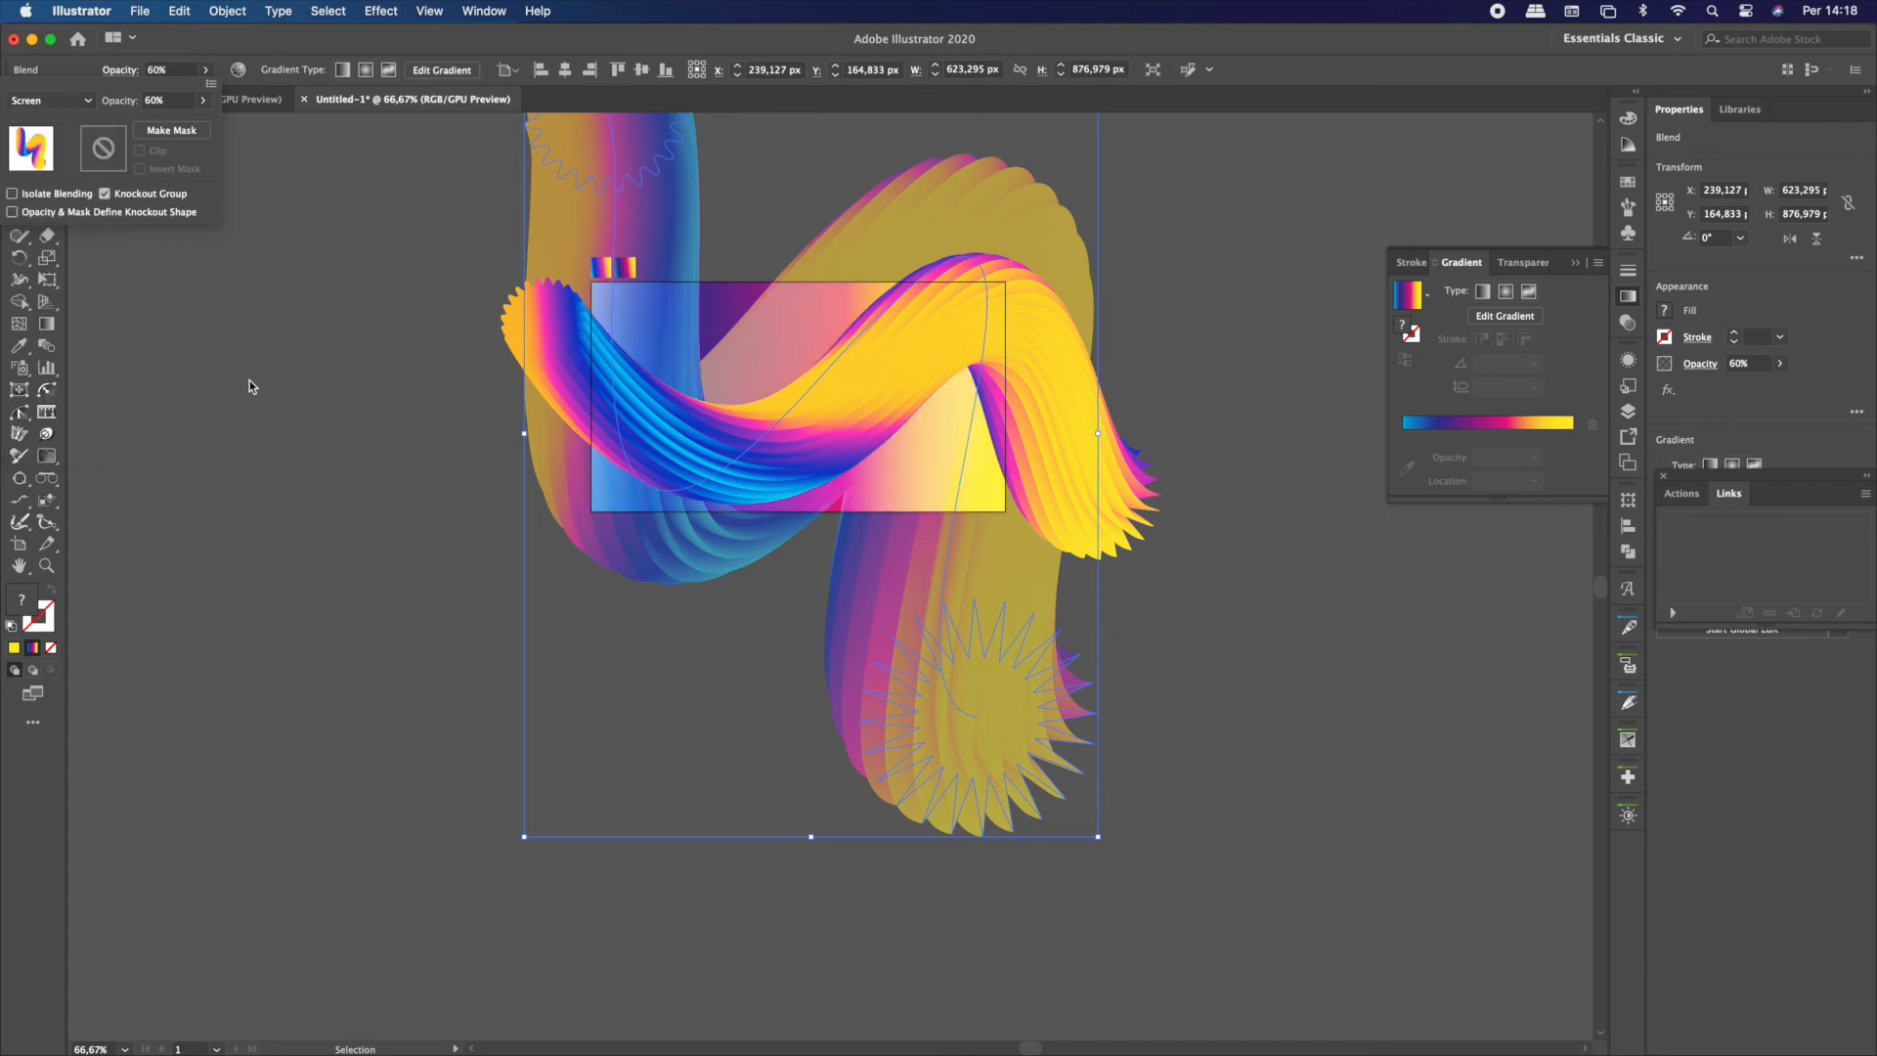
{"action": "left_click", "coordinate": [44, 101]}
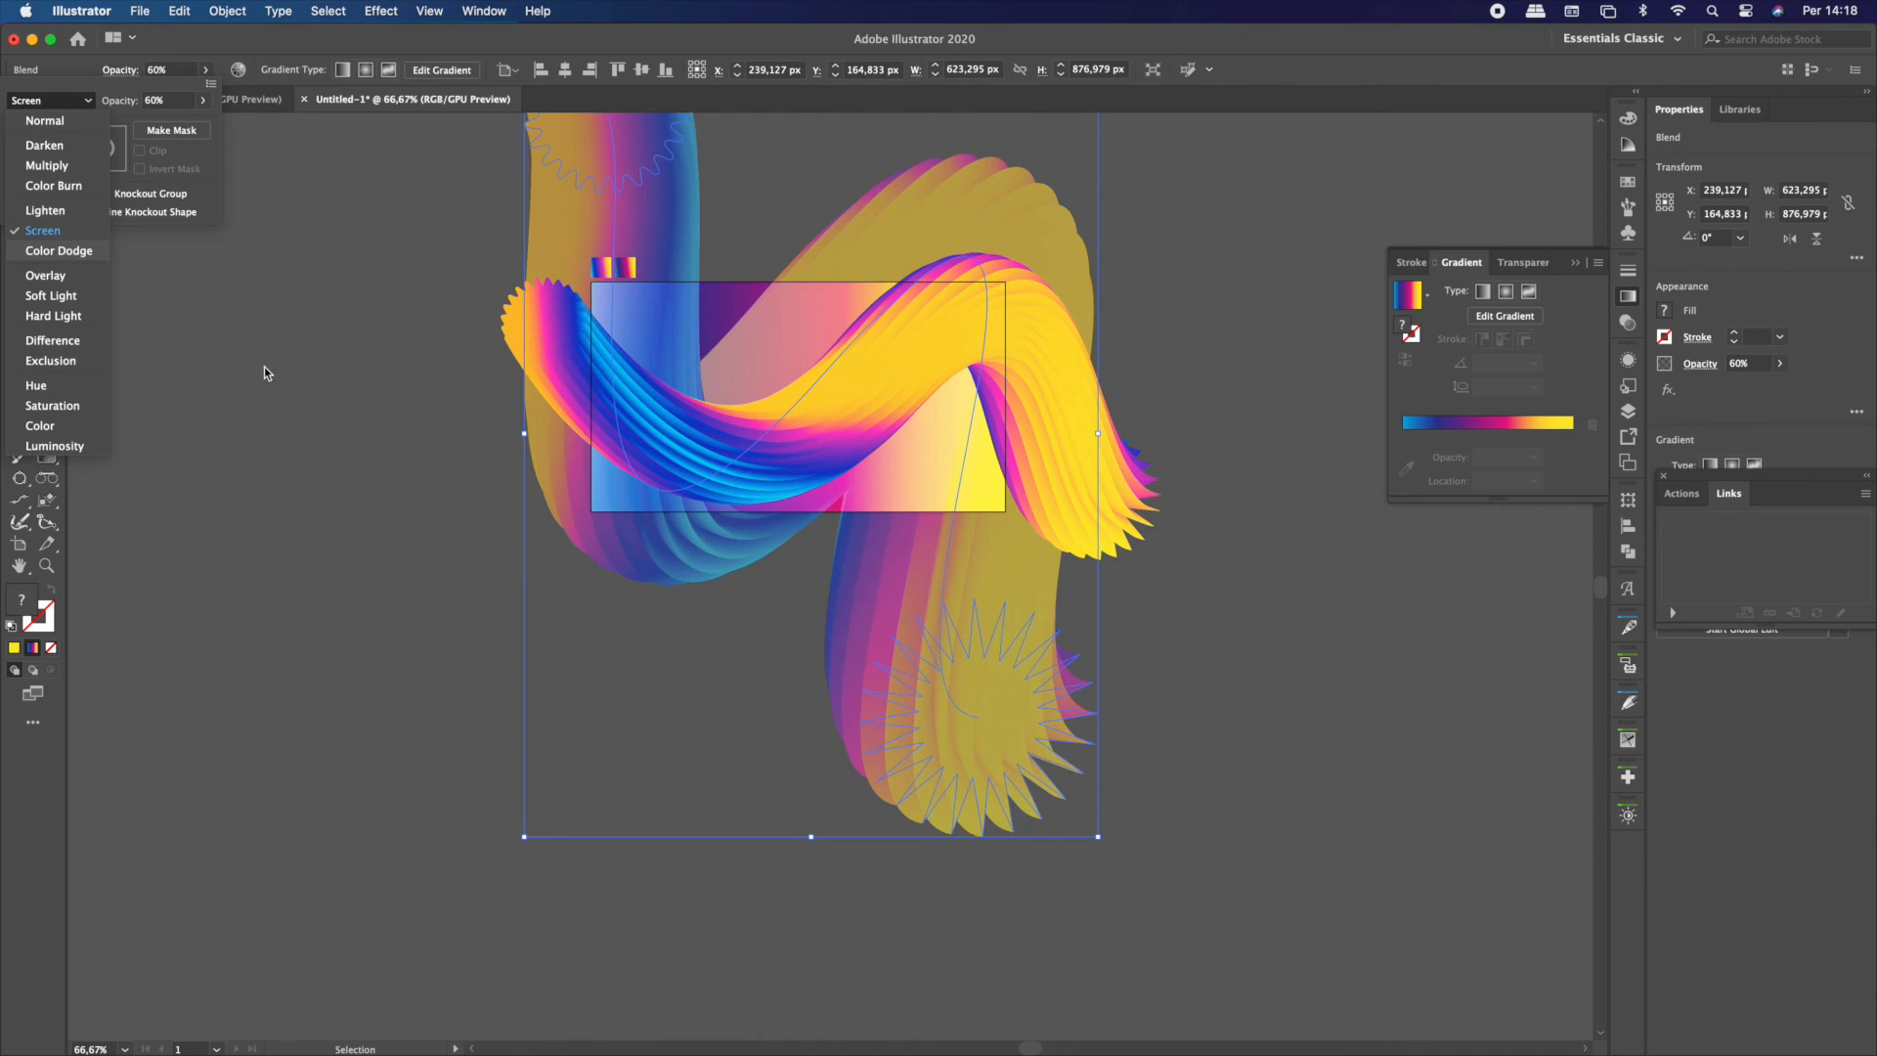
{"action": "key", "text": "Return"}
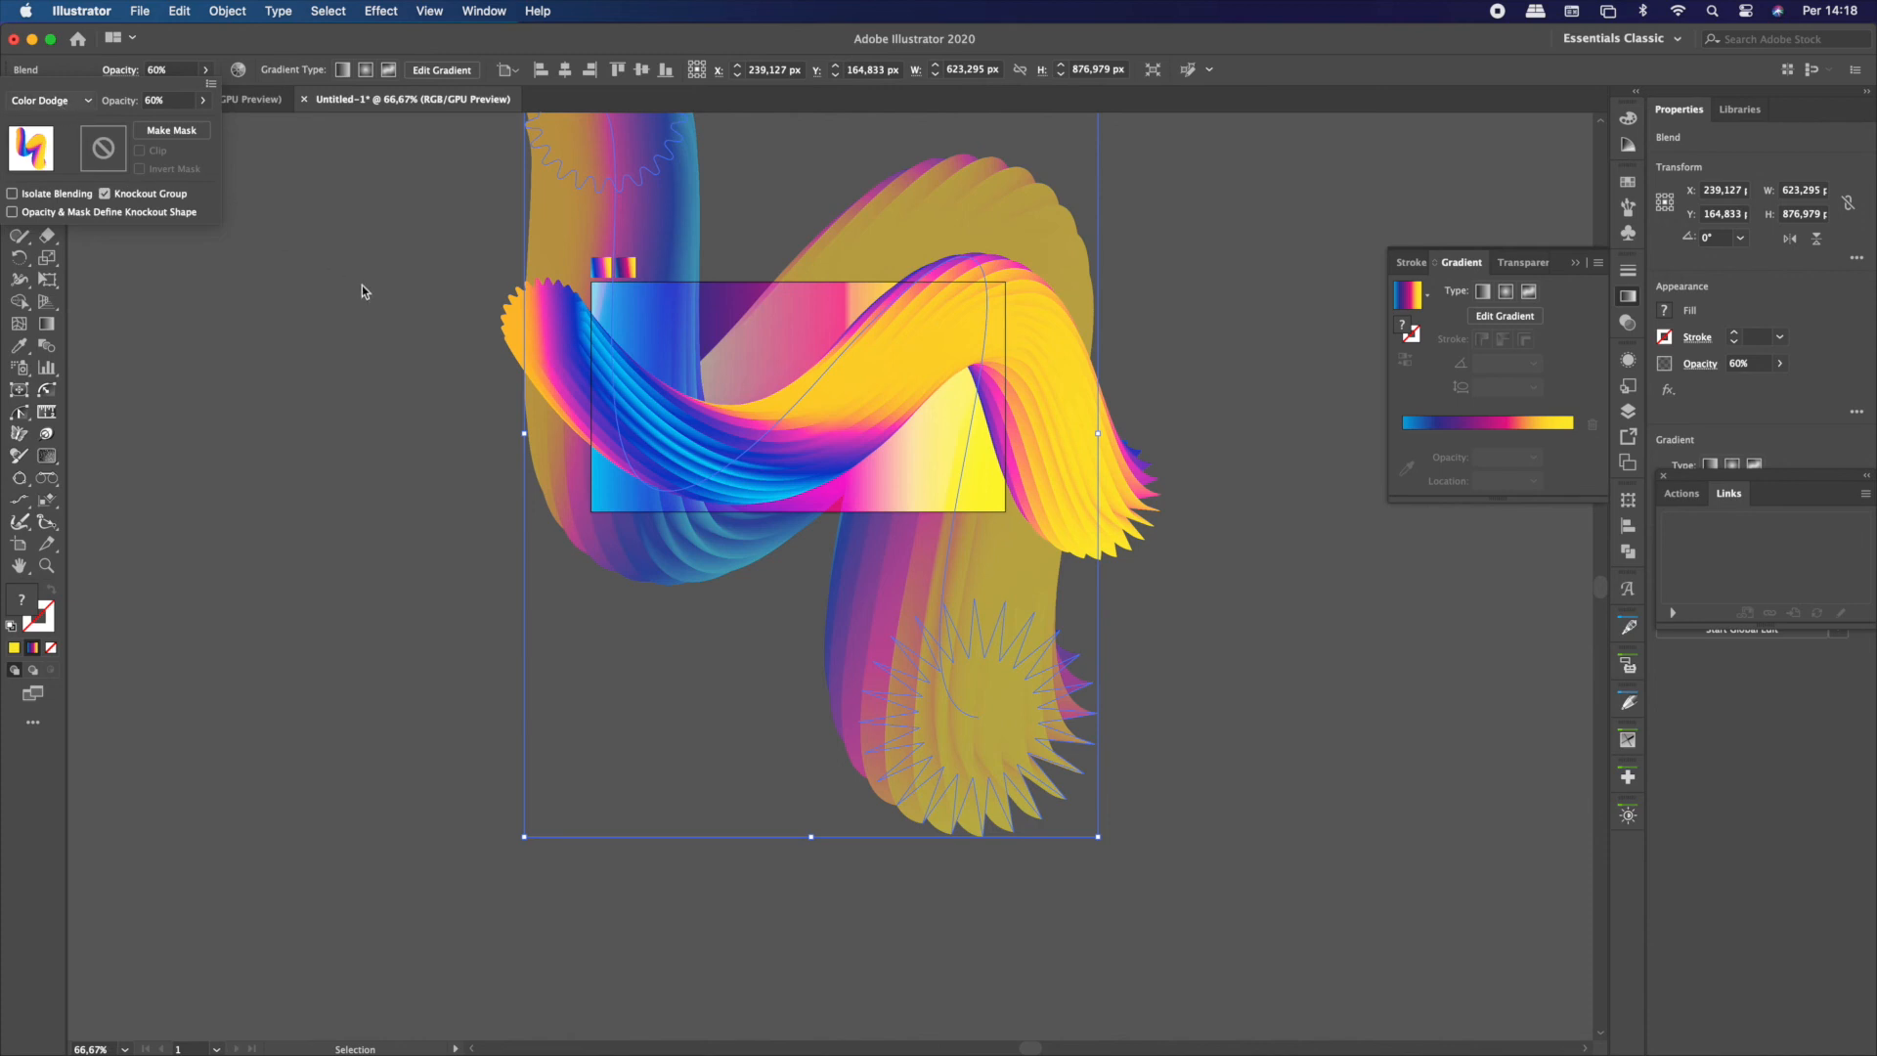
Set the enlarged blend copy's blending mode to Hard Light
{"action": "left_click", "coordinate": [54, 101]}
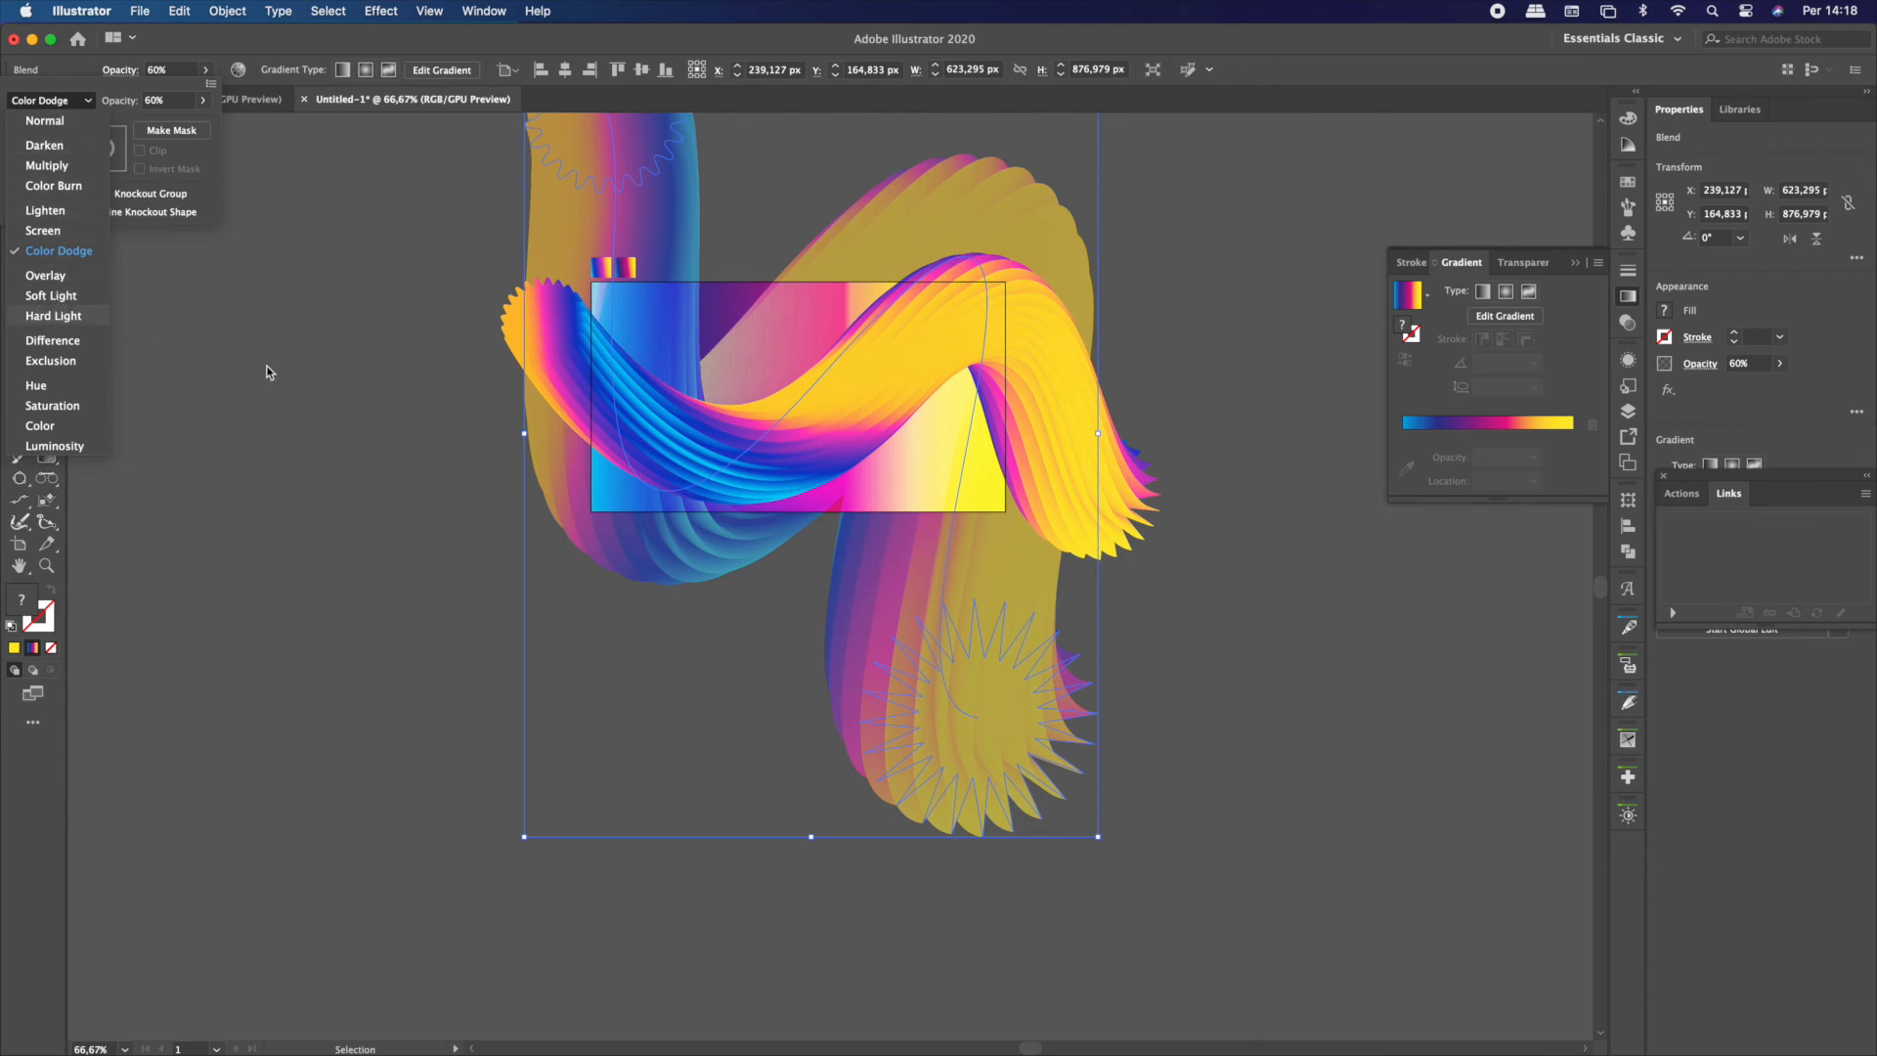
{"action": "key", "text": "Return"}
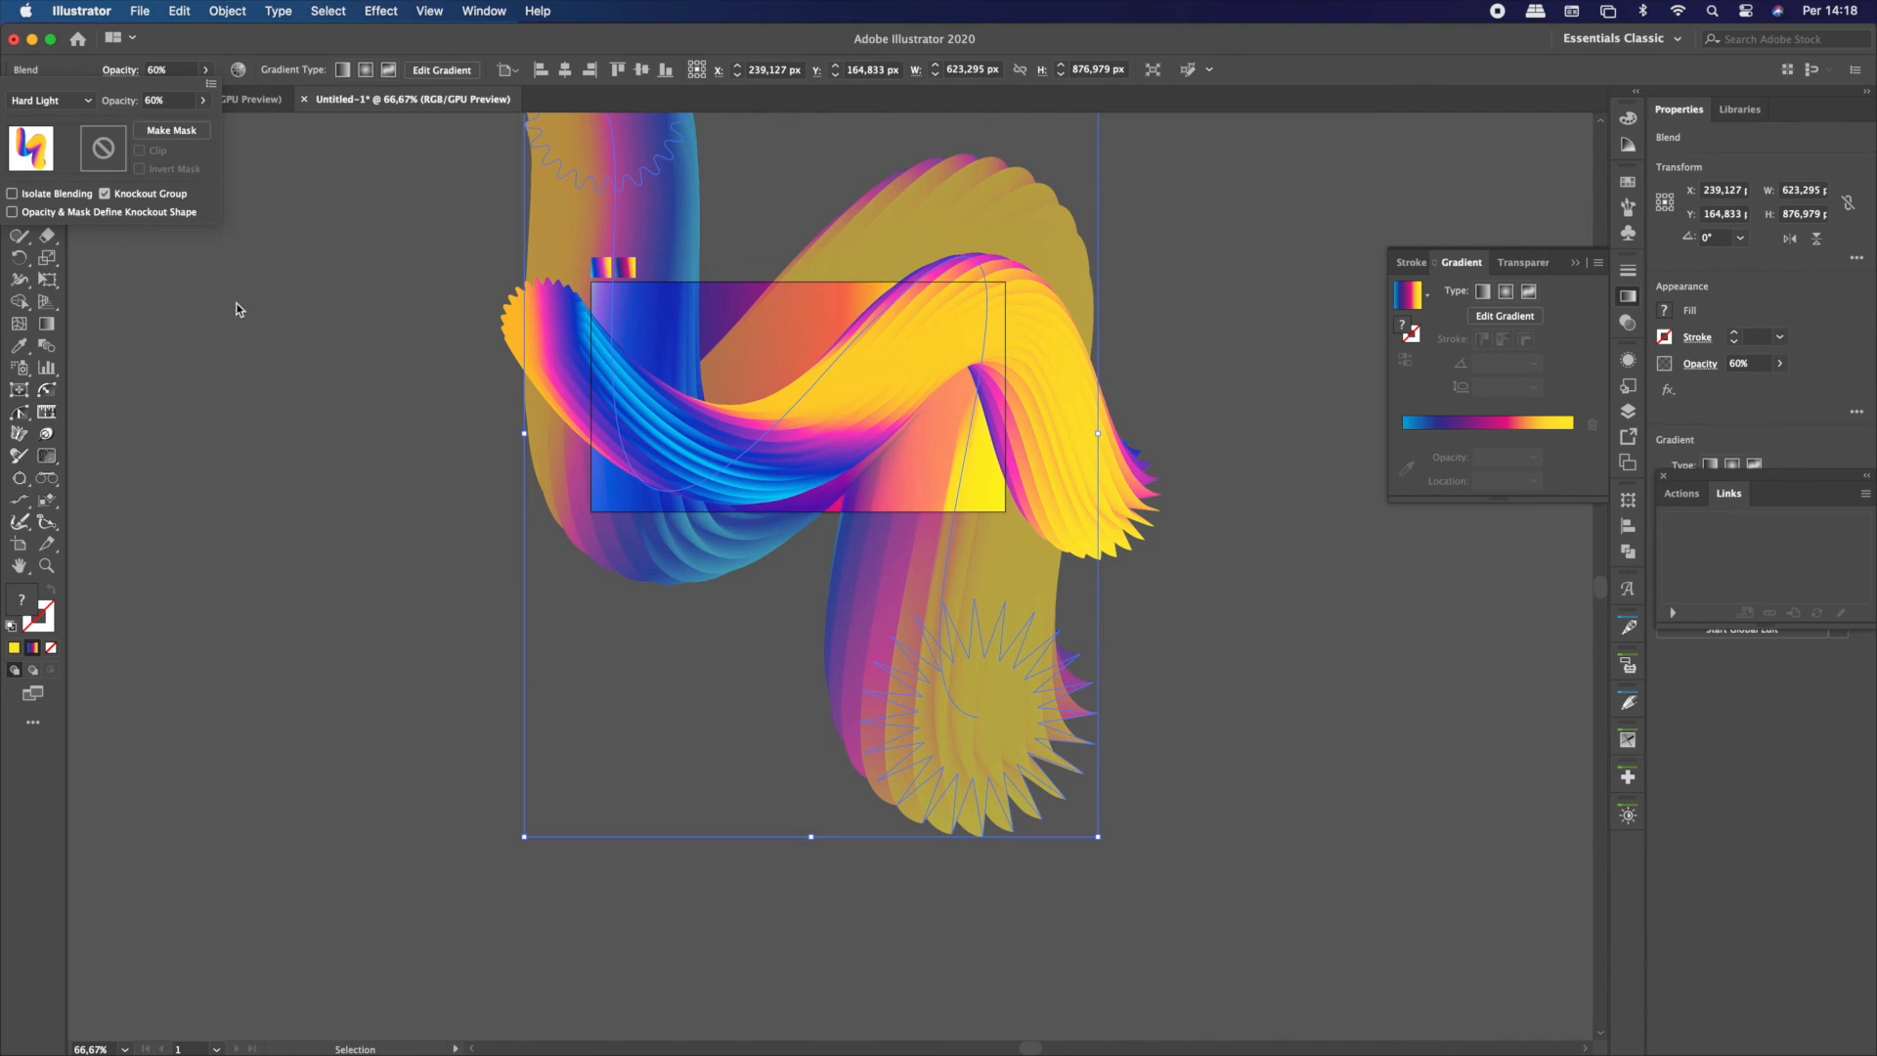
{"action": "left_click", "coordinate": [366, 289]}
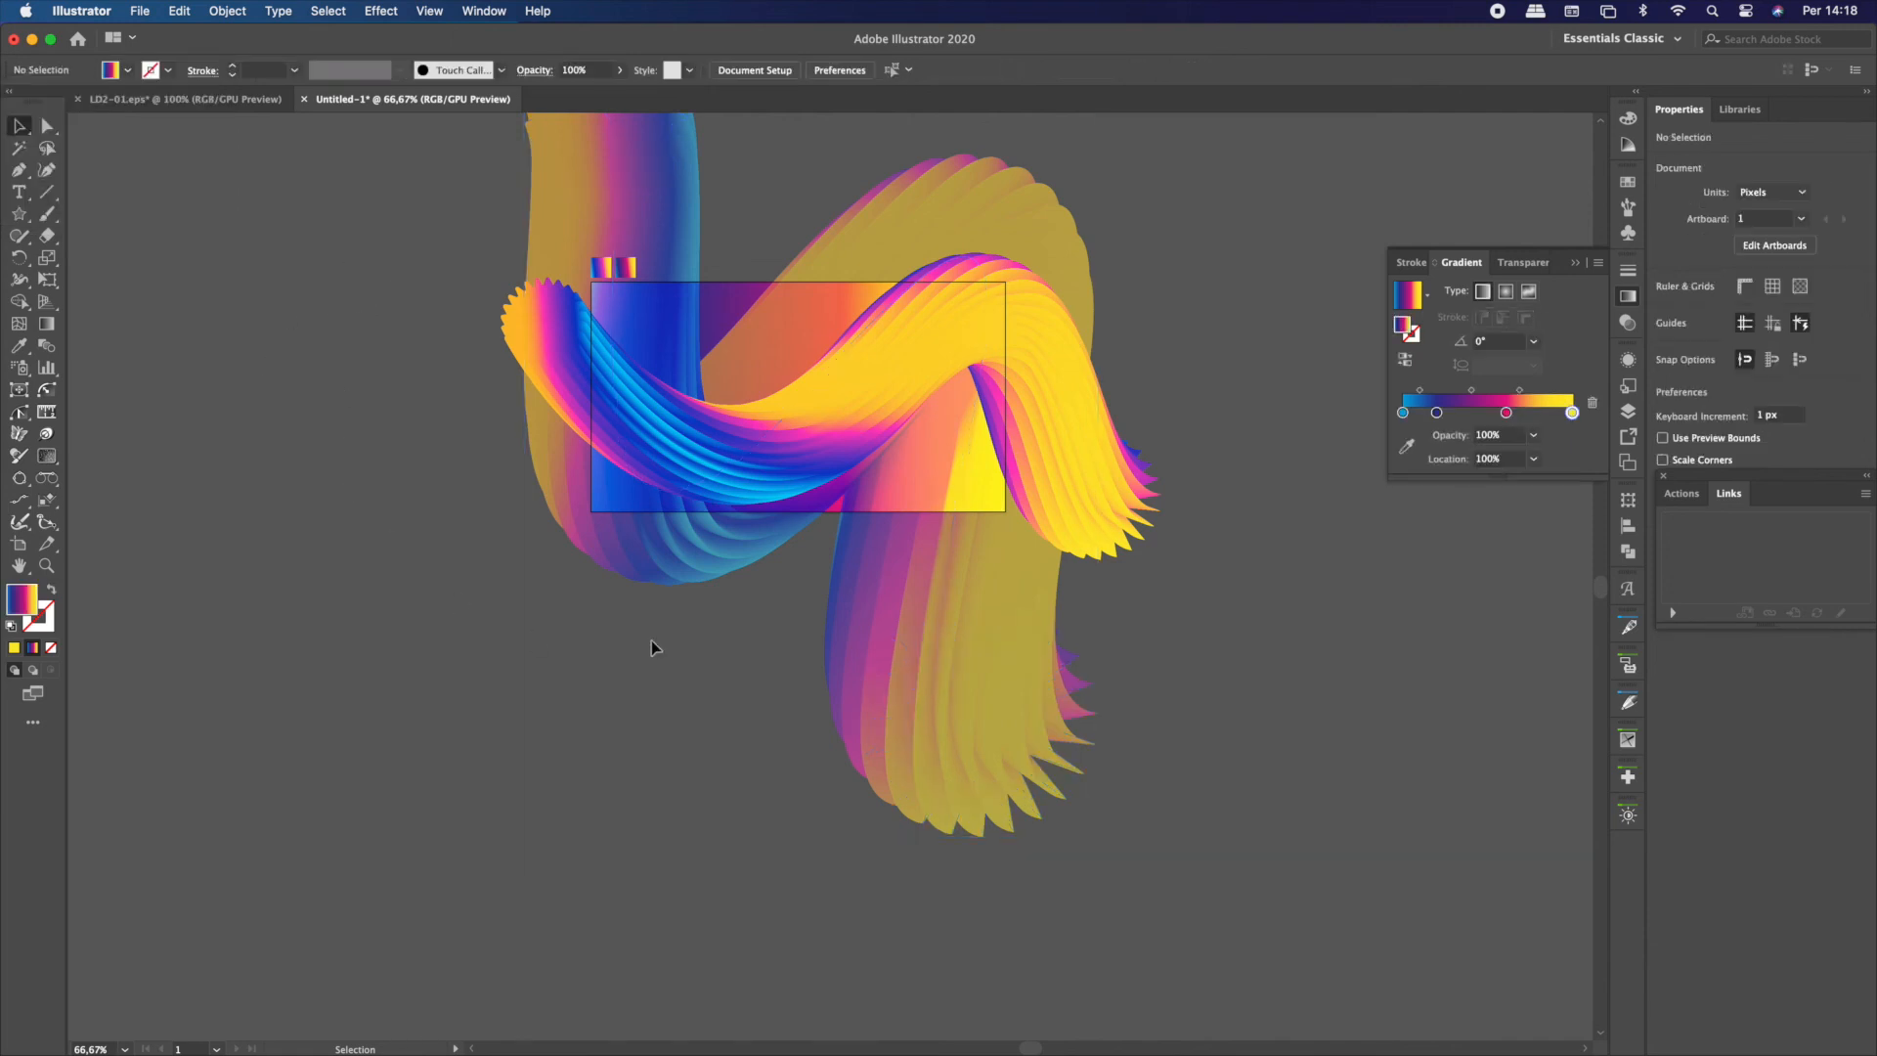
Duplicate the semi-transparent blend and place the copy up and to the left, at about X 26, Y 49 px
{"action": "left_click", "coordinate": [661, 565]}
{"action": "left_click_drag", "start_coordinate": [671, 544], "coordinate": [502, 449]}
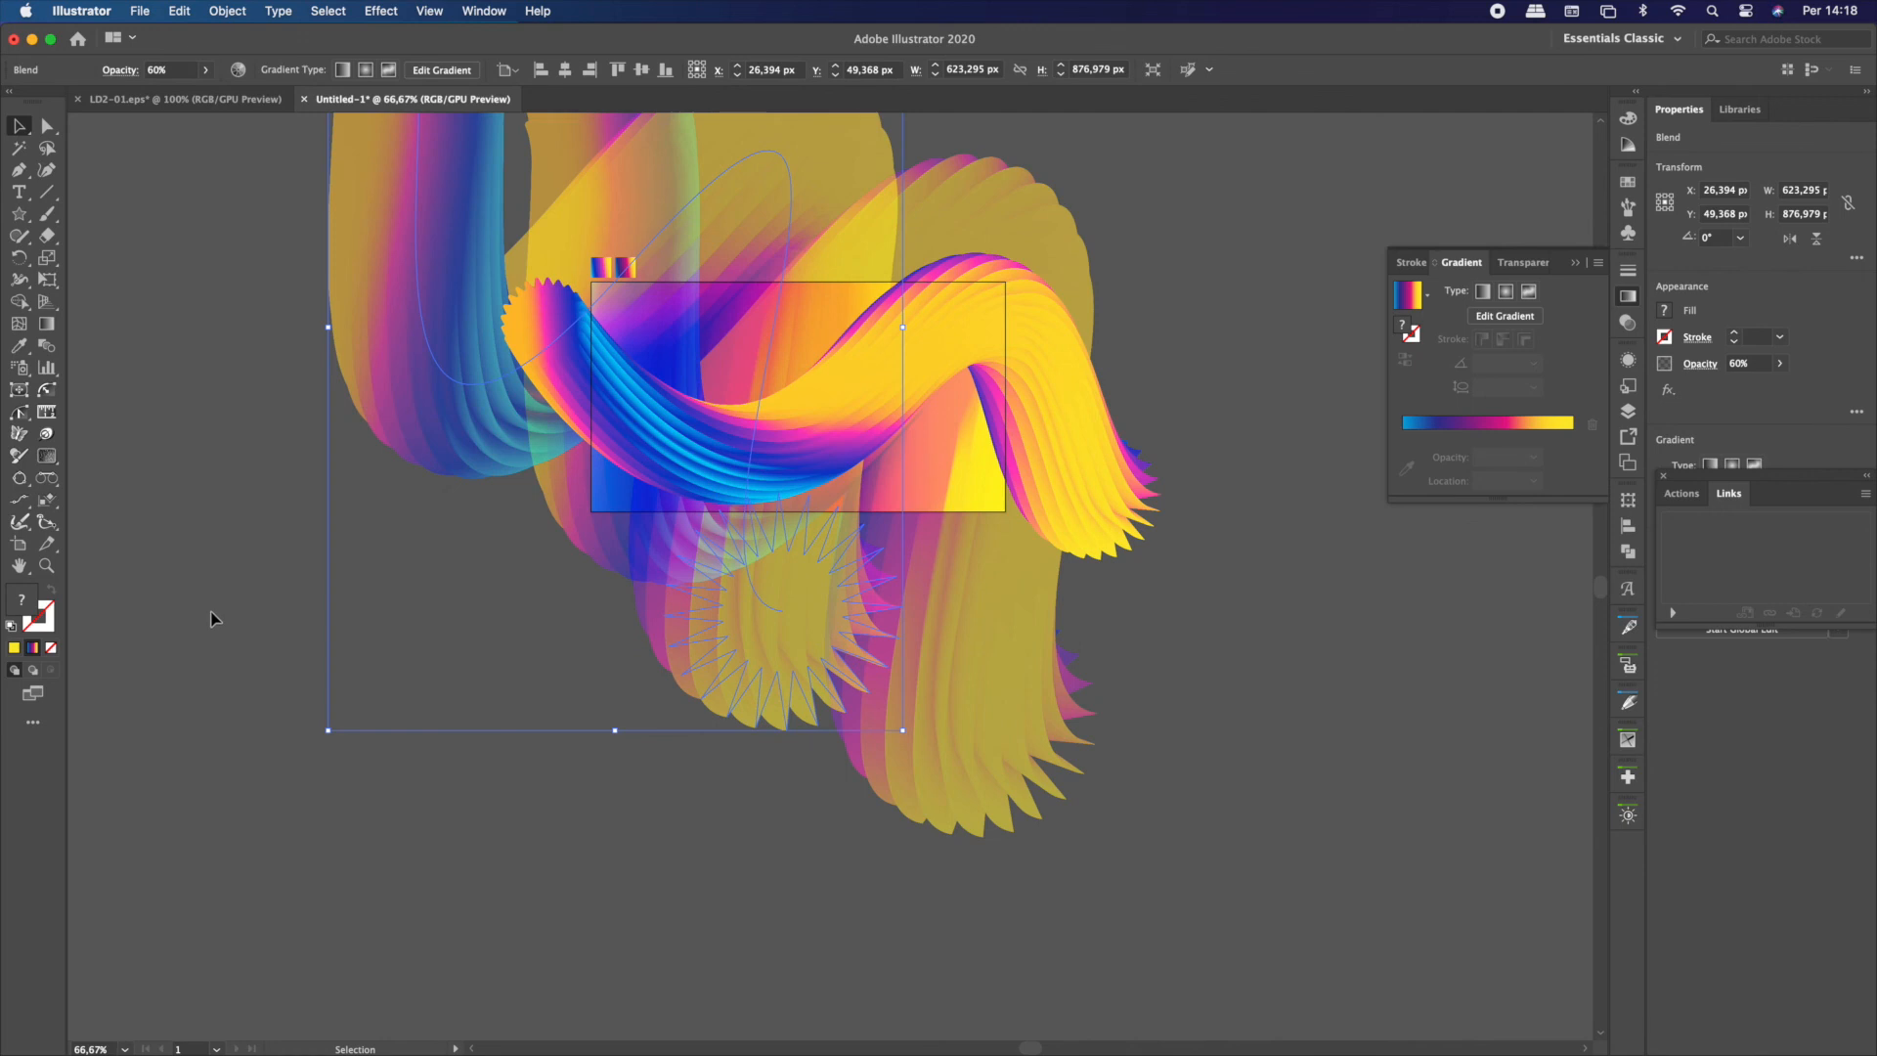
{"action": "left_click", "coordinate": [214, 611]}
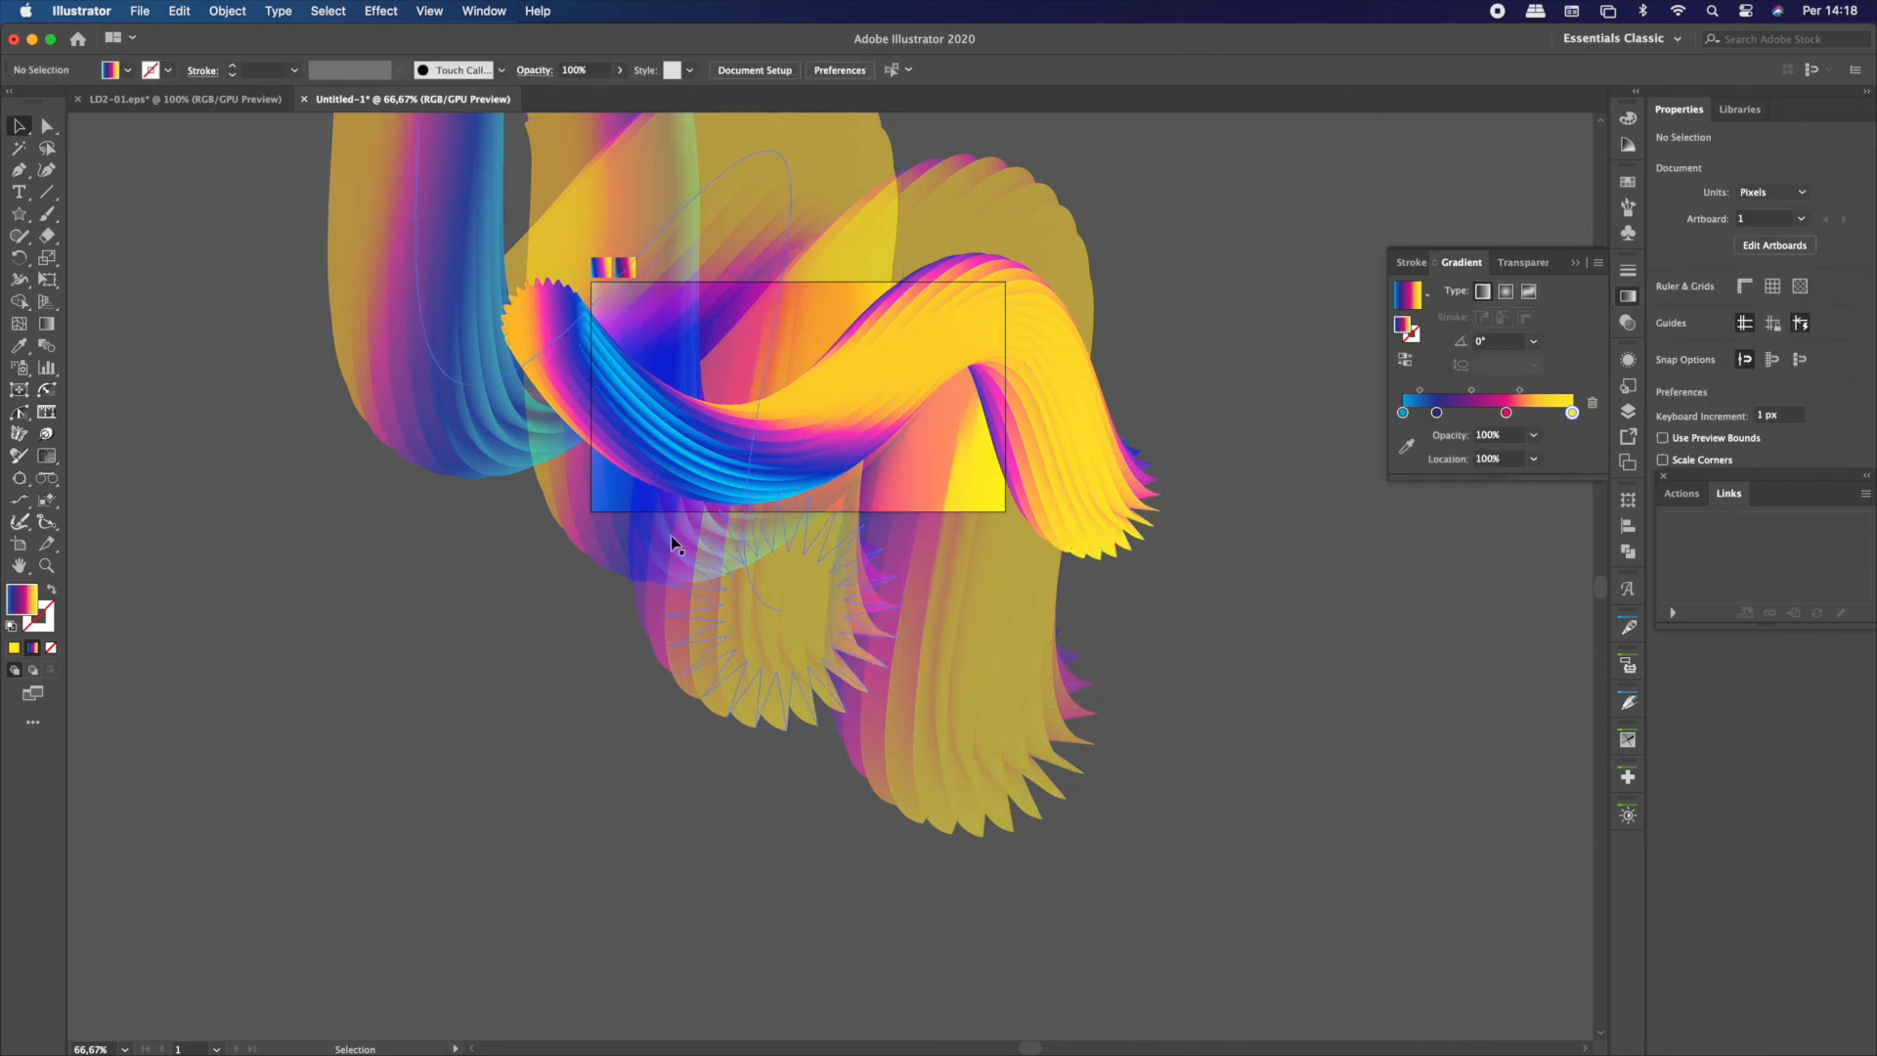
{"action": "left_click", "coordinate": [620, 512]}
{"action": "left_click", "coordinate": [470, 607]}
Draw a gradient-filled rectangle of about 450 × 249 px over the artboard, on top of all the blends
{"action": "left_click", "coordinate": [17, 215]}
{"action": "left_click_drag", "start_coordinate": [12, 219], "coordinate": [88, 206]}
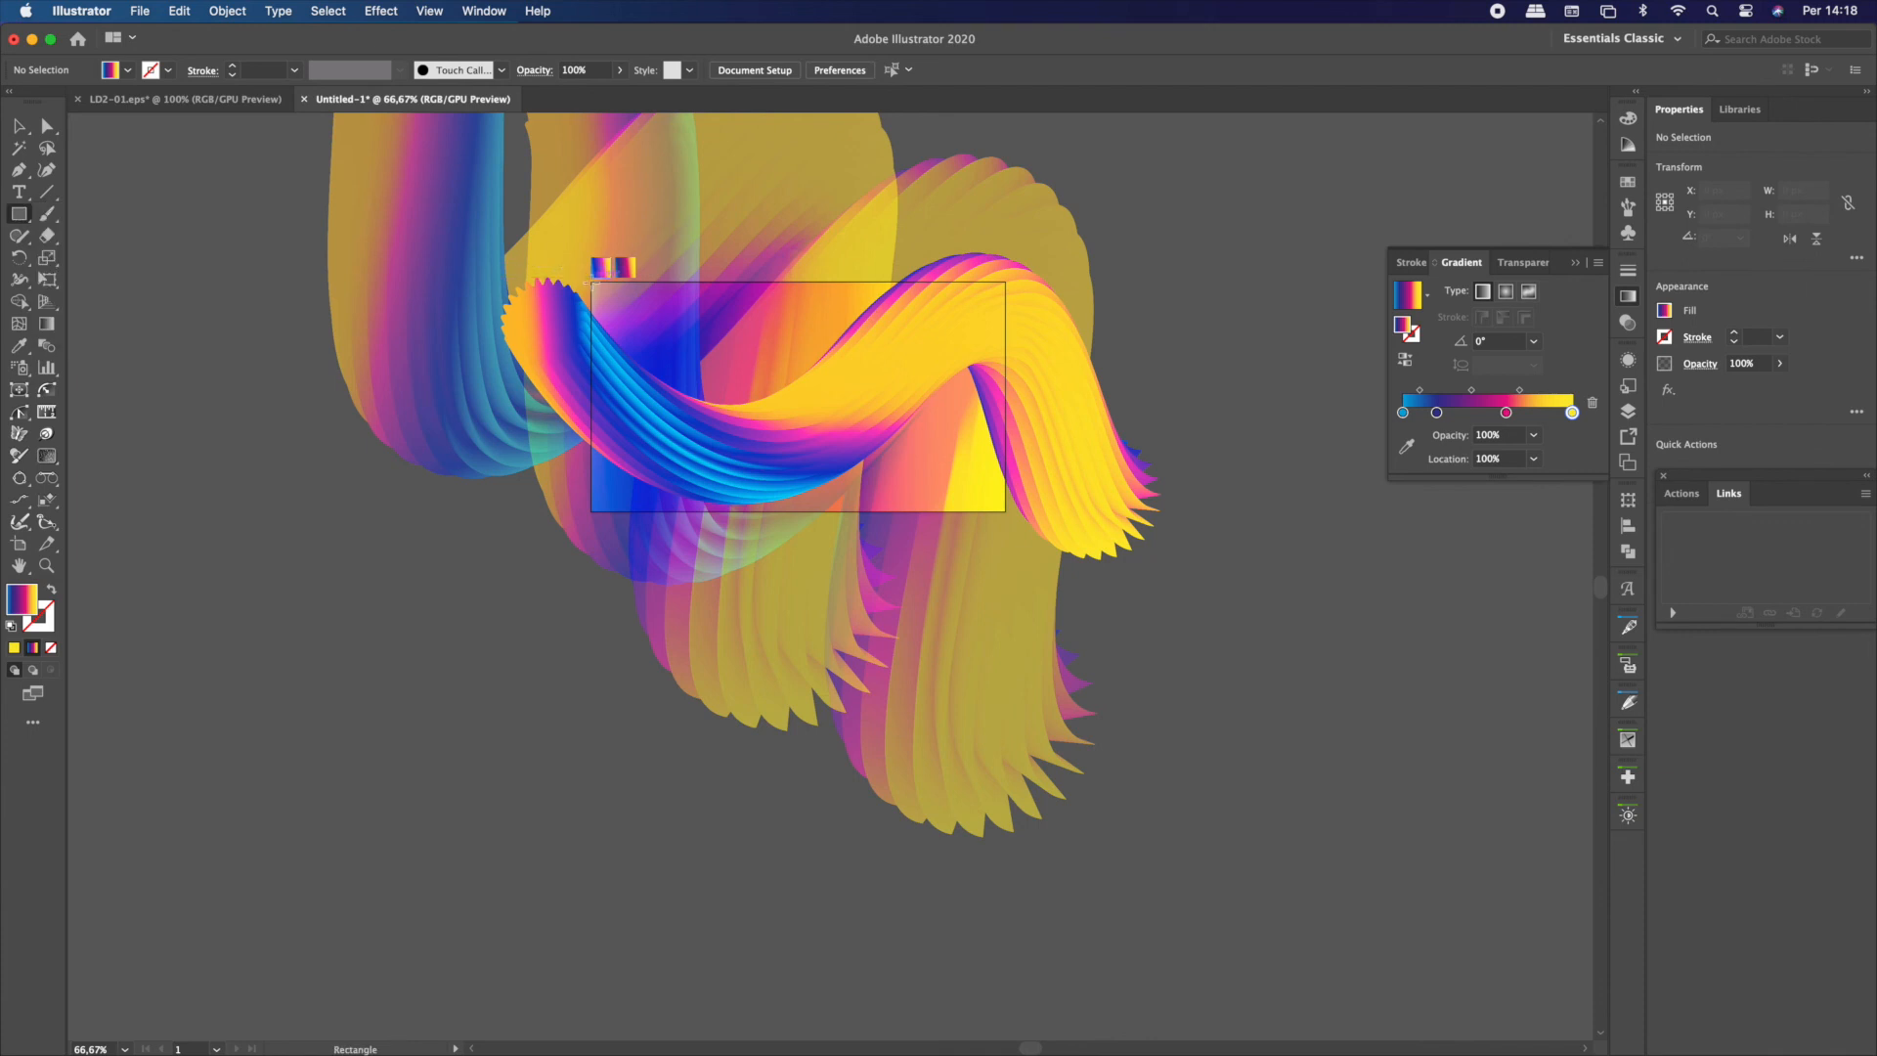
{"action": "left_click_drag", "start_coordinate": [591, 283], "coordinate": [1006, 509]}
{"action": "left_click", "coordinate": [19, 125]}
Clip the blends and background to the top rectangle with a clipping mask, and delete the two small gradient squares above the artboard
{"action": "left_click", "coordinate": [1216, 631]}
{"action": "left_click", "coordinate": [513, 315]}
{"action": "key", "text": "a"}
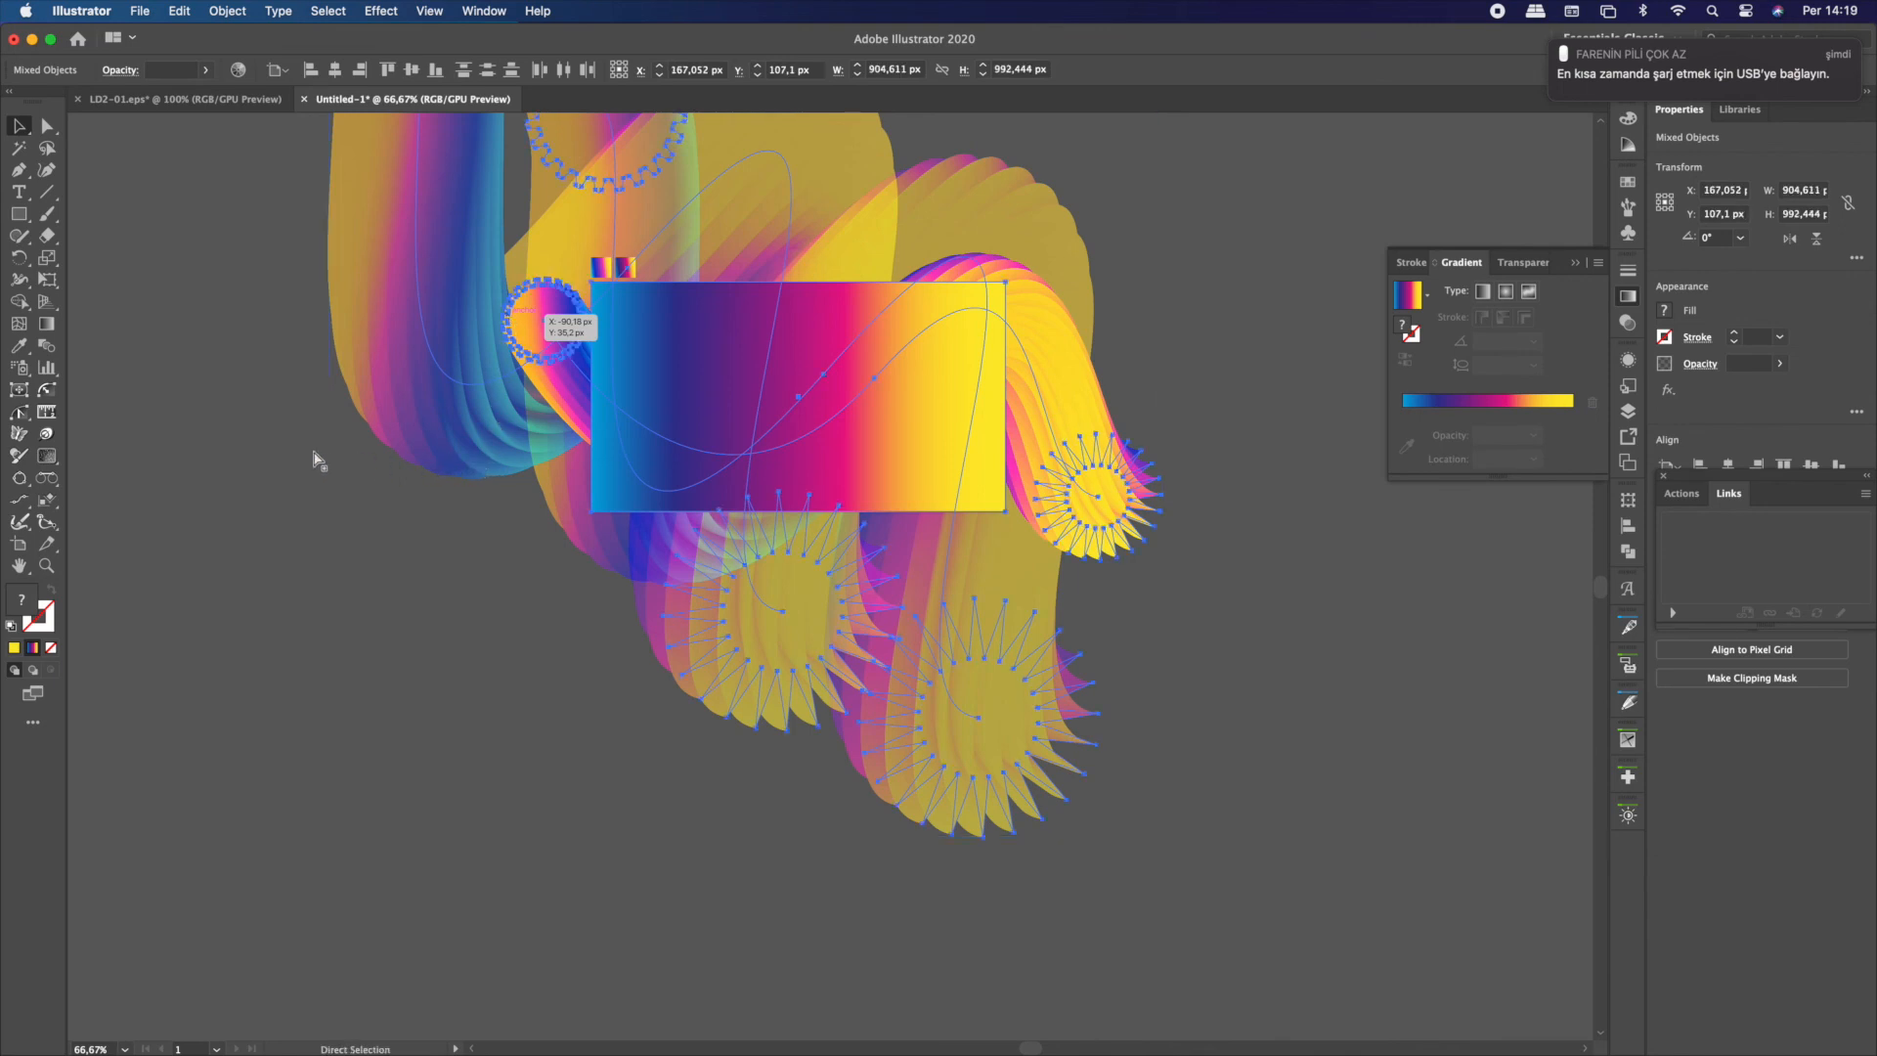
{"action": "key", "text": "super+7"}
{"action": "key", "text": "v"}
{"action": "left_click", "coordinate": [384, 432]}
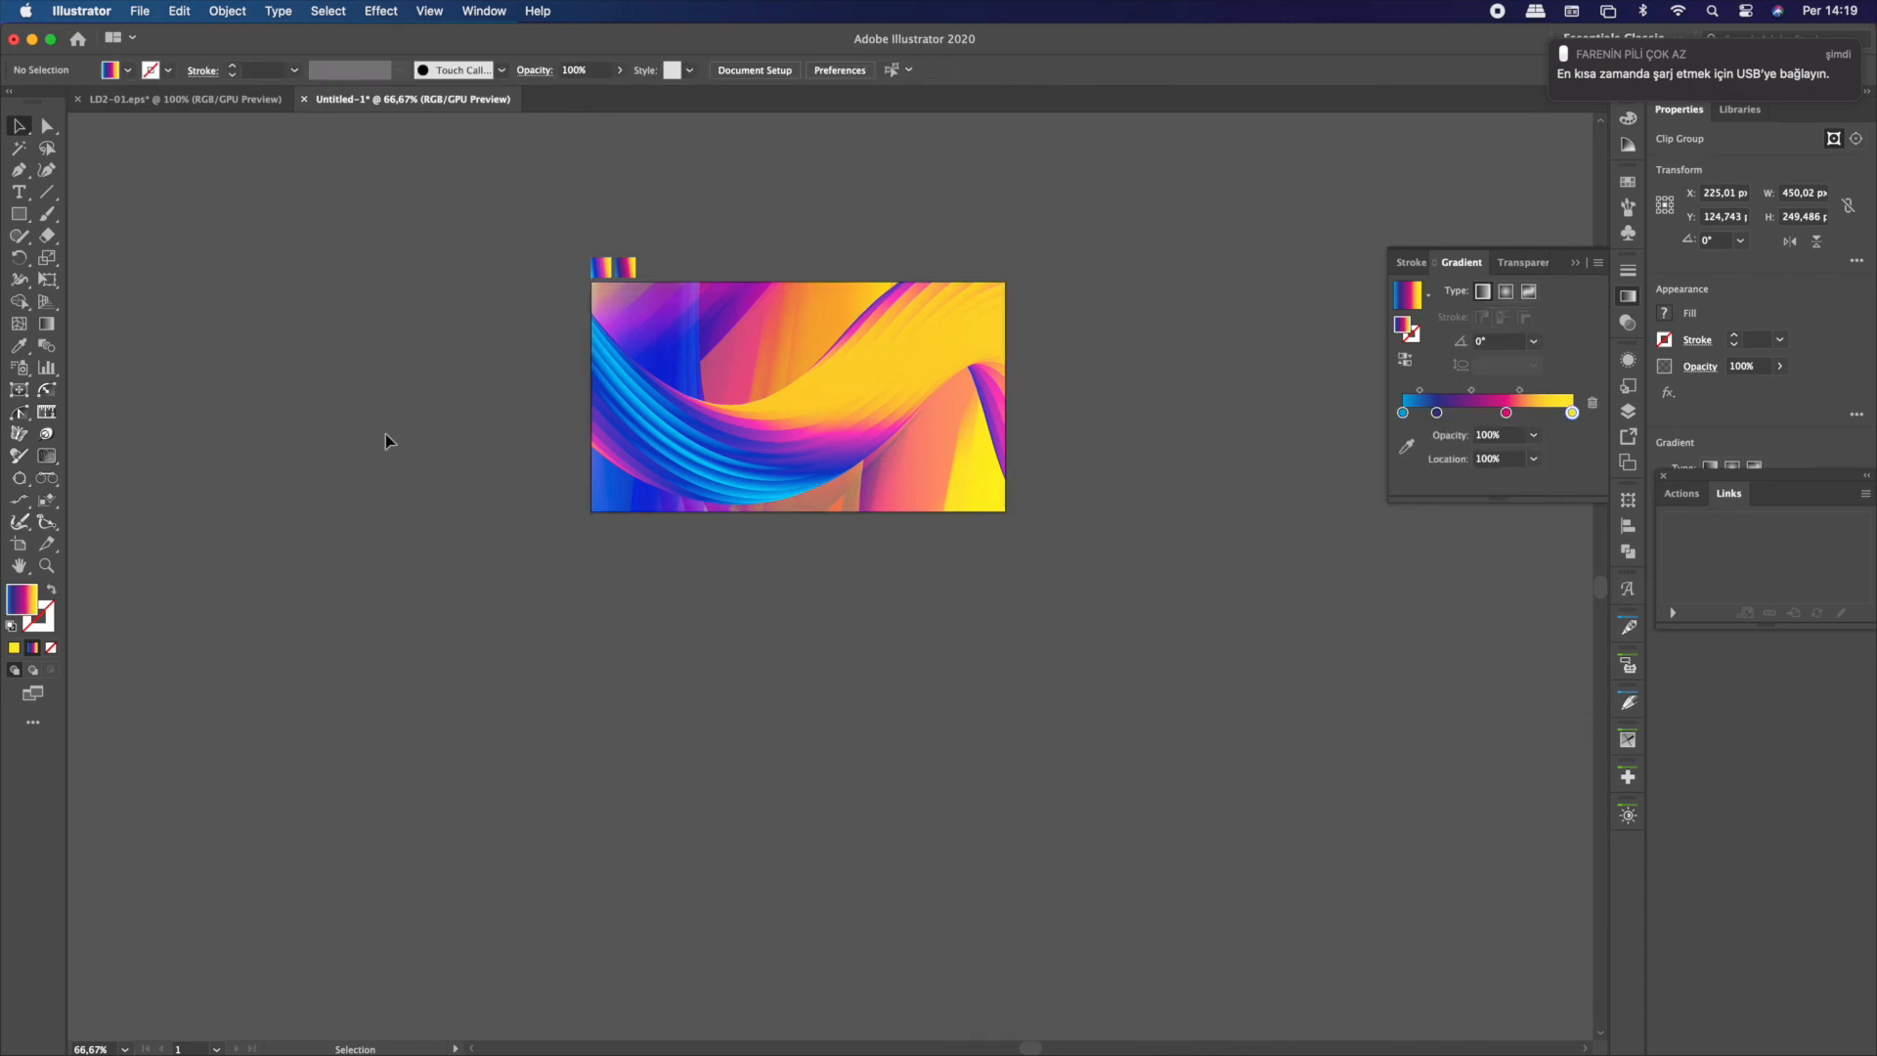
{"action": "left_click_drag", "start_coordinate": [560, 242], "coordinate": [655, 263]}
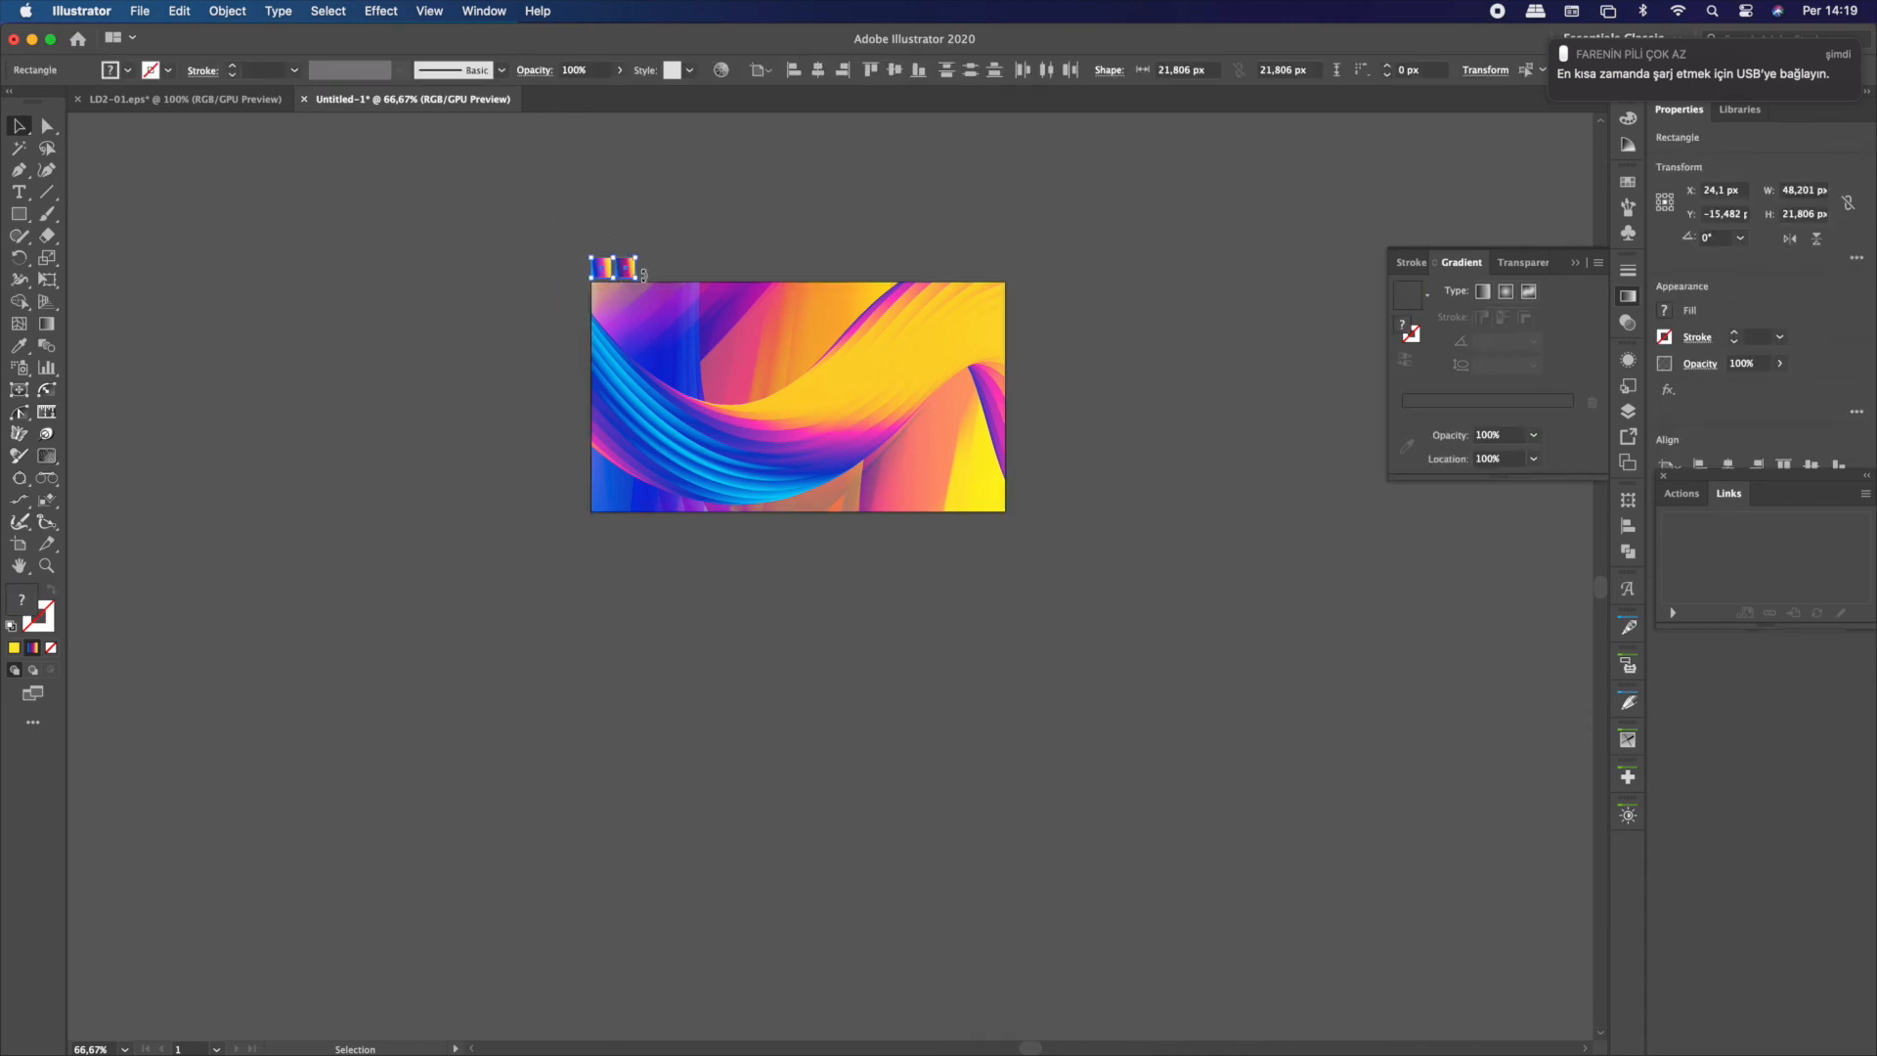
{"action": "key", "text": "Delete"}
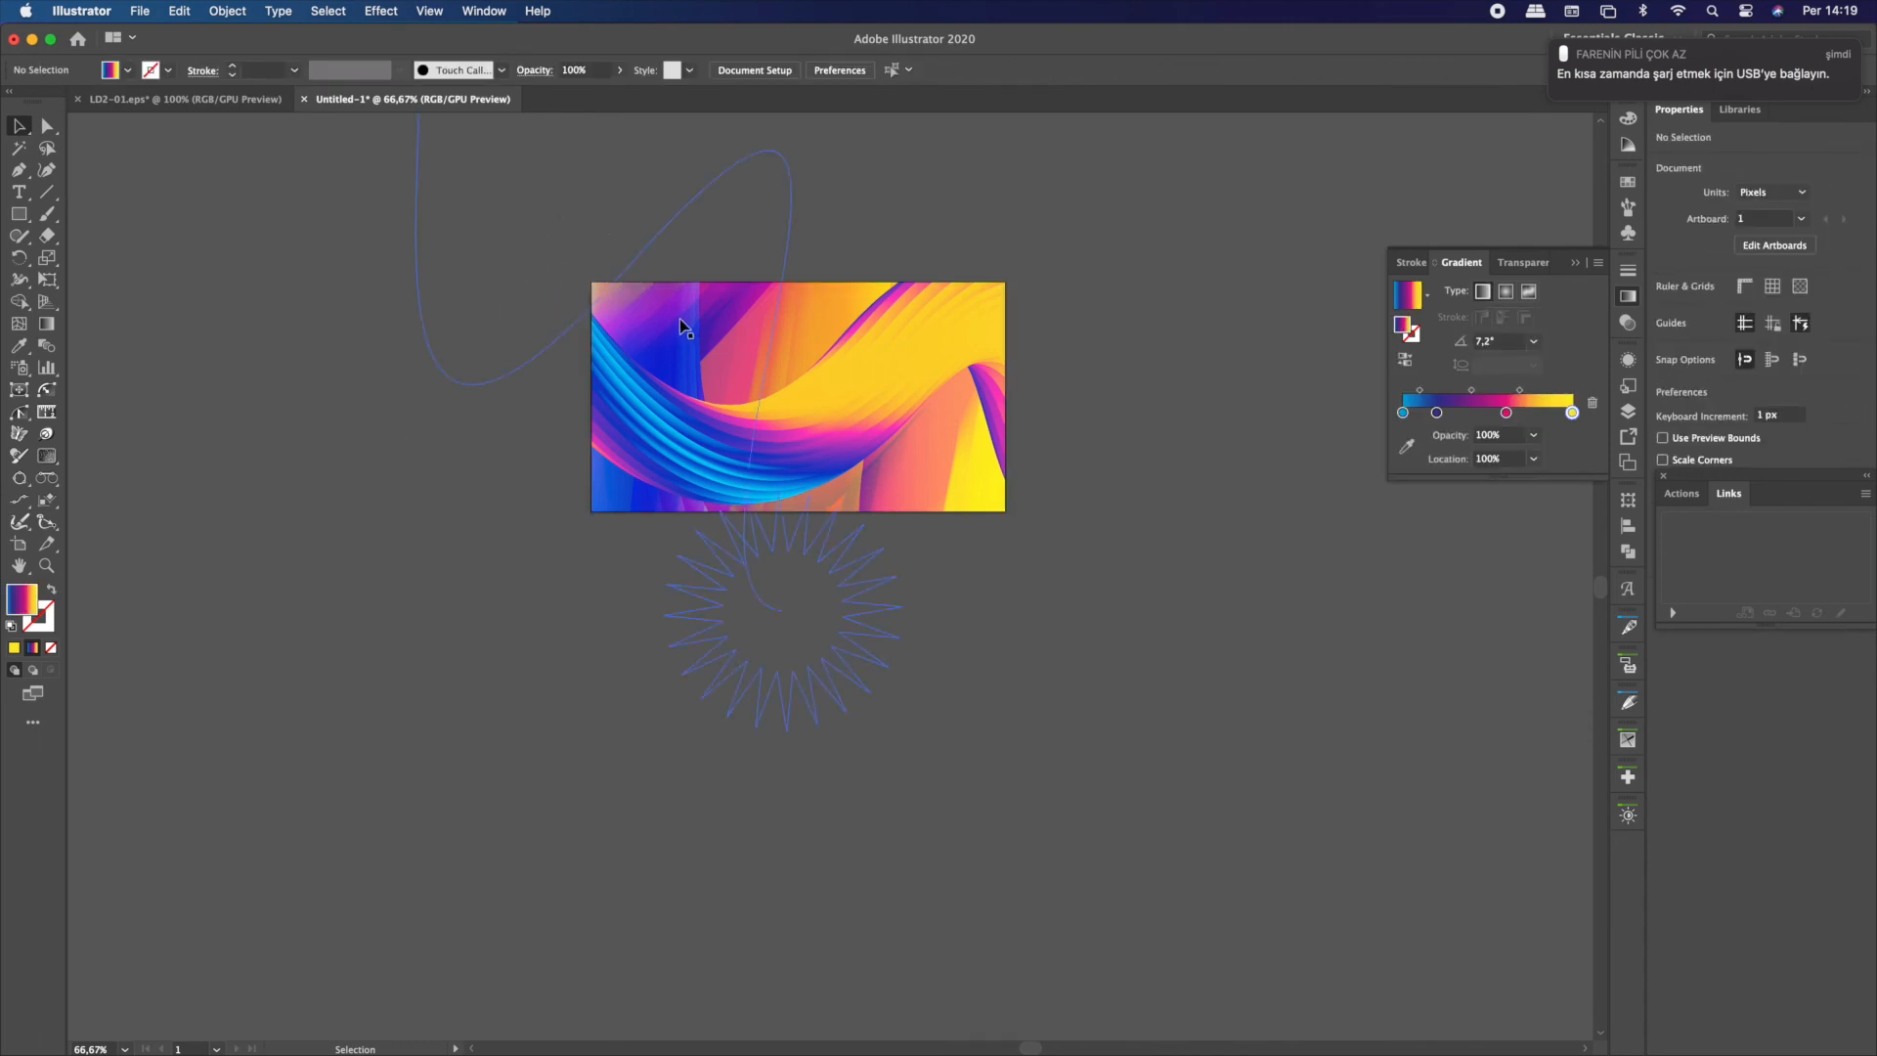
Isolate the clip group and move the last duplicated semi-transparent blend to about X 131, Y 125 px
{"action": "left_click", "coordinate": [689, 314]}
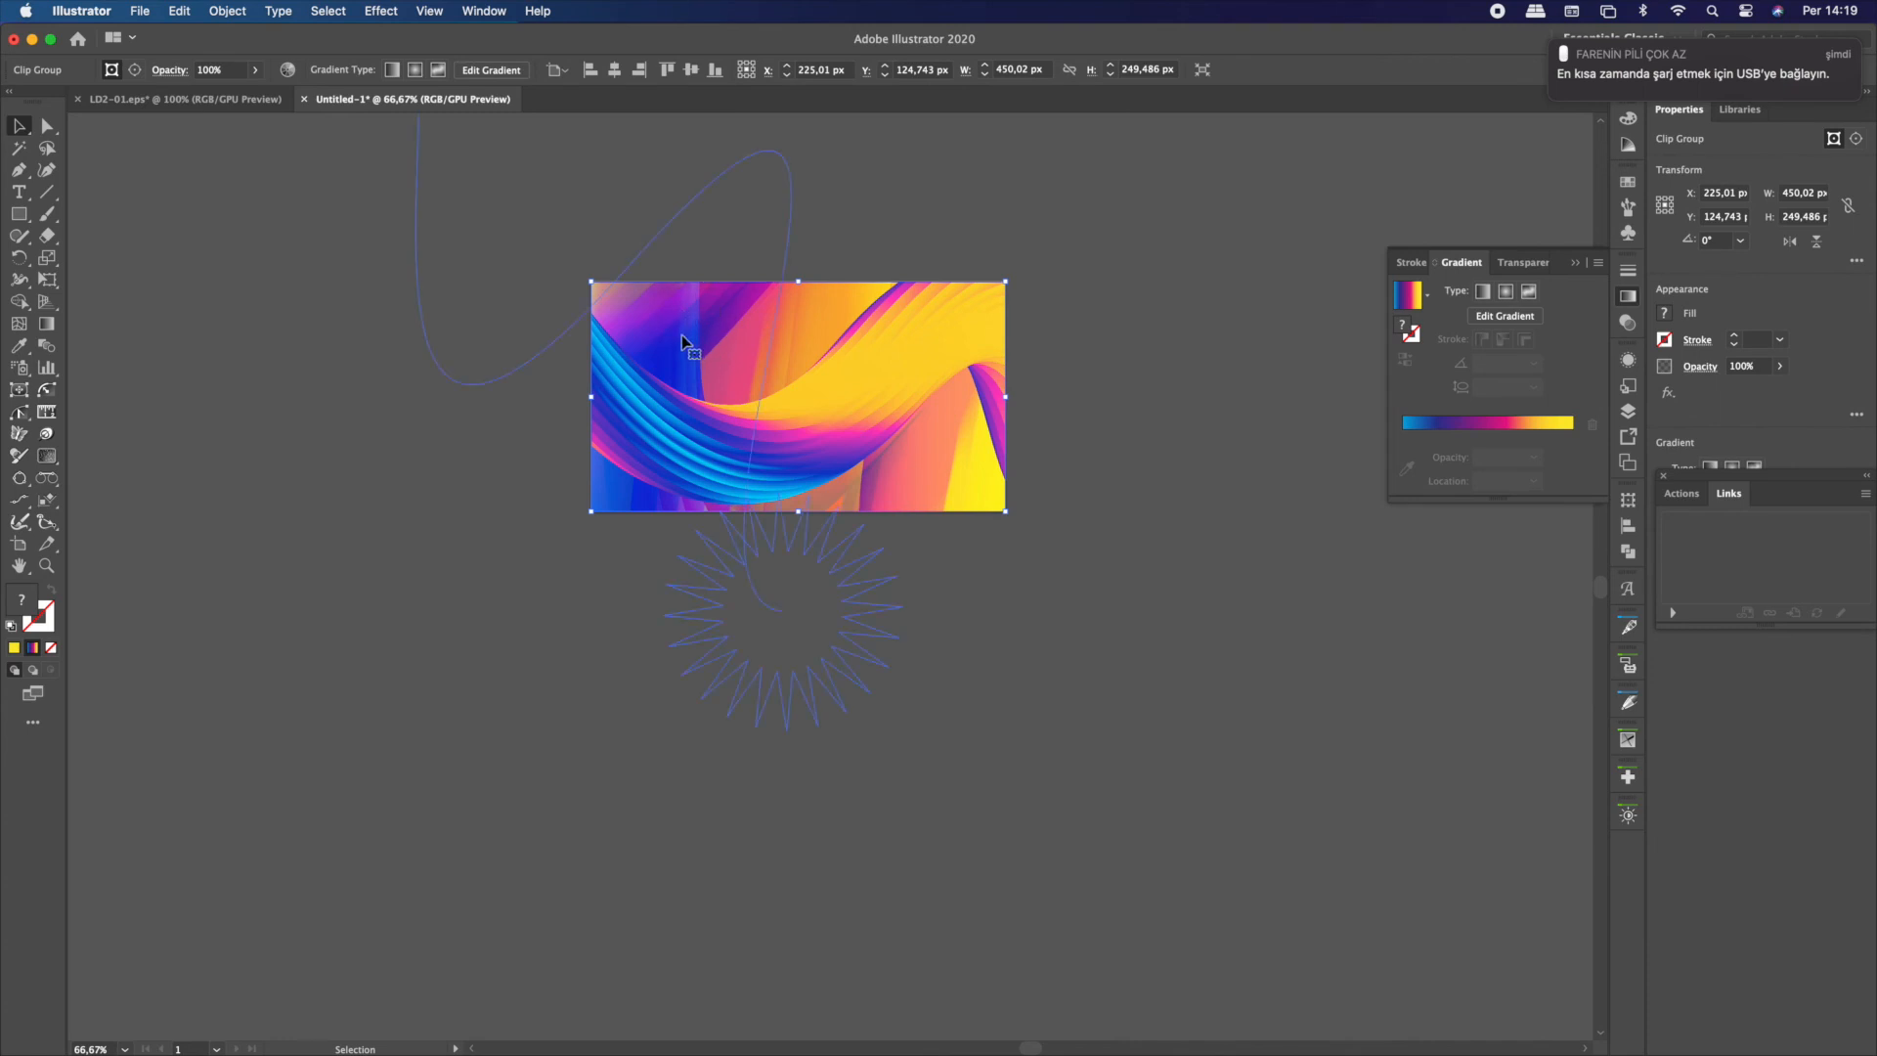
{"action": "double_click", "coordinate": [683, 342]}
{"action": "left_click", "coordinate": [683, 343]}
{"action": "left_click_drag", "start_coordinate": [683, 342], "coordinate": [780, 401]}
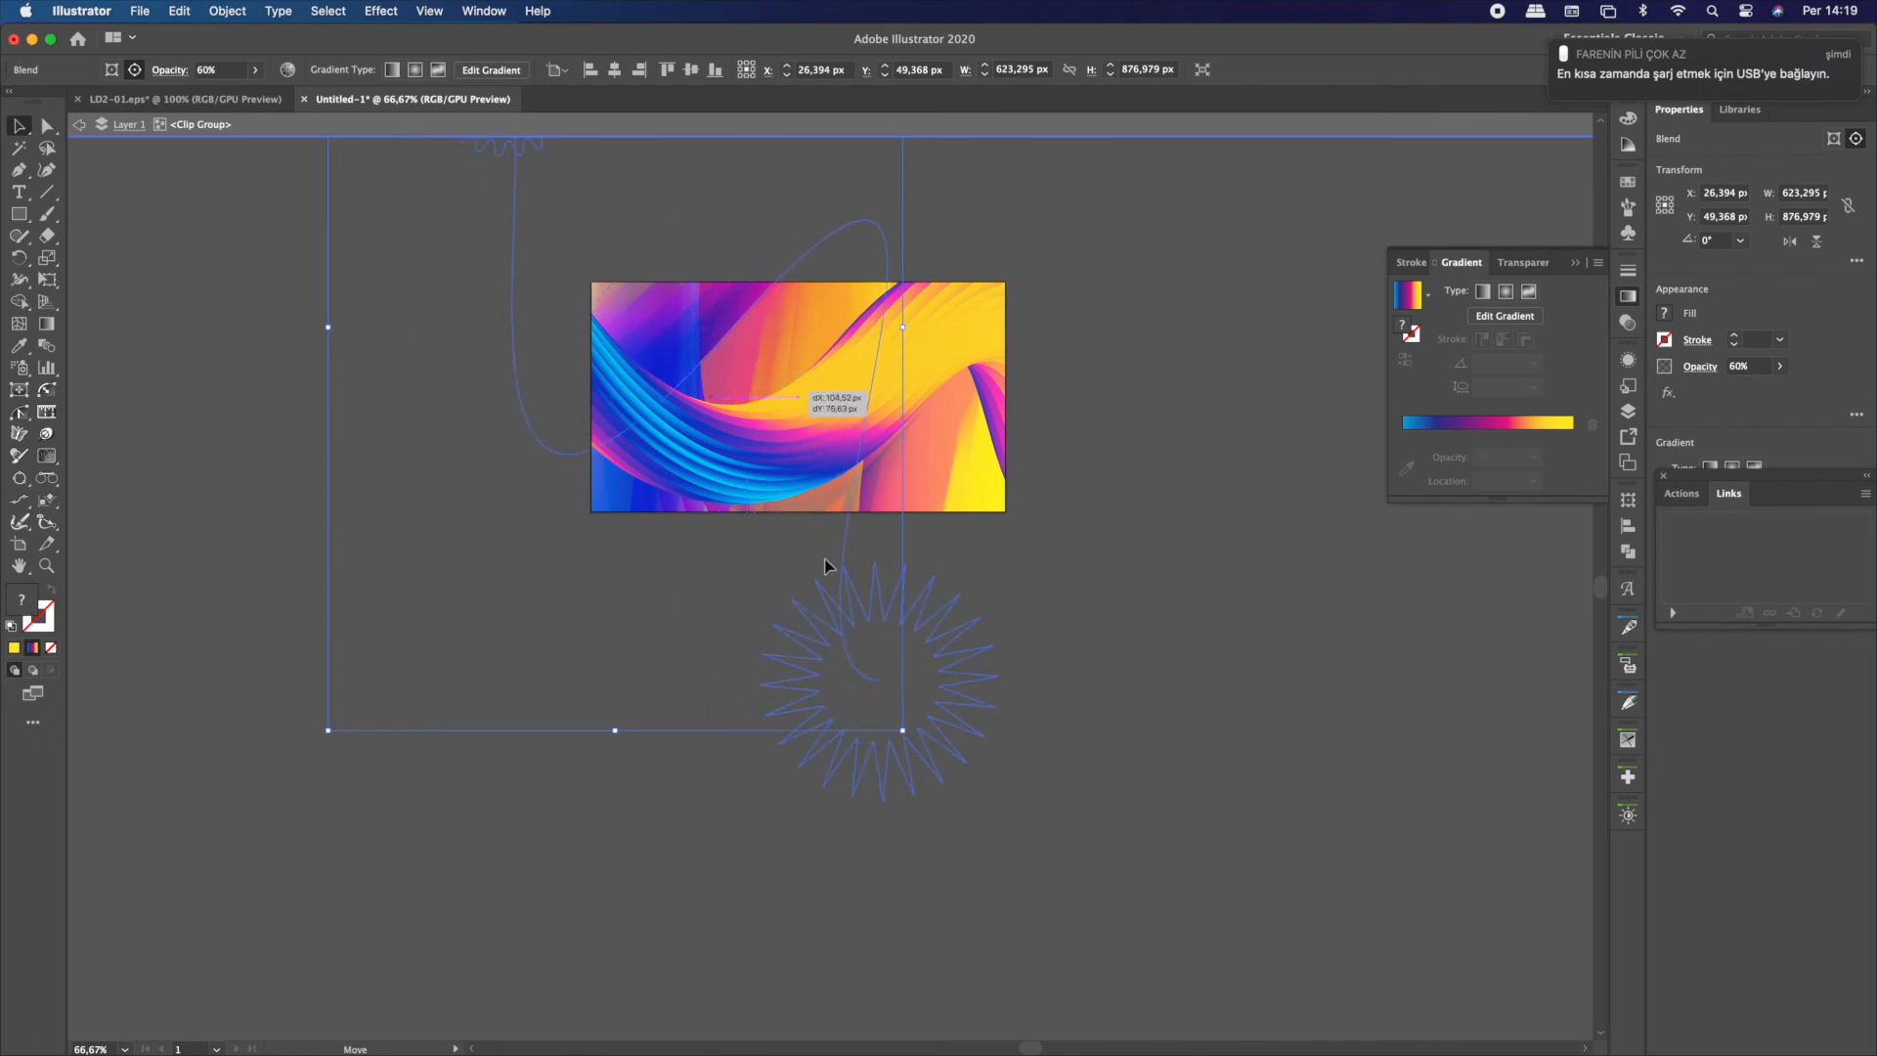
{"action": "left_click", "coordinate": [1181, 693]}
Move the same semi-transparent blend up and right to about X 162, Y 73 px and exit the clip group's isolation
{"action": "left_click", "coordinate": [962, 504]}
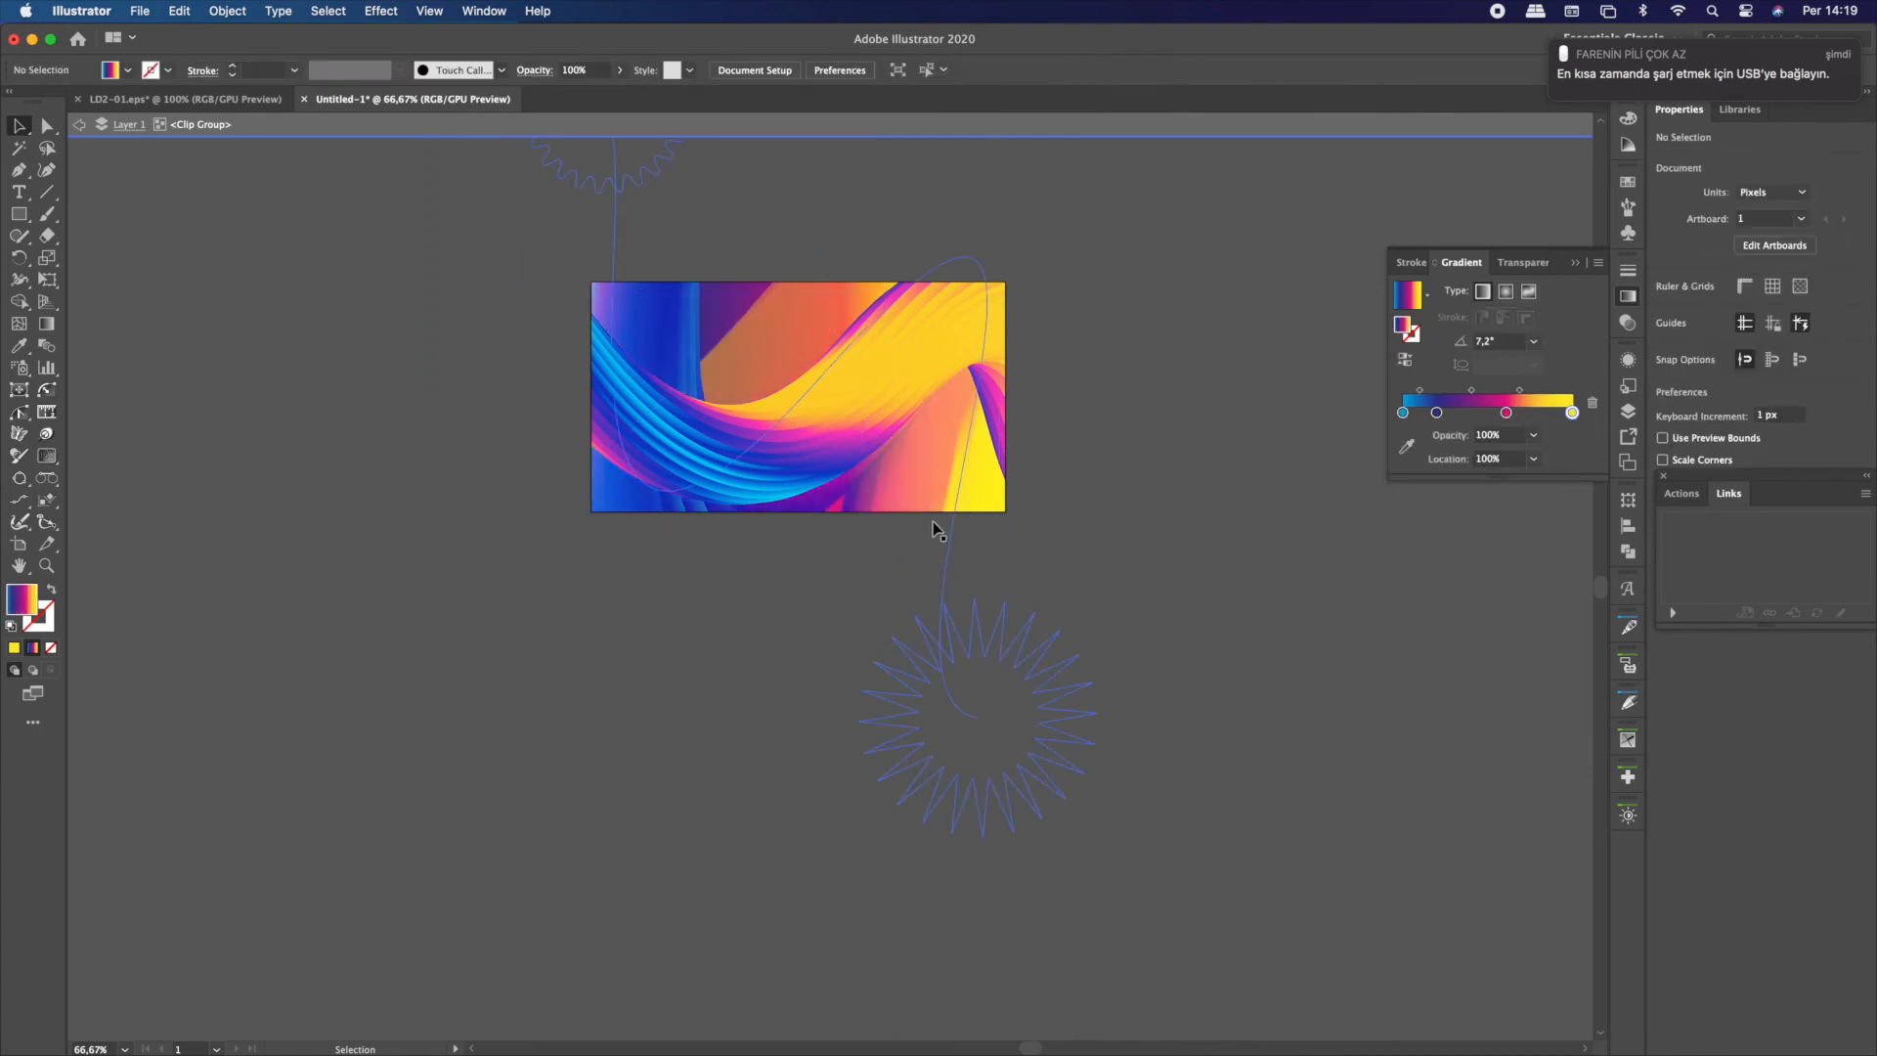
{"action": "left_click", "coordinate": [930, 515]}
{"action": "left_click_drag", "start_coordinate": [931, 556], "coordinate": [874, 483]}
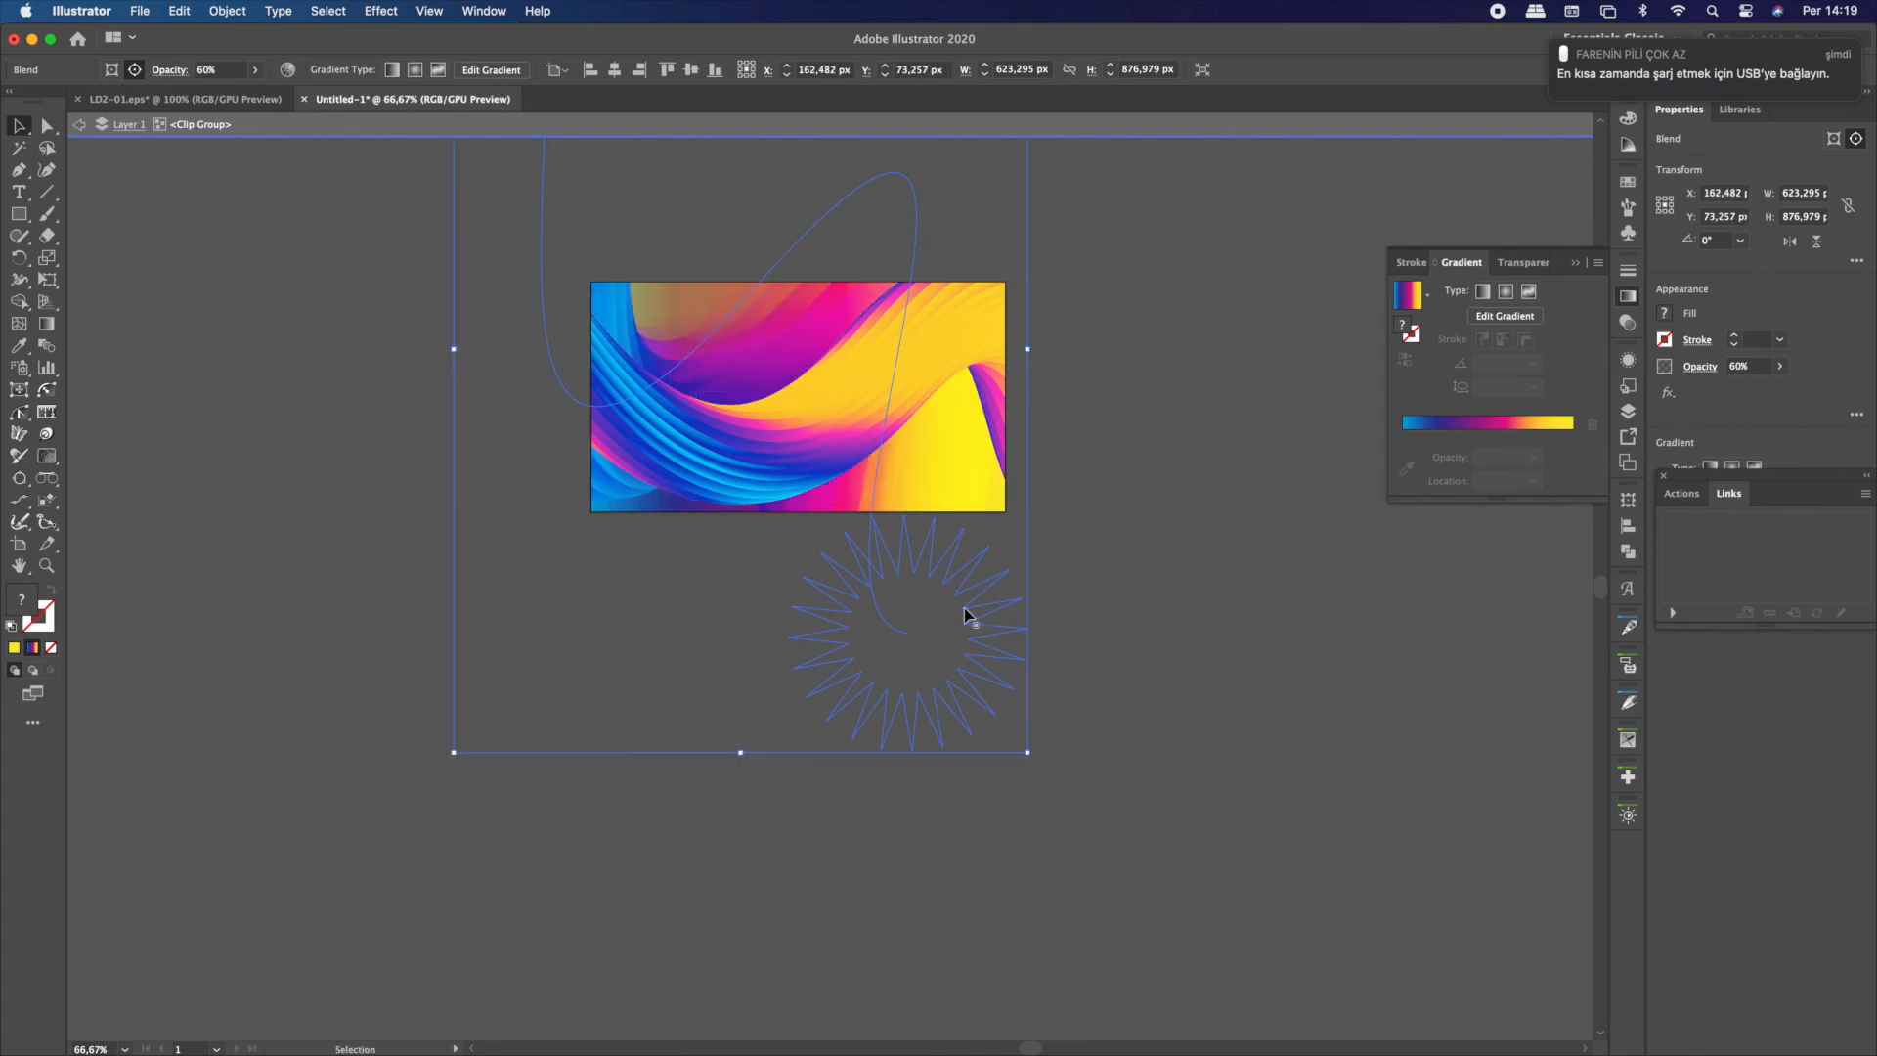
{"action": "left_click", "coordinate": [1171, 684]}
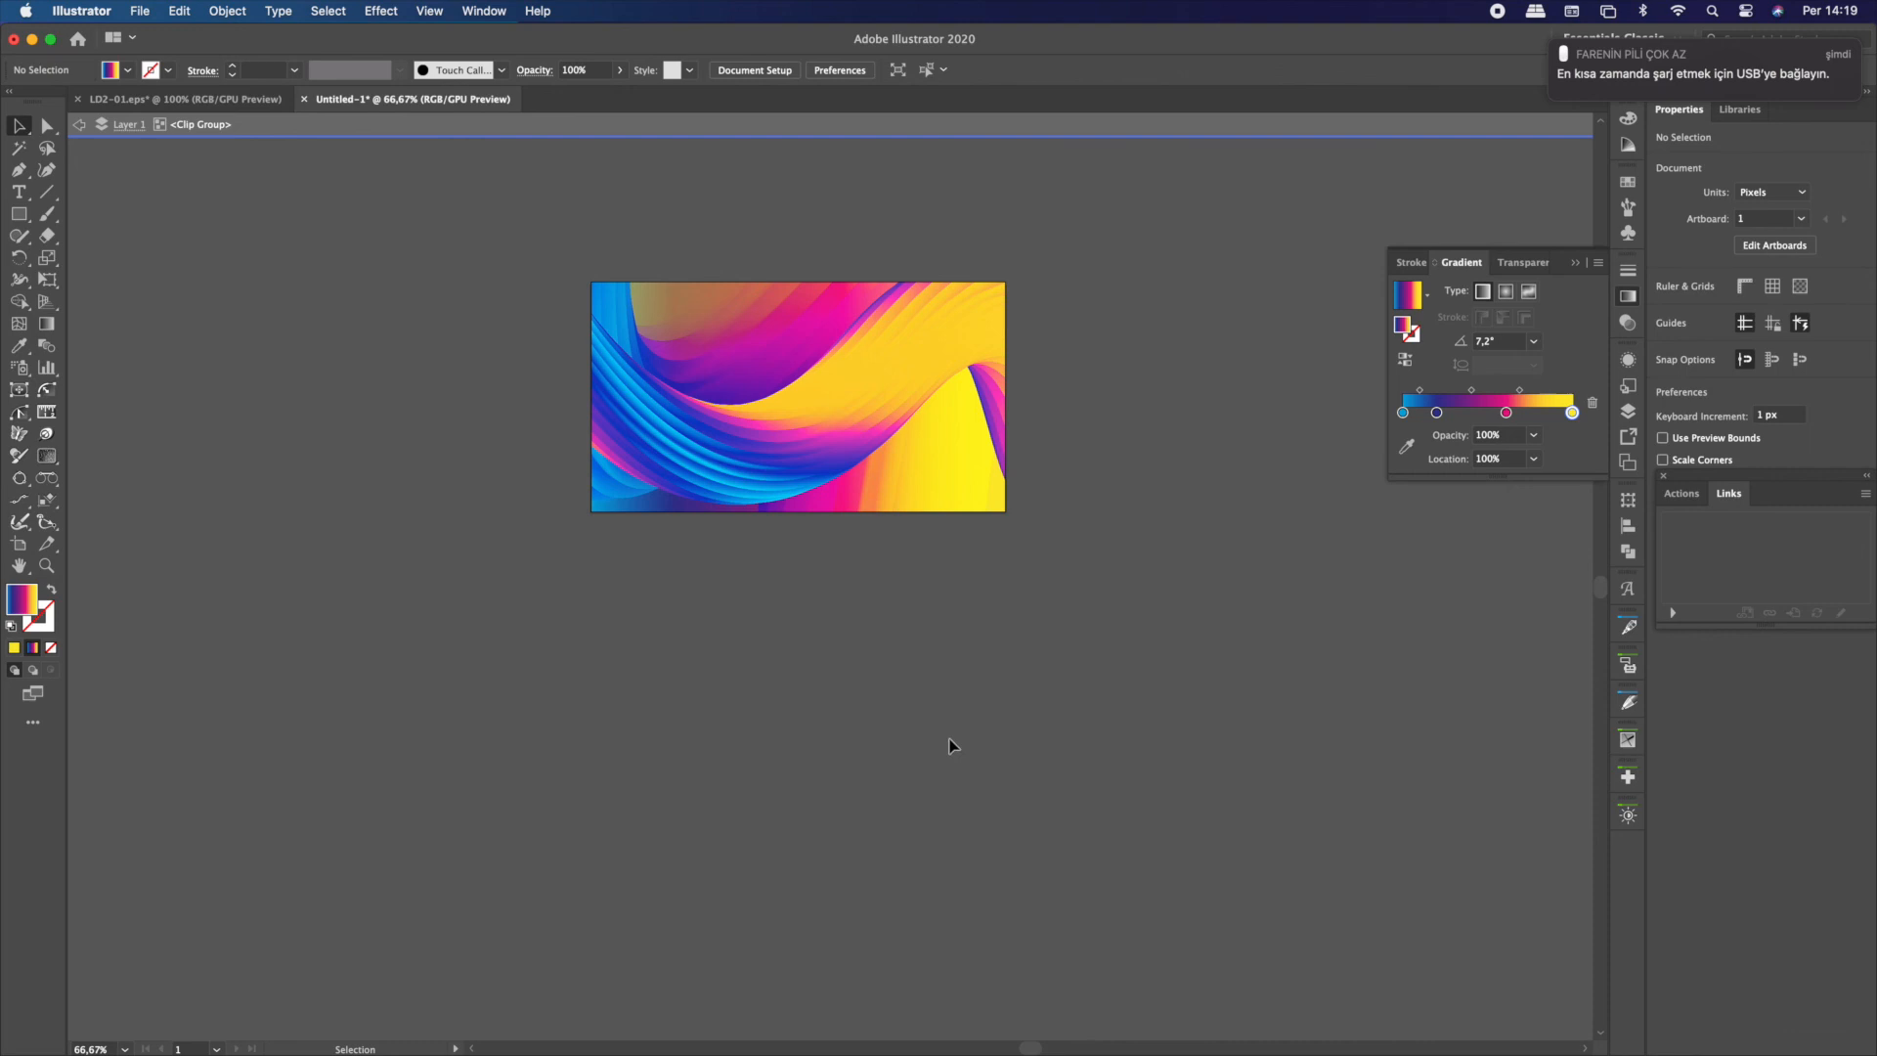
{"action": "double_click", "coordinate": [1002, 732]}
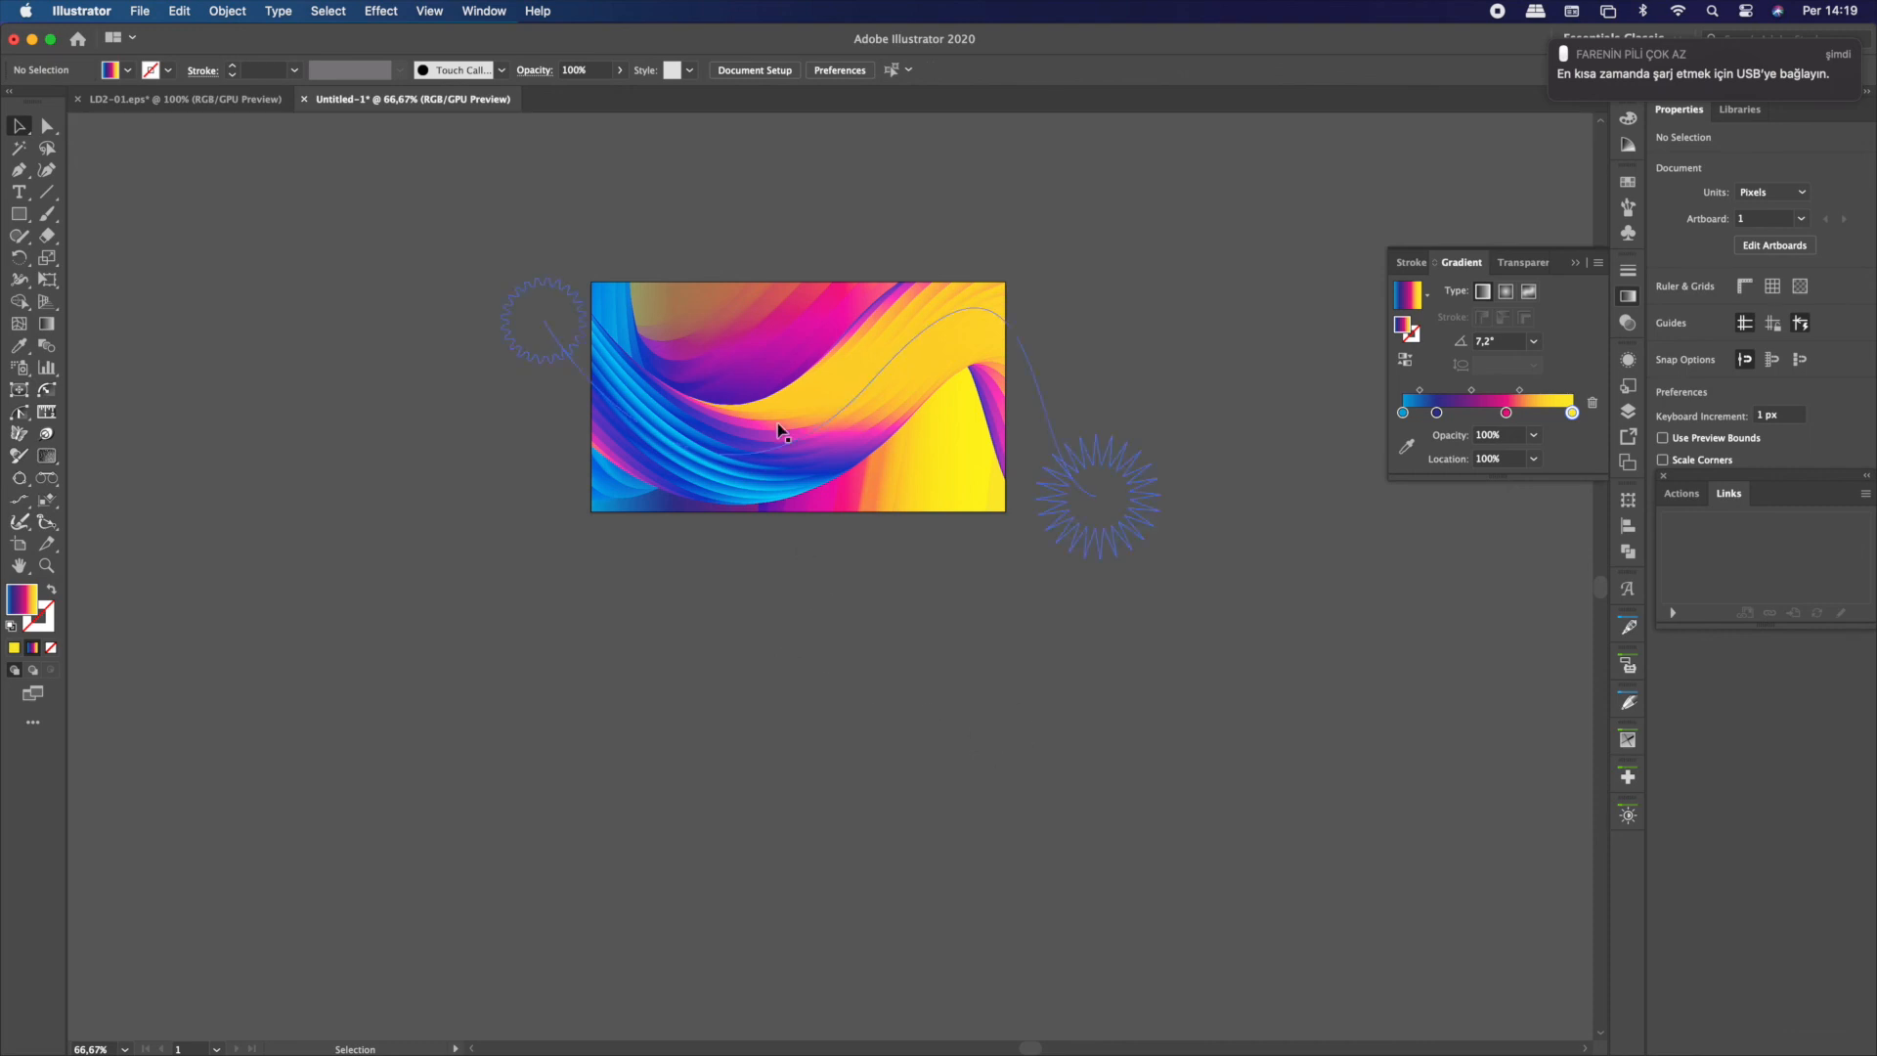
{"action": "scroll", "coordinate": [777, 423], "scroll_direction": "up", "scroll_amount": 1}
{"action": "scroll", "coordinate": [783, 402], "scroll_direction": "up", "scroll_amount": 1}
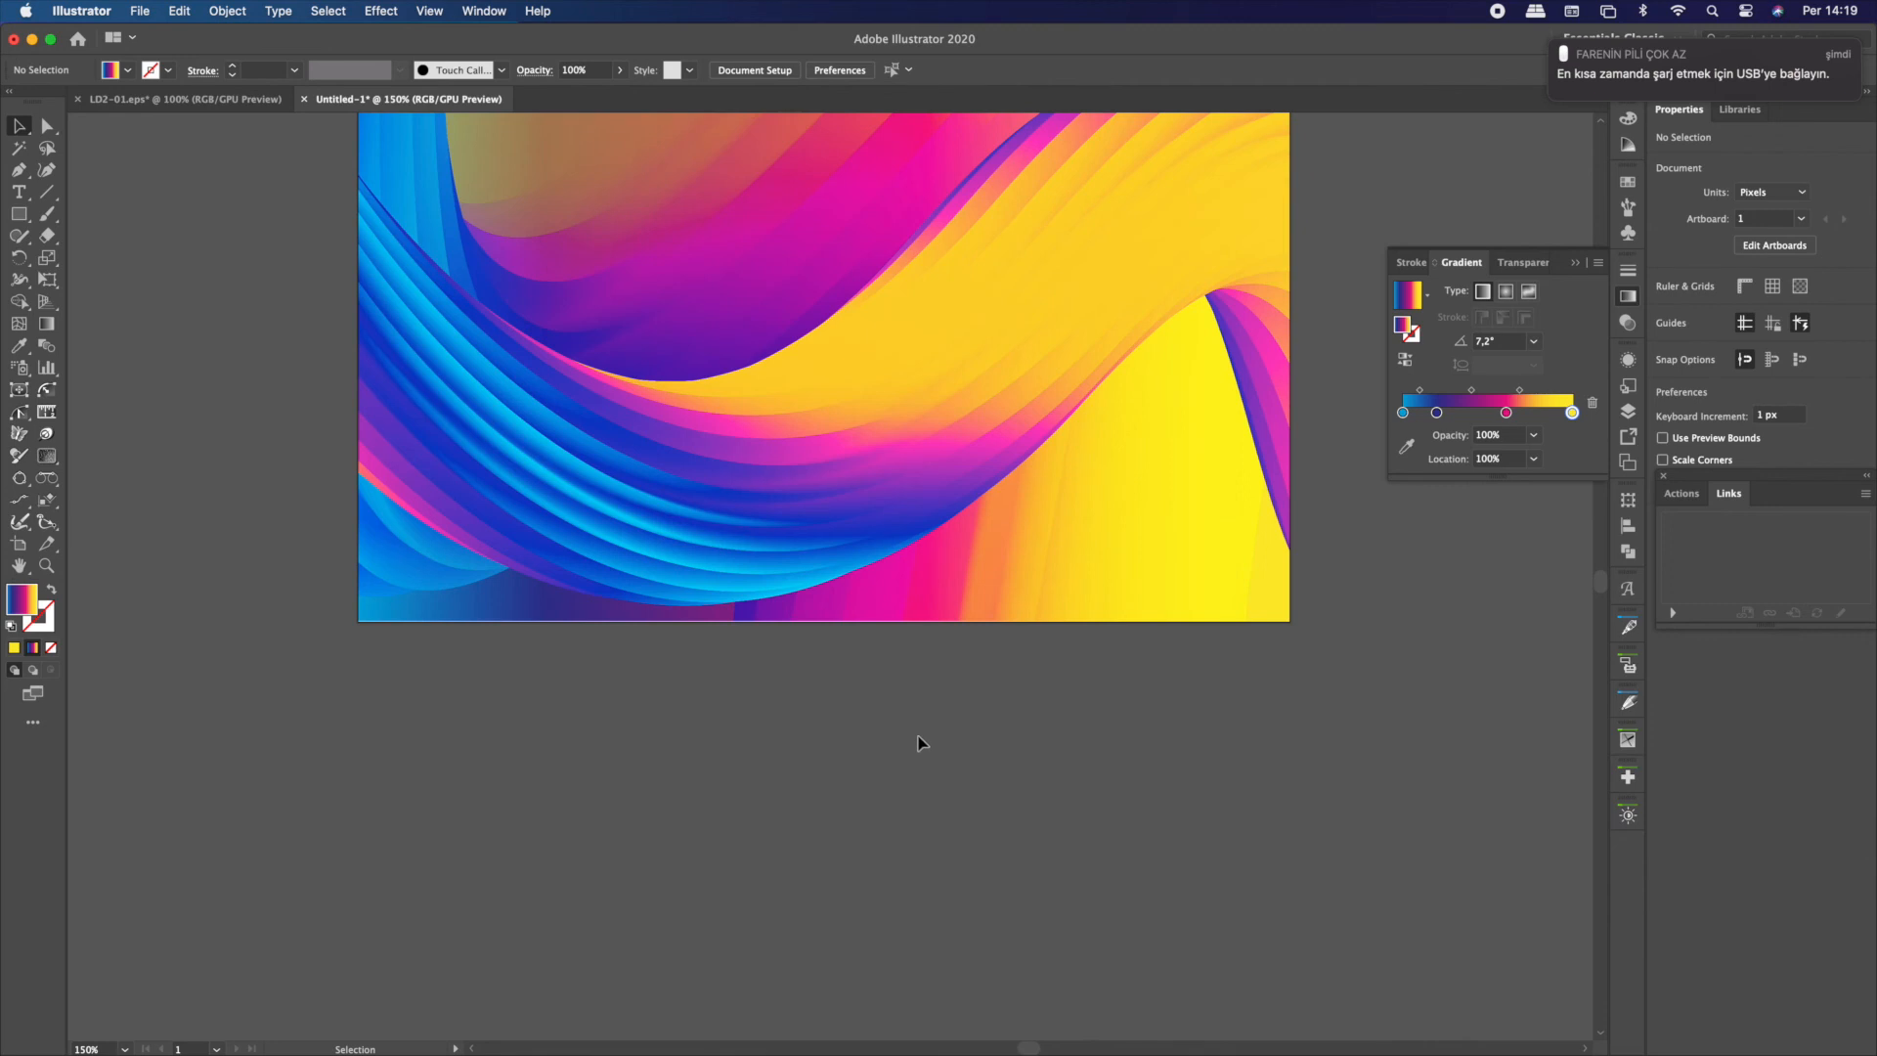
{"action": "scroll", "coordinate": [914, 745], "scroll_direction": "up", "scroll_amount": 3}
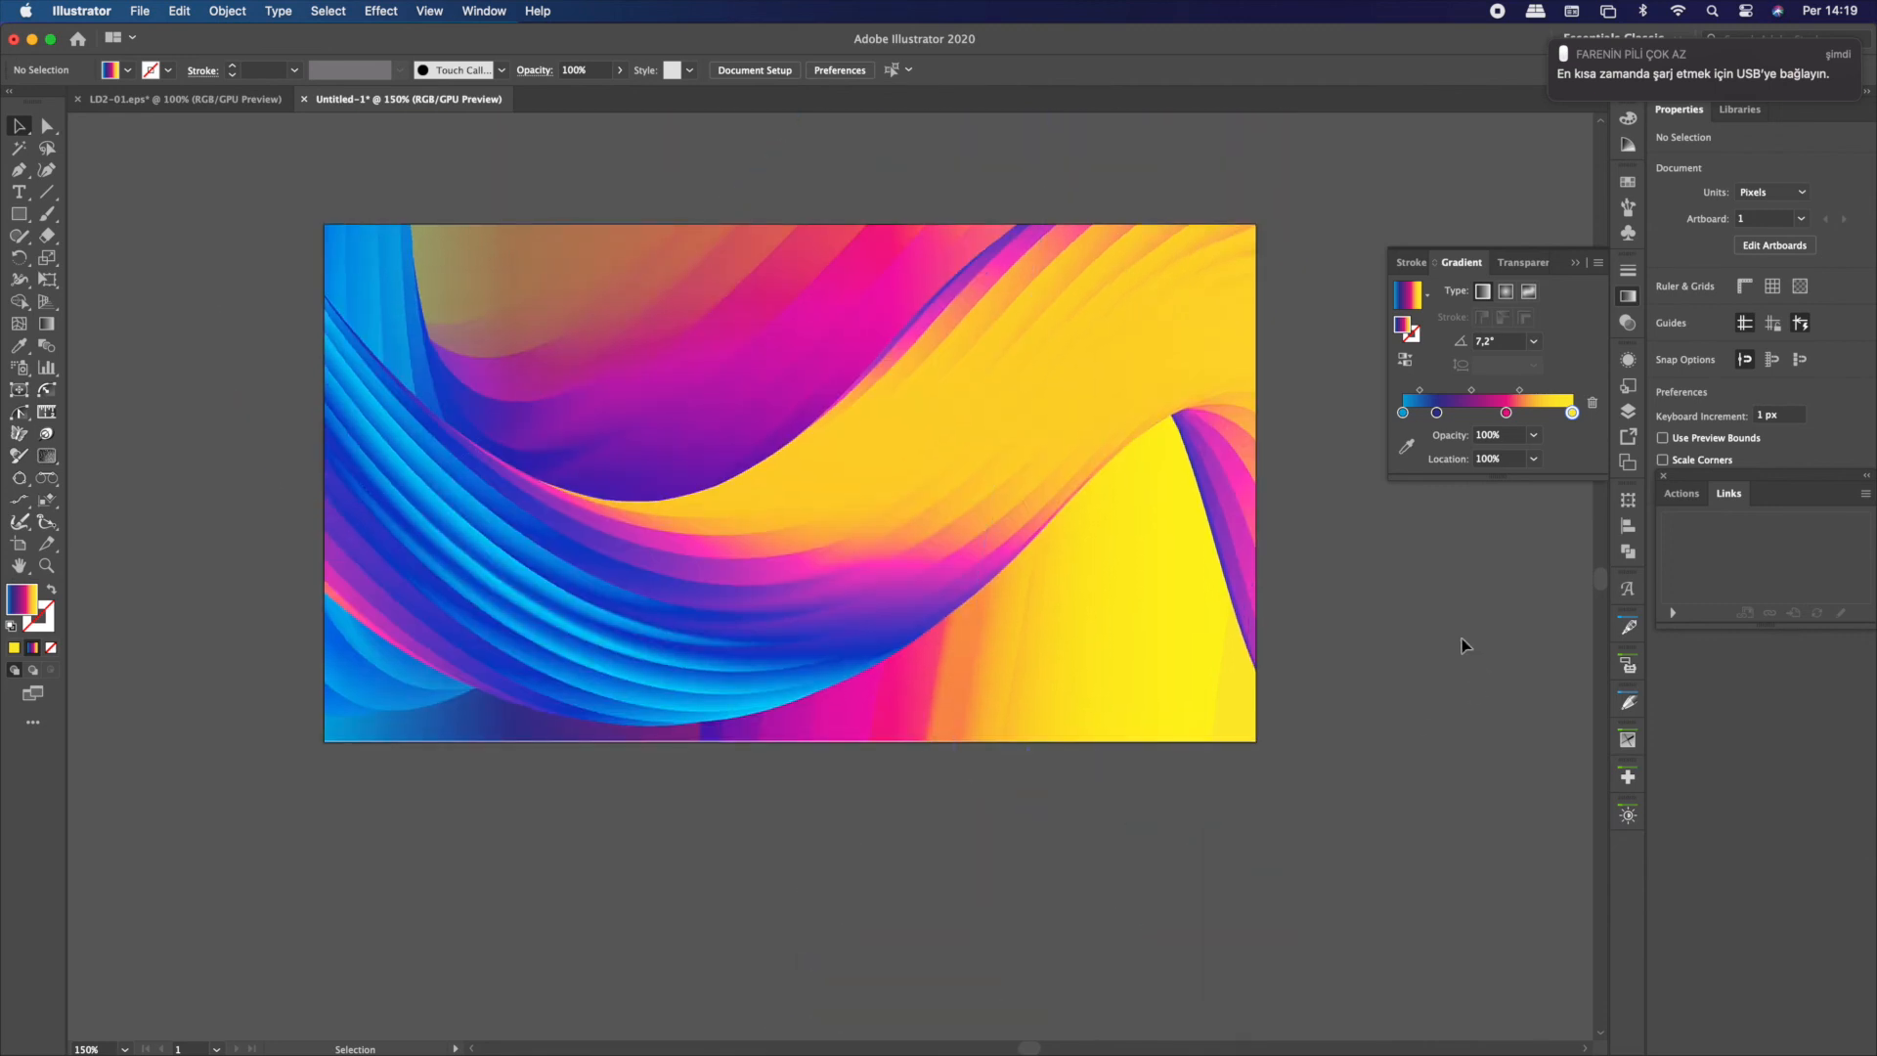